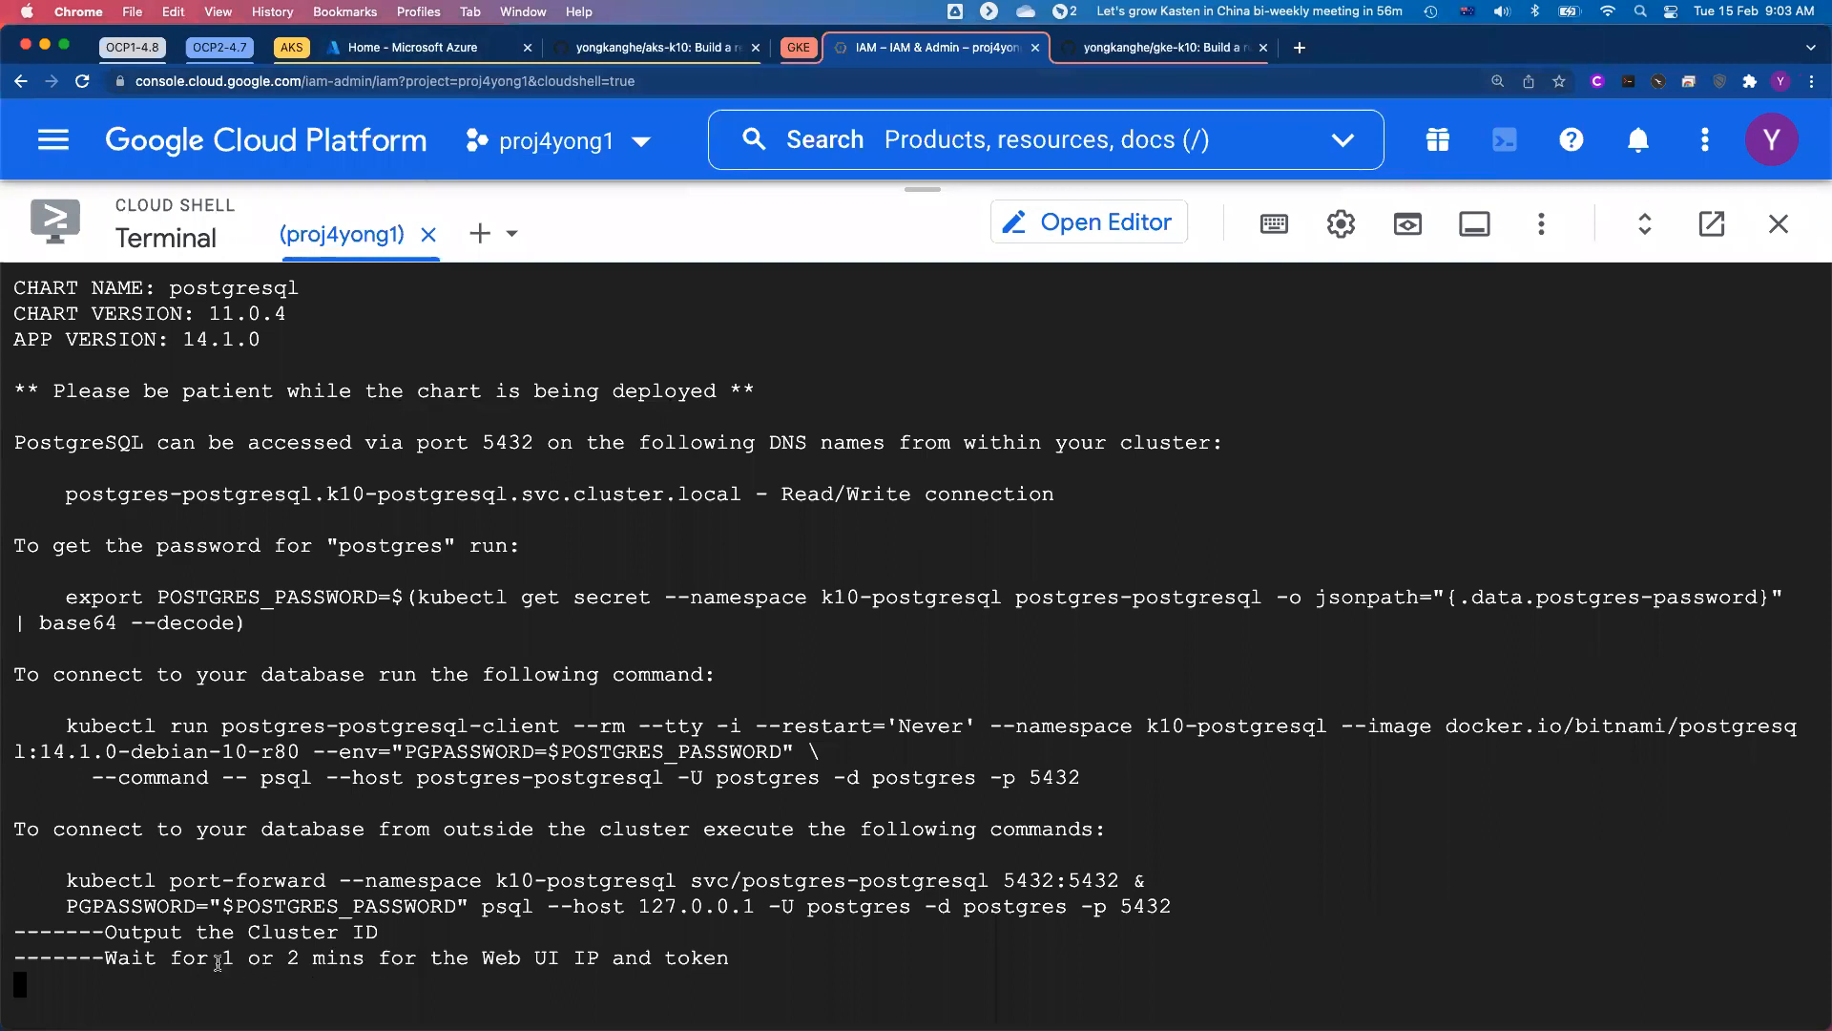
Step: Review the GKE deployment output's wait notice, then switch to the Azure Cloud Shell and check the total deployment time
left_click_drag(177, 959, 717, 955)
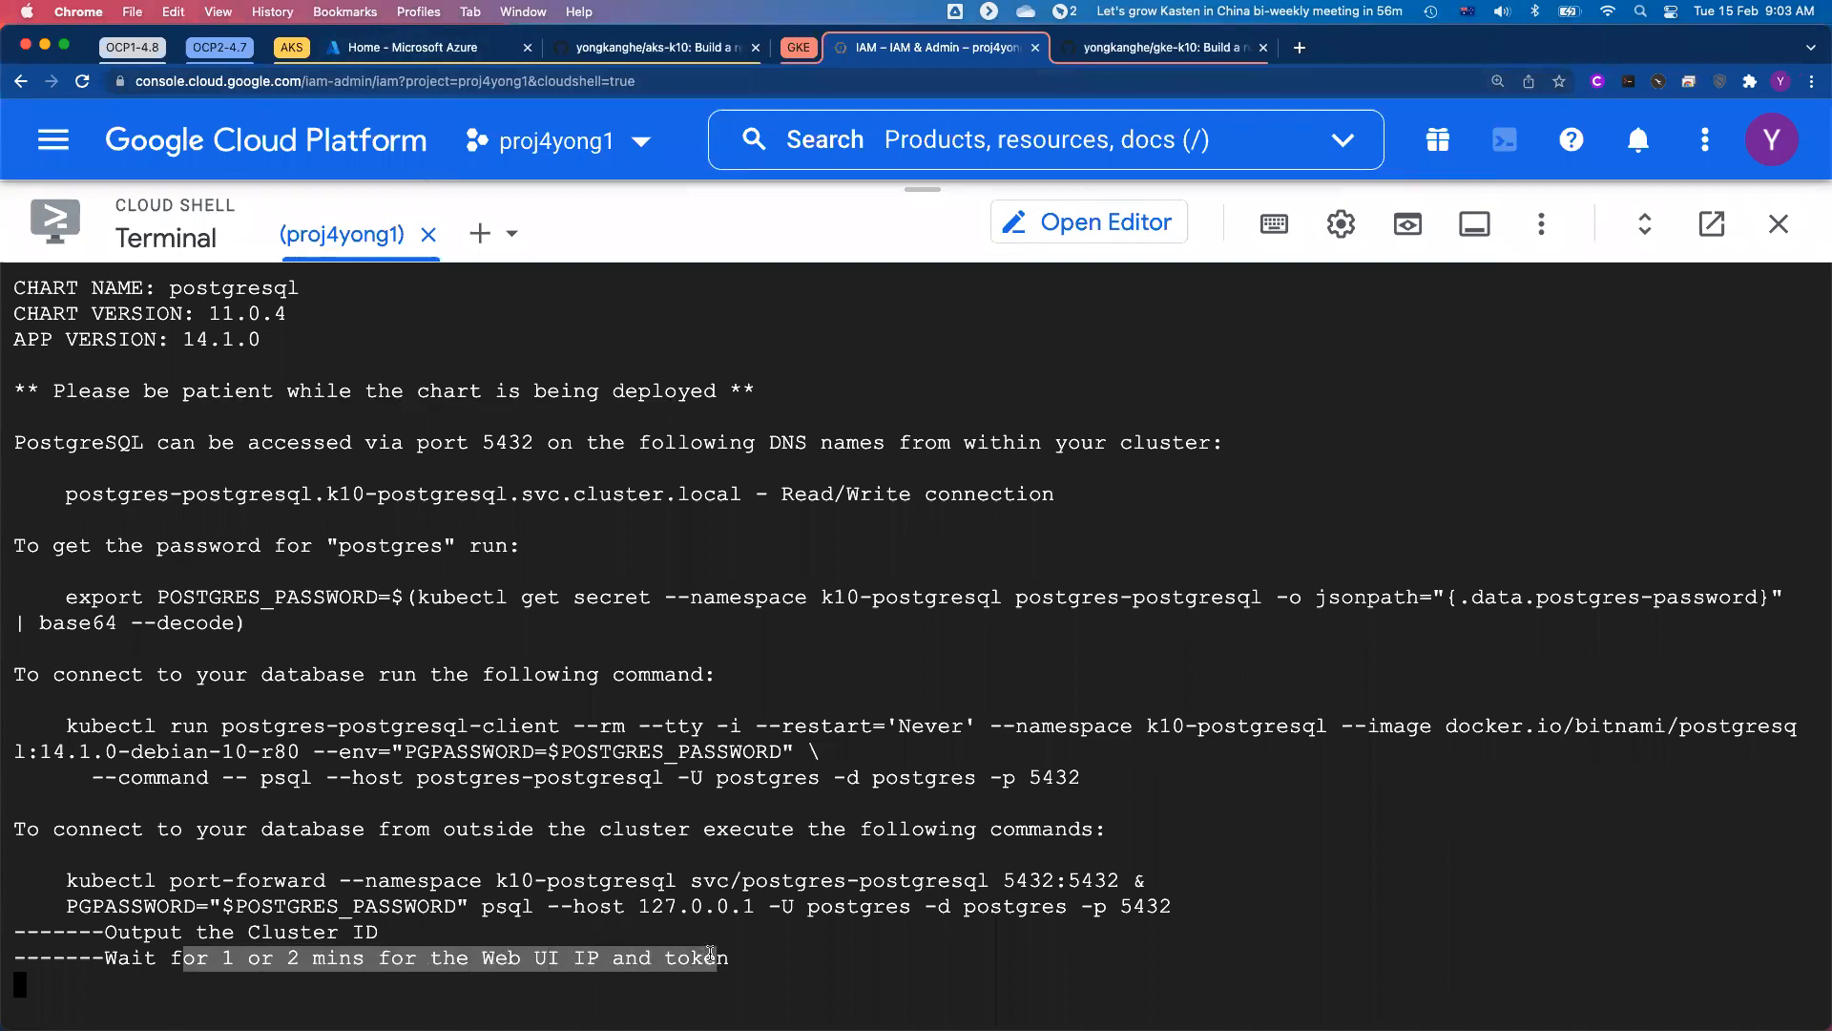
left_click(411, 55)
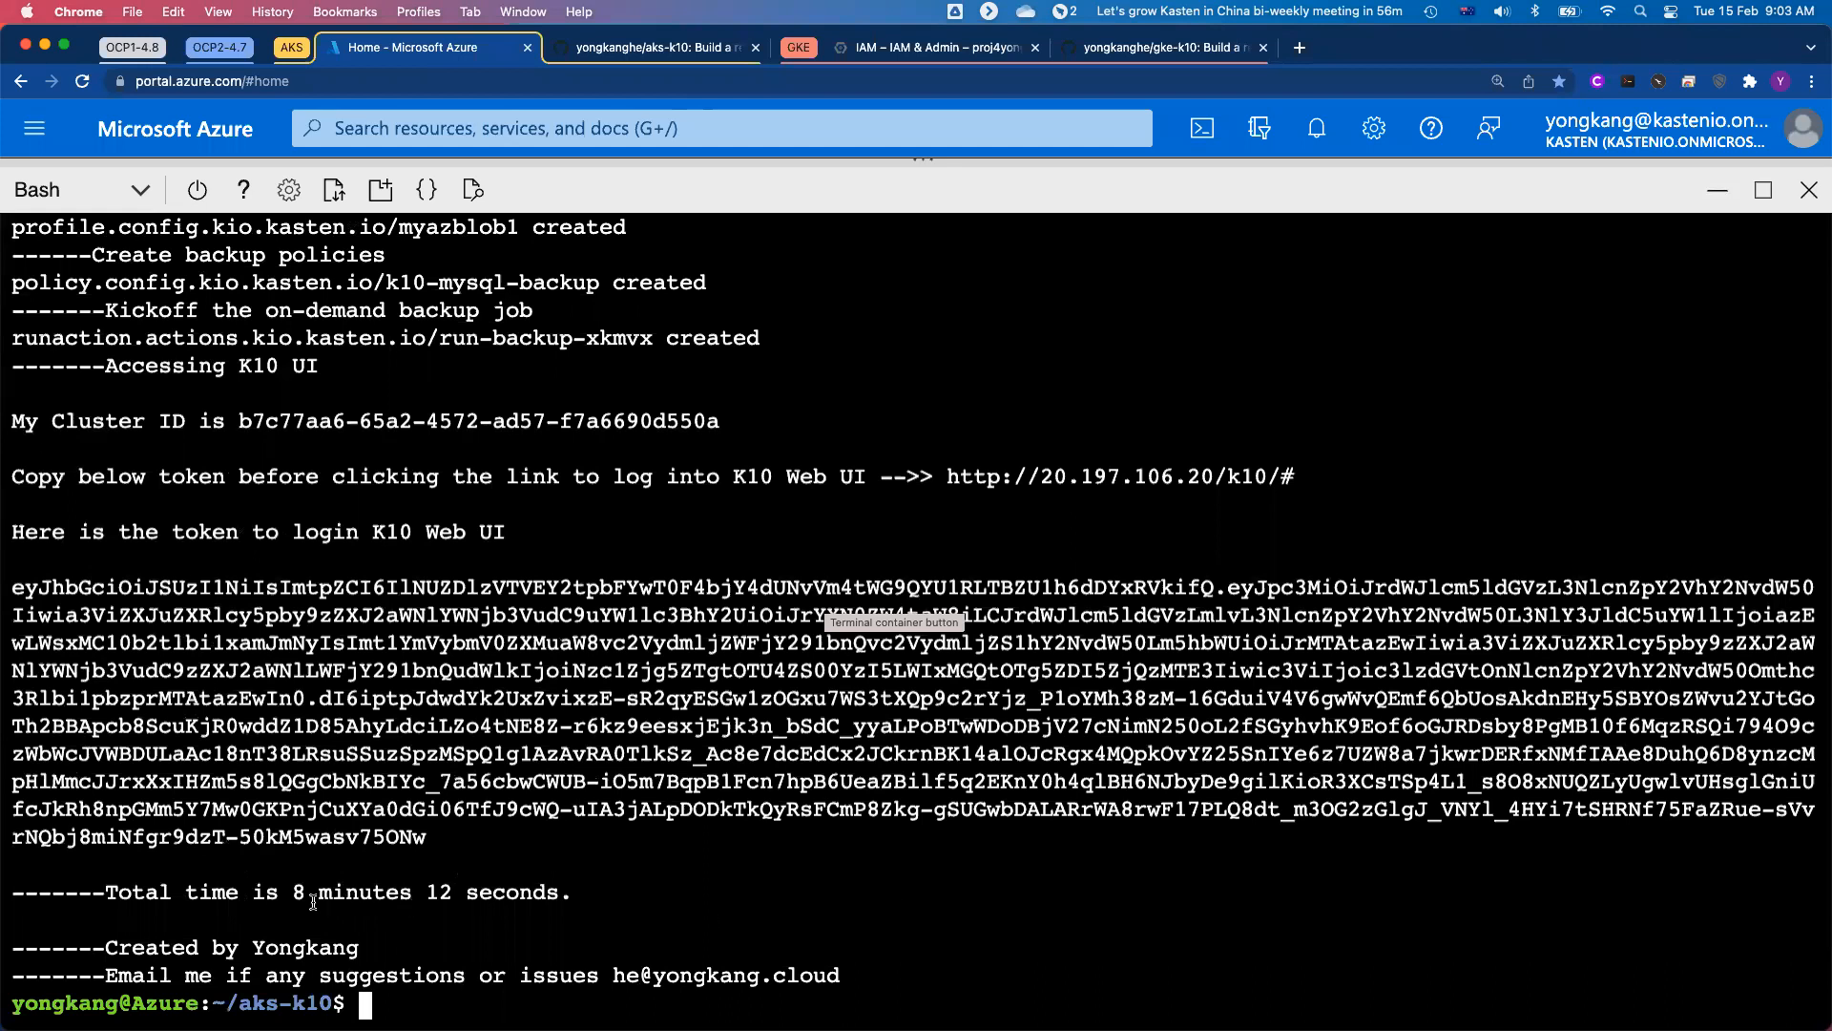
triple_click(315, 896)
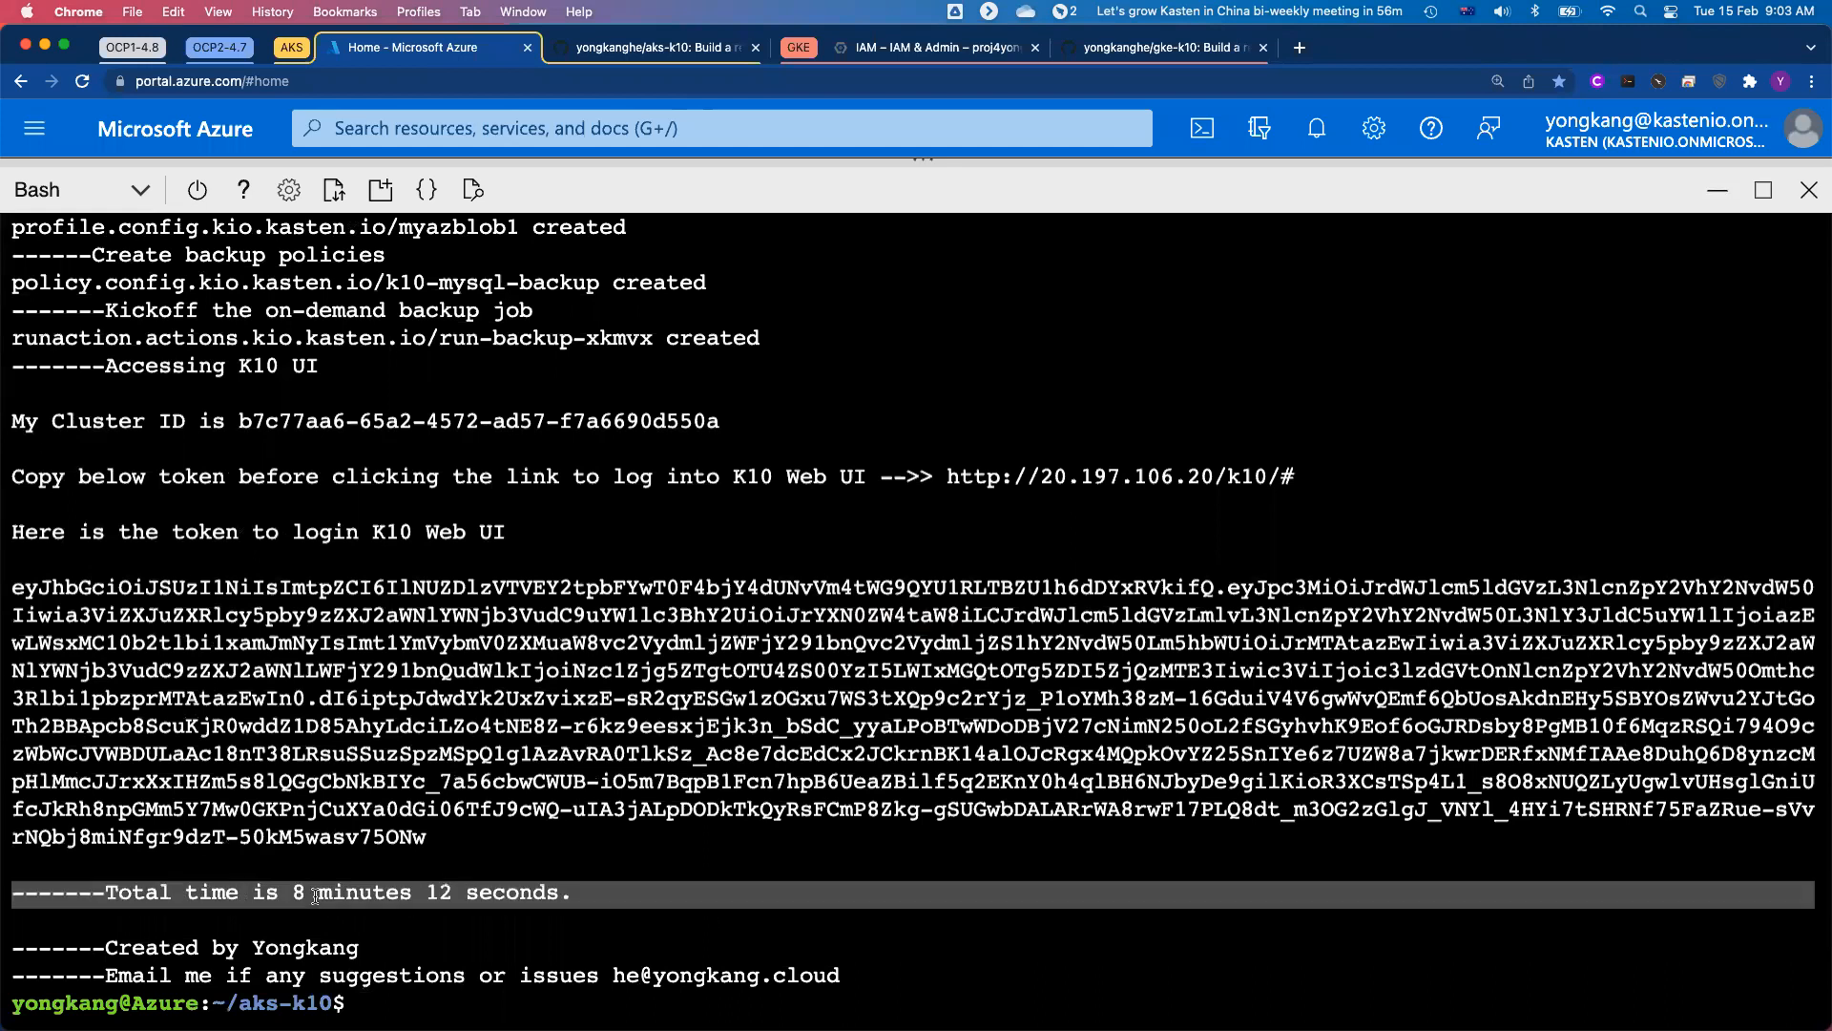
left_click(559, 920)
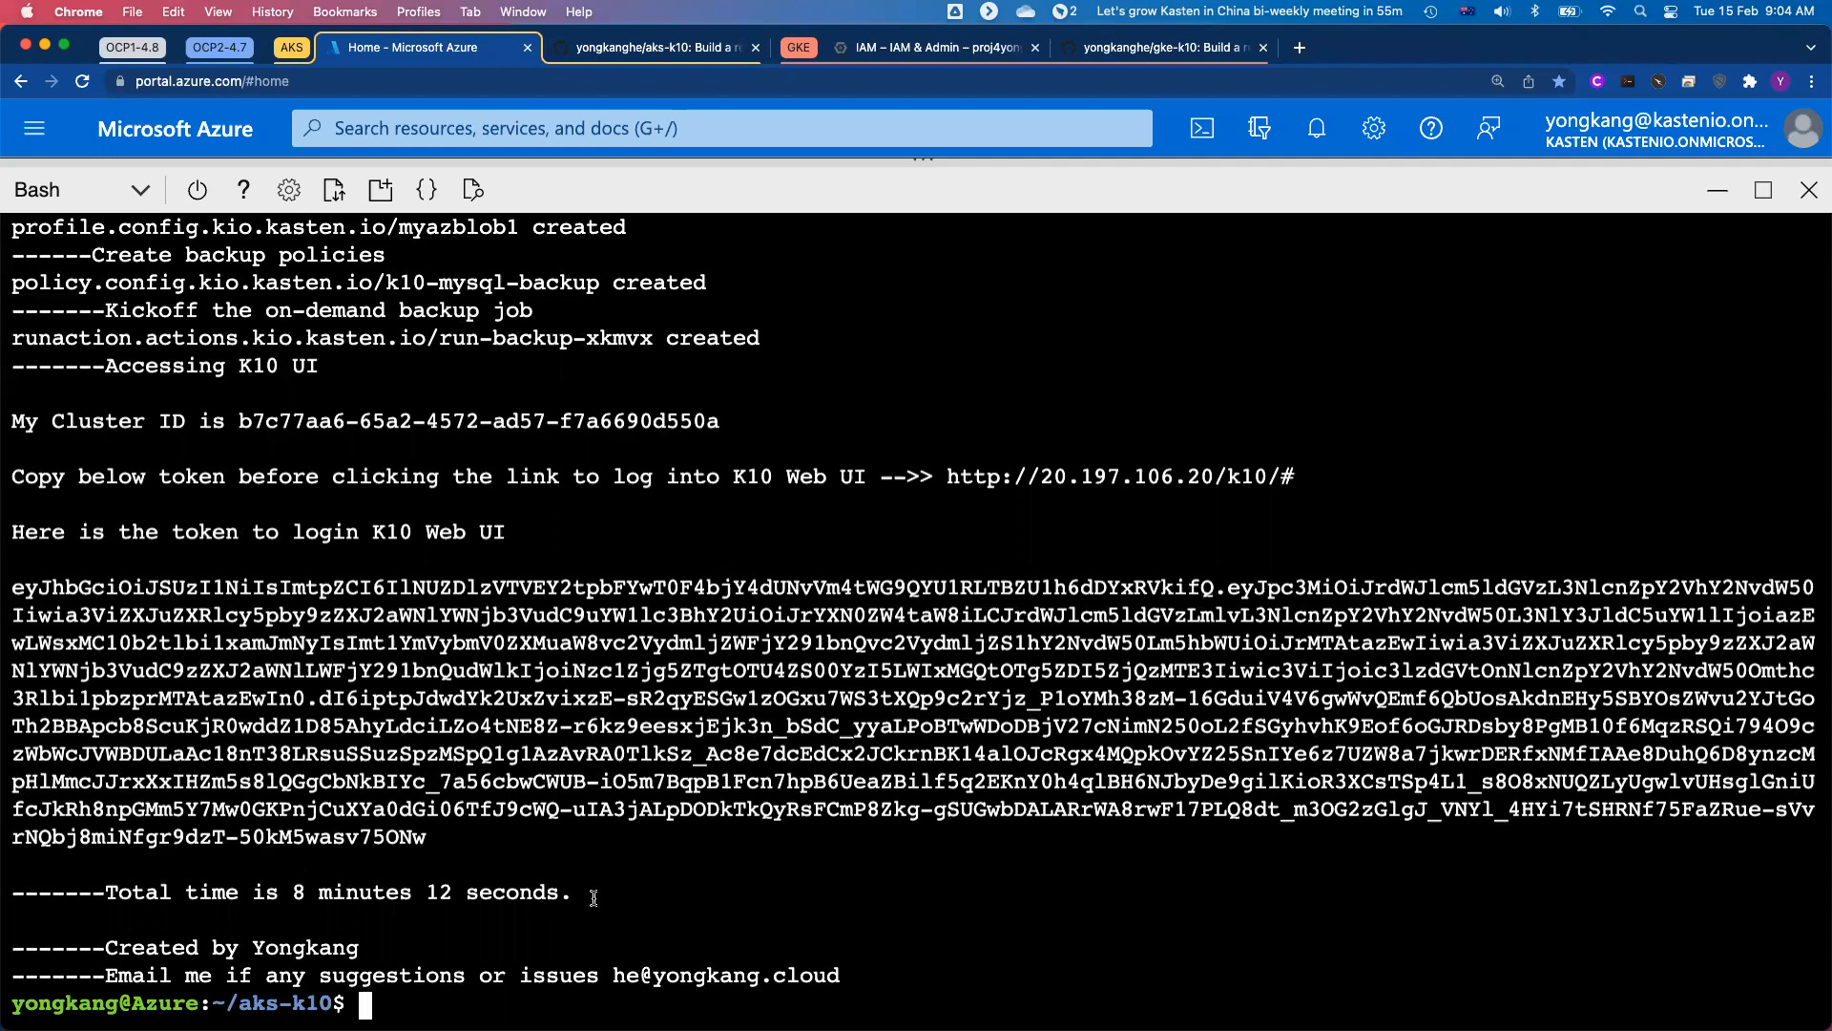
Step: Copy the login token from the terminal output and use it to sign in at the printed K10 Web UI link
double_click(604, 778)
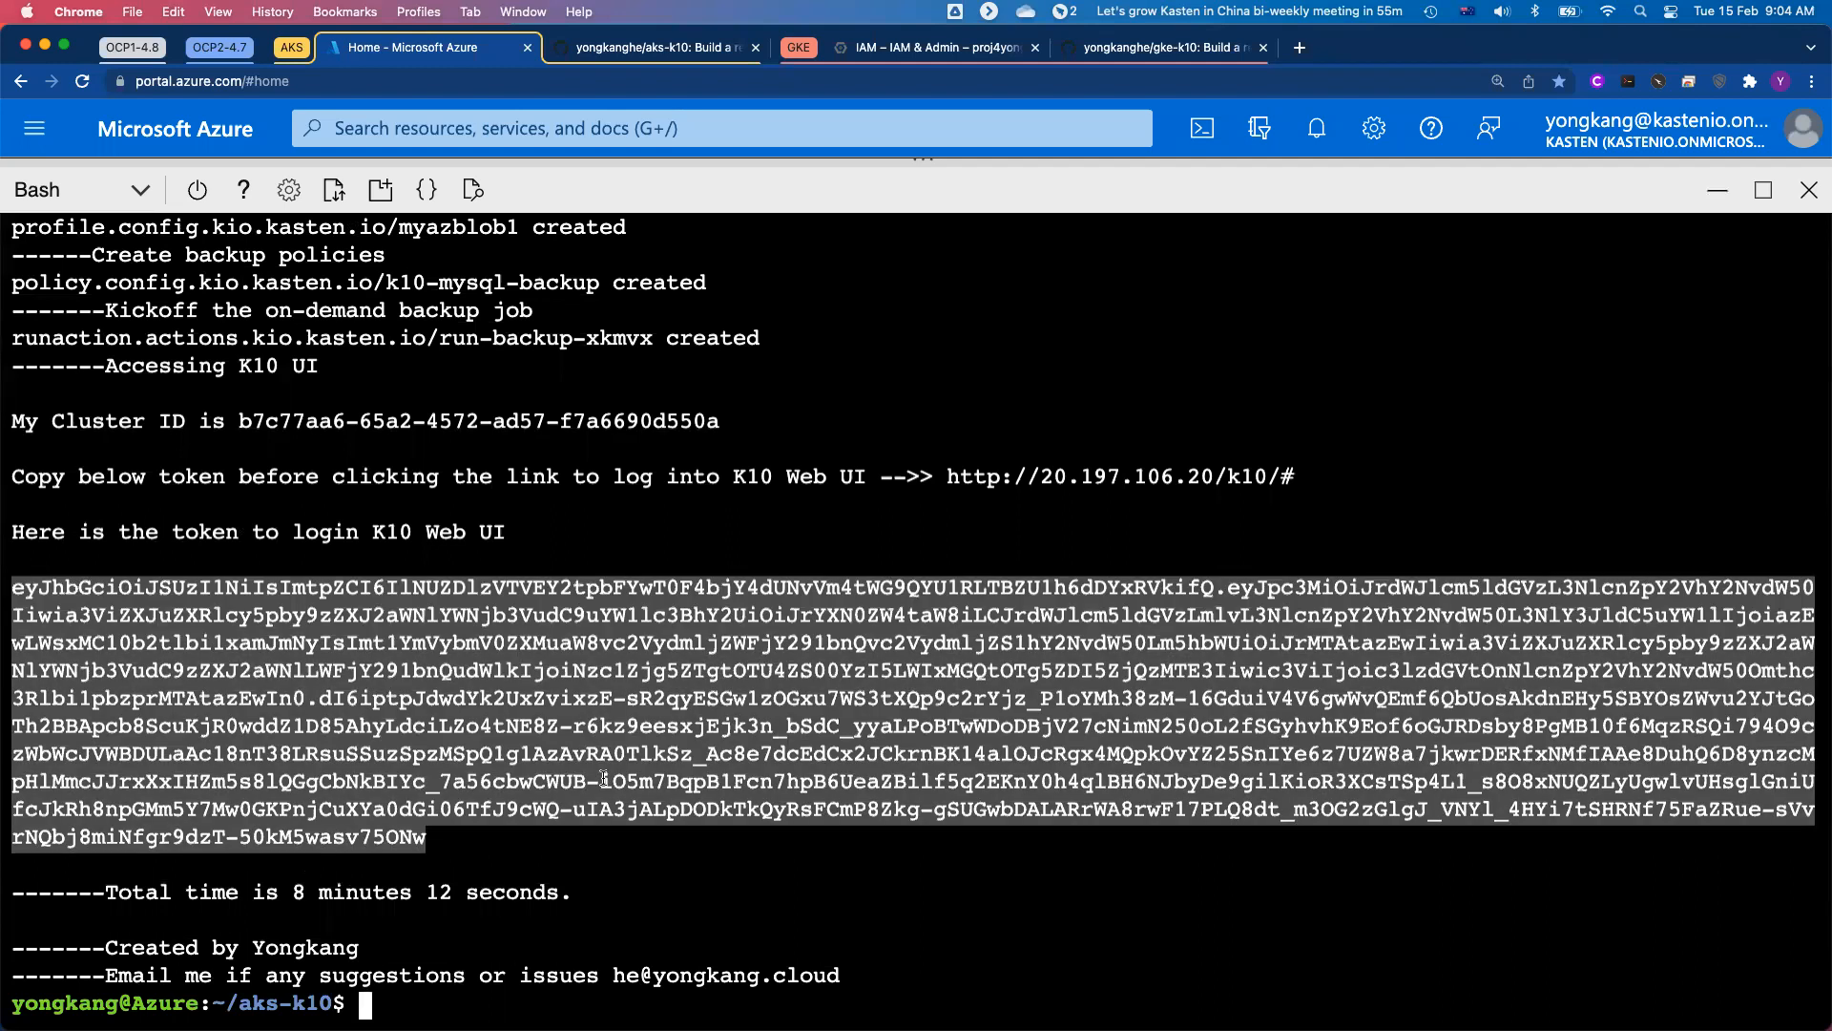
left_click(604, 779)
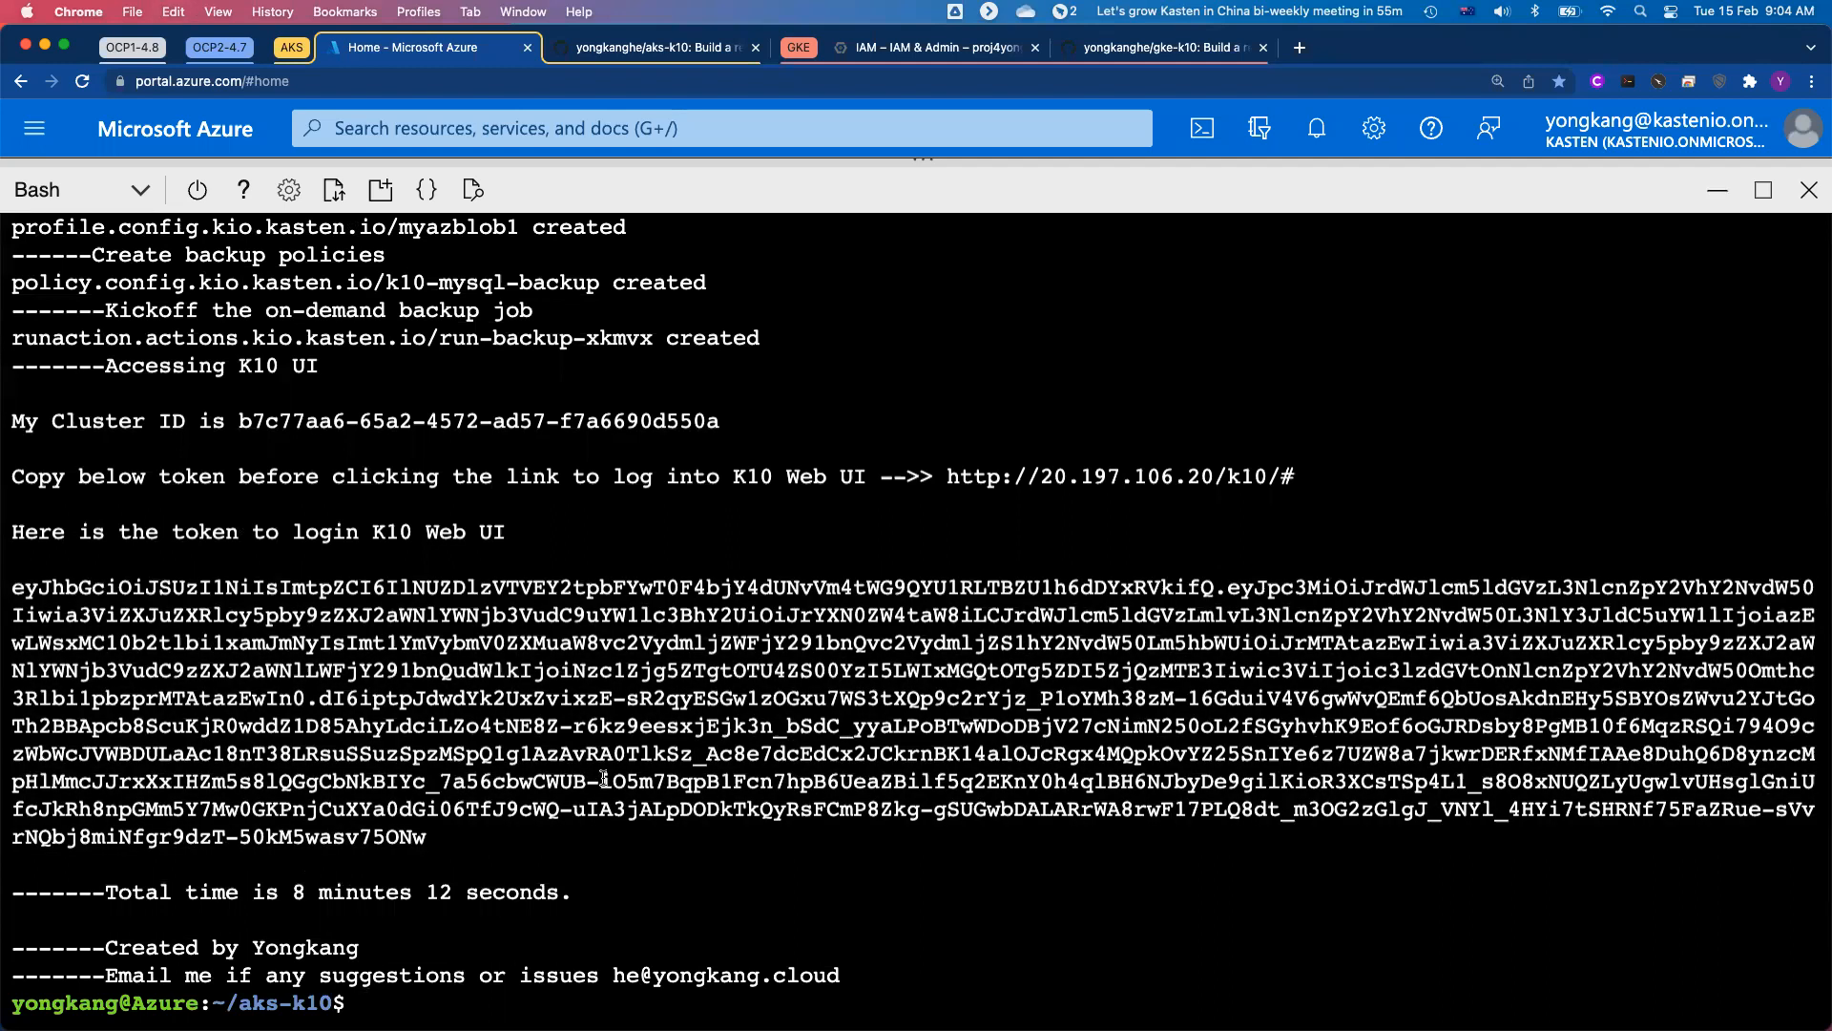
left_click(1078, 481)
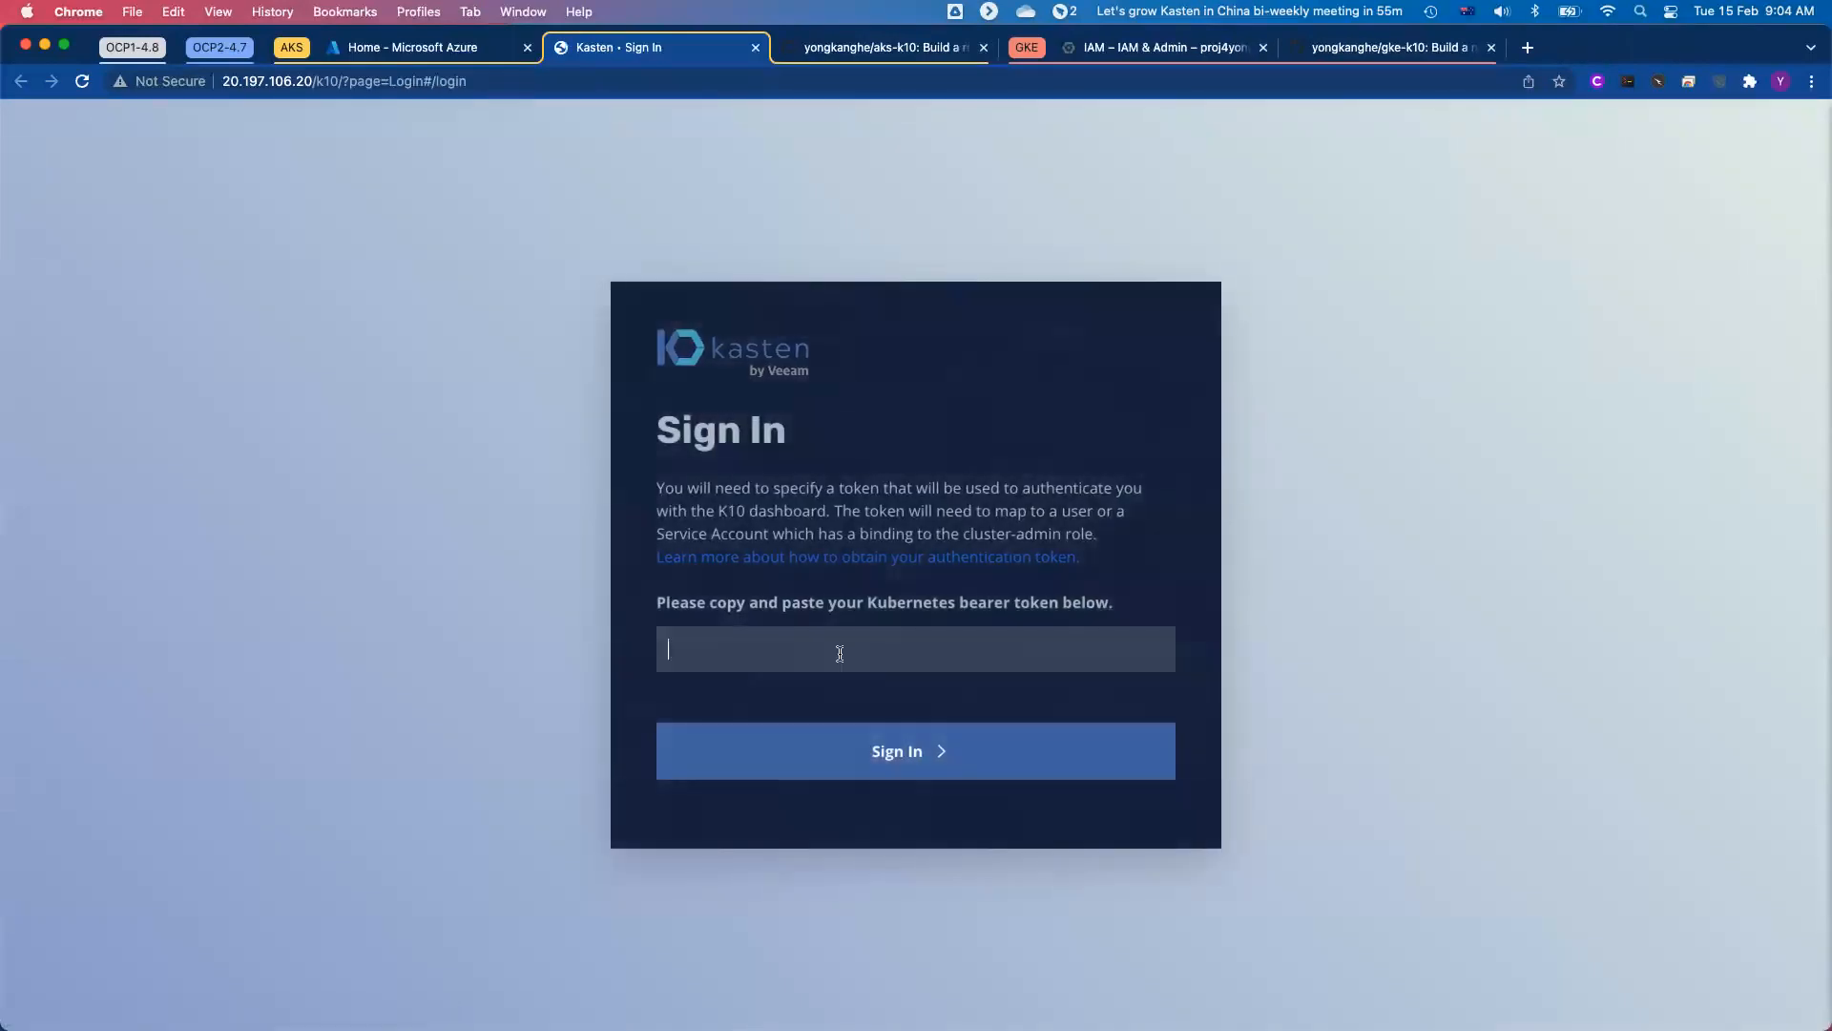
key("super+v")
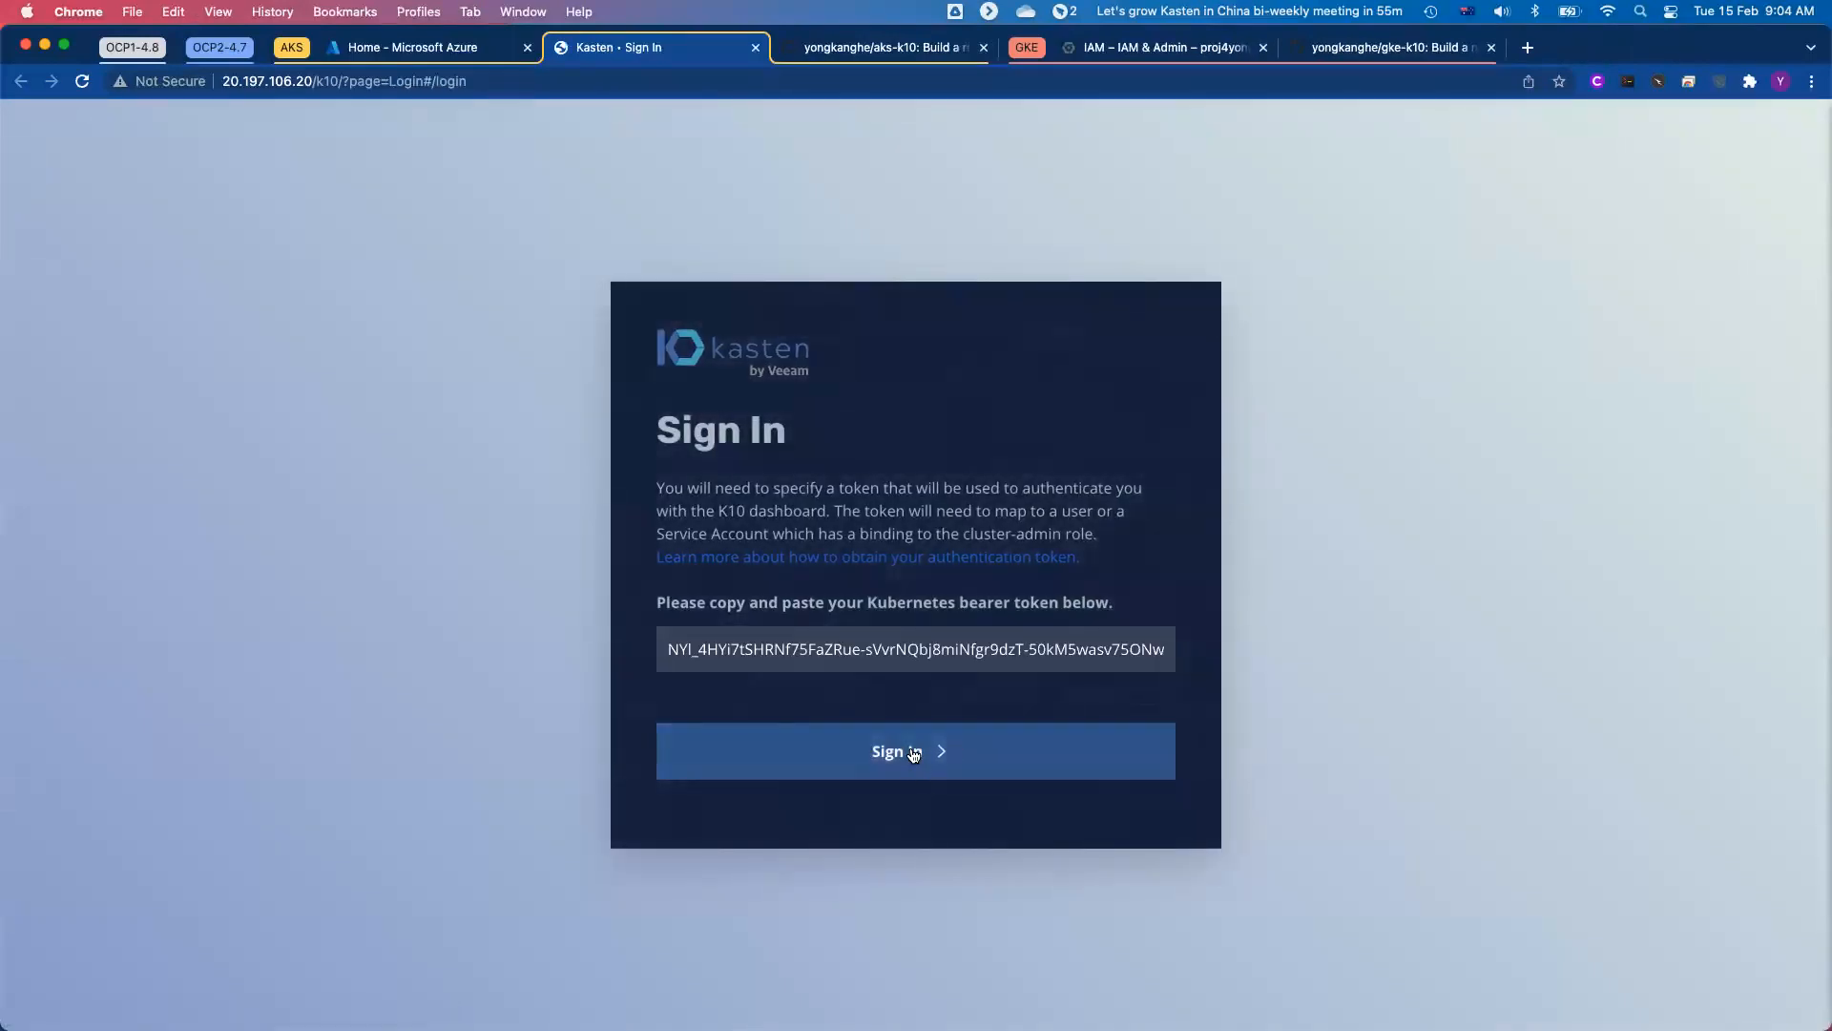
left_click(914, 752)
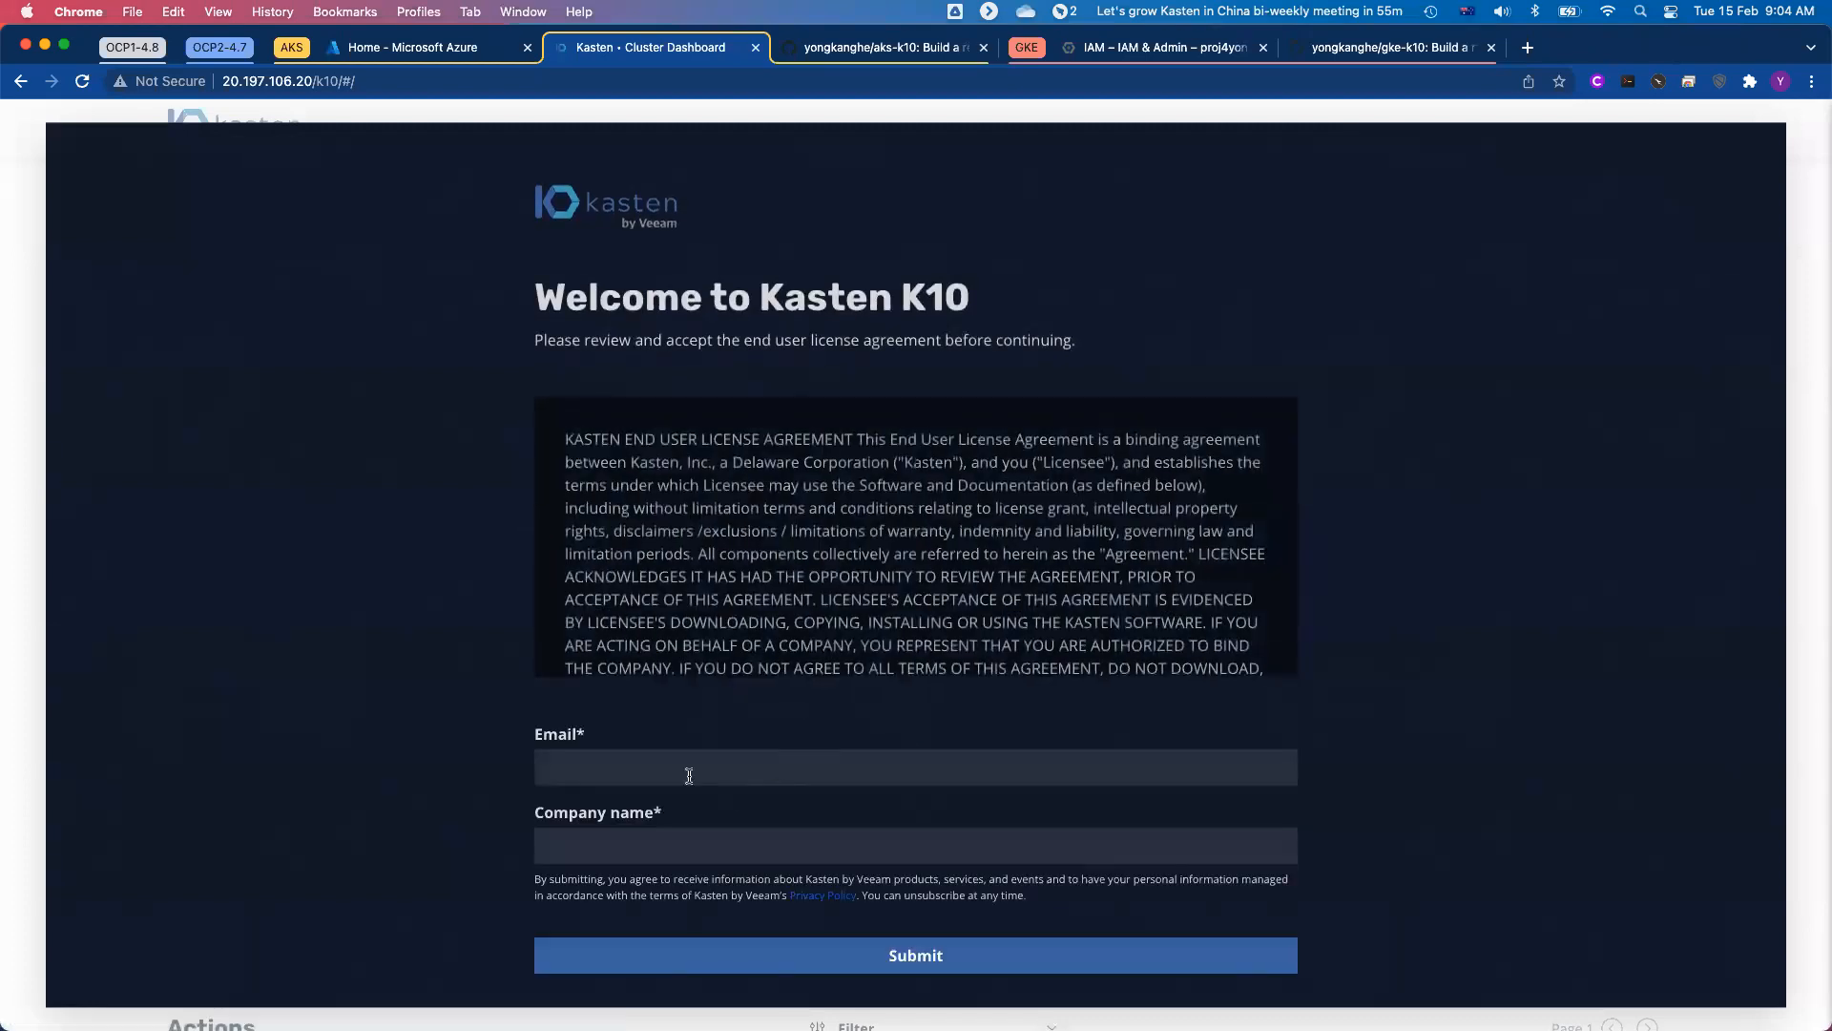
Step: Accept the Kasten K10 license agreement with the autofilled email and company name, and dismiss the guided tour offer
left_click(684, 770)
left_click(626, 517)
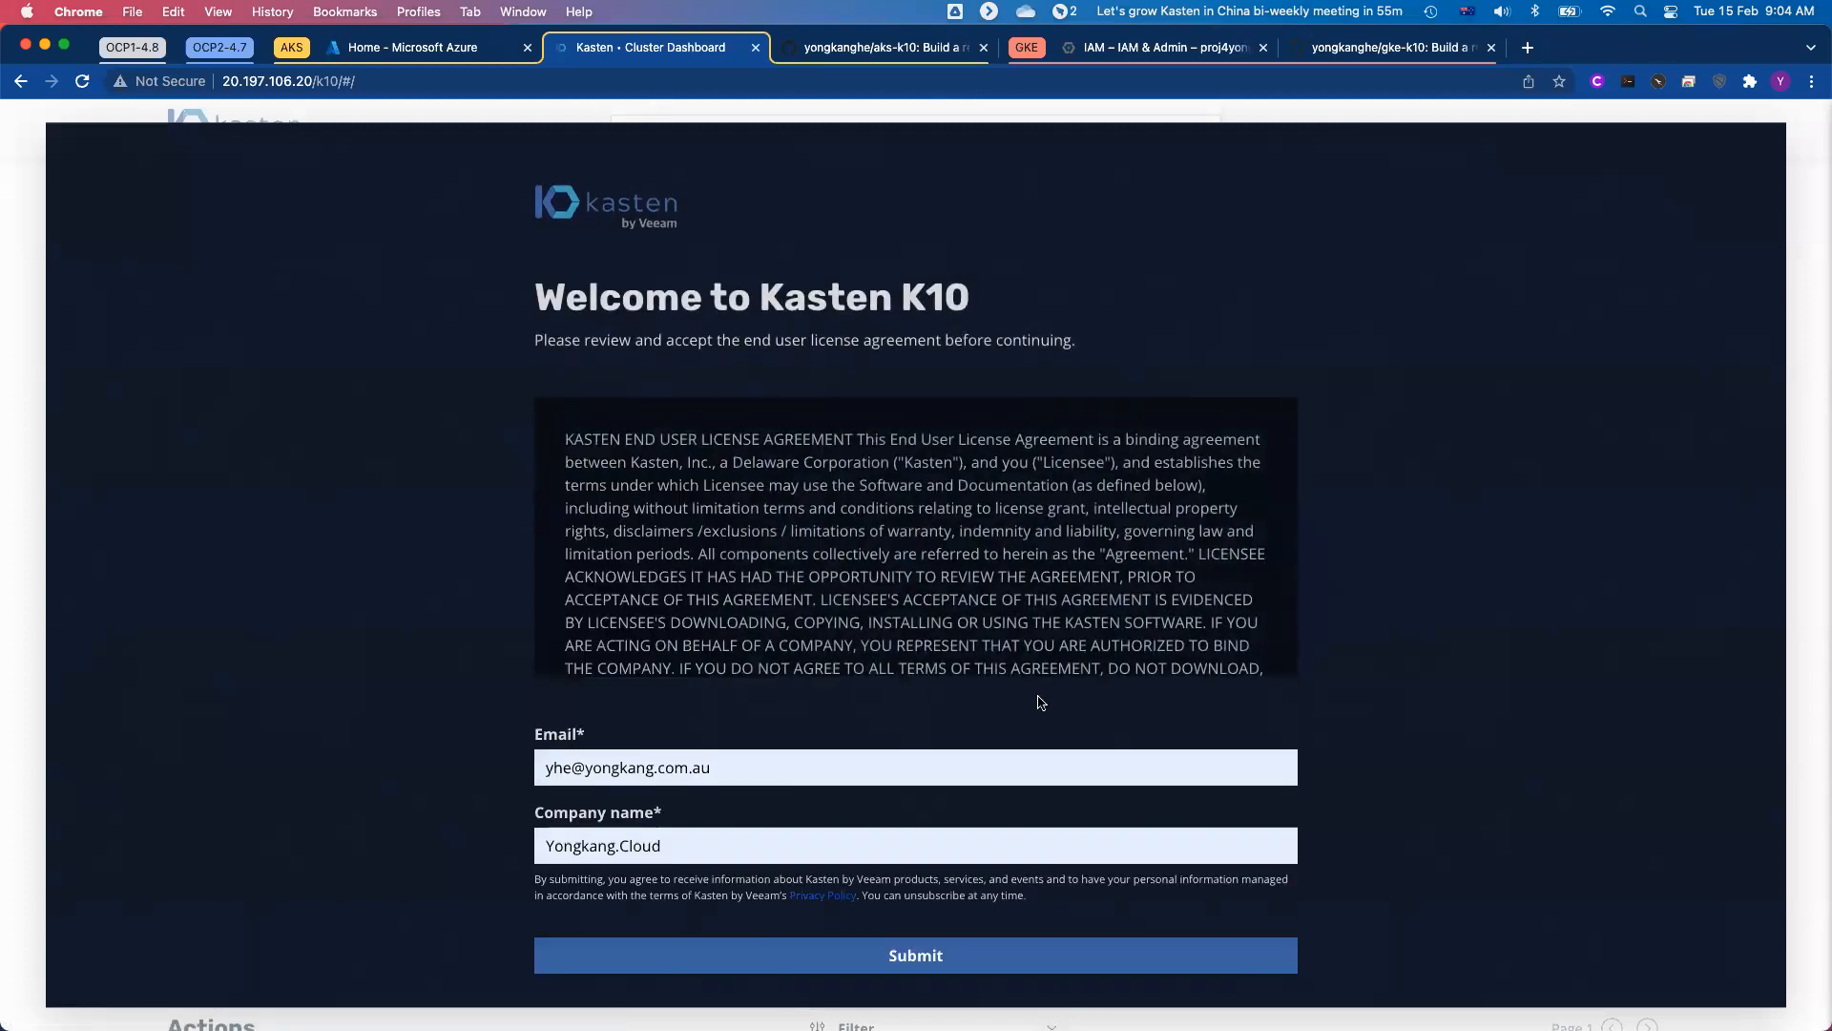
scroll(1040, 705, "down", 1)
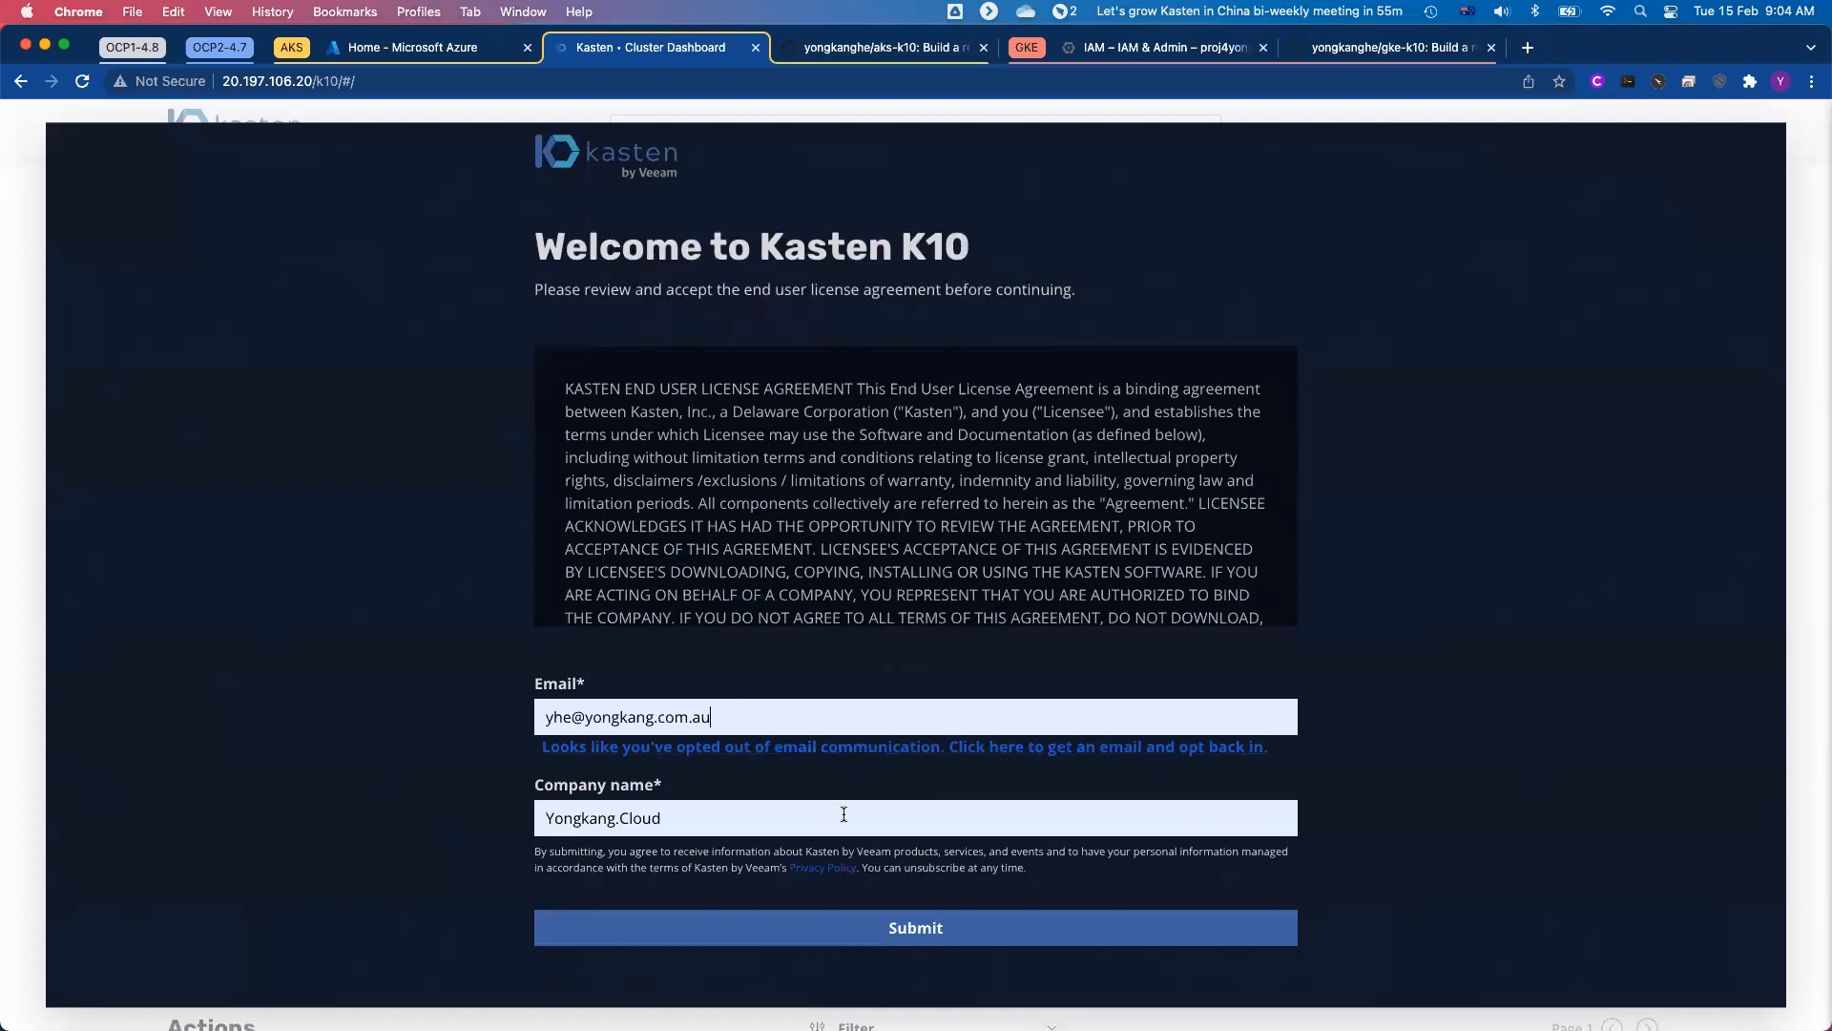
left_click(937, 930)
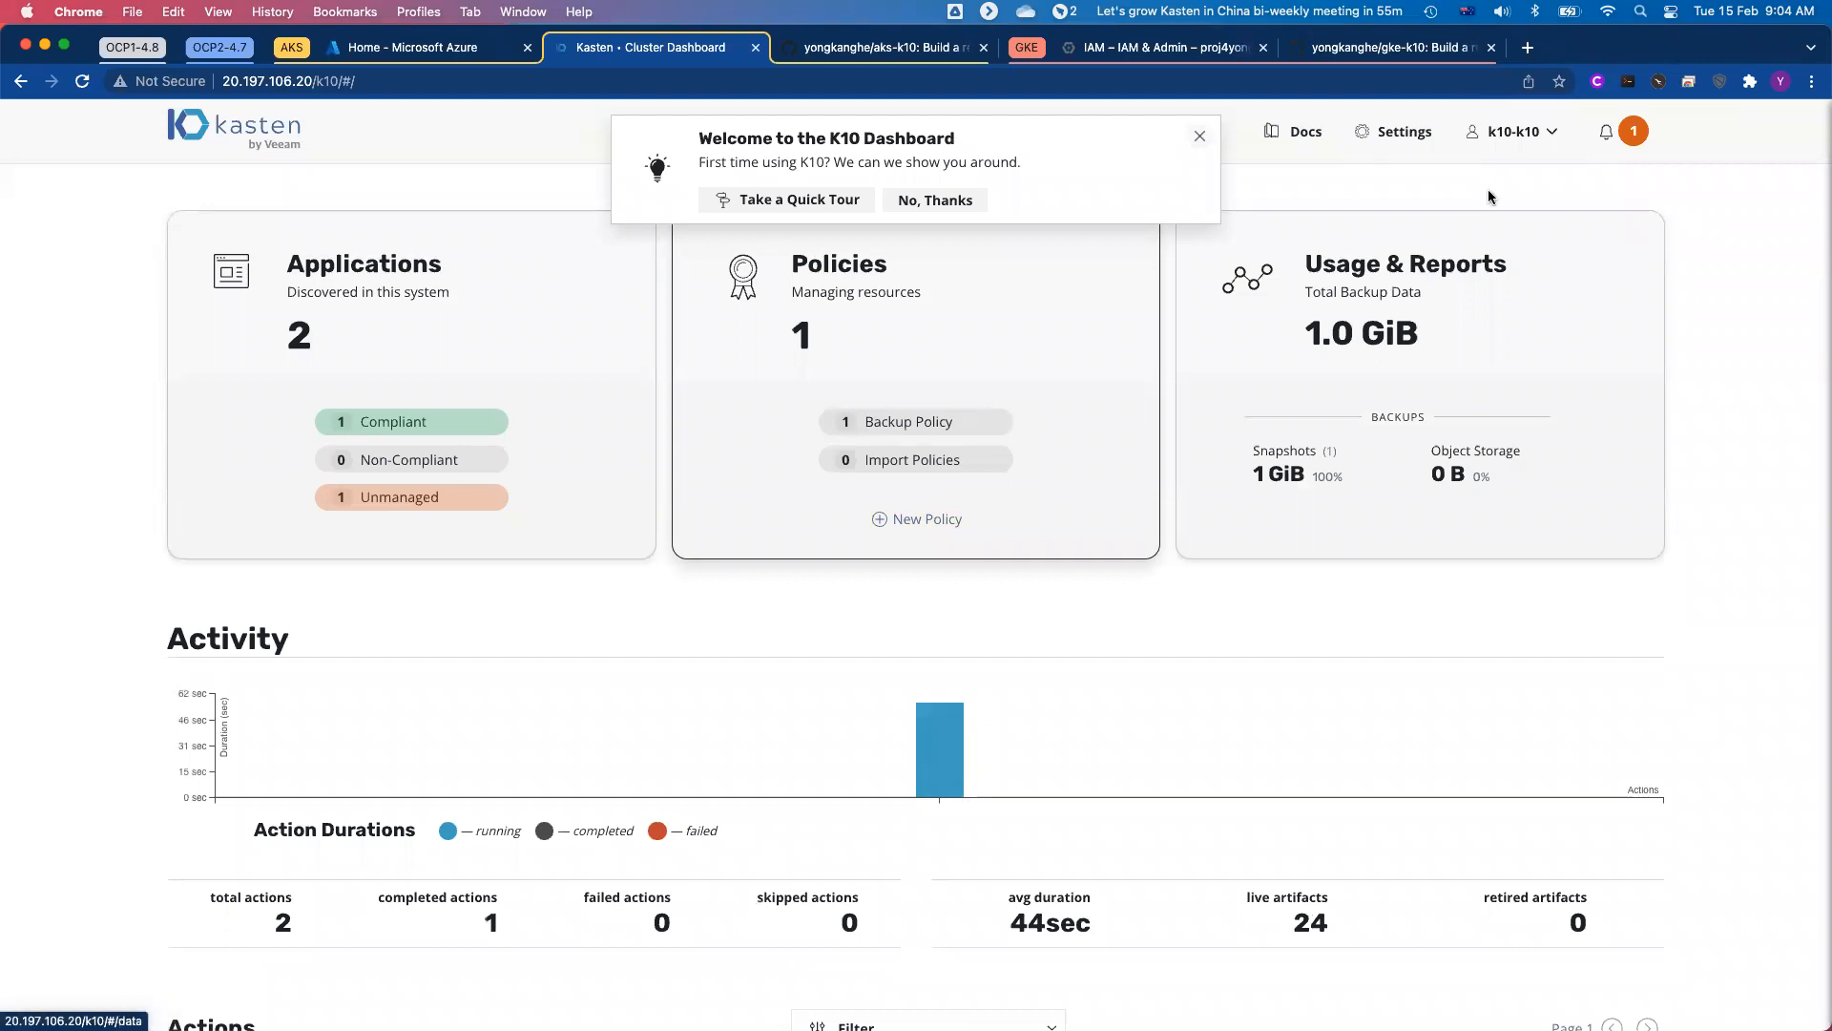
left_click(1200, 136)
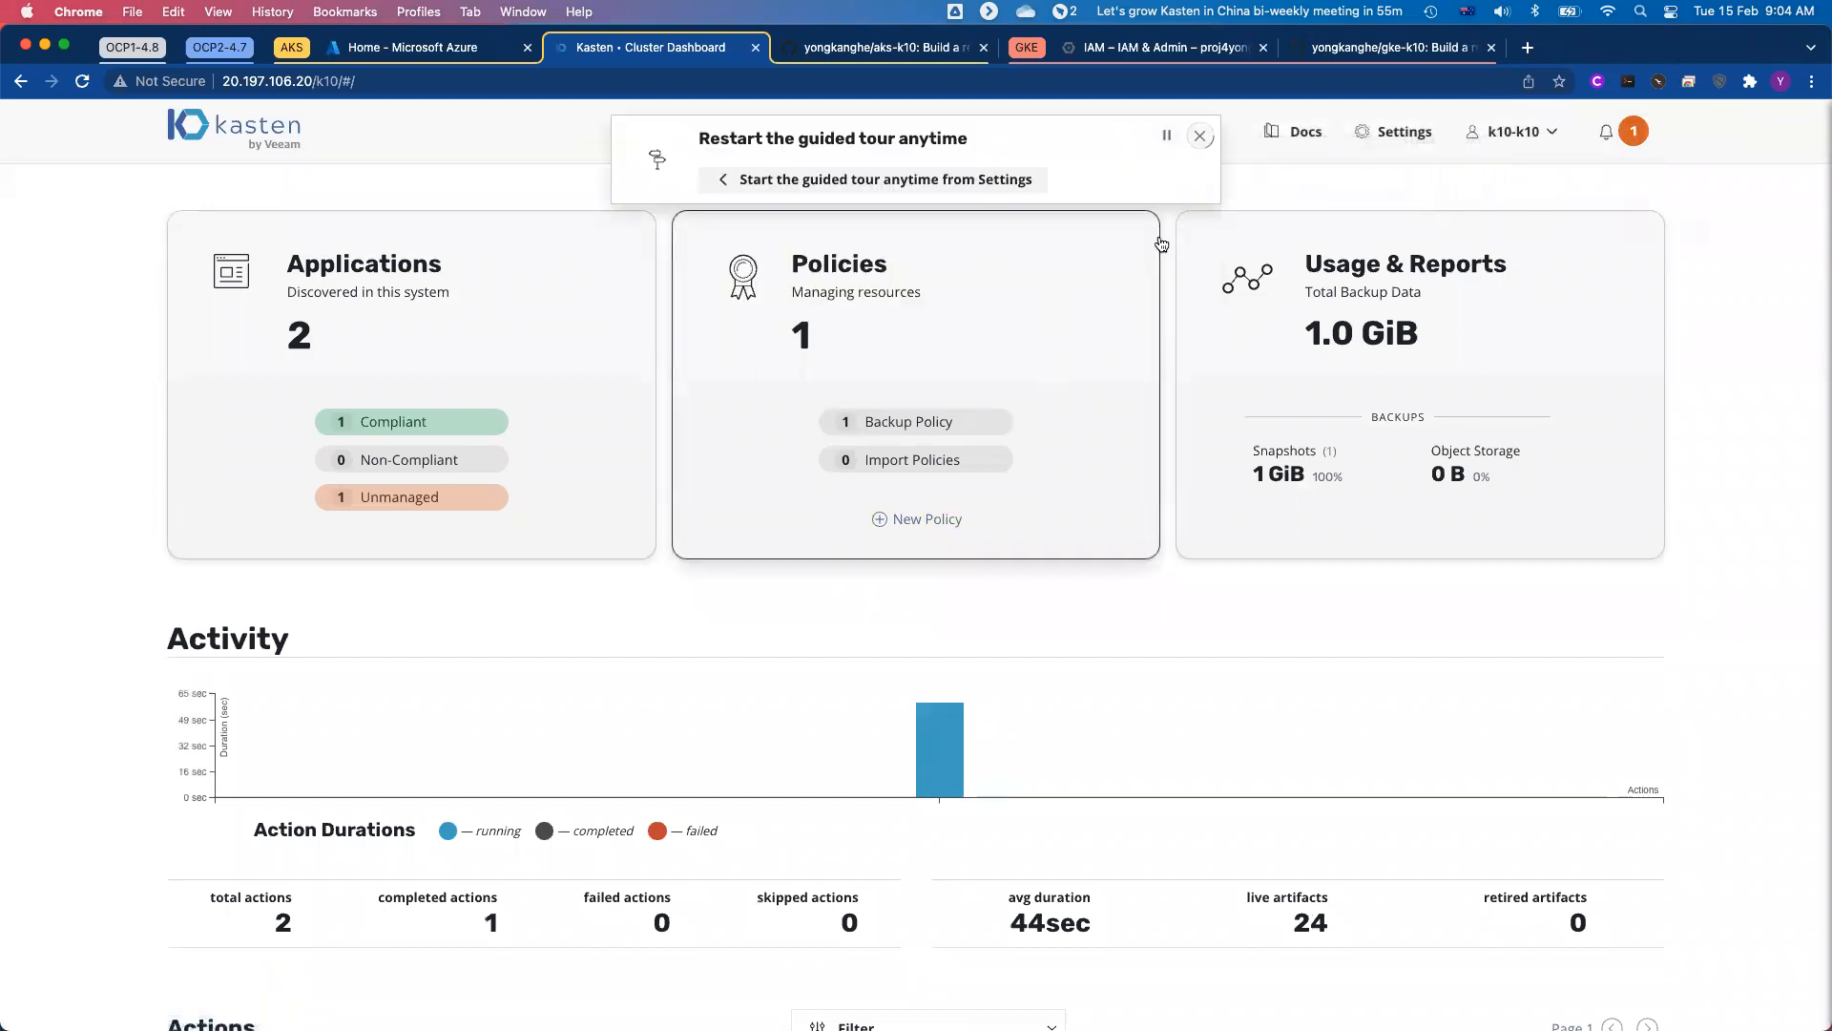
Step: Examine the dashboard's activity and the k10-mysql-backup policy run in the actions list
mouse_move(1126, 730)
scroll(1182, 683, "down", 3)
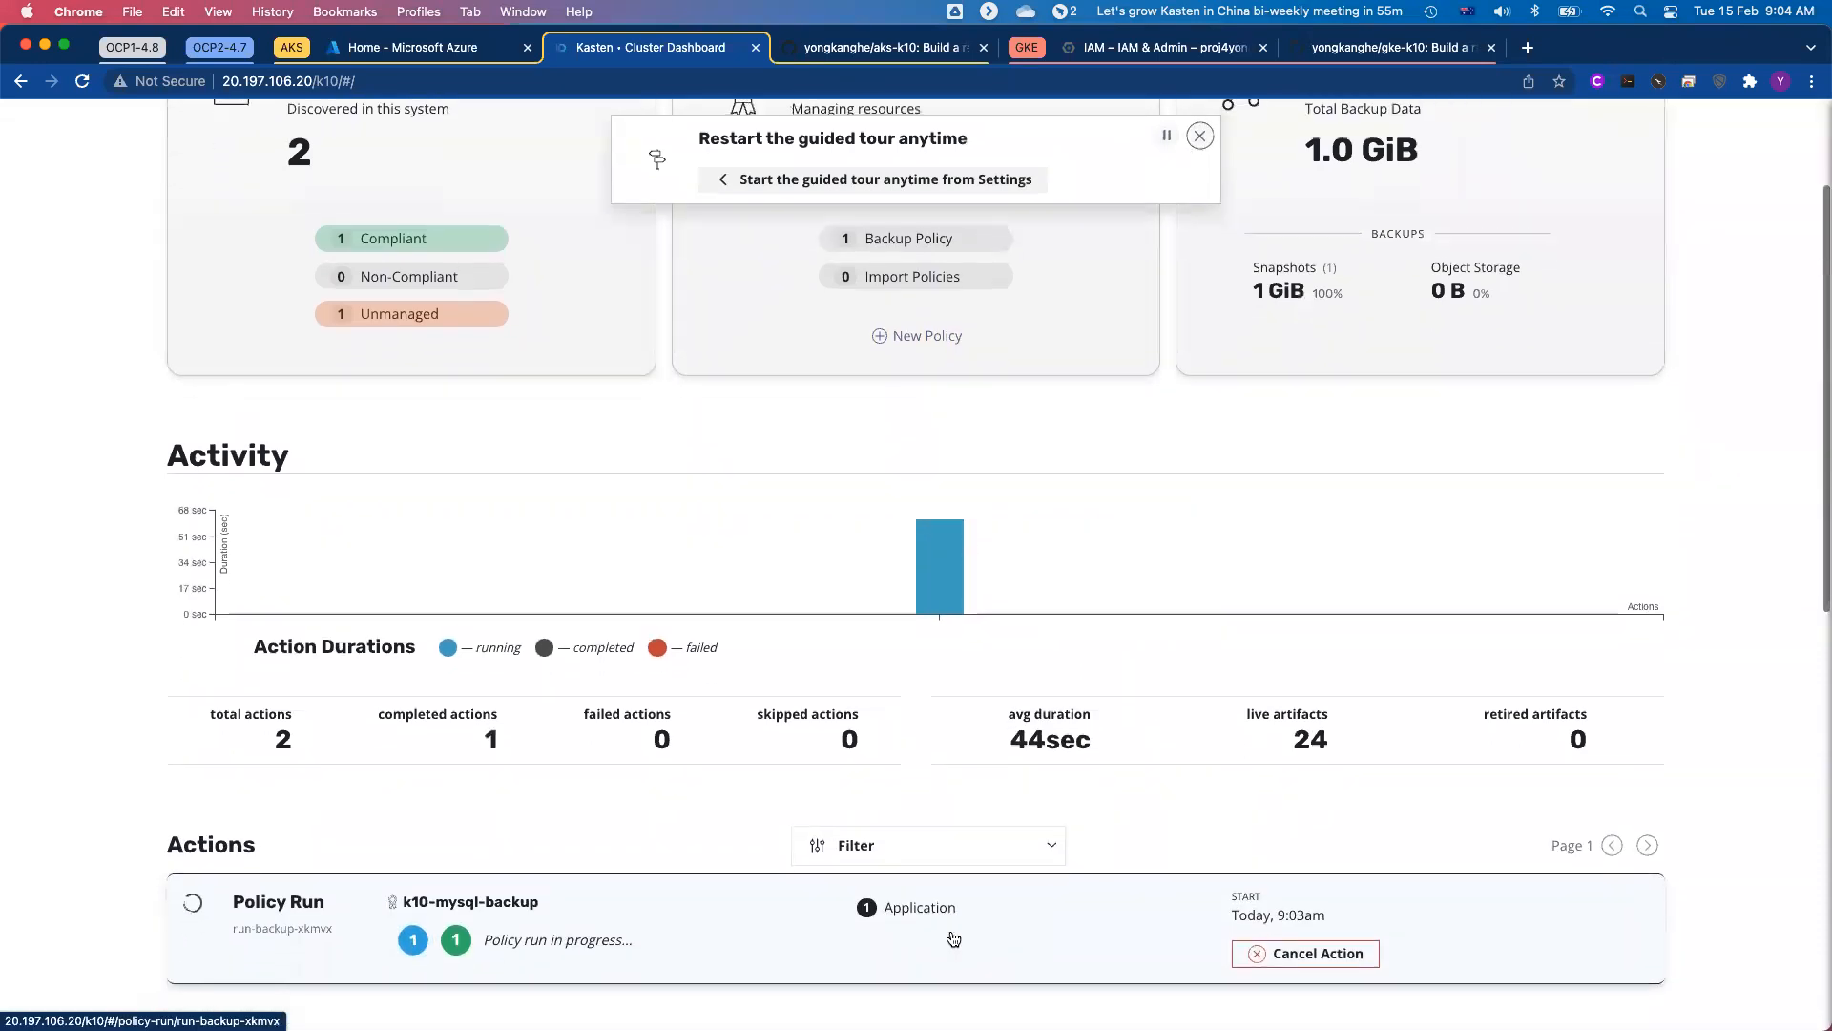
scroll(952, 938, "up", 2)
scroll(952, 938, "up", 2)
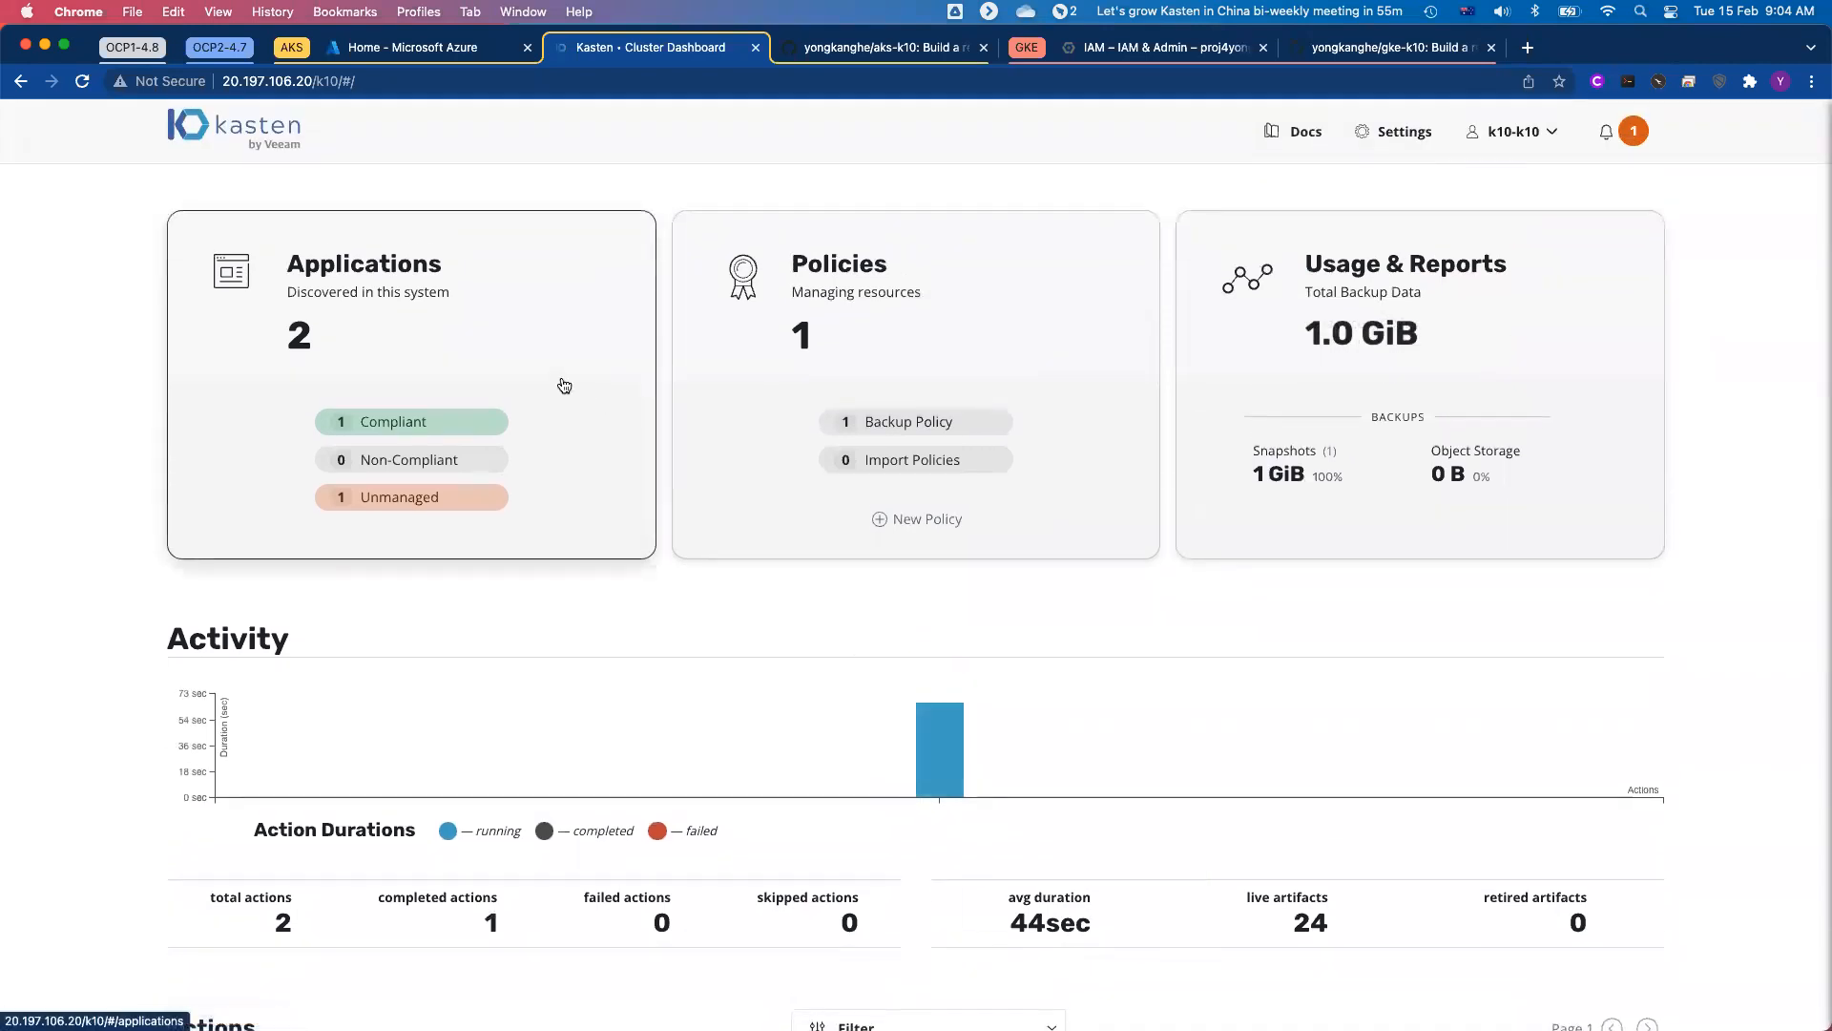
Step: Check the k10-mysql application among the discovered applications and return to the dashboard
left_click(565, 384)
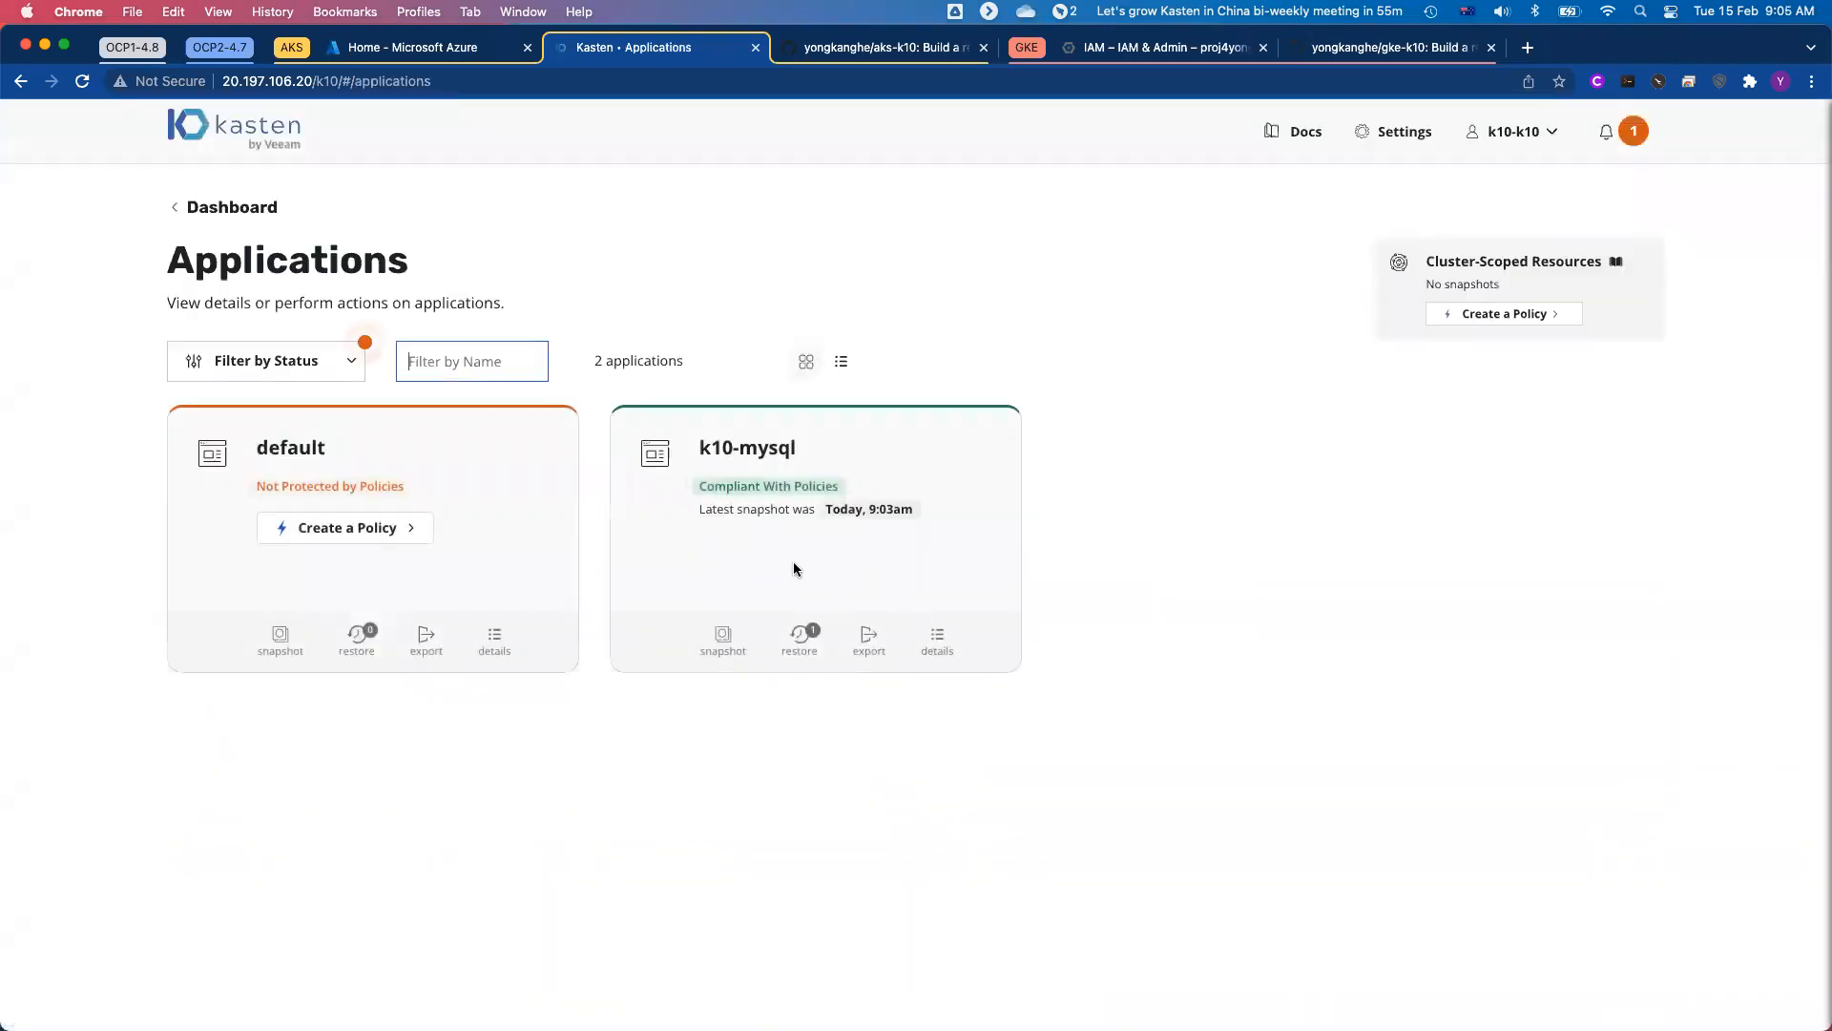
triple_click(783, 453)
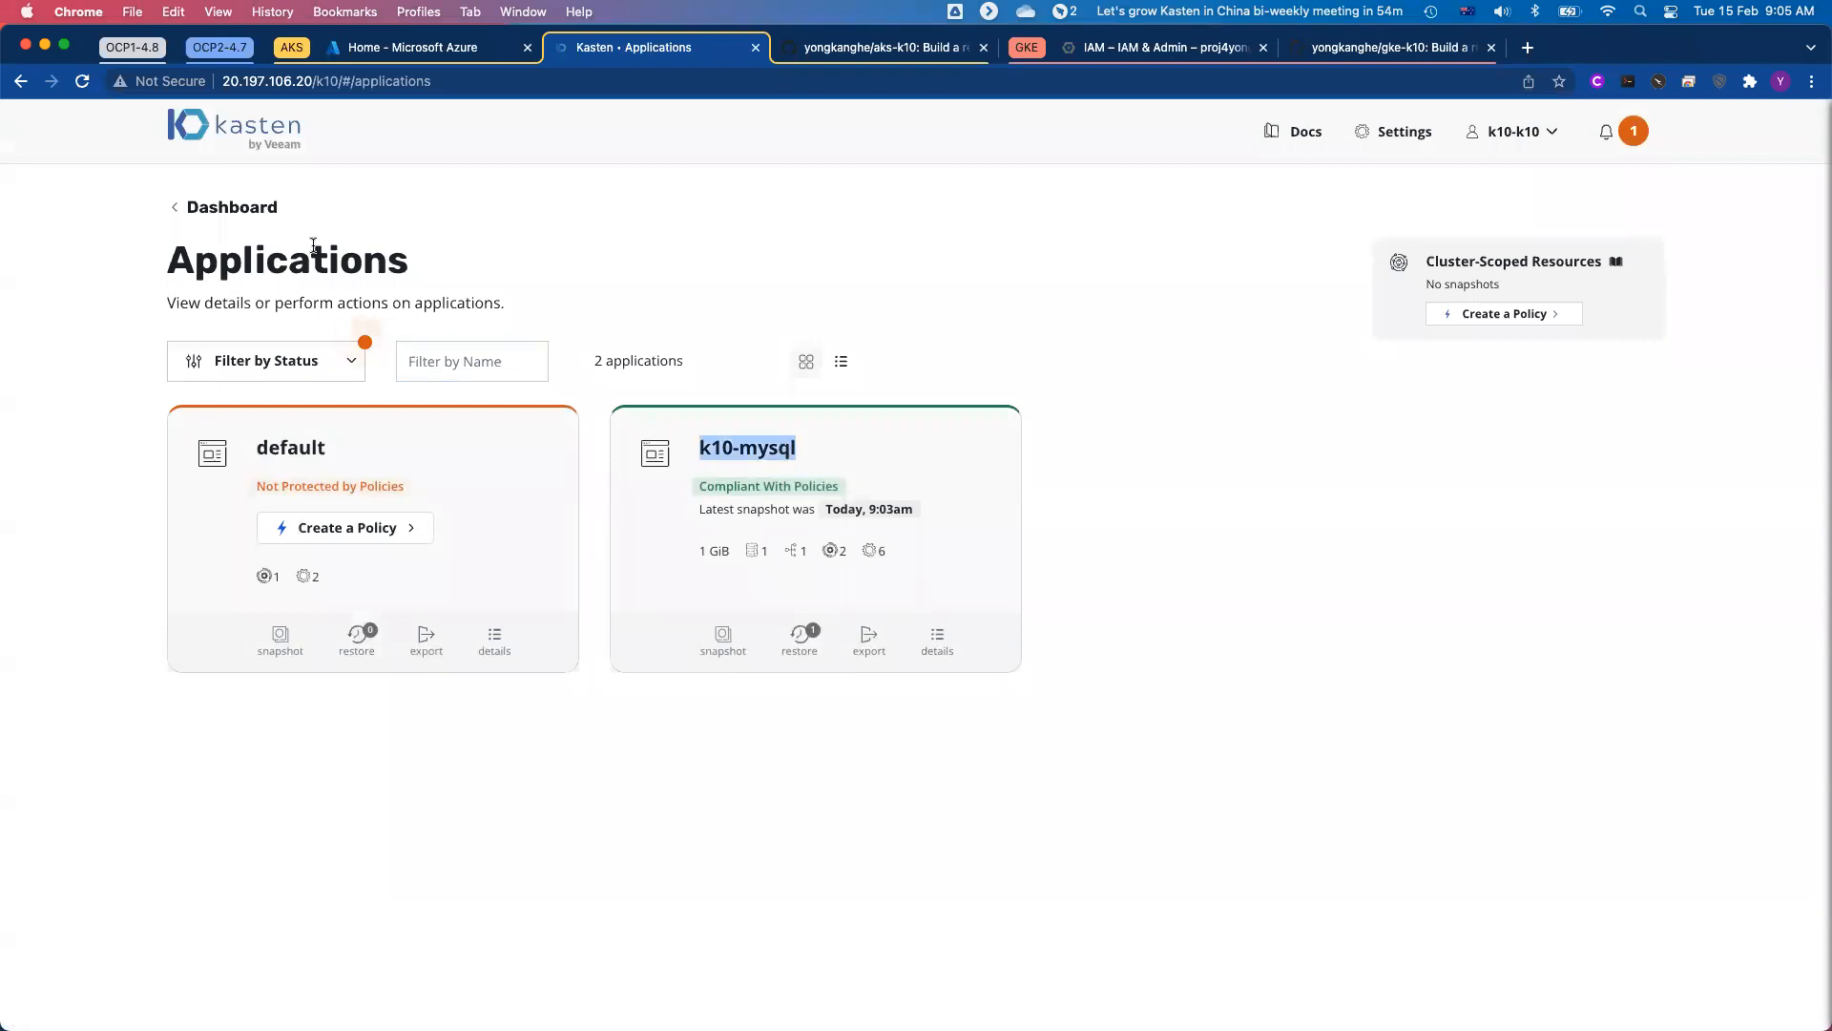
left_click(262, 211)
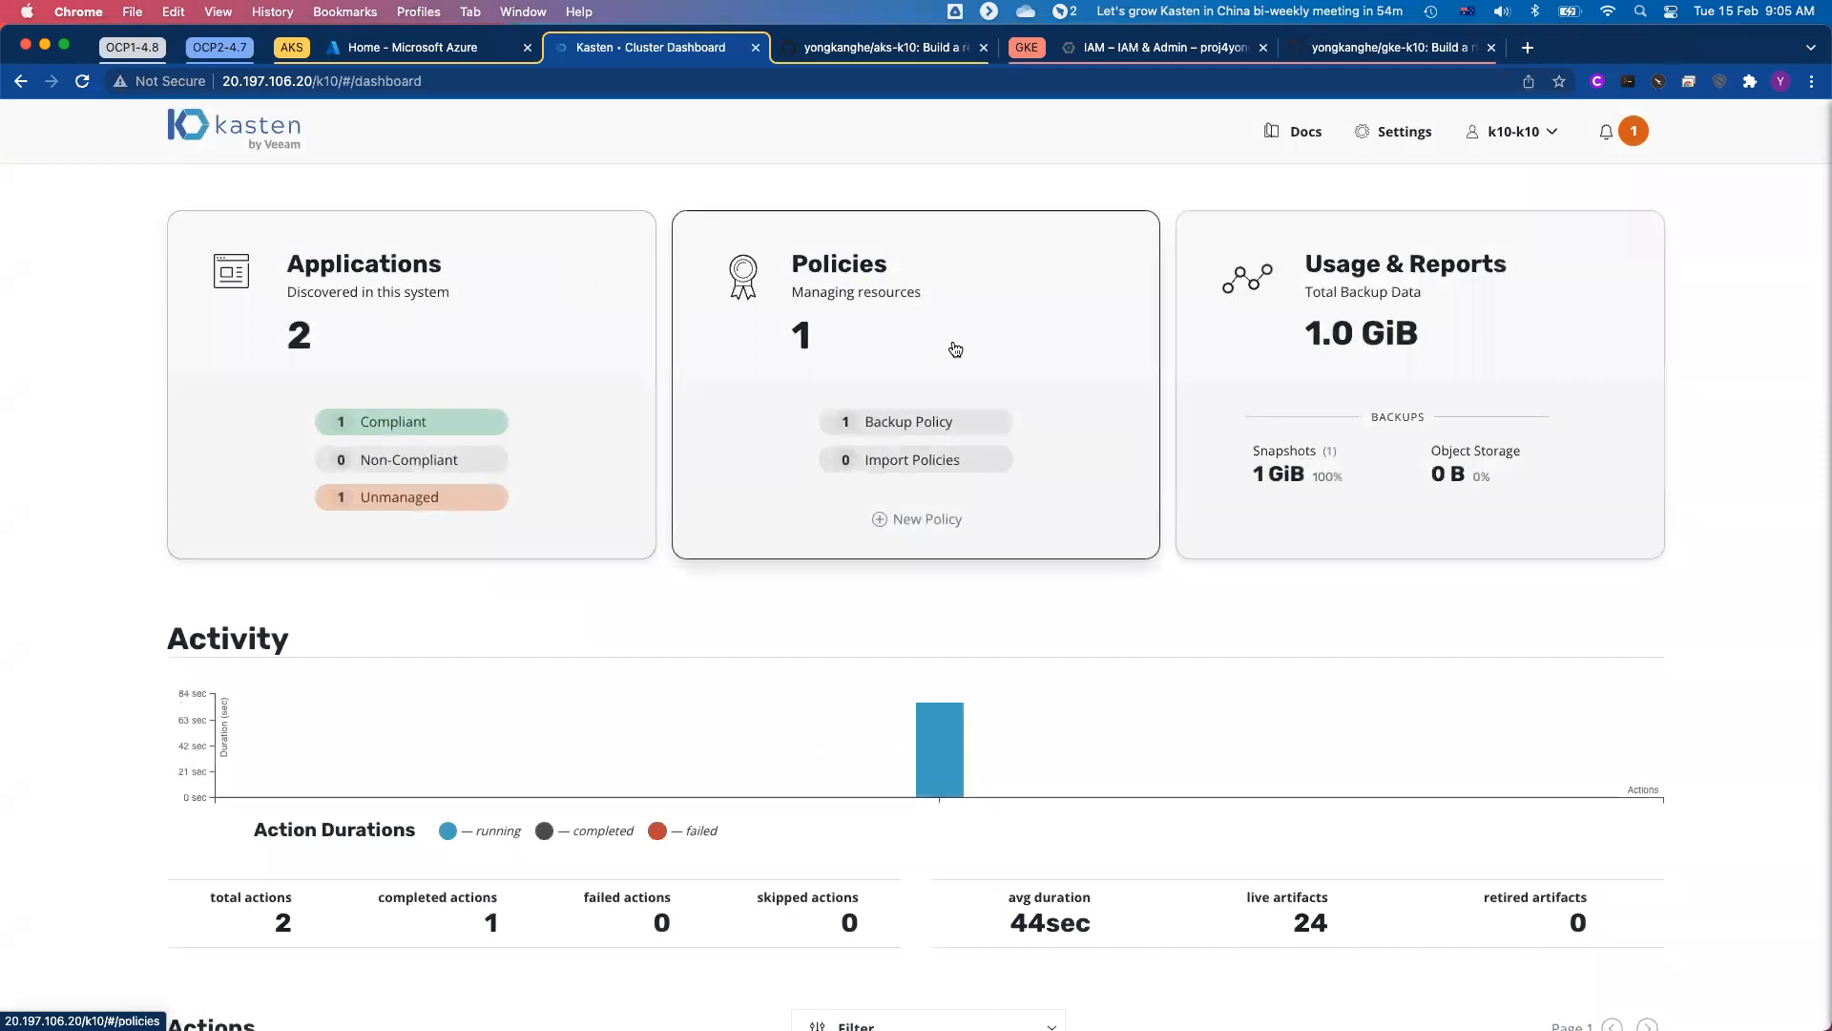
Step: Review the k10-mysql-backup policy's snapshot and export retention settings, and return to the dashboard
left_click(955, 349)
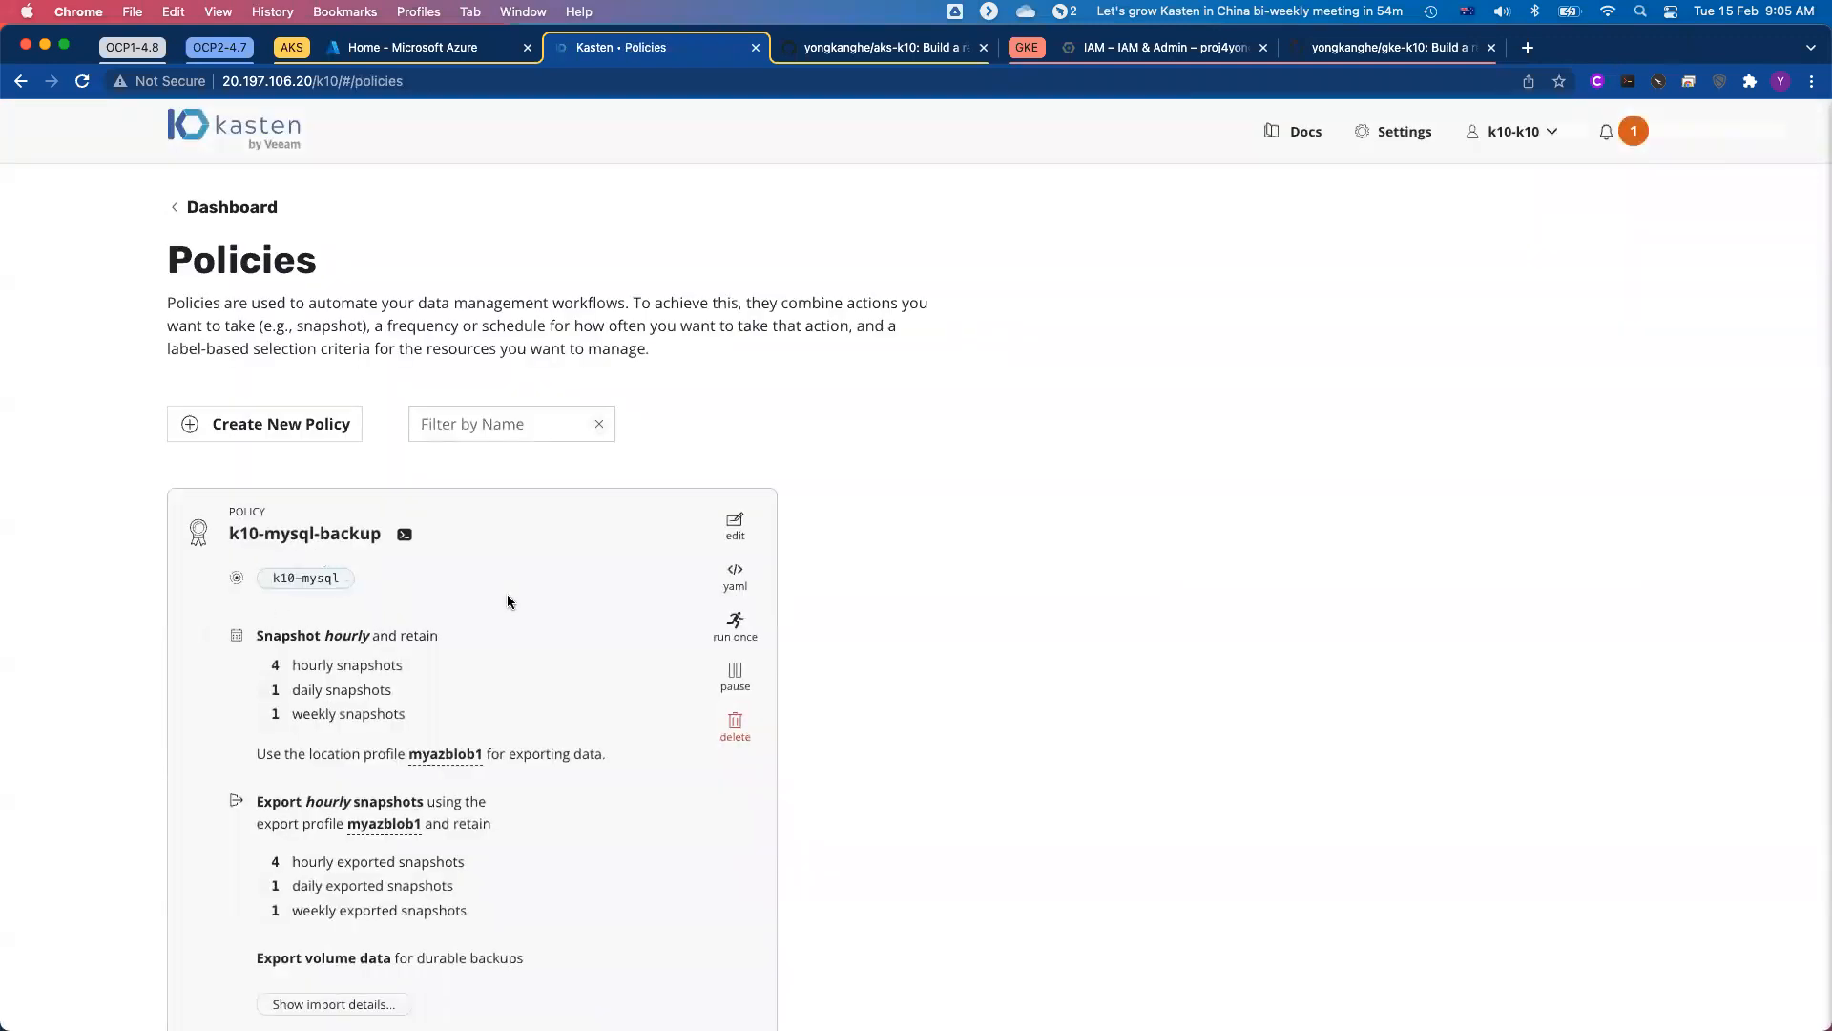
scroll(556, 647, "down", 3)
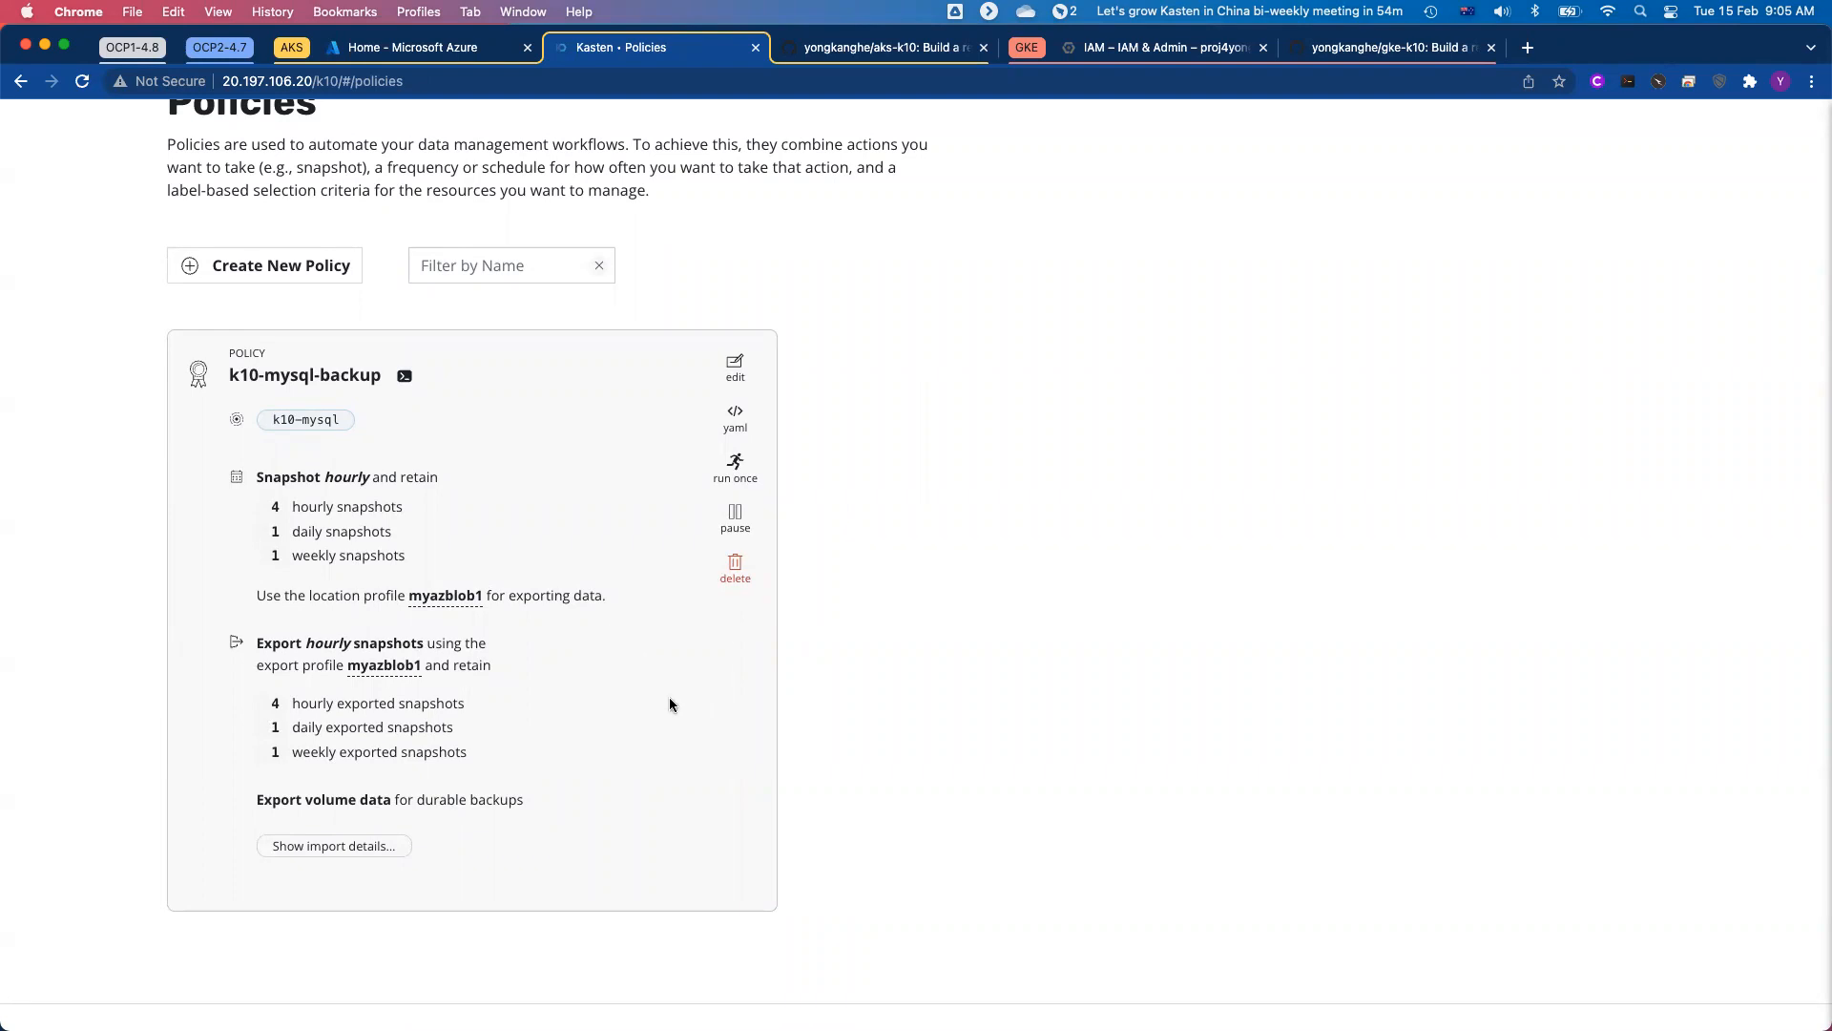
scroll(670, 704, "up", 3)
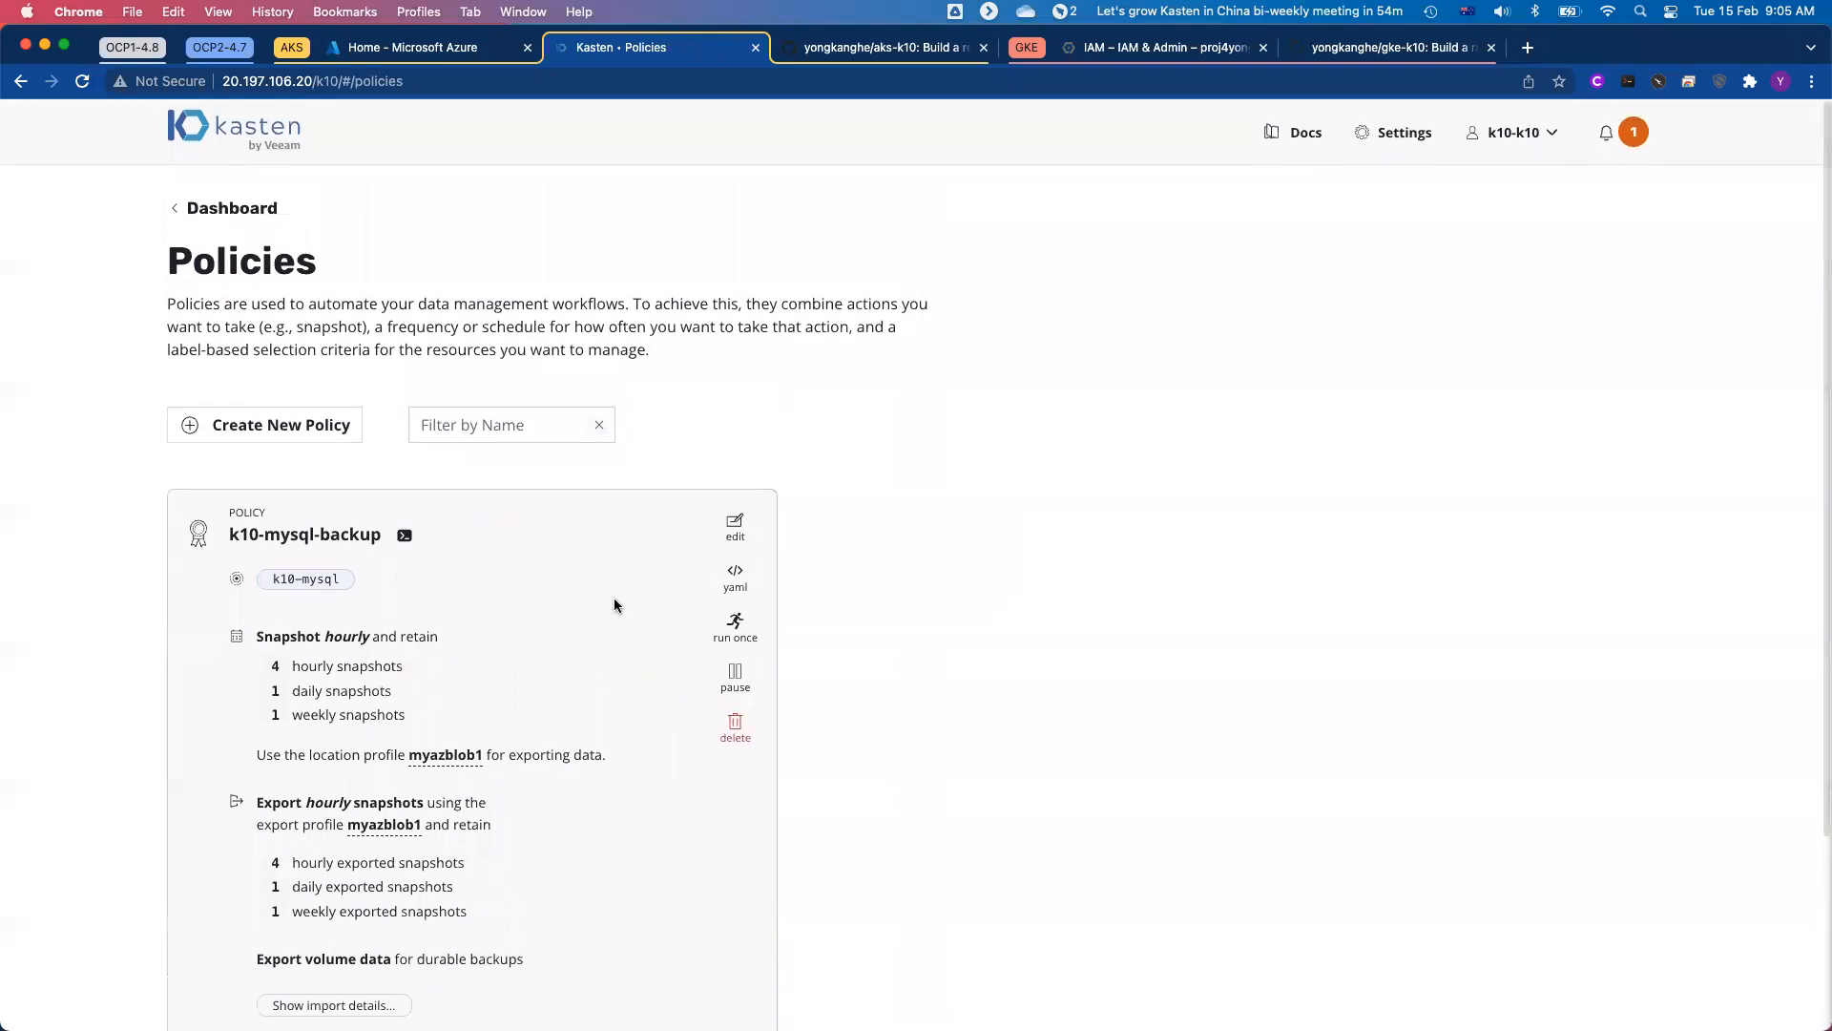
left_click(256, 209)
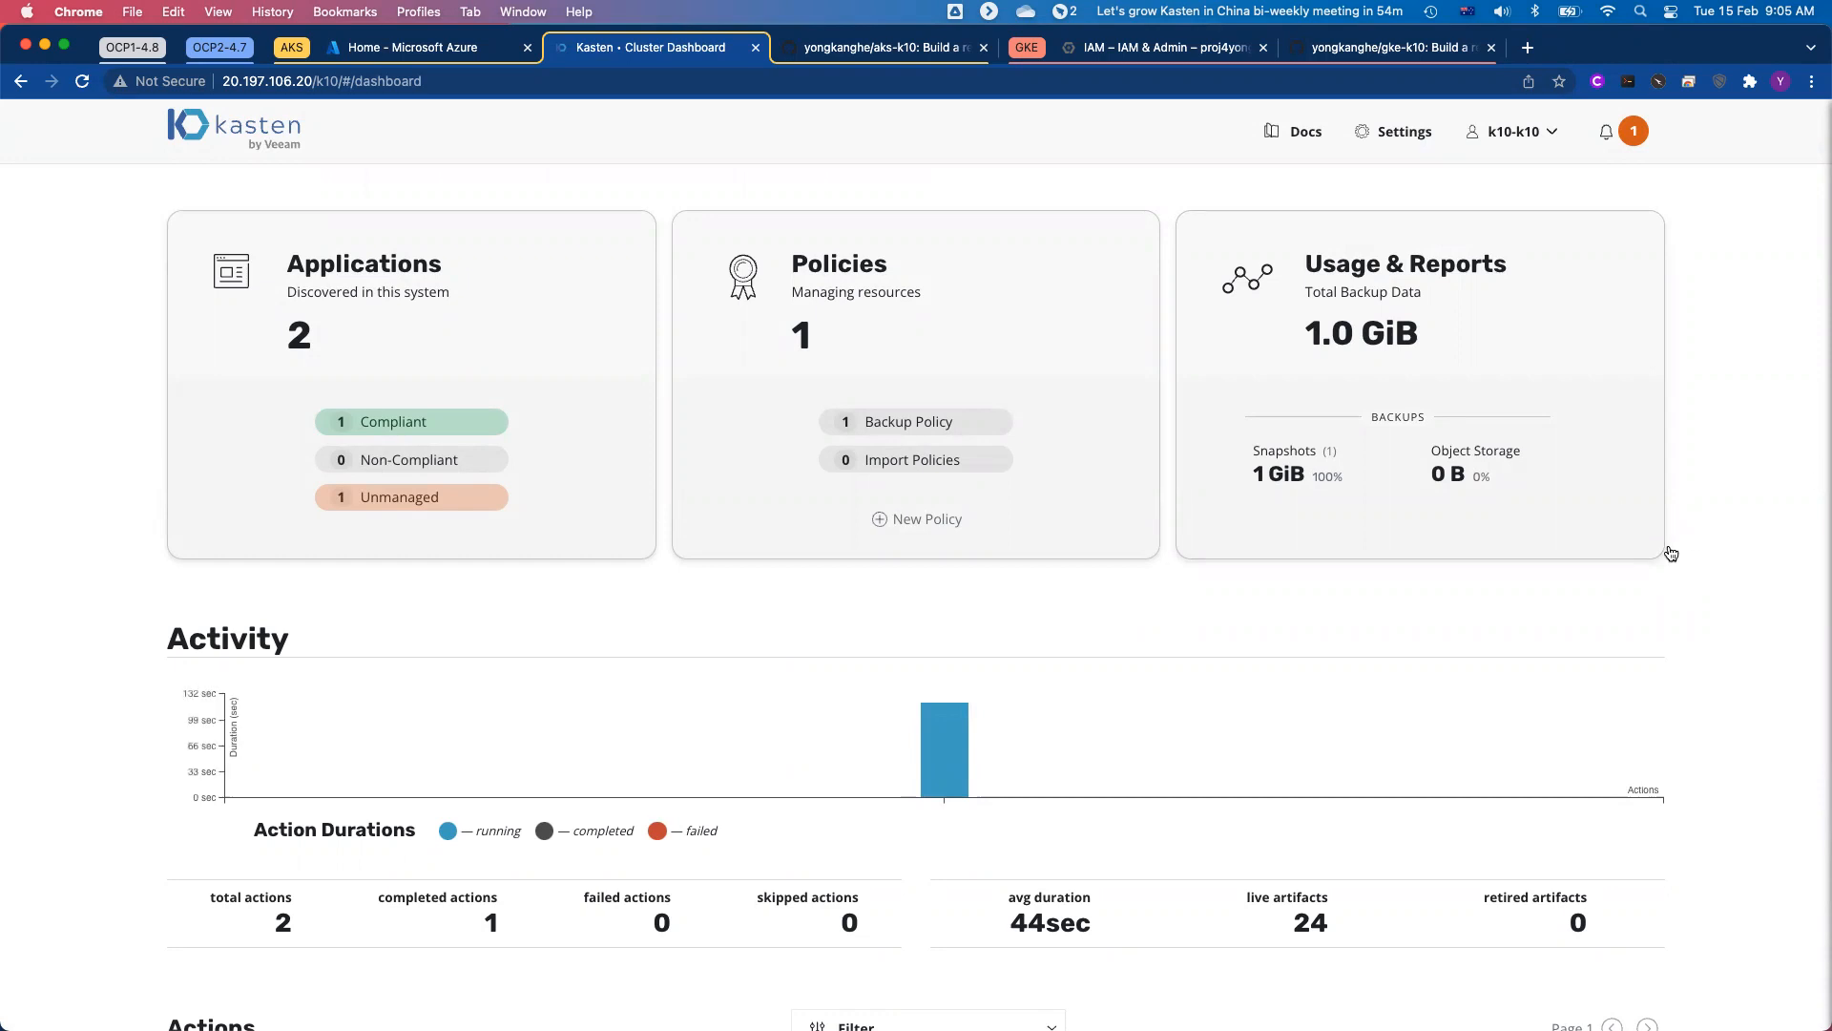
Step: Inspect the myazblob1 location profile in the settings, including its bucket name and cloud provider
left_click(1406, 141)
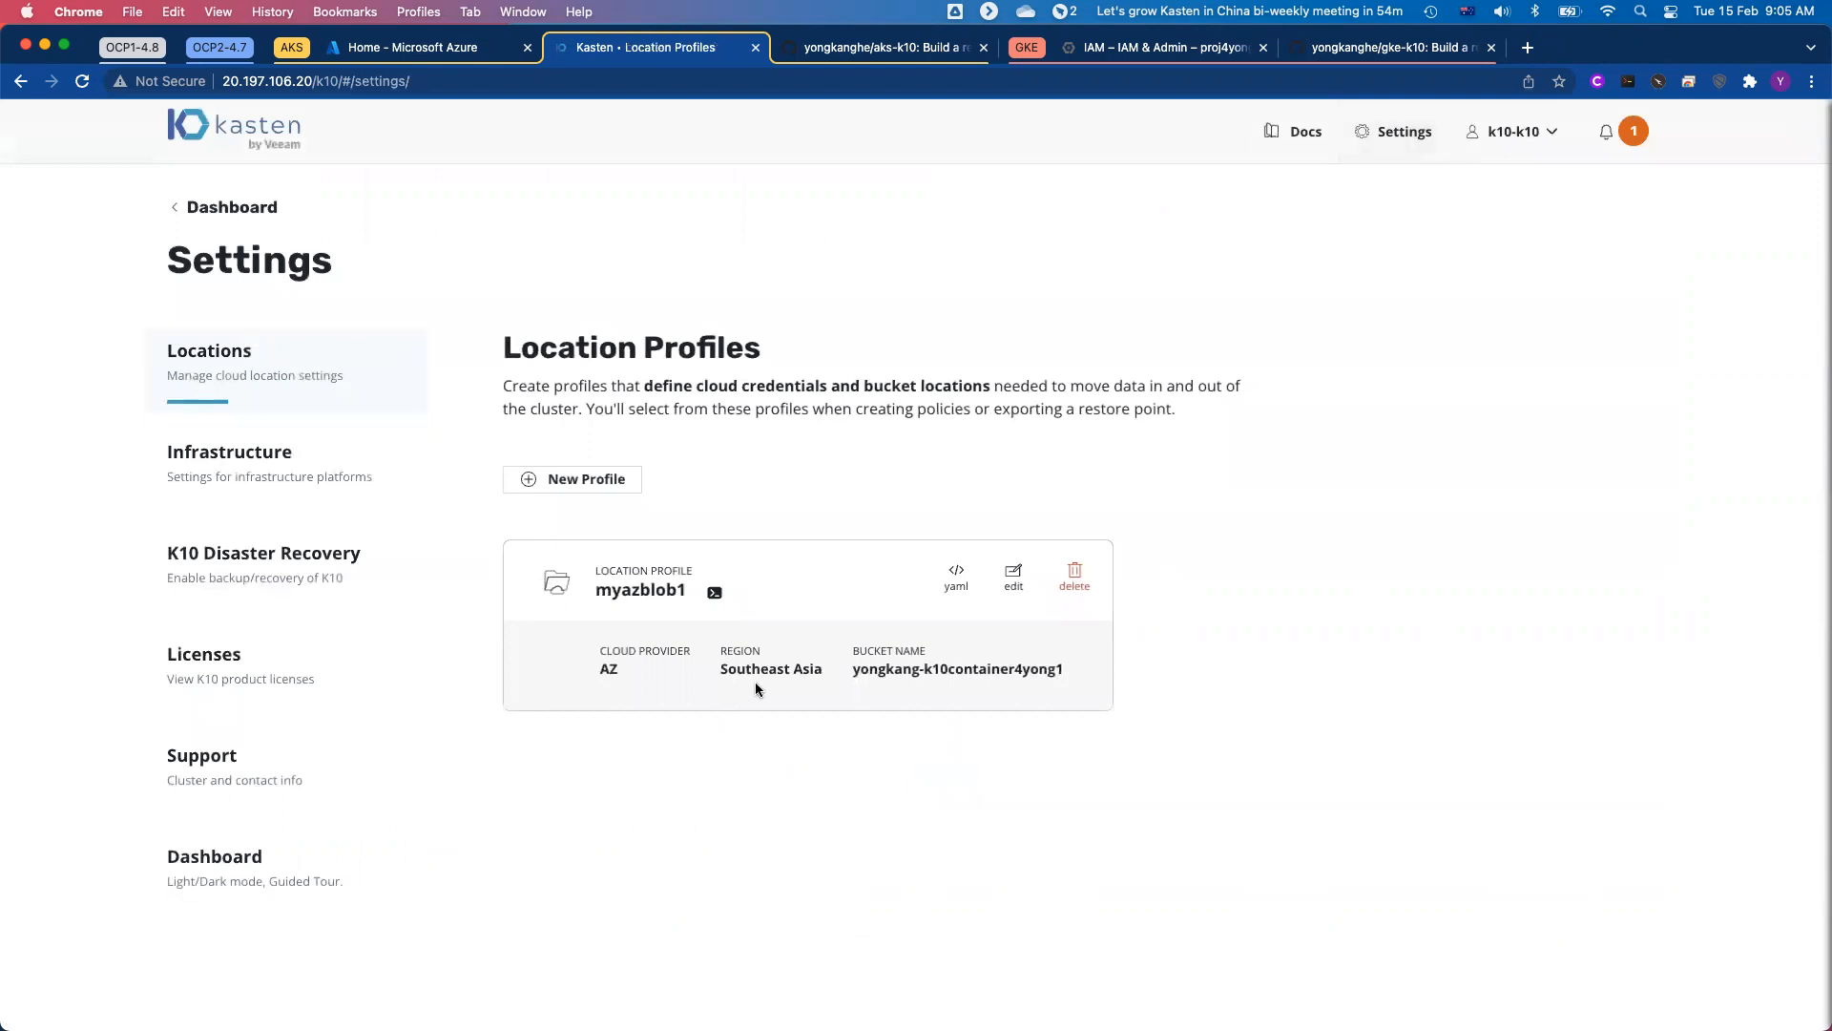
left_click_drag(851, 671, 1067, 677)
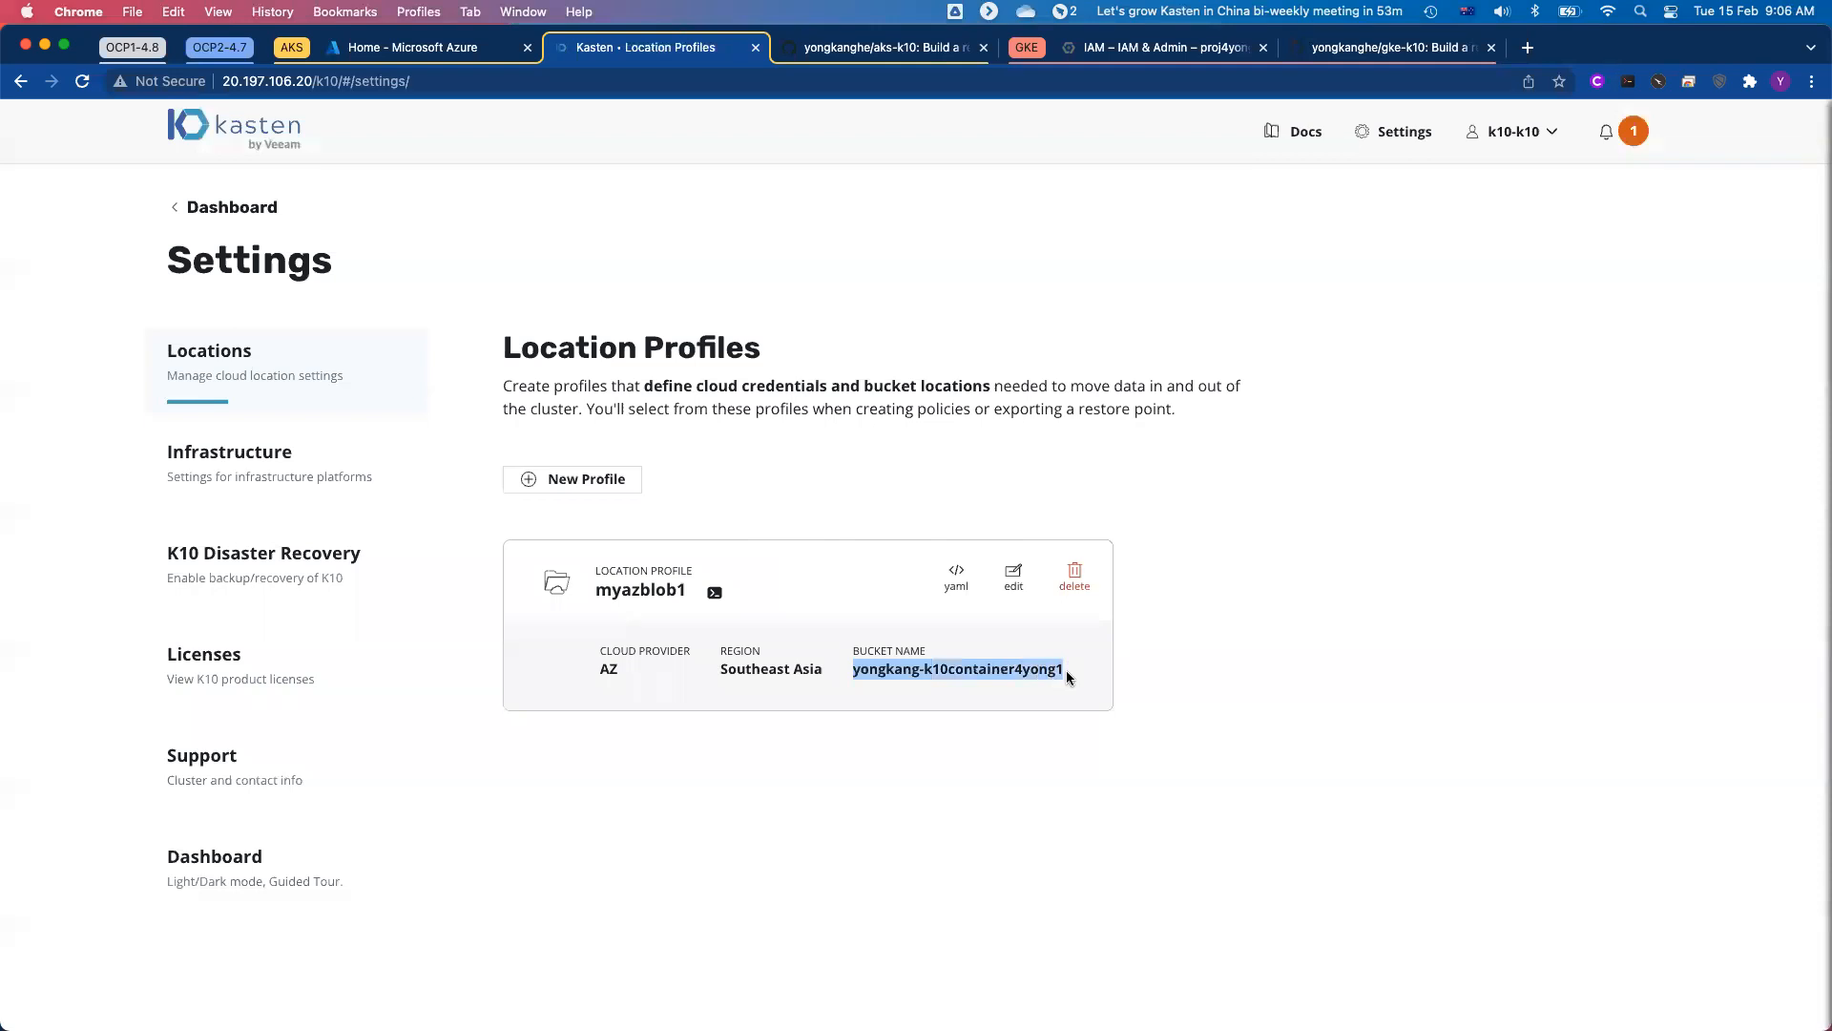
left_click(1243, 697)
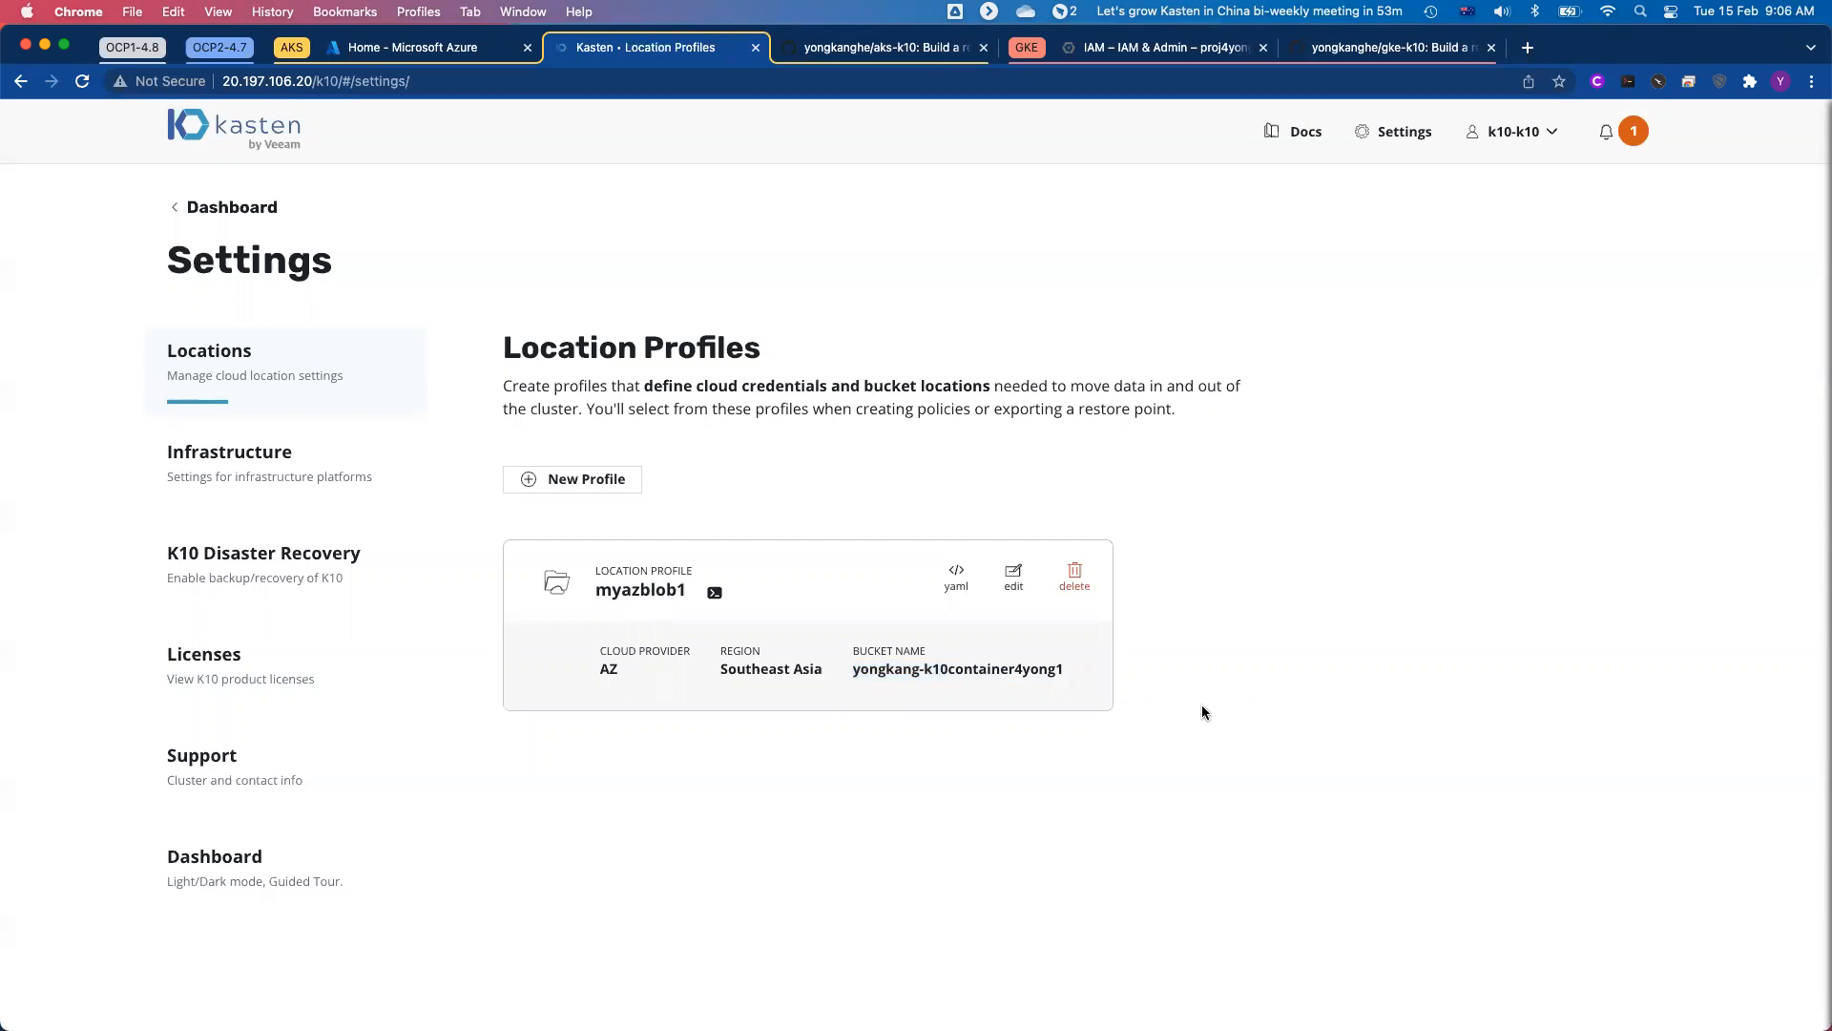
left_click_drag(592, 671, 666, 667)
left_click(673, 677)
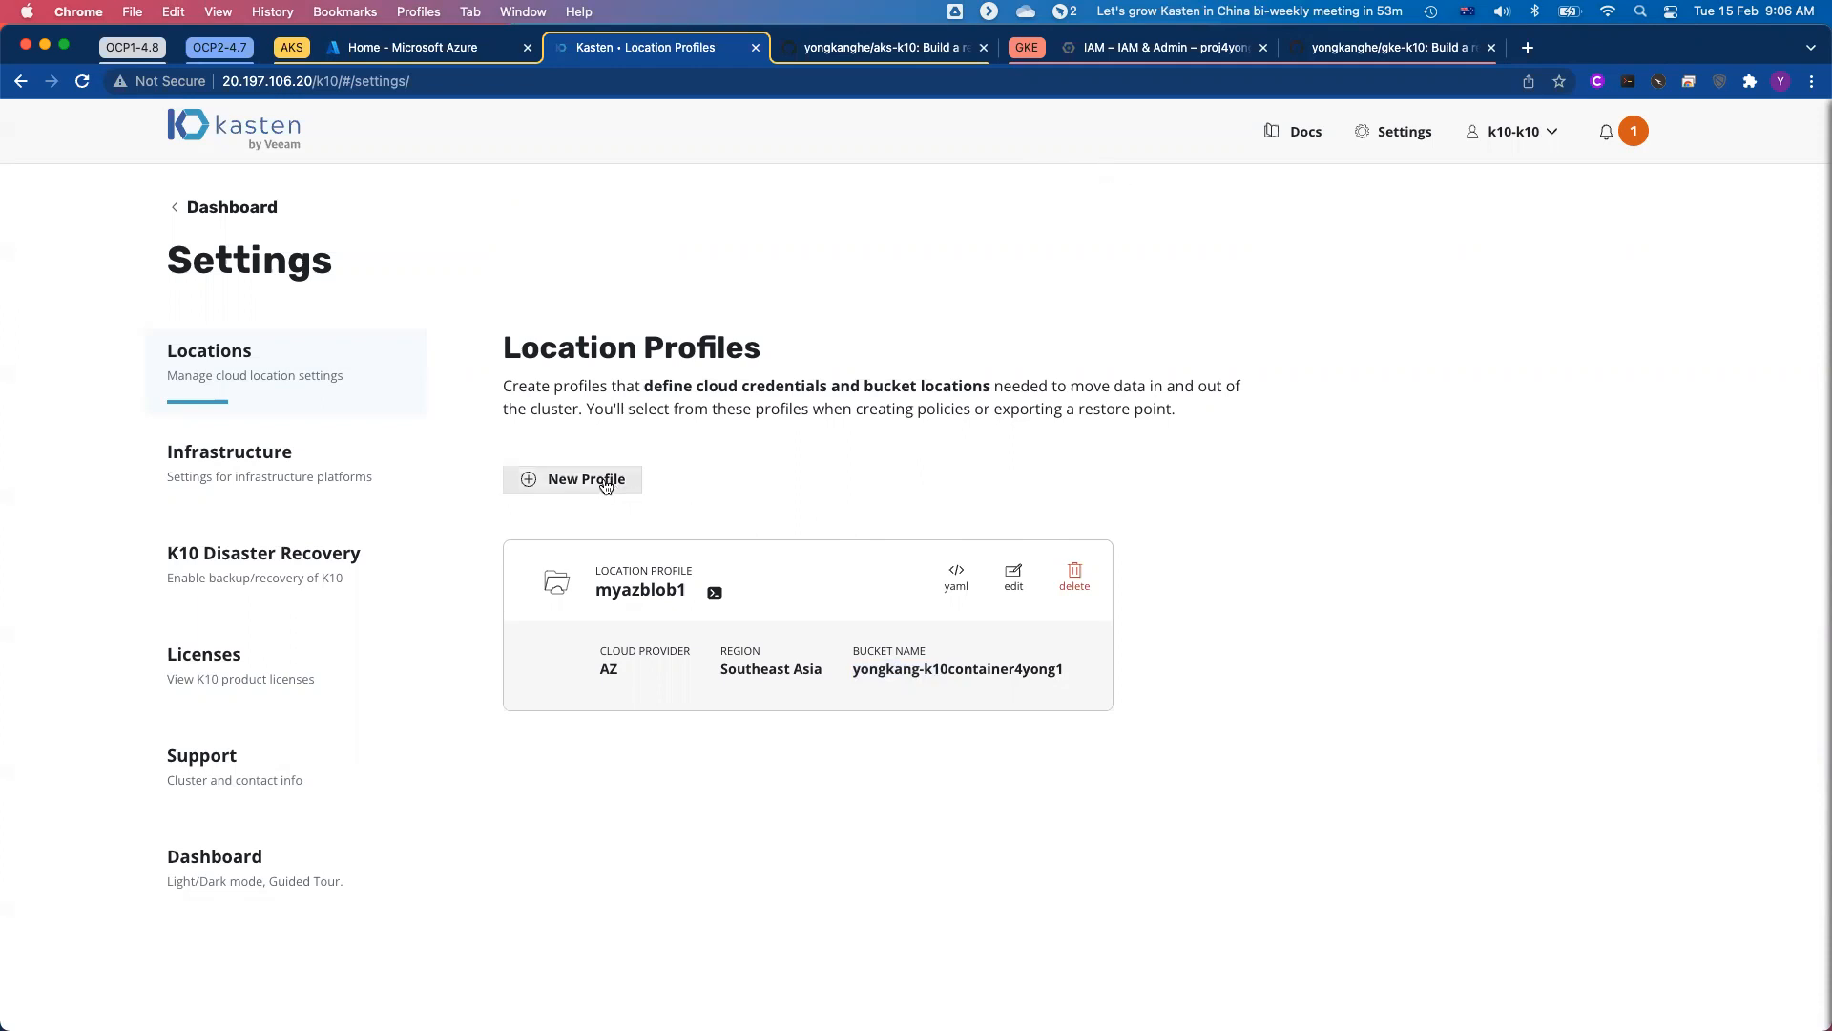
Step: Start a new location profile with Google Cloud Storage as provider and examine its project ID, service key, location and bucket fields
left_click(598, 485)
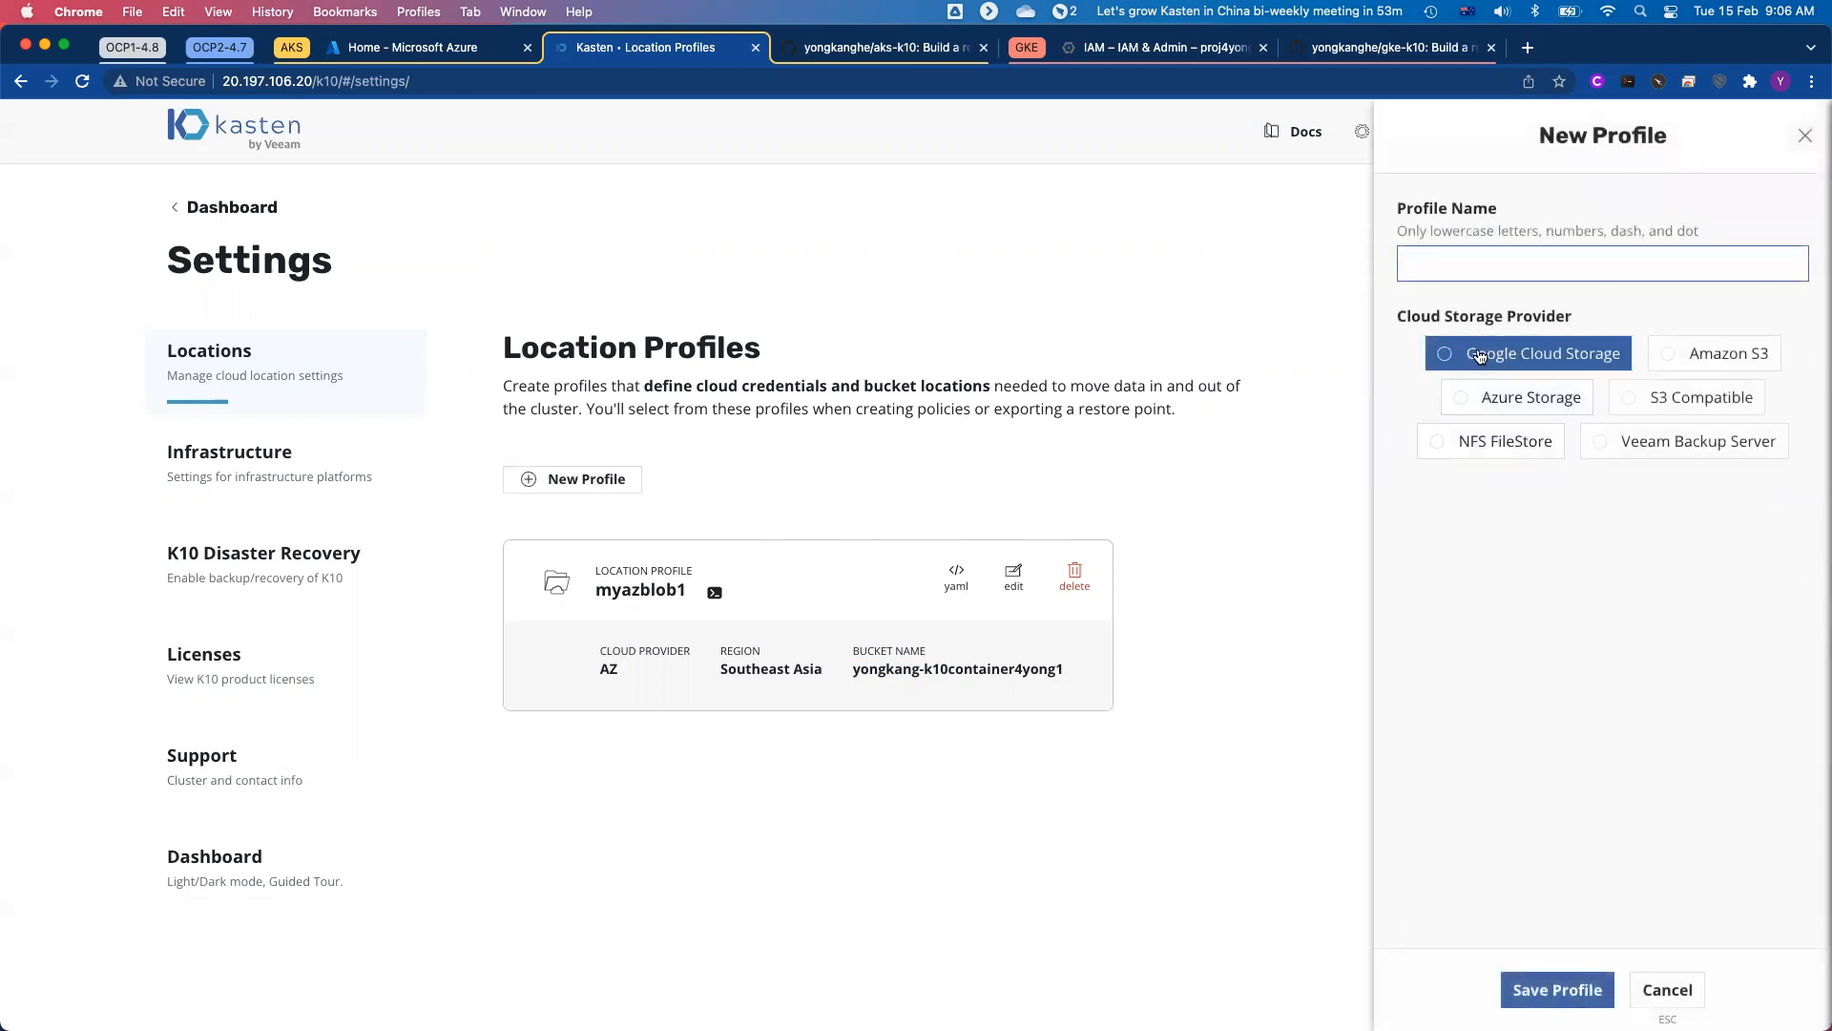
left_click(1570, 358)
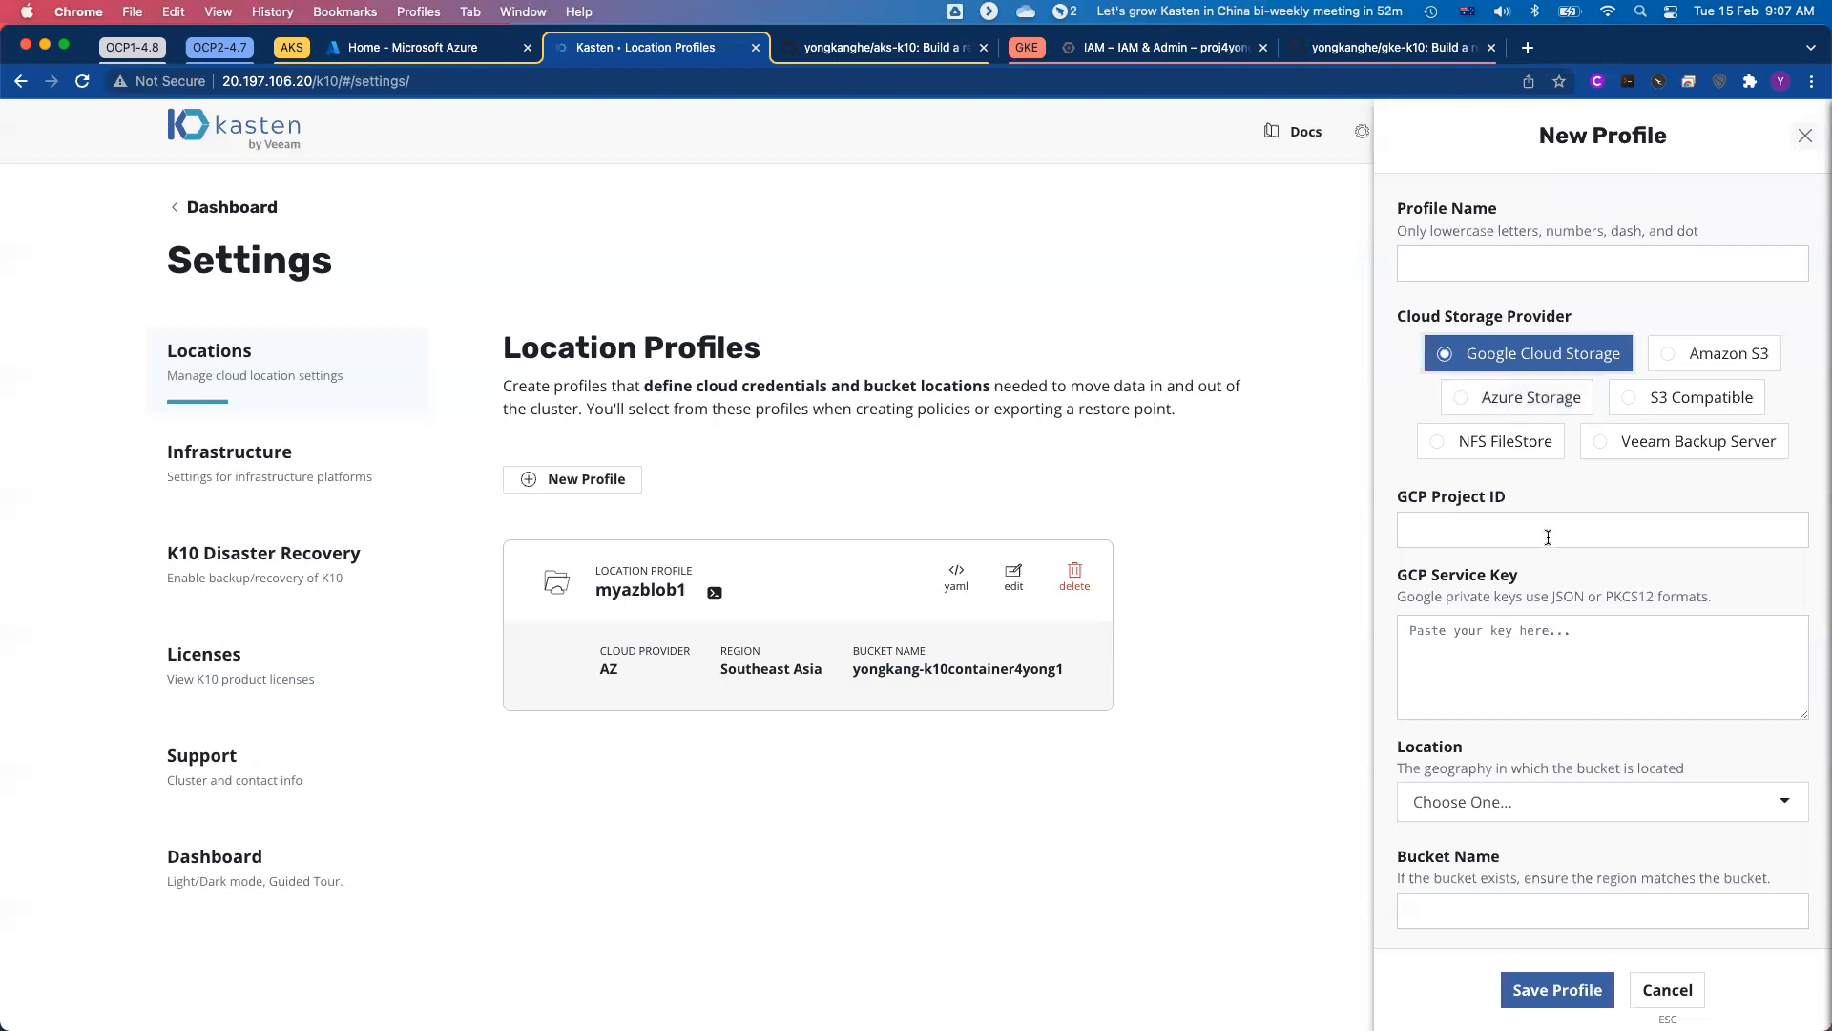
scroll(1548, 537, "down", 1)
left_click(1498, 488)
left_click(1548, 594)
scroll(1548, 587, "down", 2)
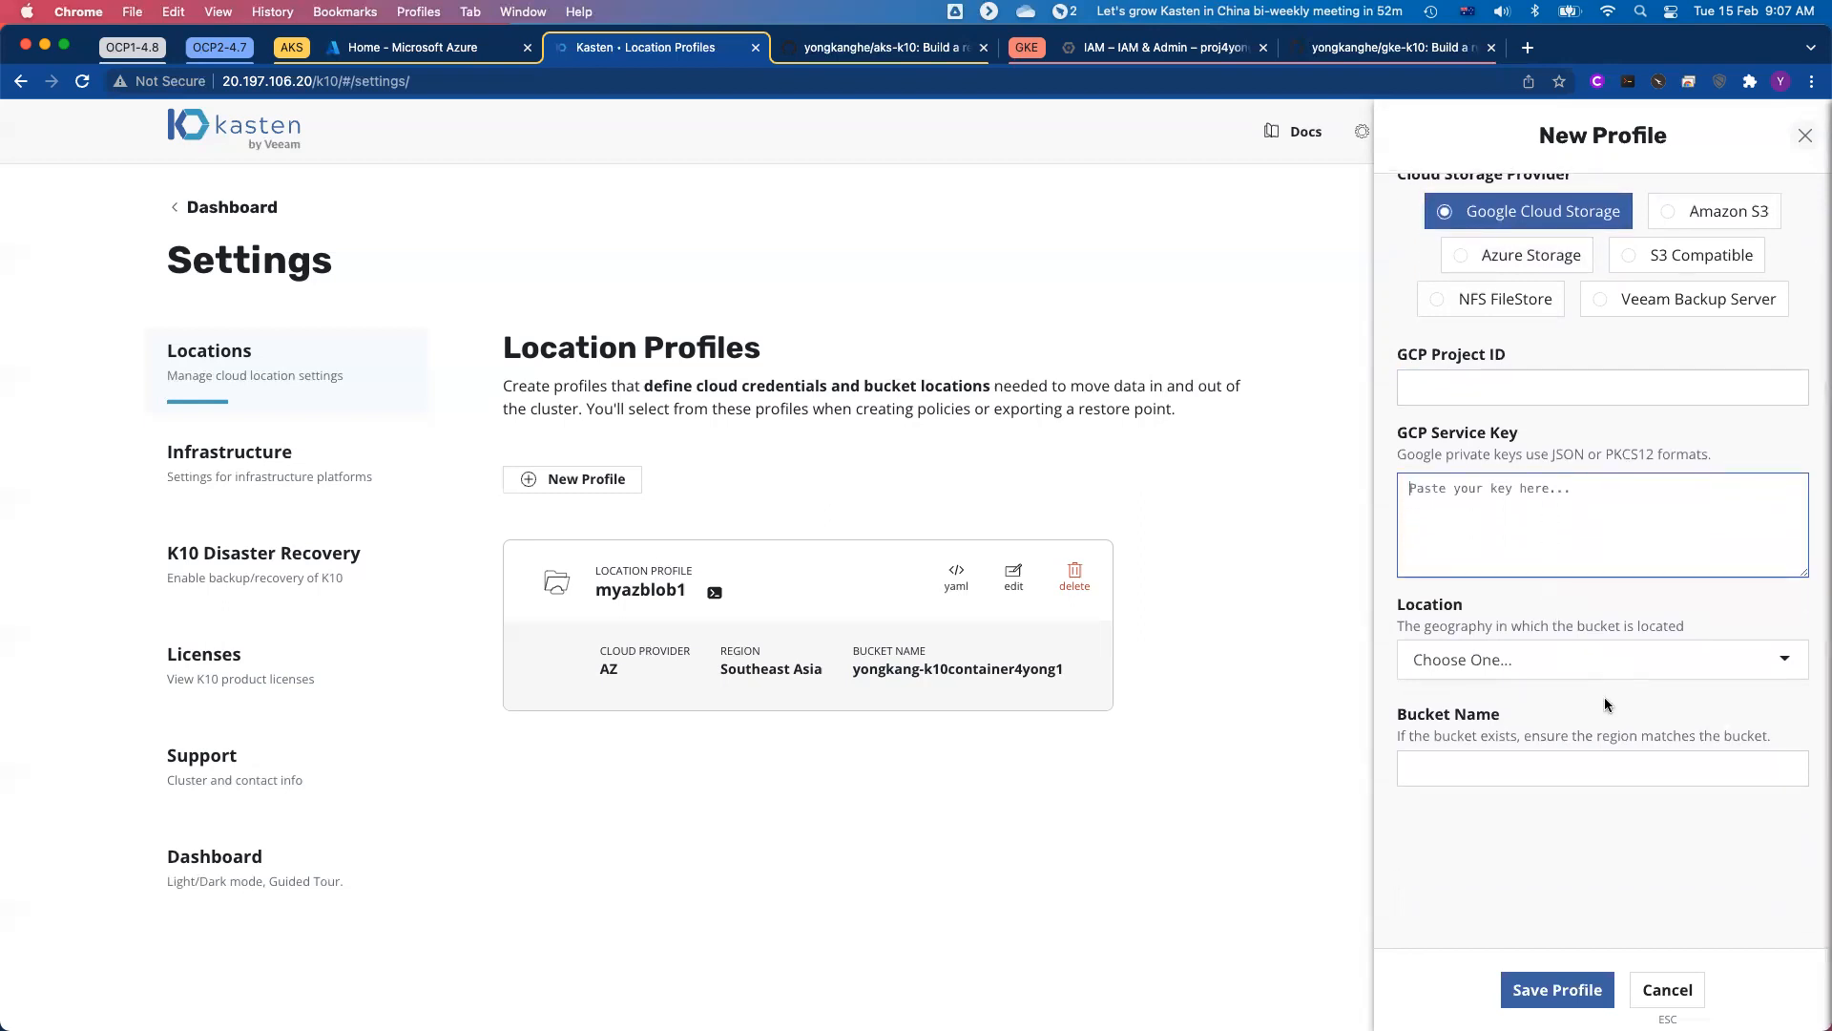
scroll(1595, 550, "up", 2)
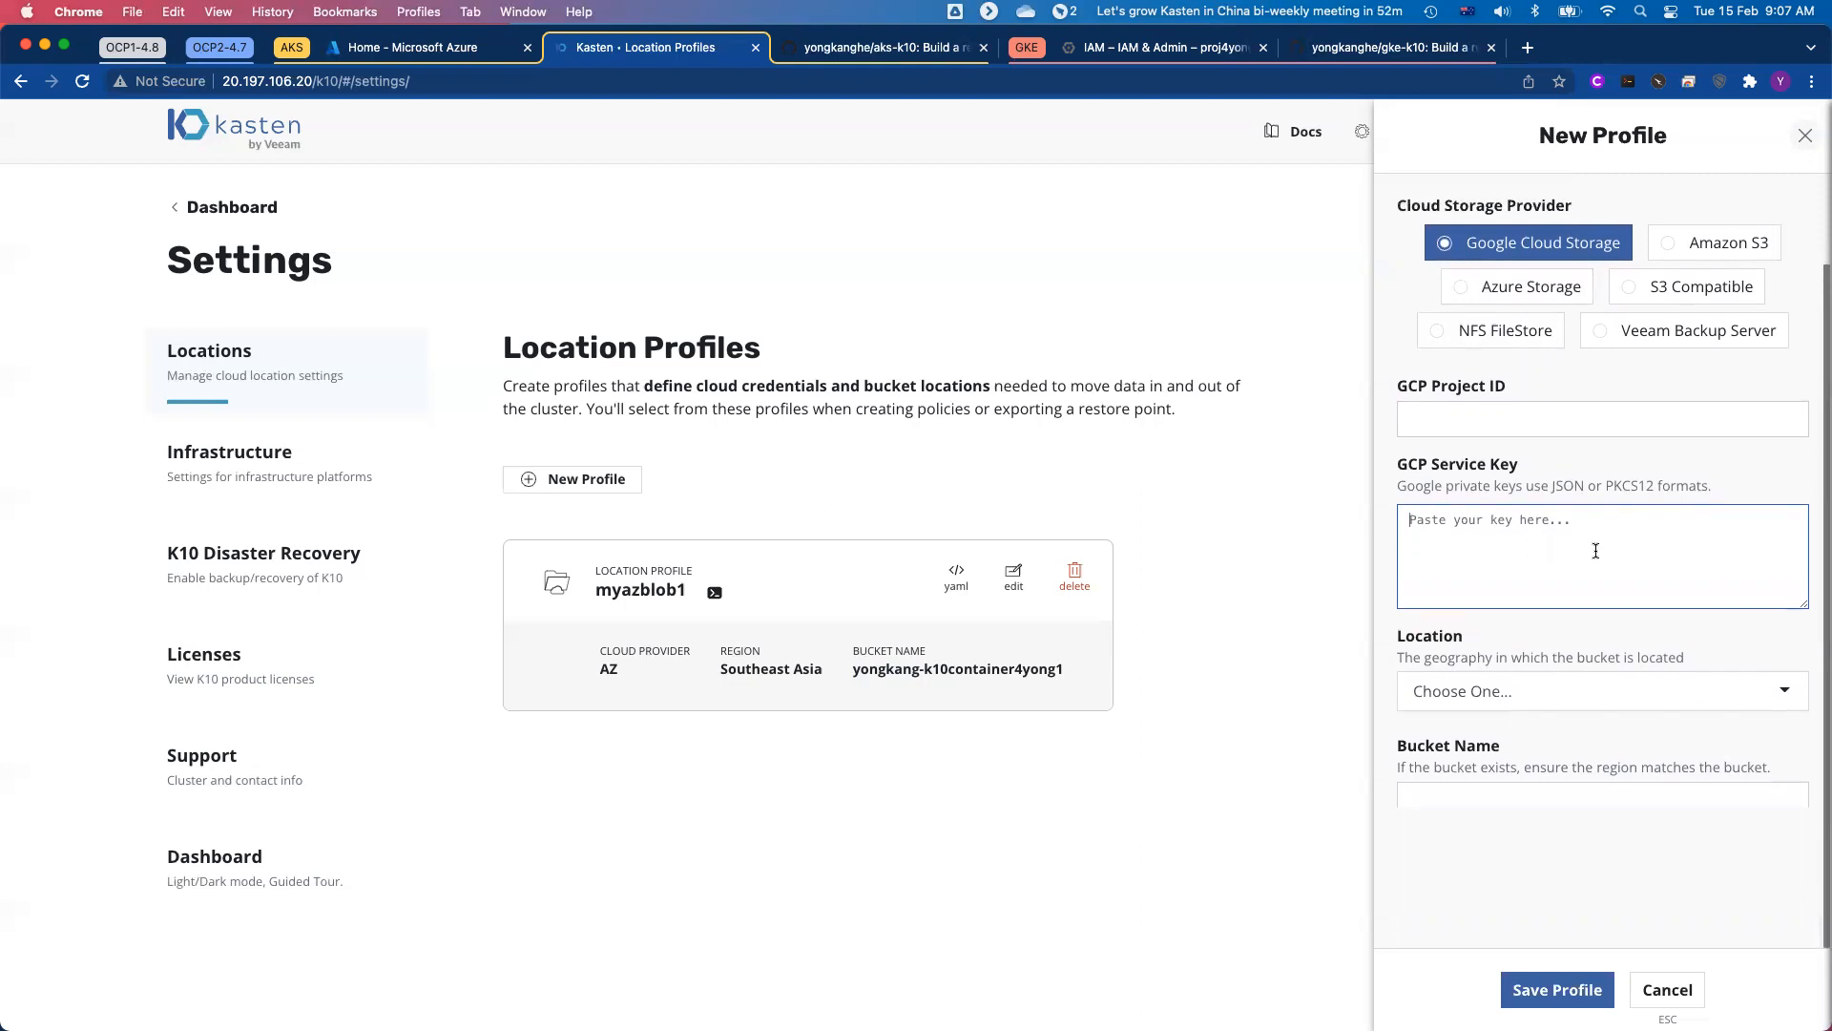
Step: Switch the new profile's provider to Azure Storage and examine its account name and access key fields
left_click(1513, 360)
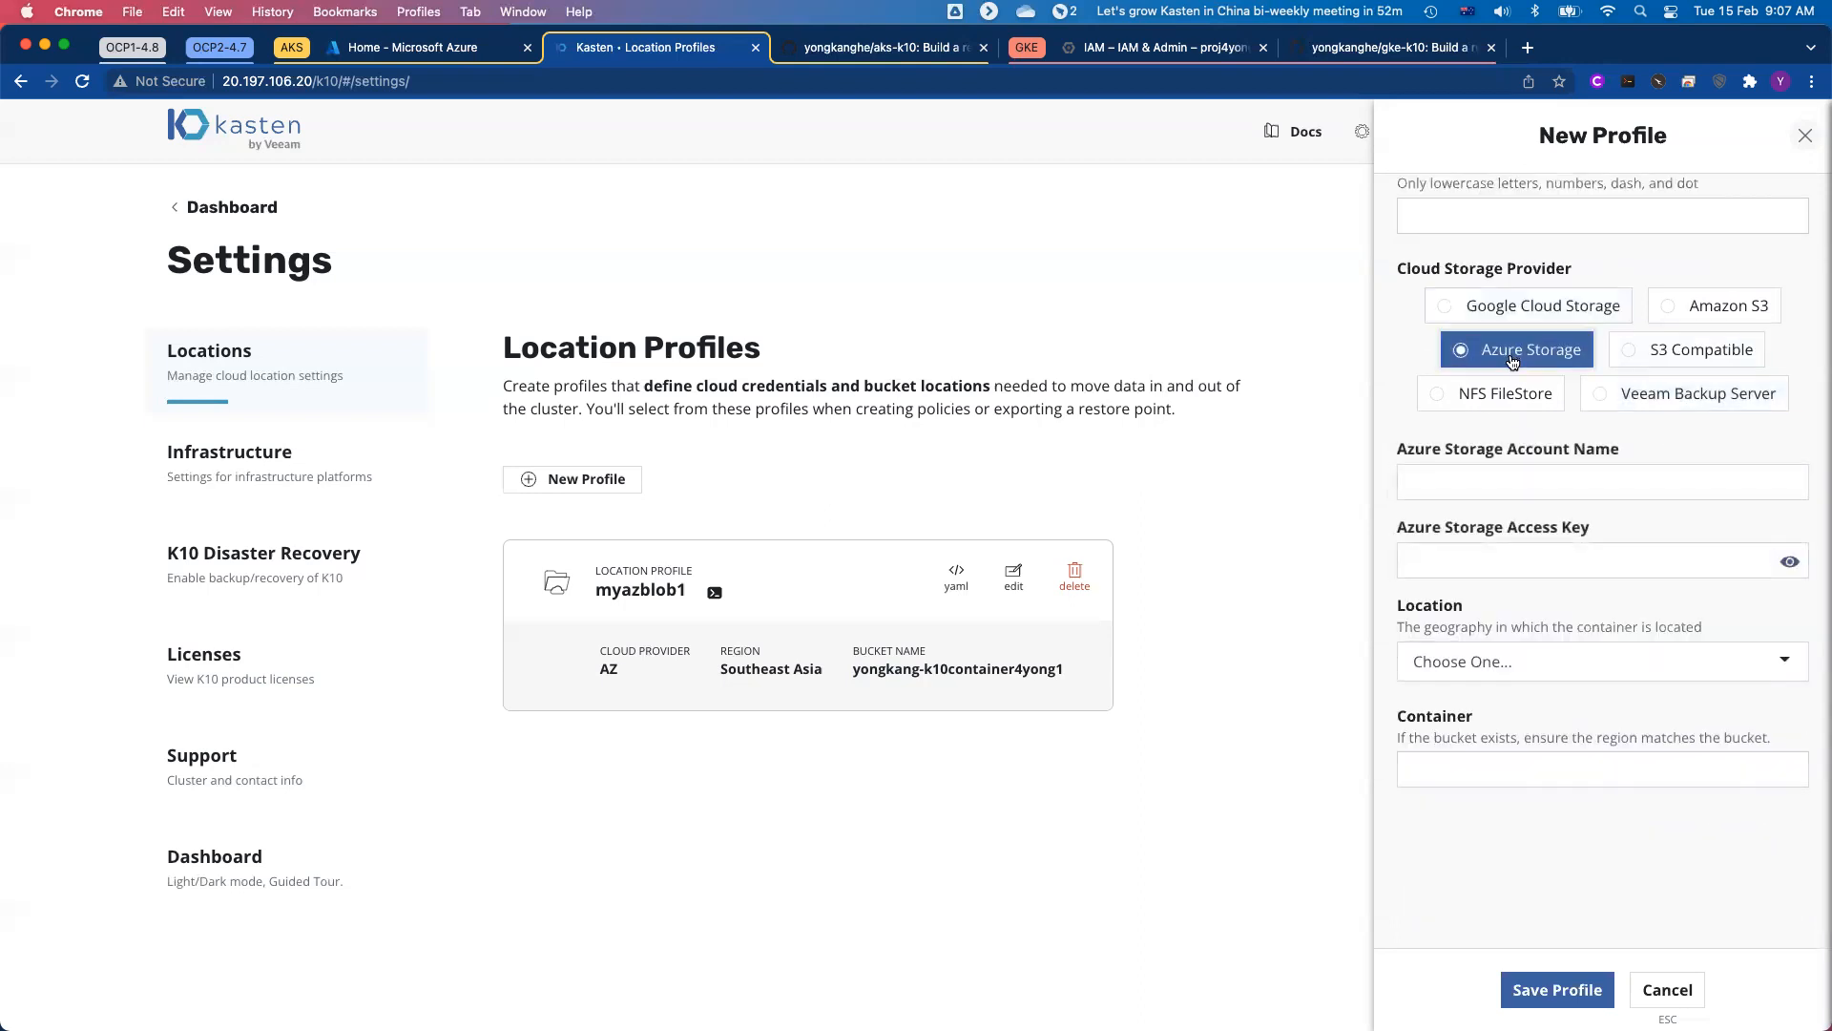
left_click(1542, 489)
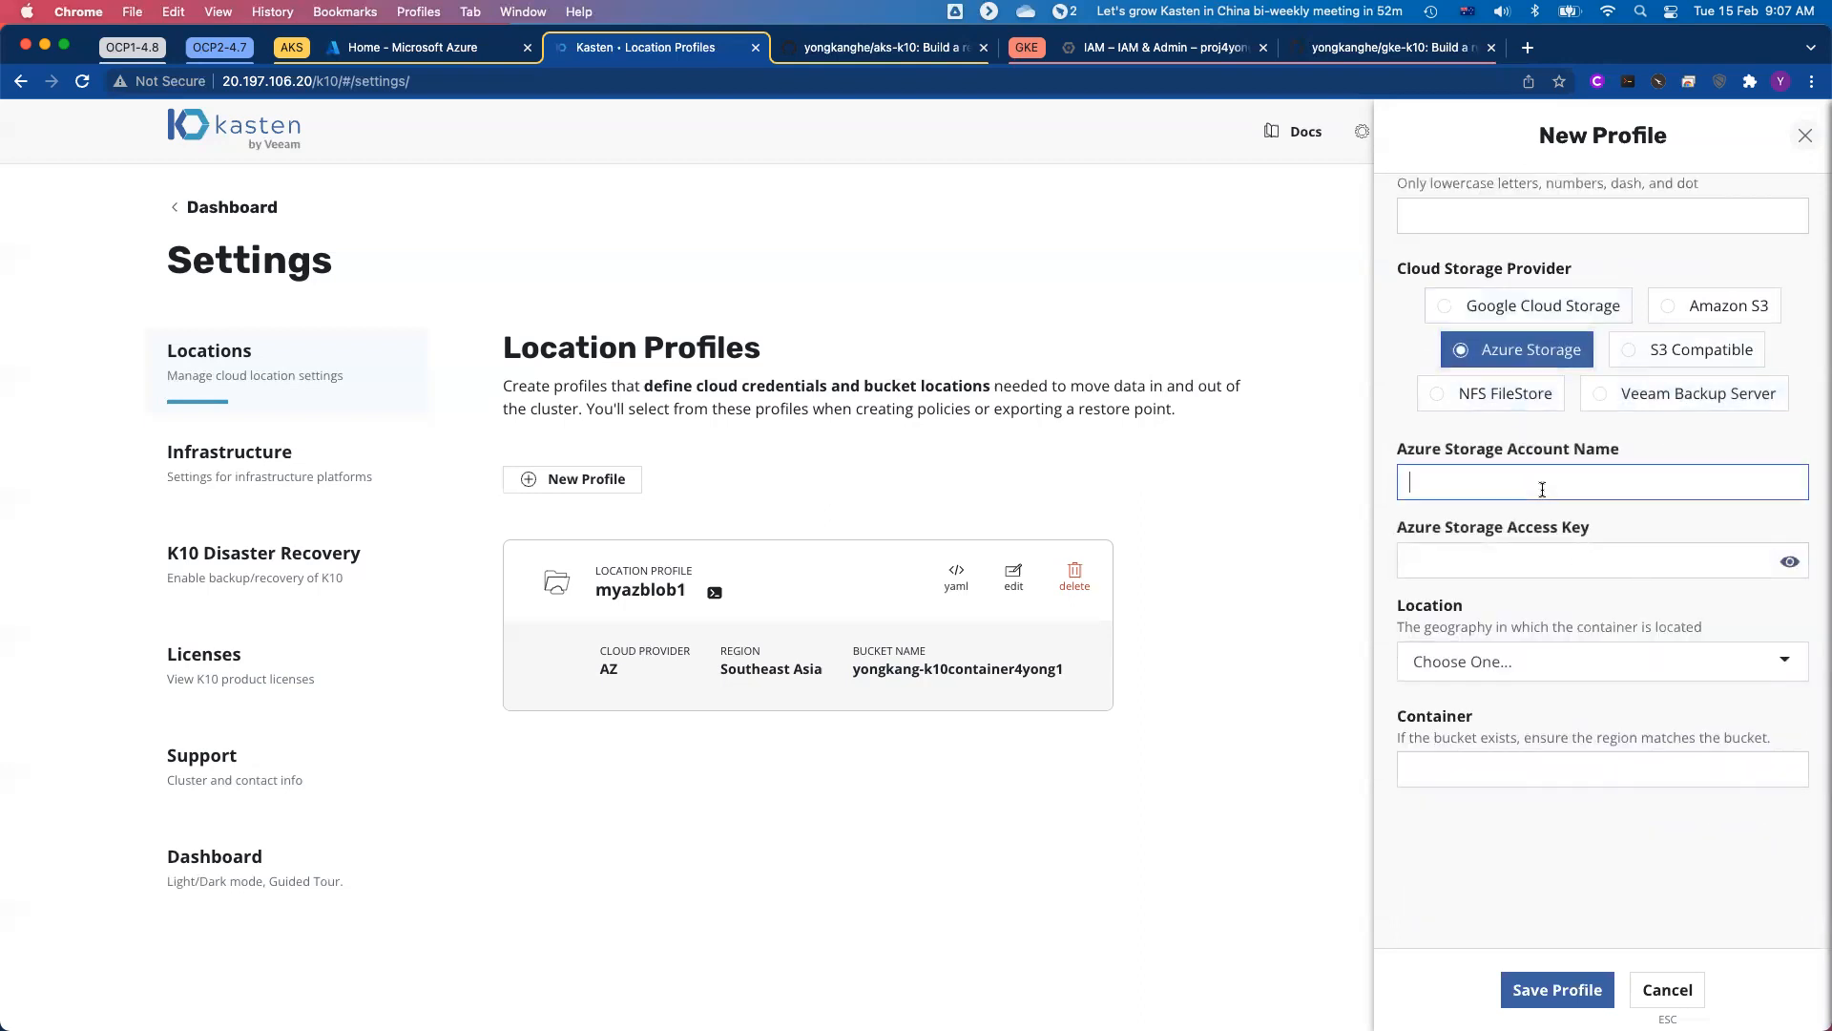
left_click(1561, 560)
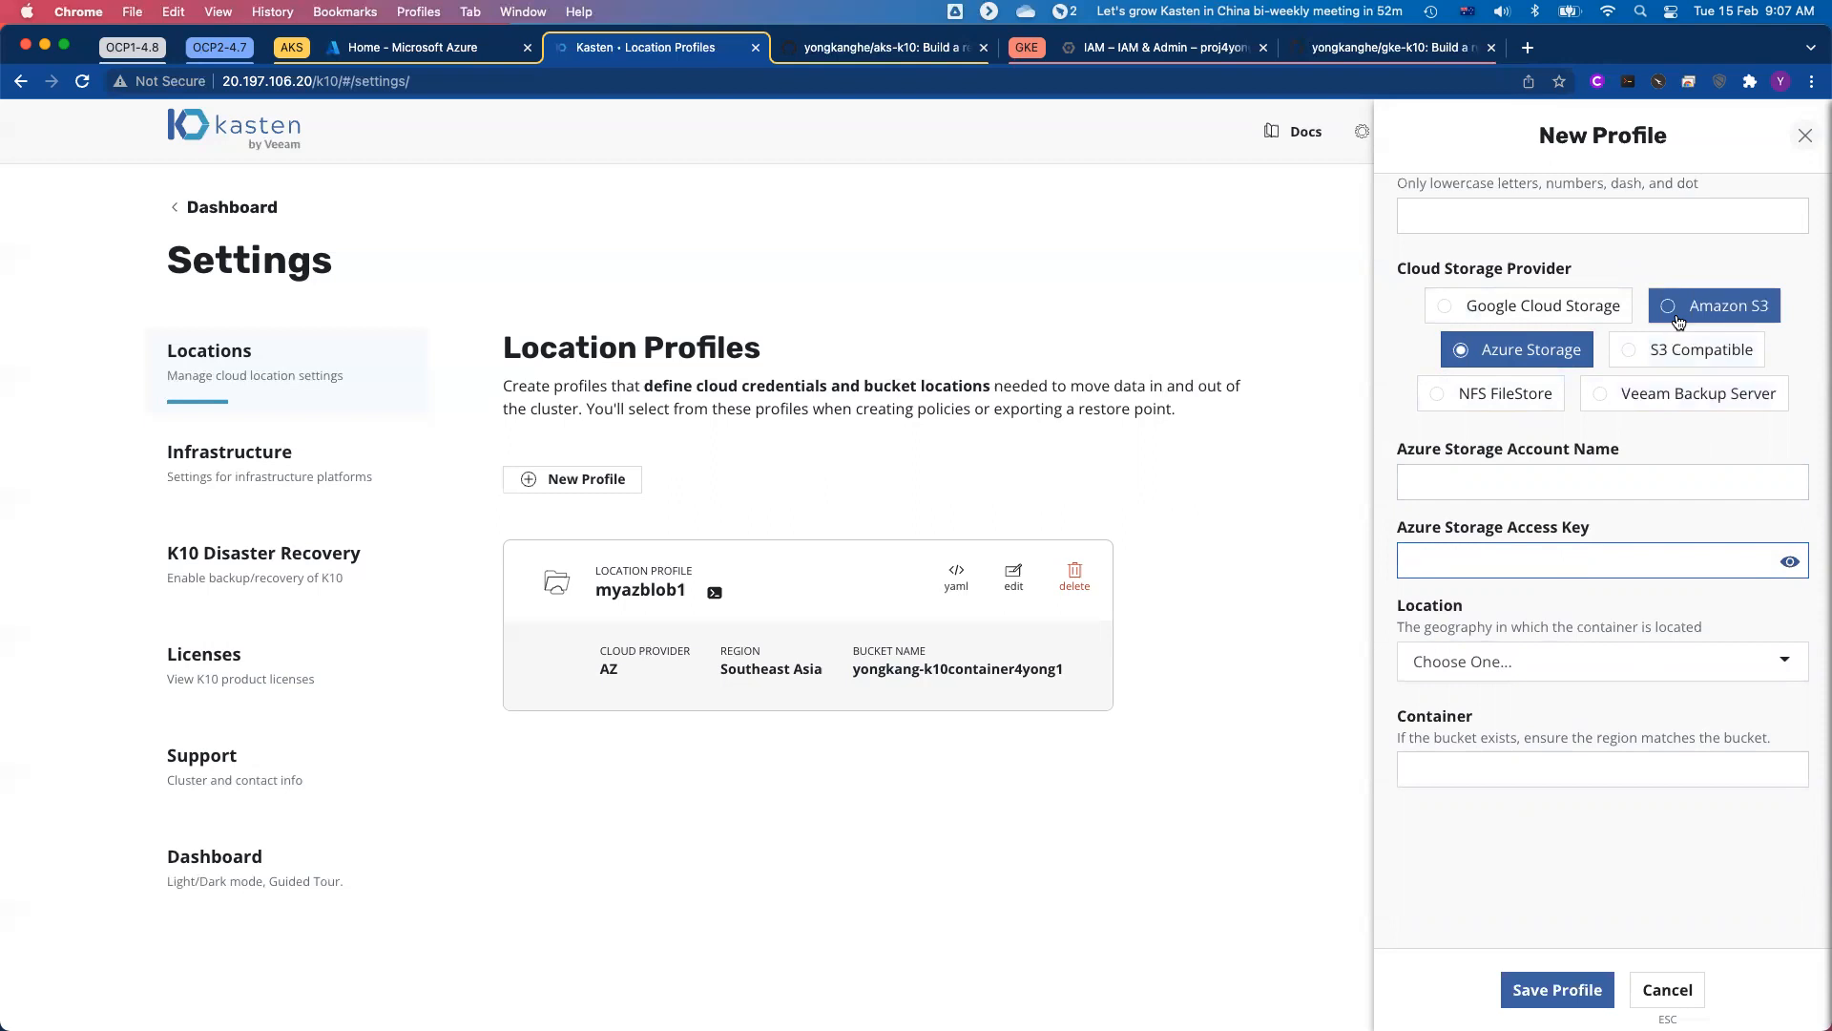
Step: Switch the new profile's provider to Amazon S3 and examine its AWS access key and secret fields
left_click(1678, 316)
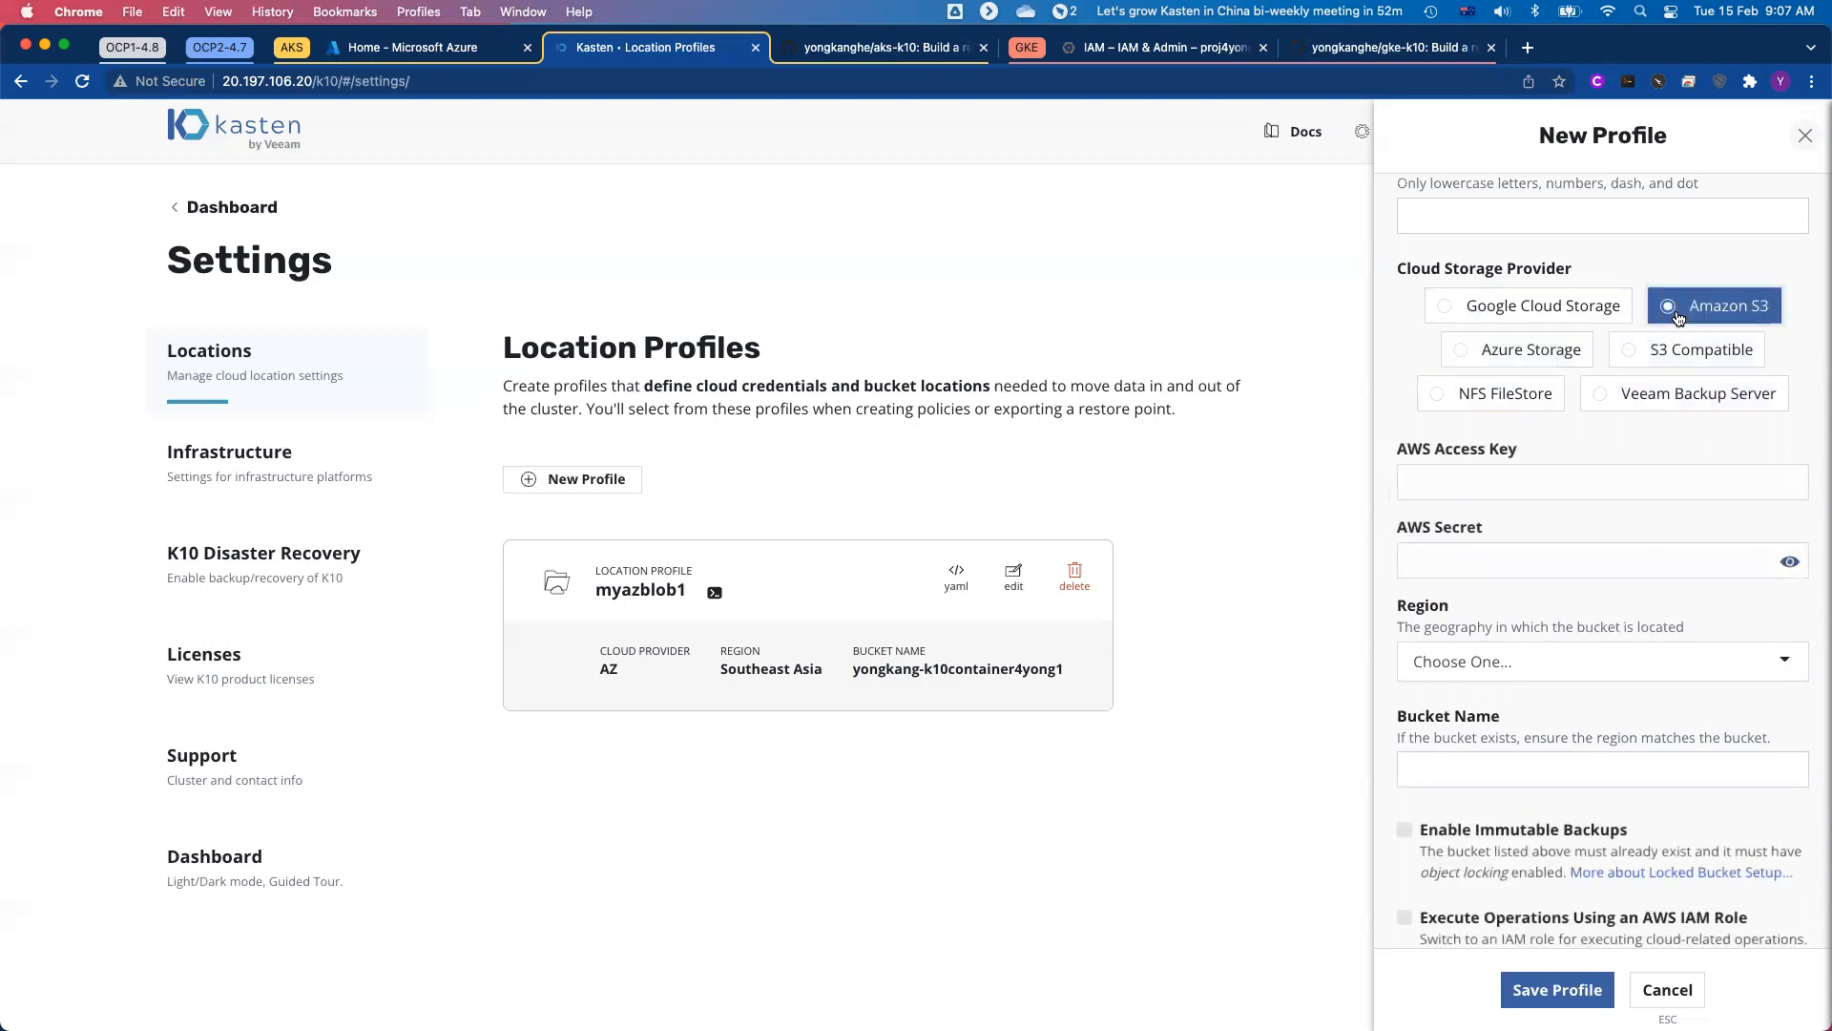
left_click(1515, 486)
left_click(1523, 559)
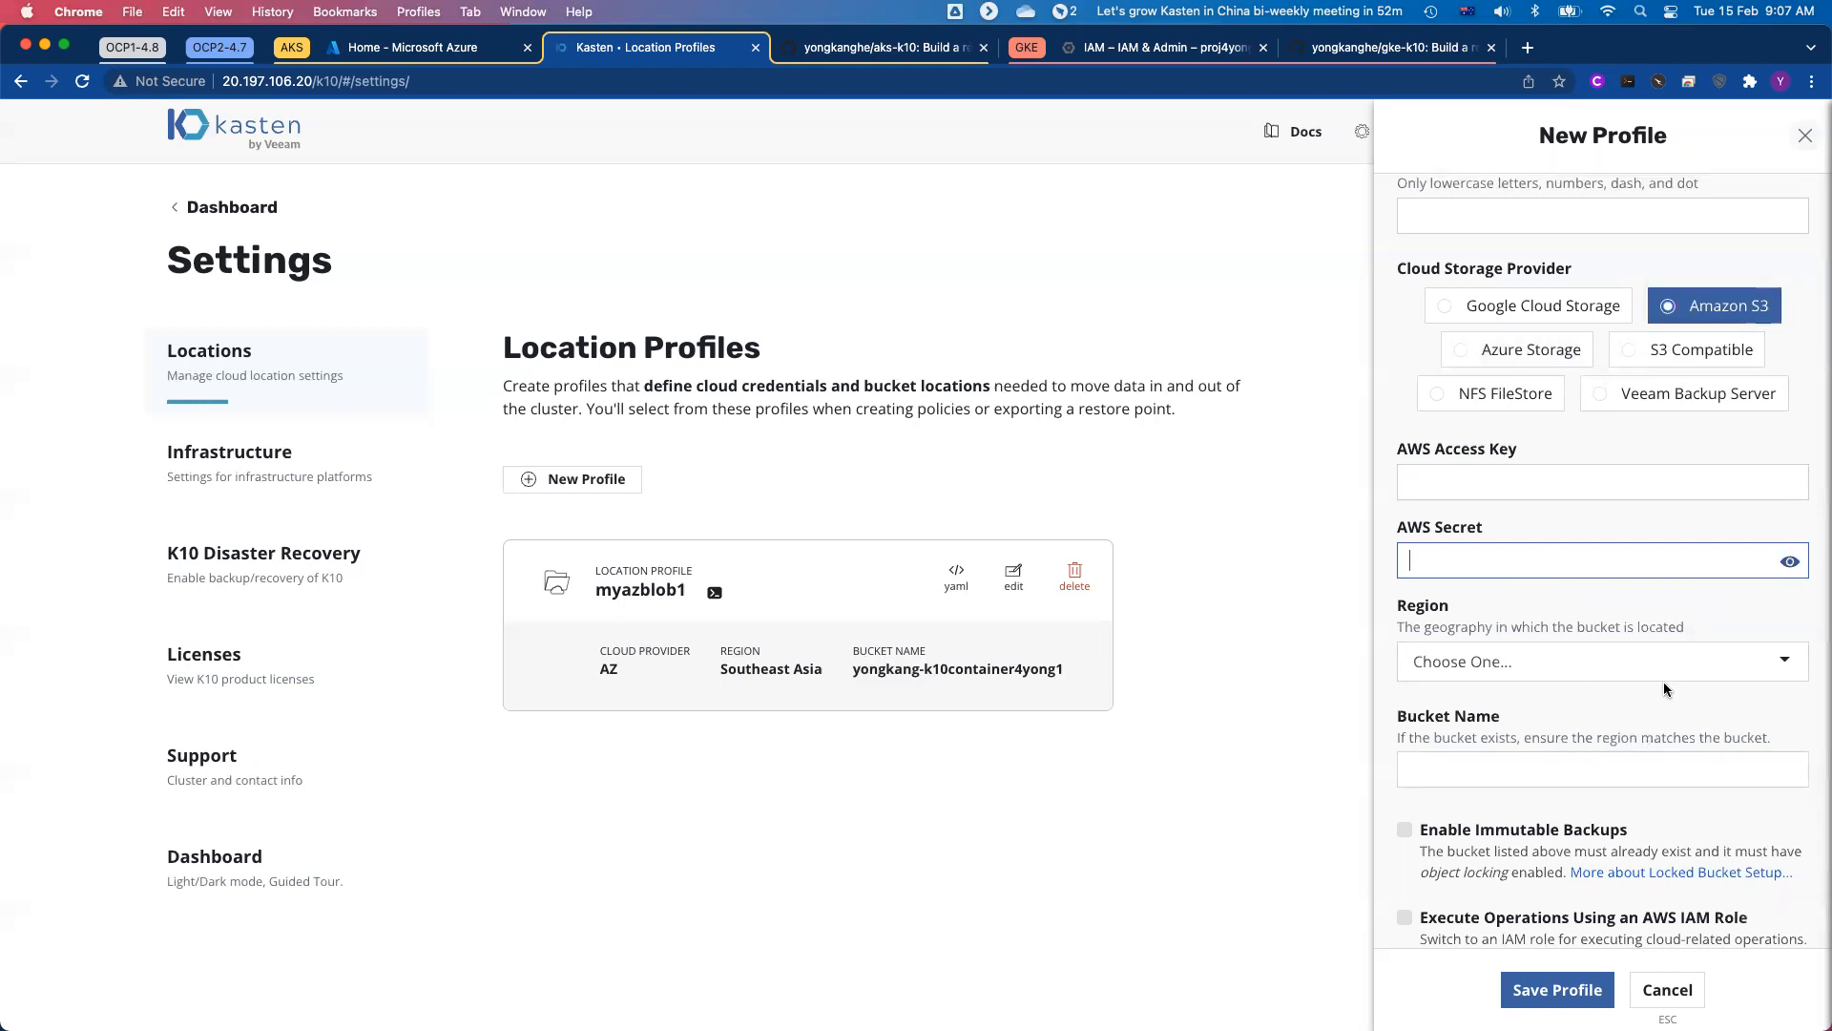
Step: Name the new Amazon S3 profile myaws3, review its credential, region, bucket and immutability options, and discard the profile
left_click(1488, 217)
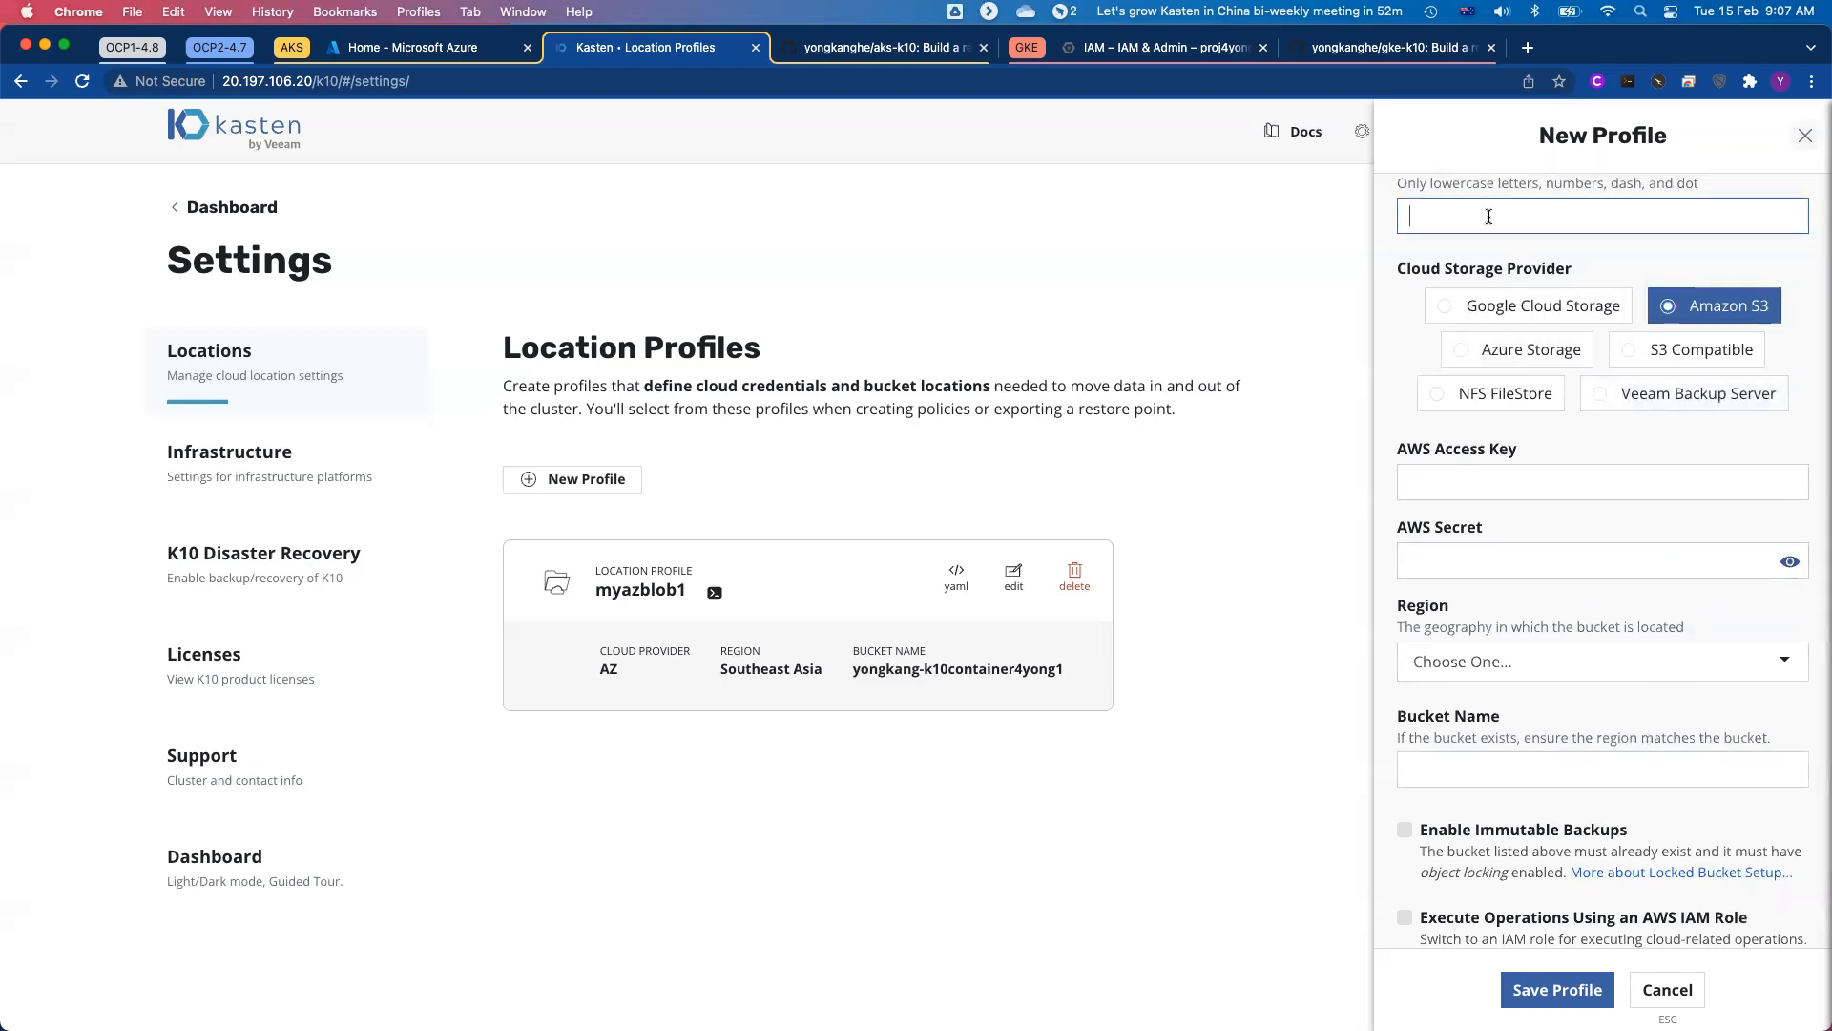
type("myaws3")
left_click(1490, 478)
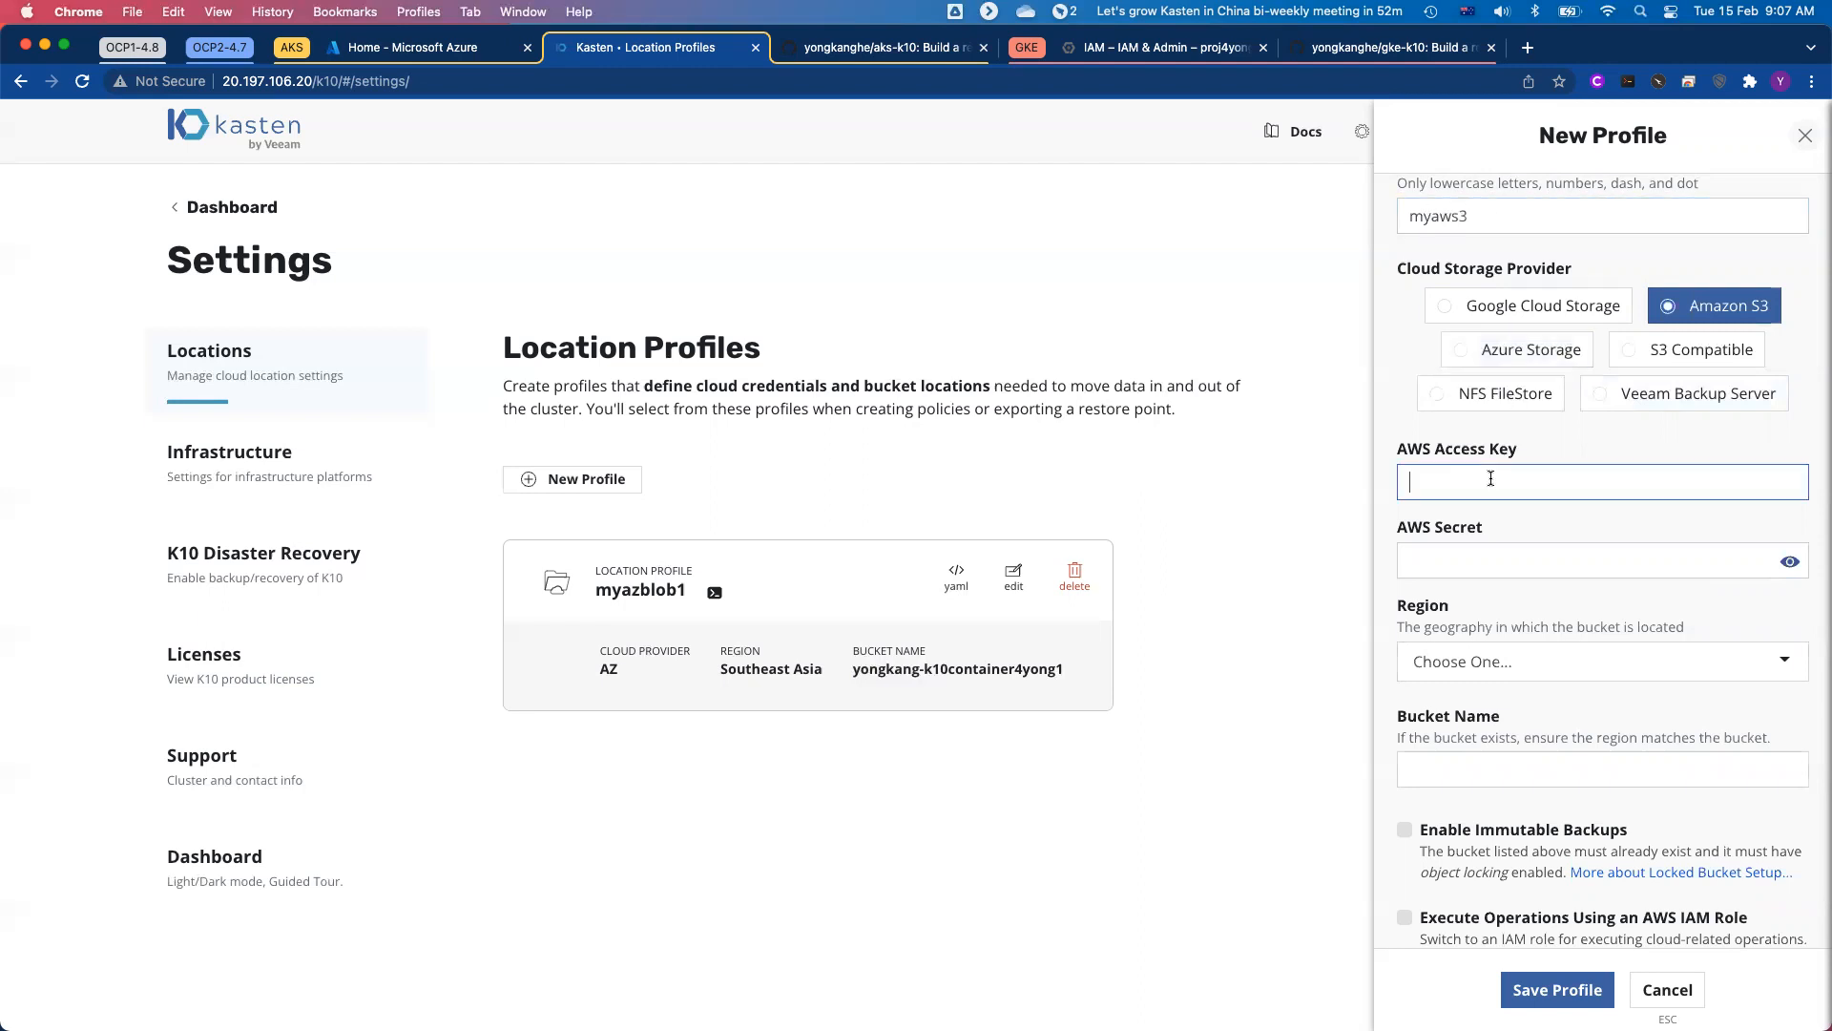
left_click(1527, 570)
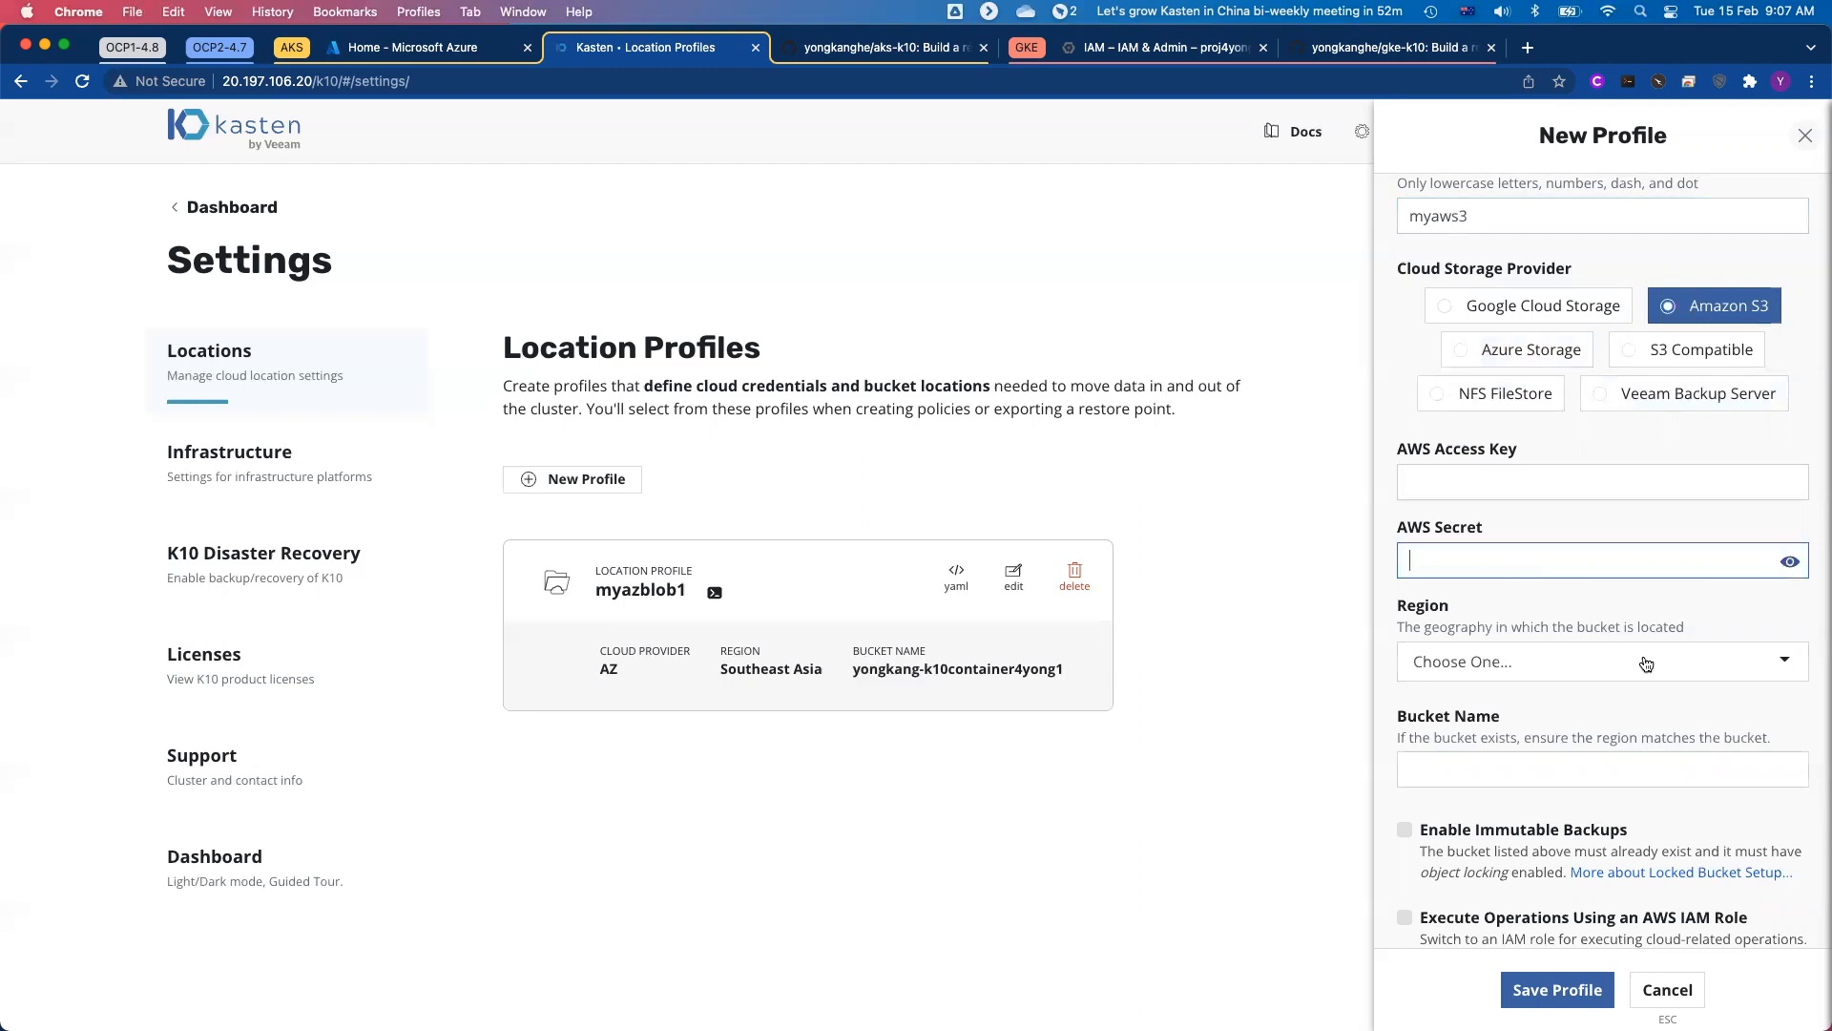
left_click(1519, 769)
scroll(1623, 830, "down", 4)
scroll(1711, 894, "up", 3)
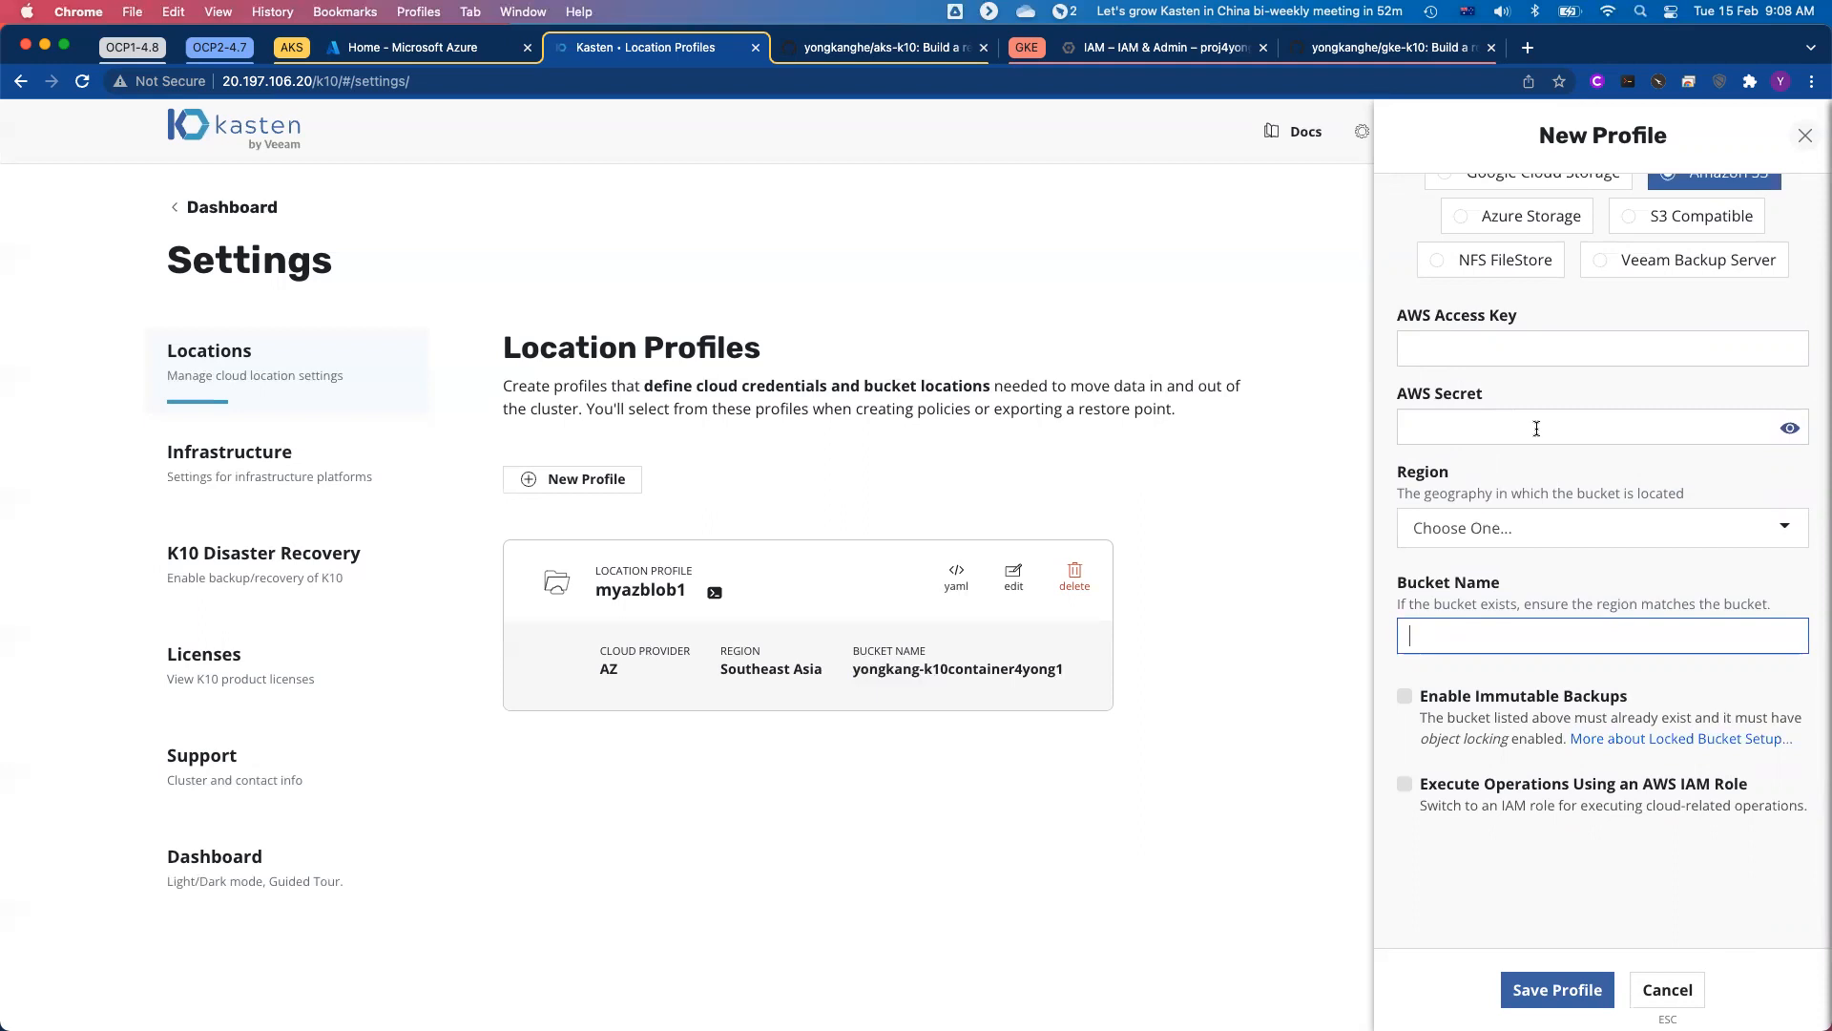
left_click(1668, 989)
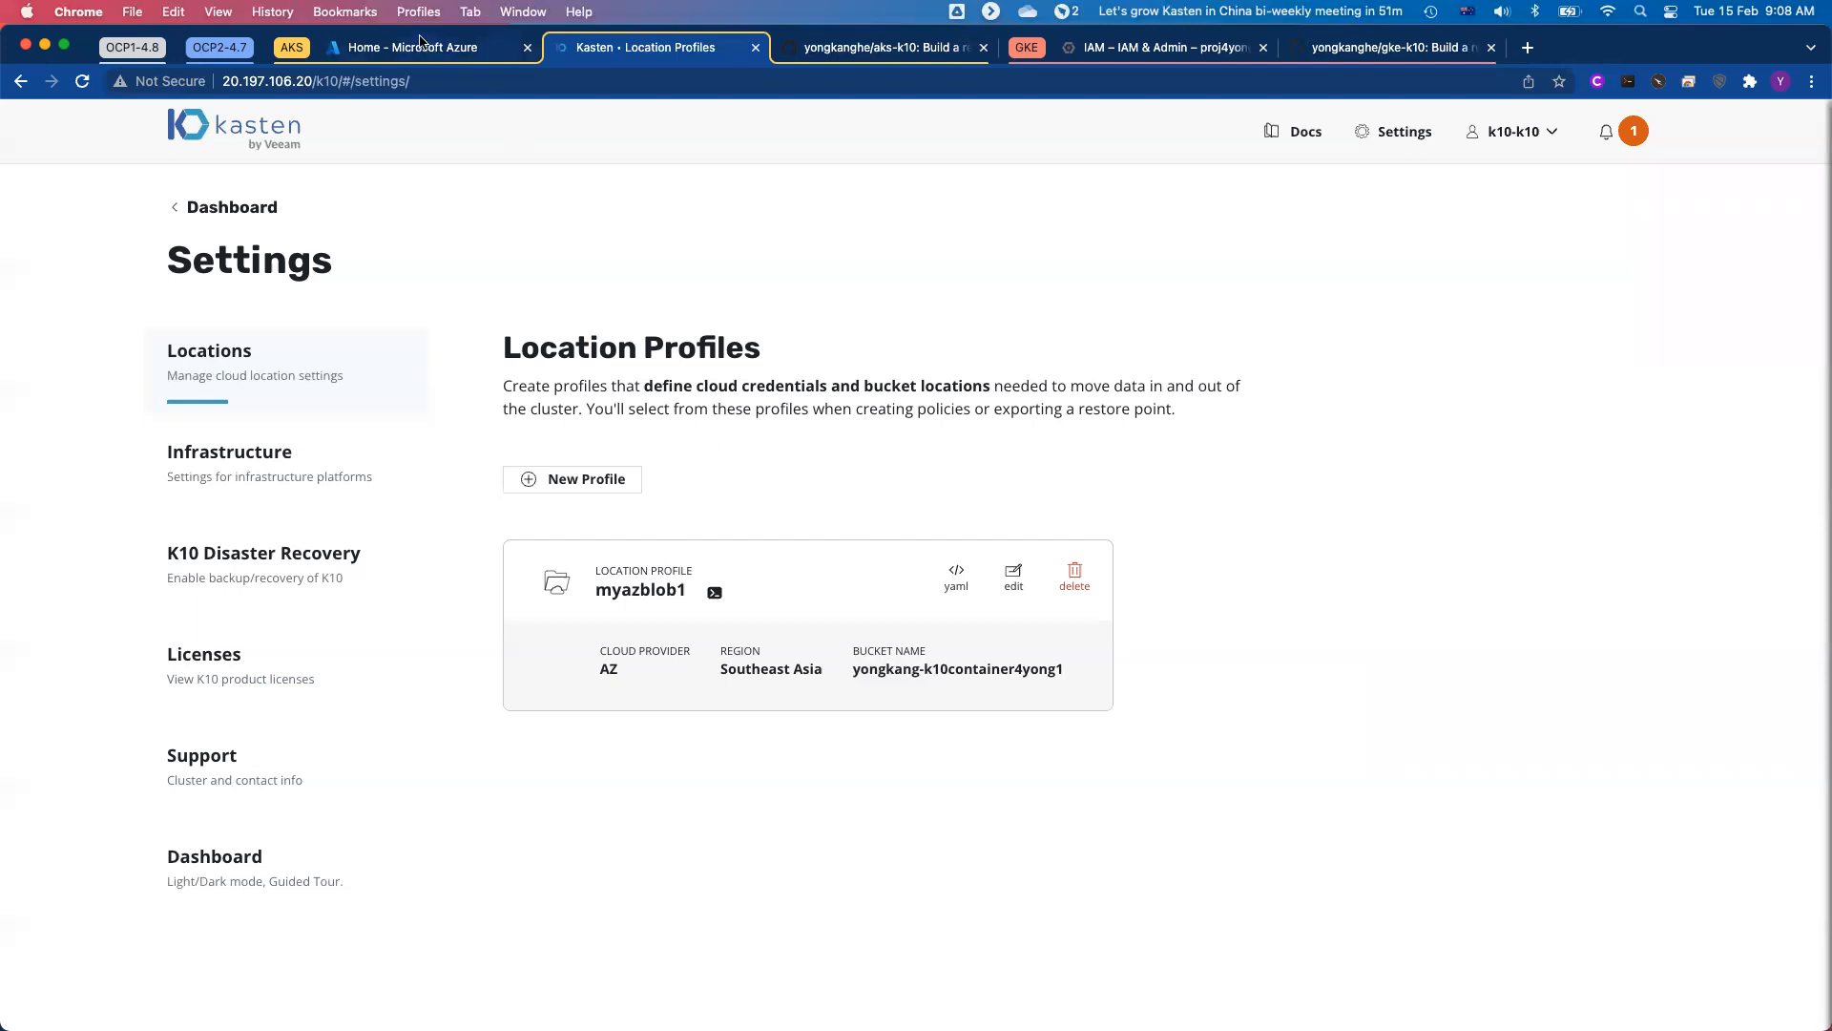
Step: Switch to the Azure Cloud Shell and enter the command ./migration-s3-location.sh without running it
left_click(422, 48)
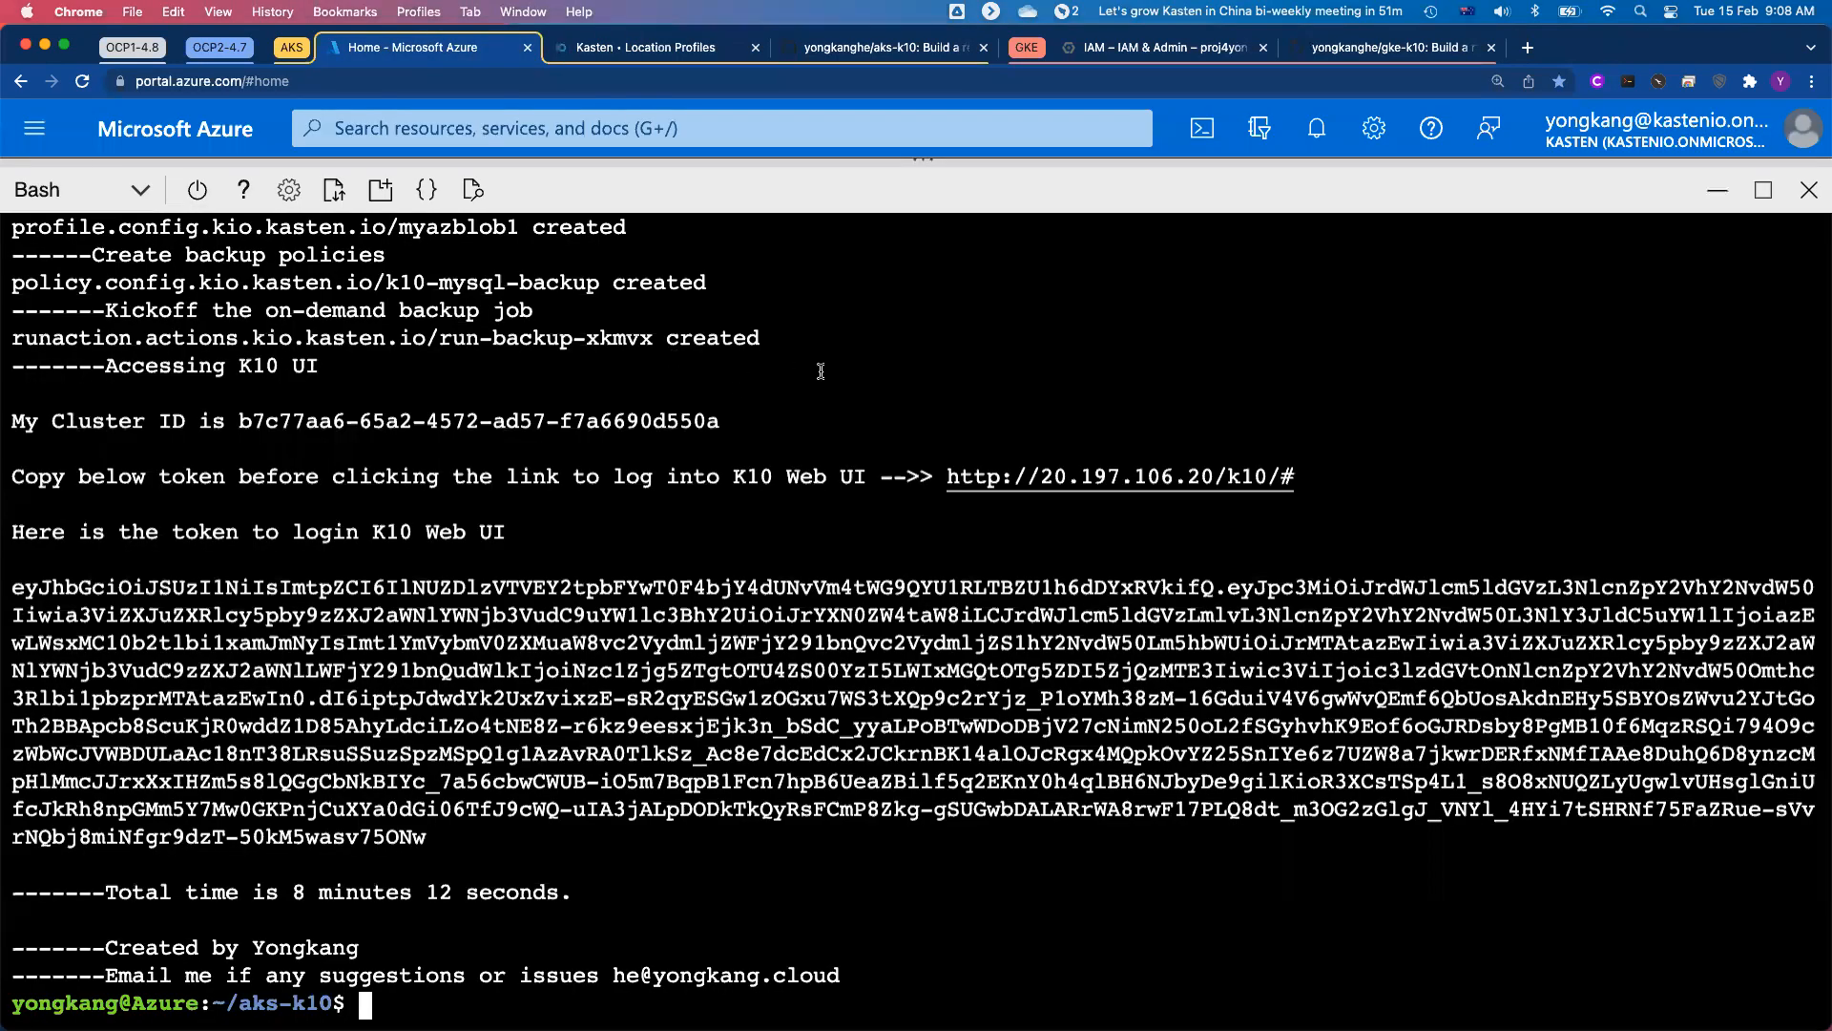
type("./migr")
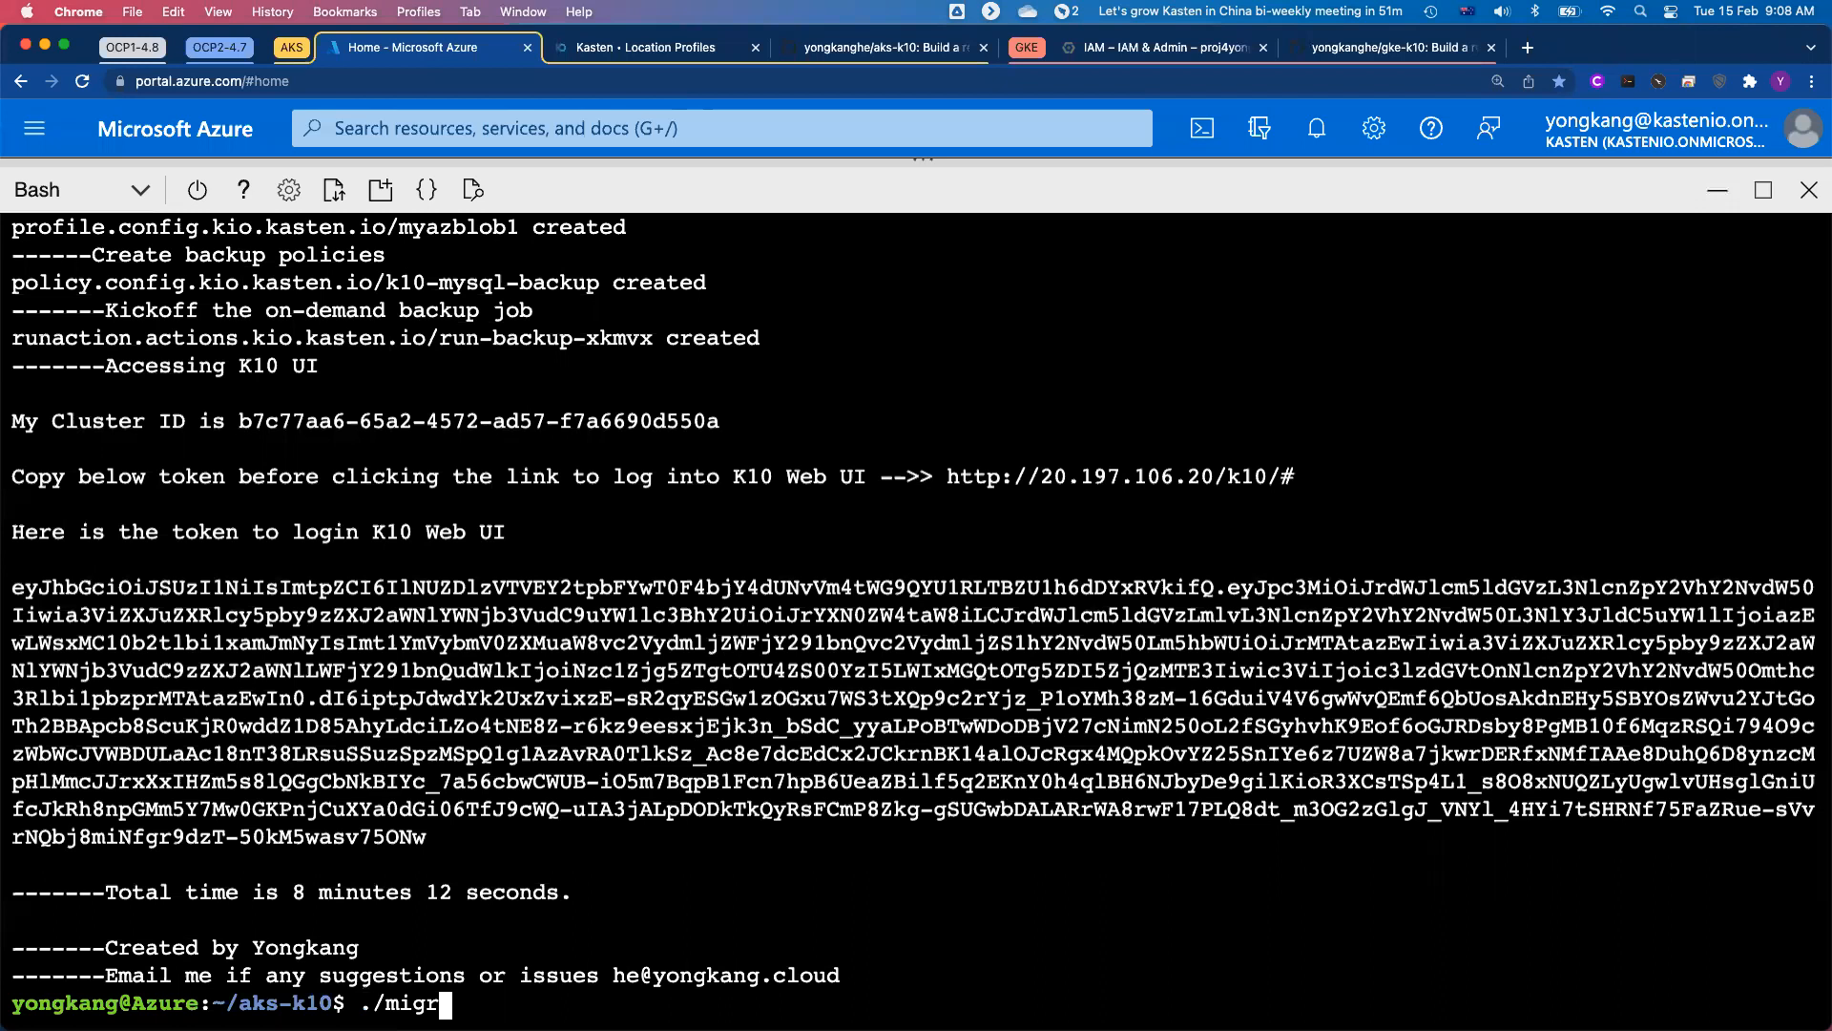
key("Tab")
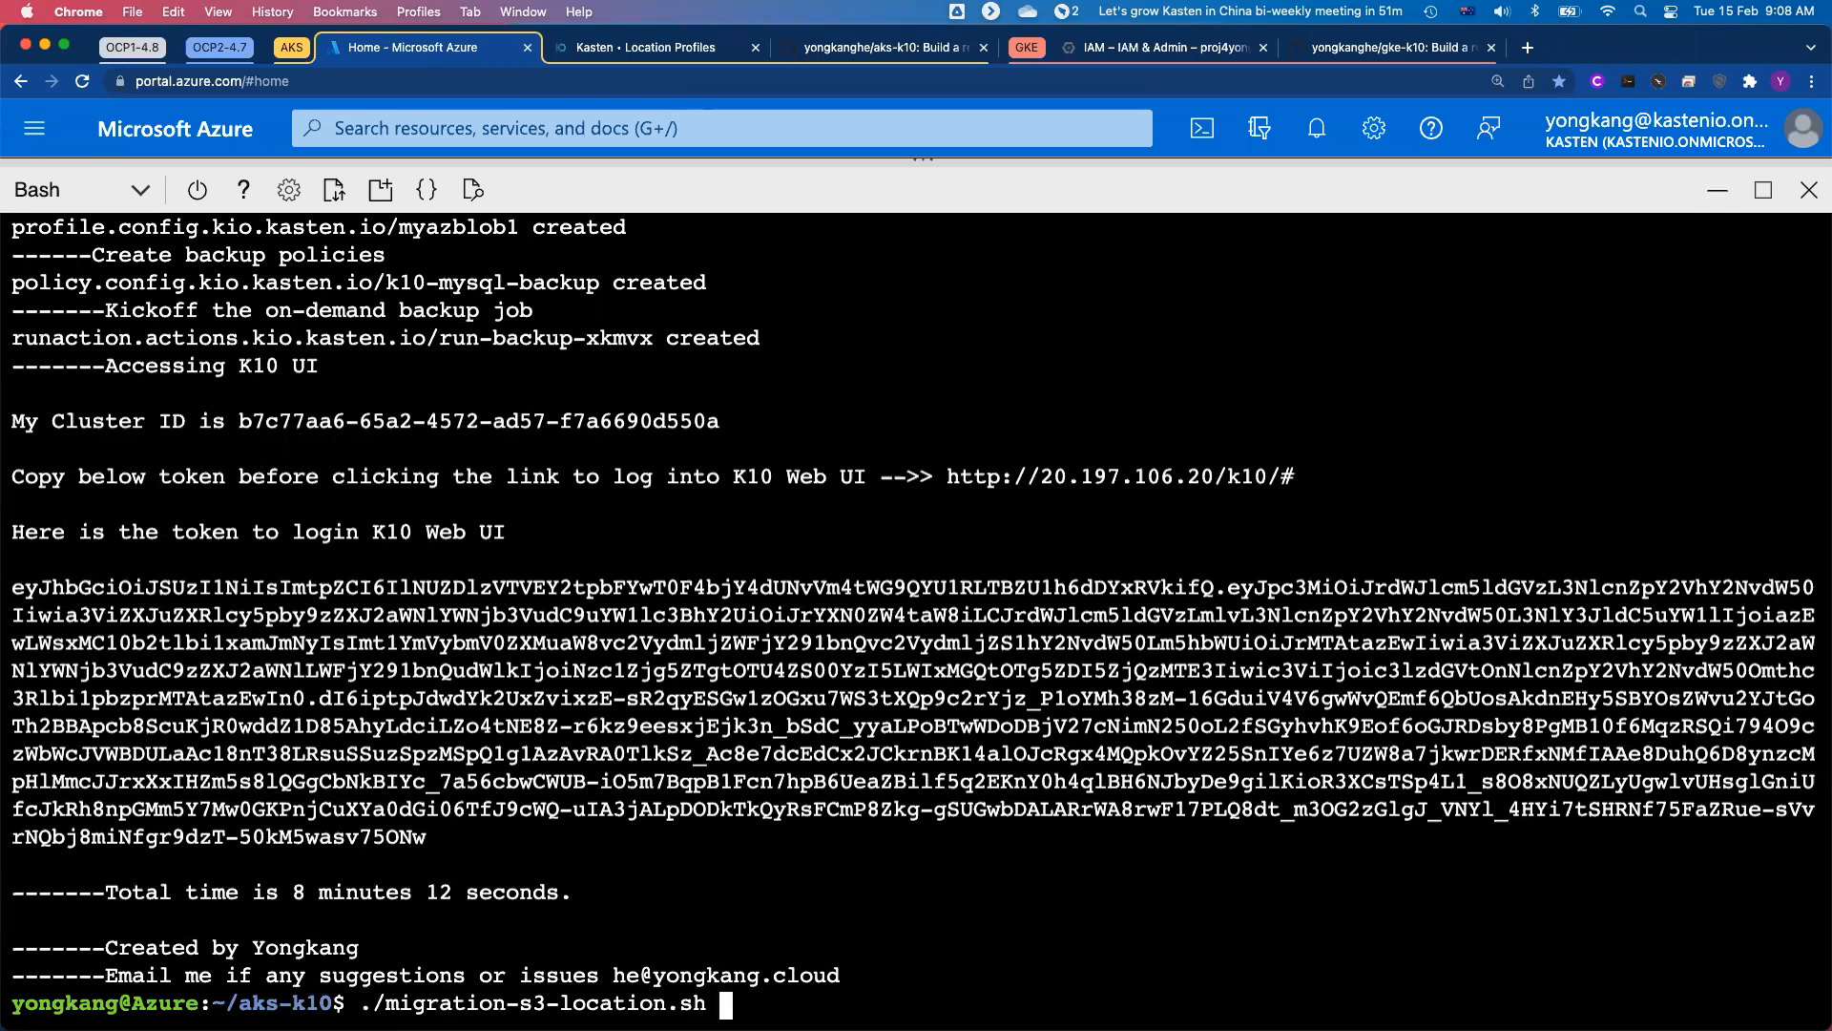
Step: Switch to the aks-k10 repository on GitHub and examine the migration-s3-location.sh script's source
left_click(889, 53)
scroll(695, 281, "up", 15)
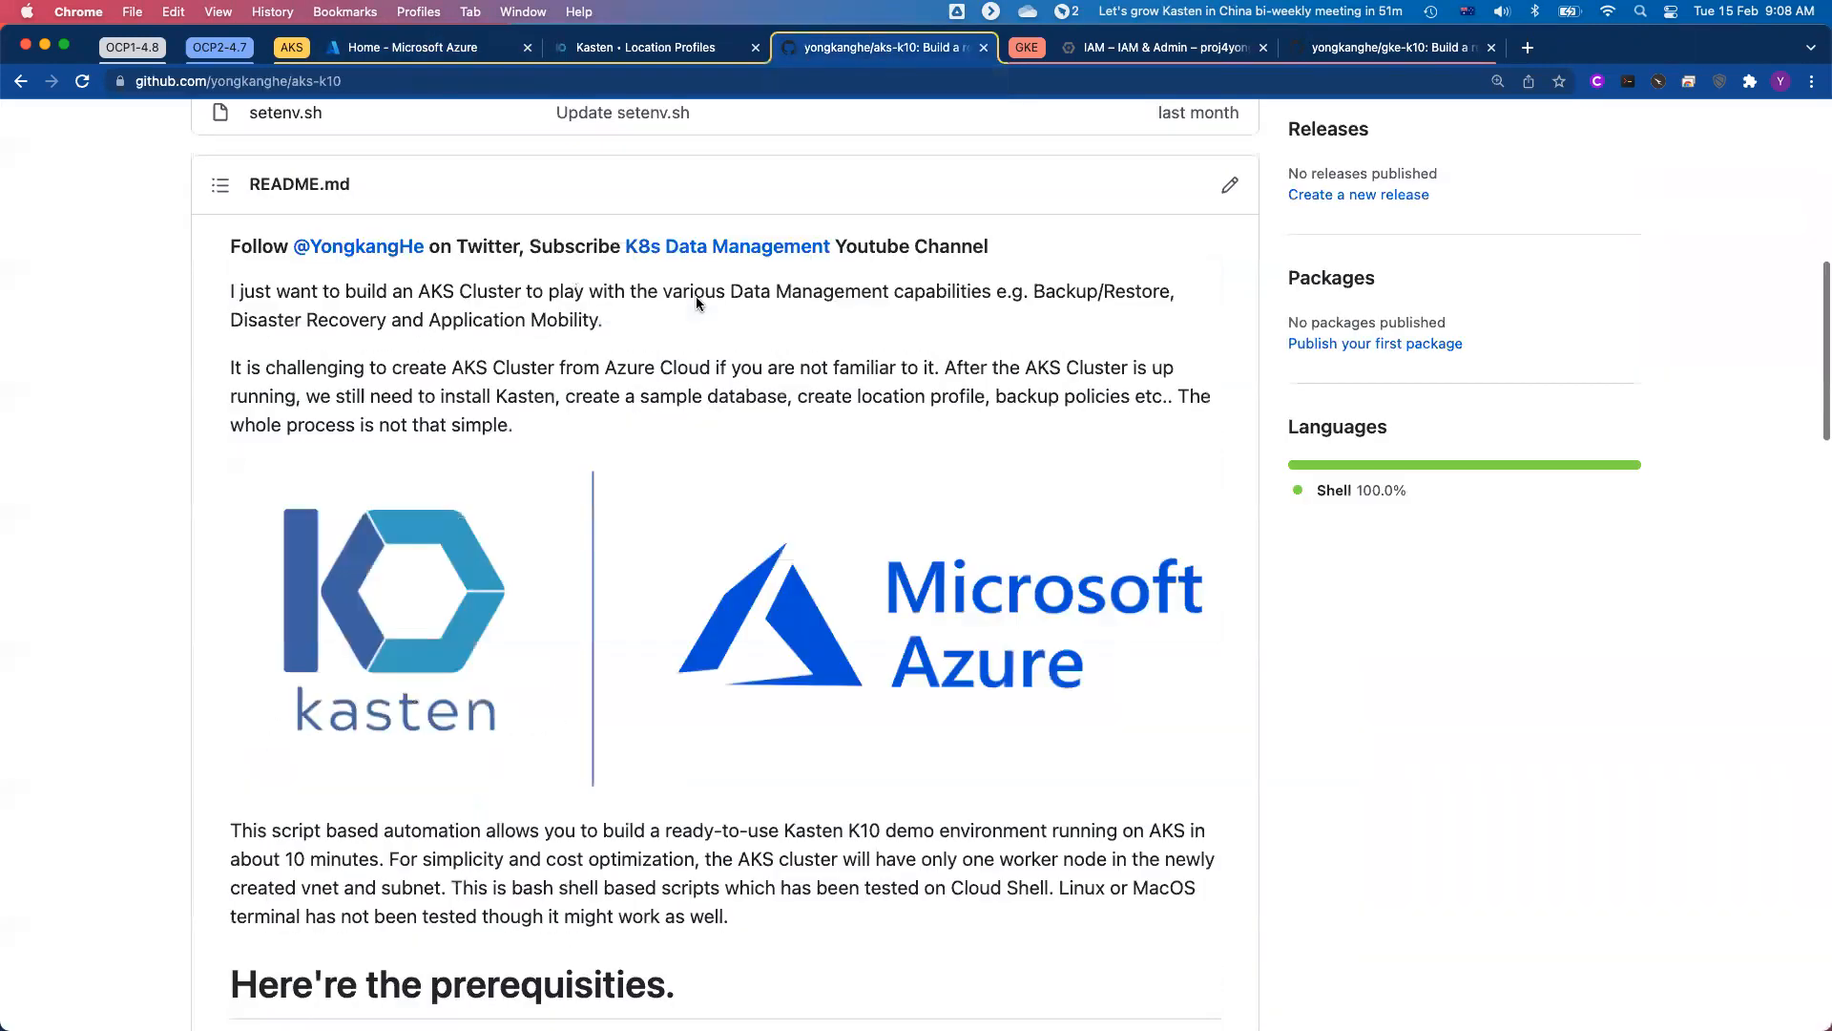
scroll(618, 595, "down", 1)
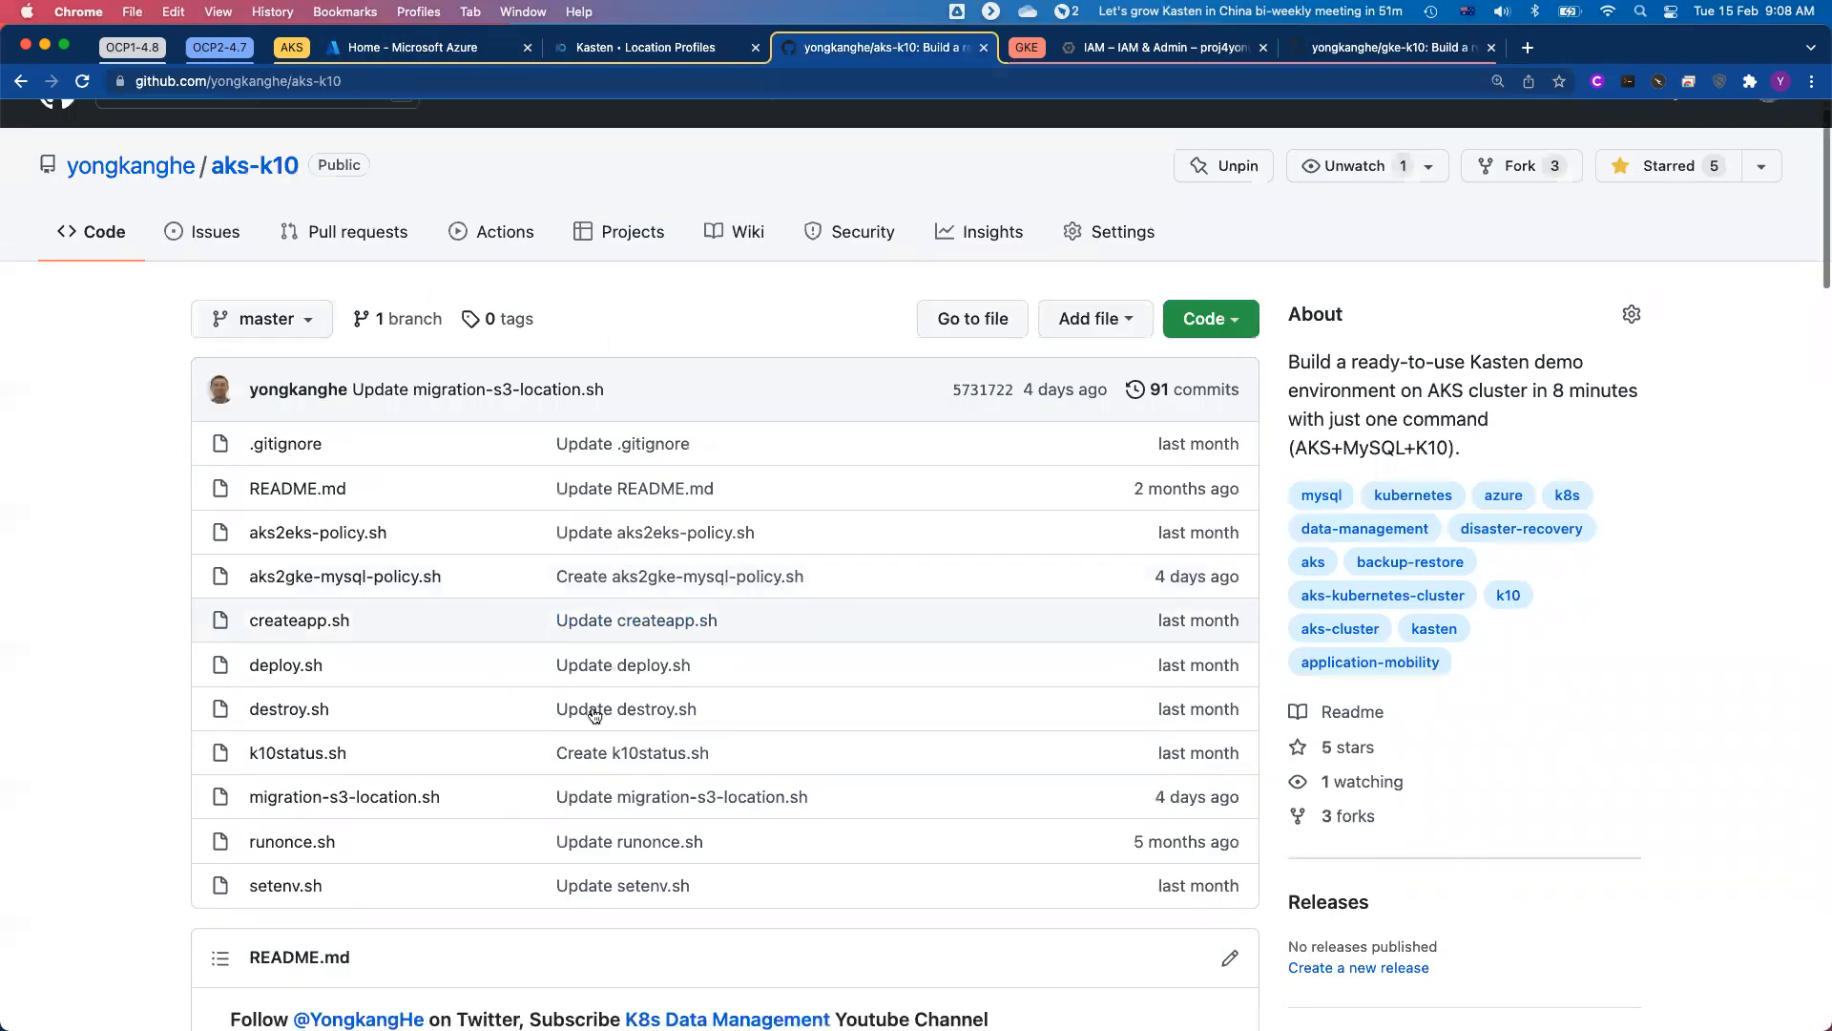
left_click(377, 804)
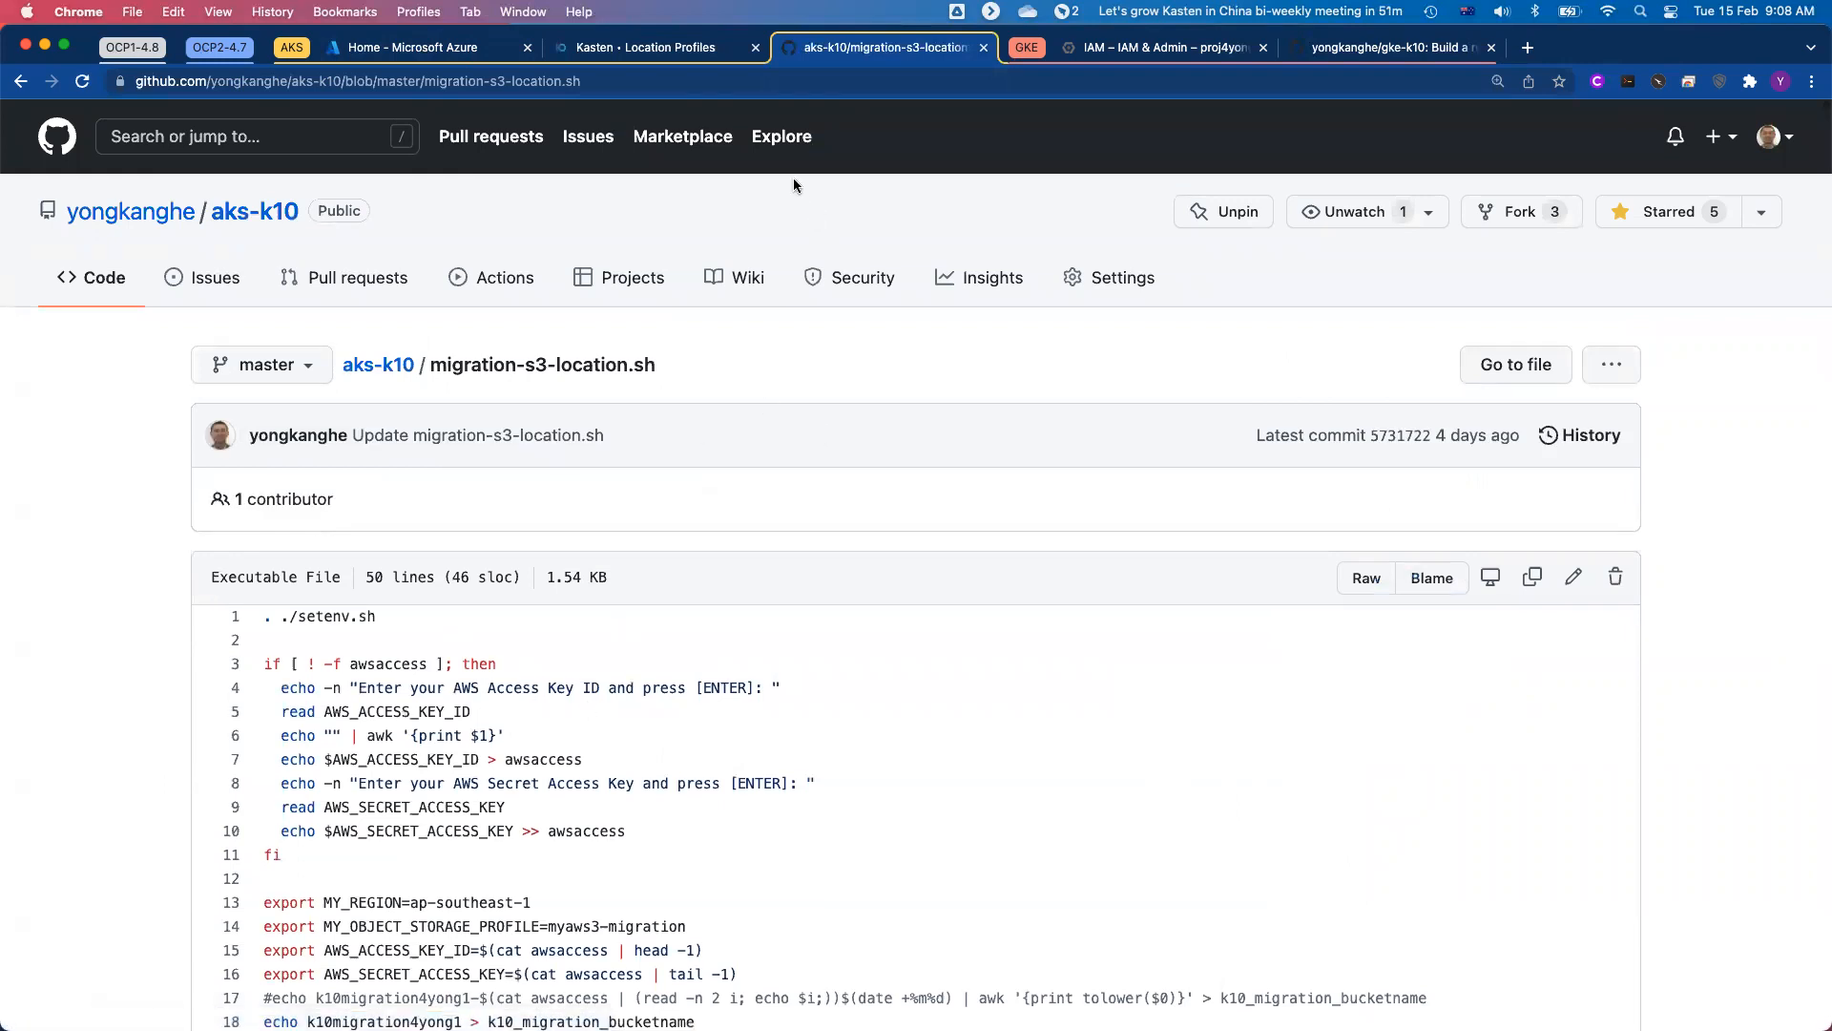
Step: Return to the Azure Cloud Shell, run migration-s3-location.sh and abort it at the AWS Access Key ID entry
left_click(465, 50)
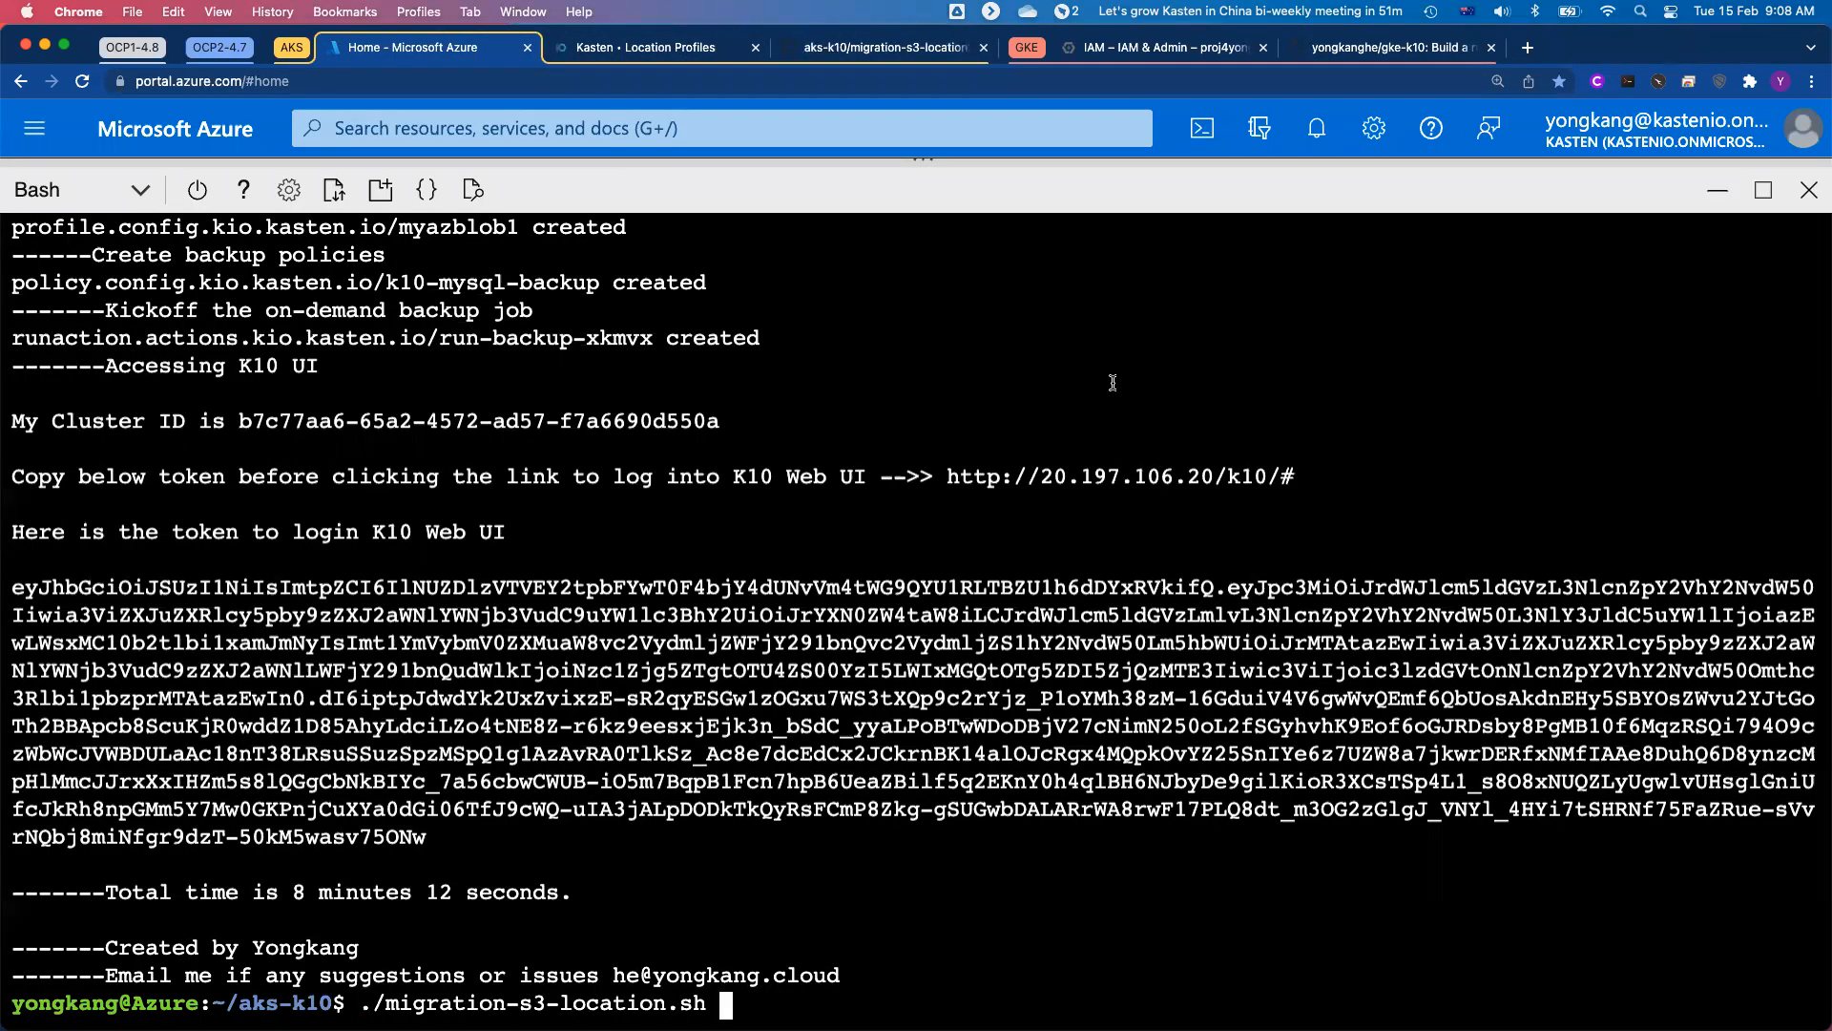
key("Return")
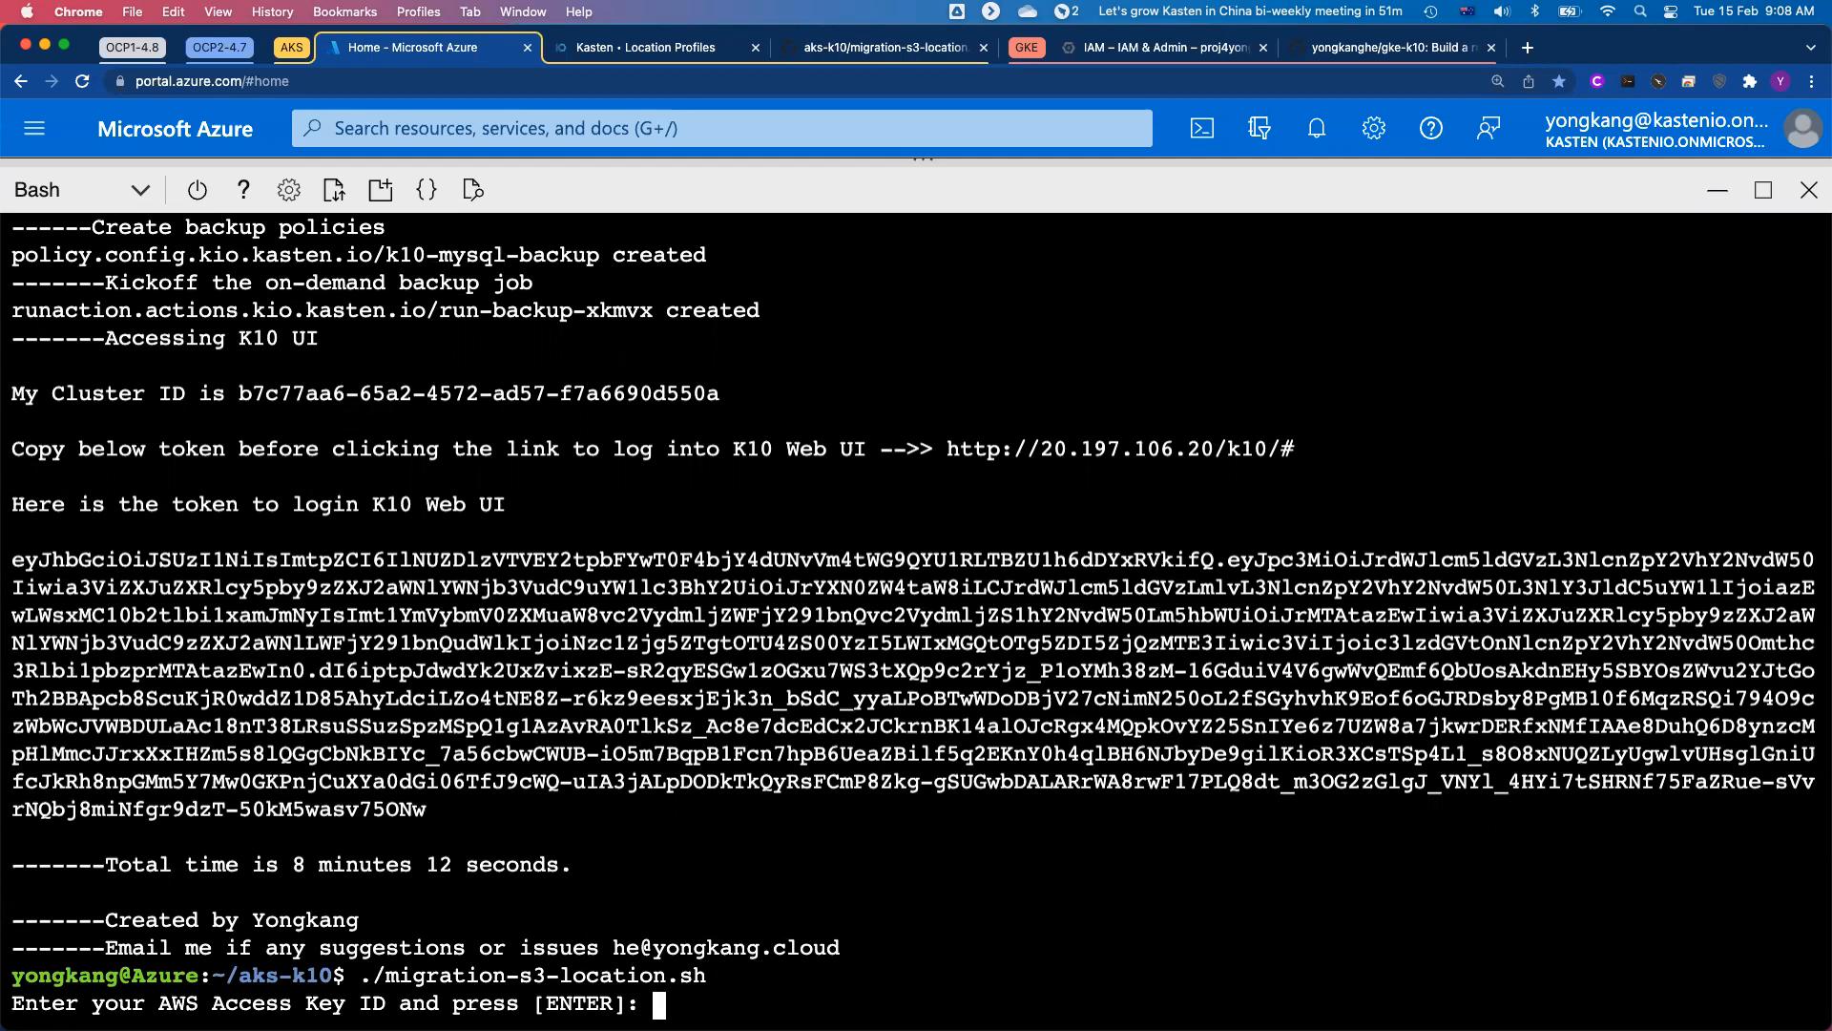
key("ctrl+c")
type("cp aks-ks")
key("BackSpace")
type("10.2")
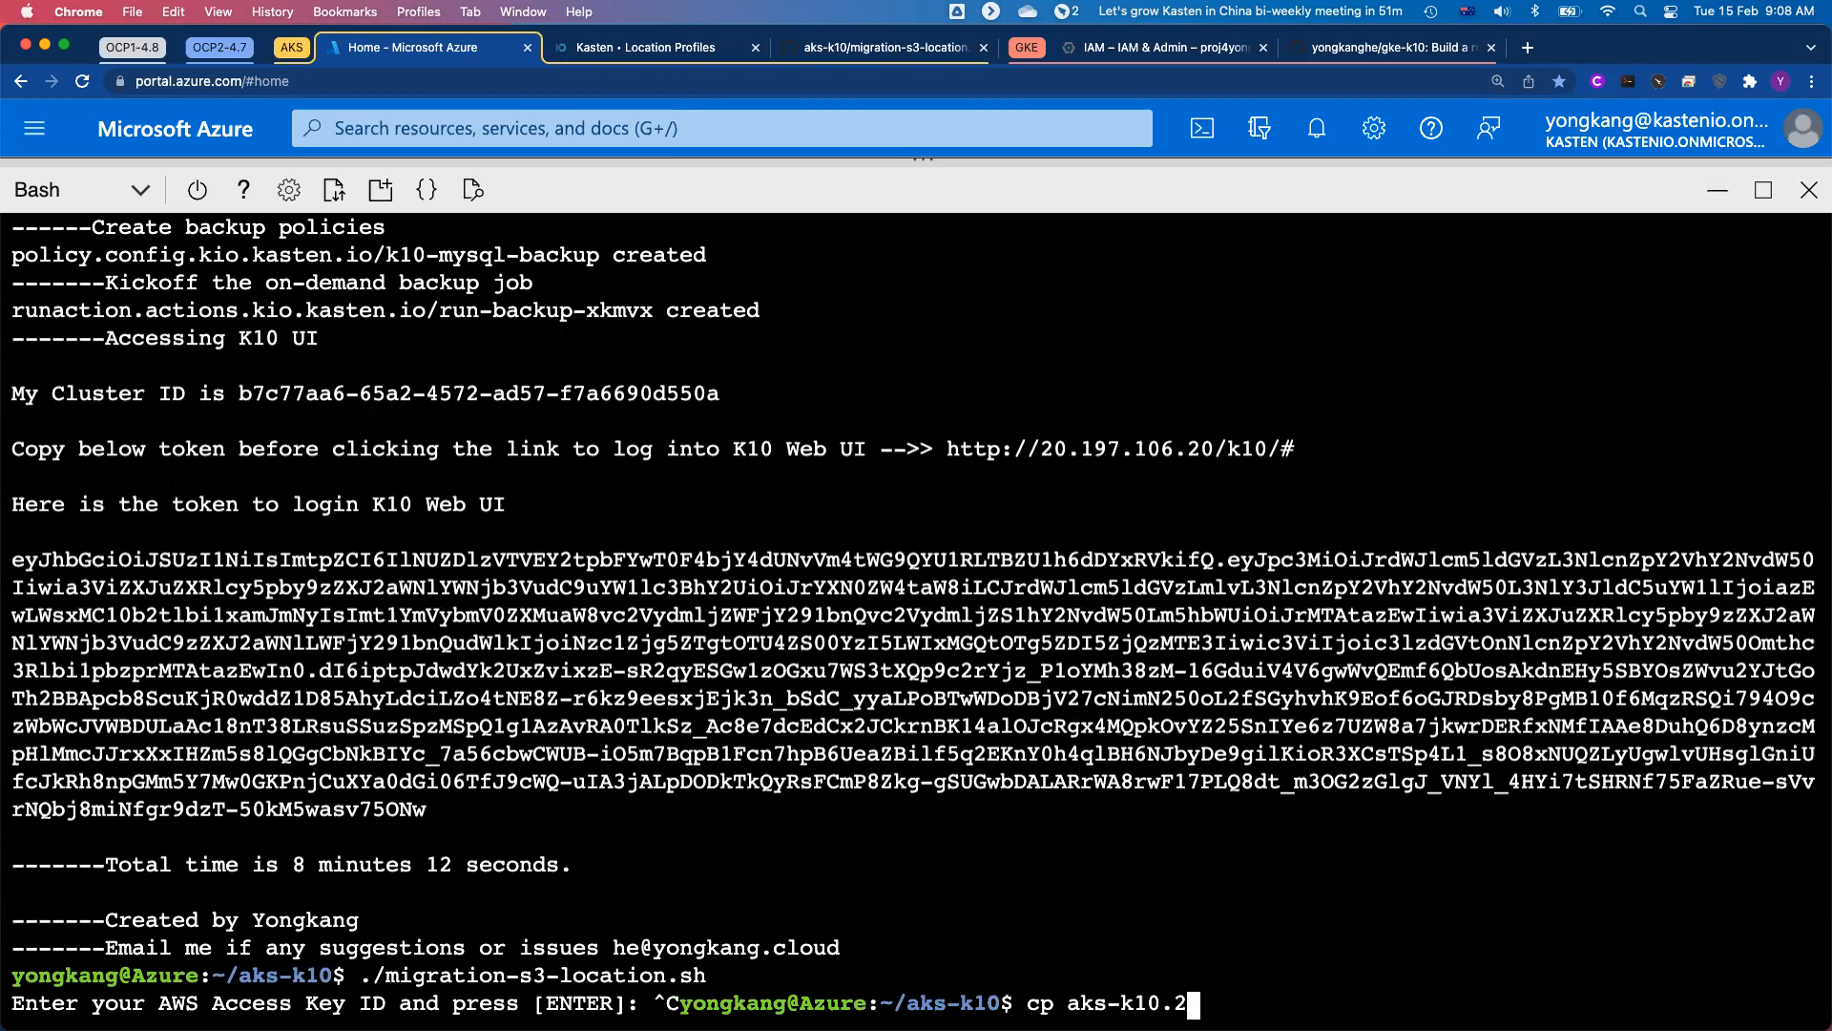
key("BackSpace")
key("BackSpace")
key("BackSpace")
key("BackSpace")
key("BackSpace")
key("BackSpace")
key("BackSpace")
key("BackSpace")
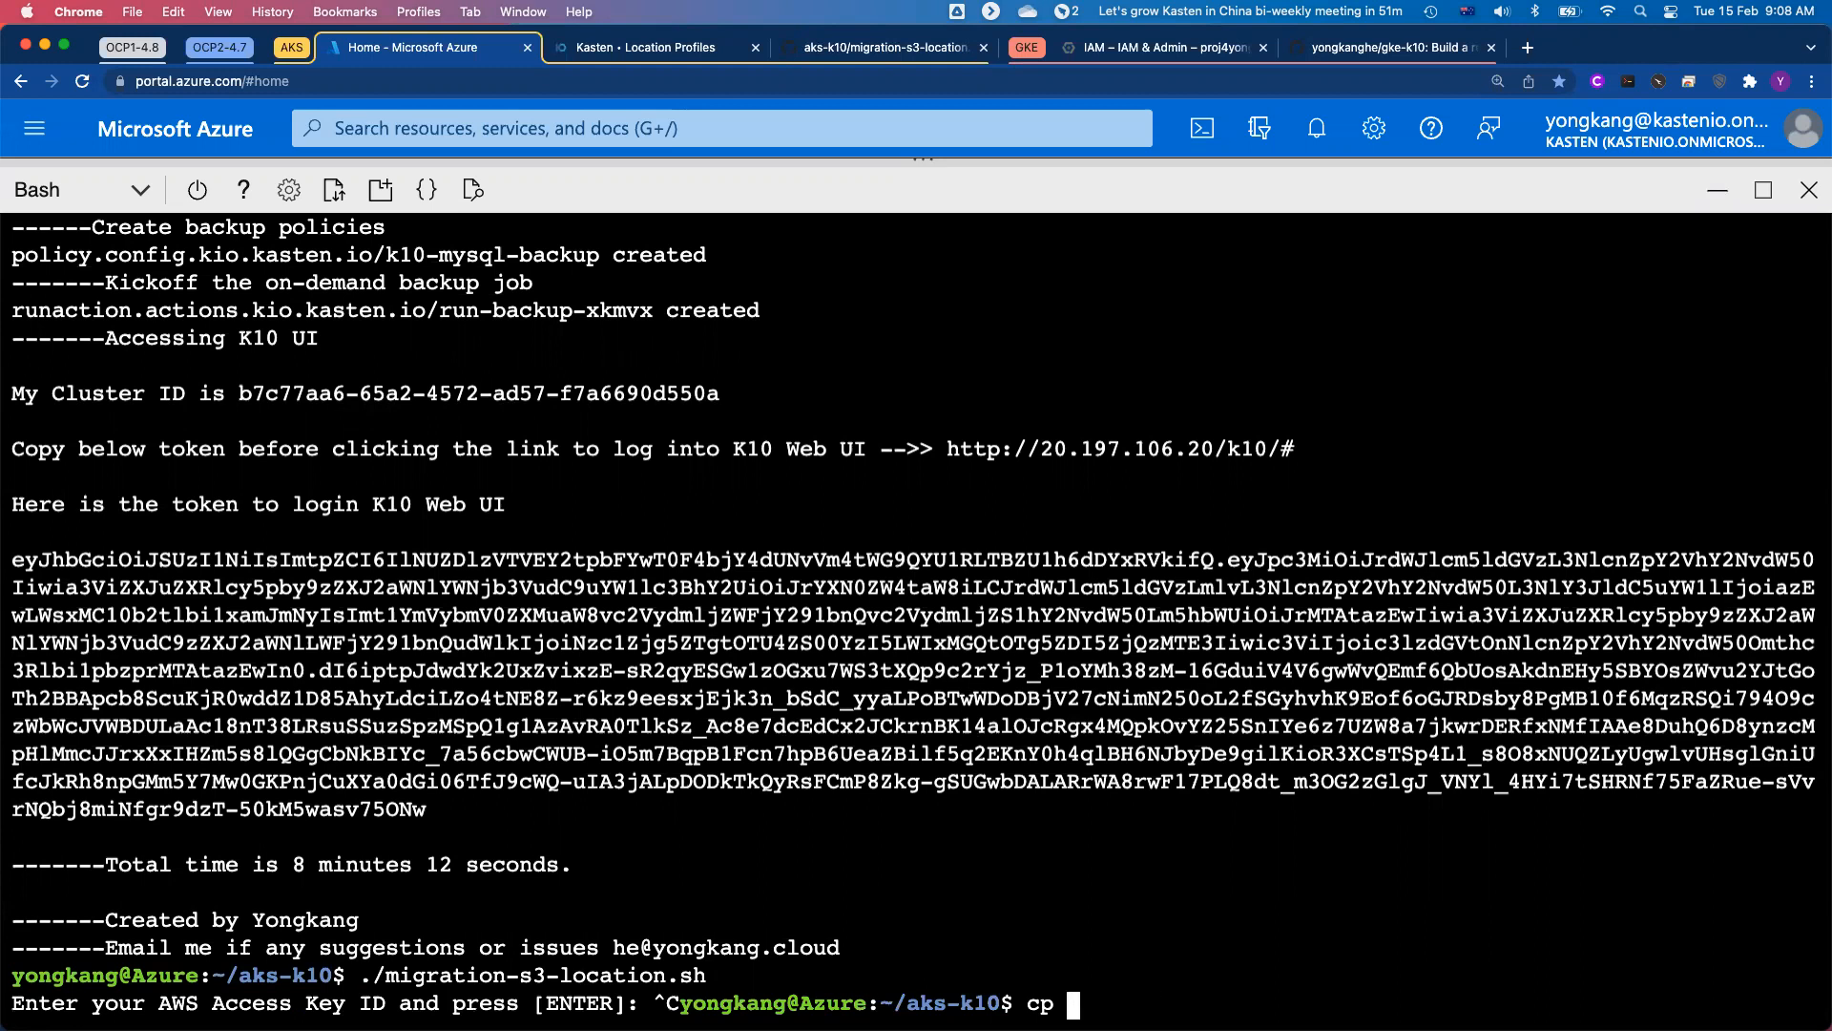
Step: Copy the awsaccess file from ../aks-k10.20220214 into the current directory
type("../aks-k10.")
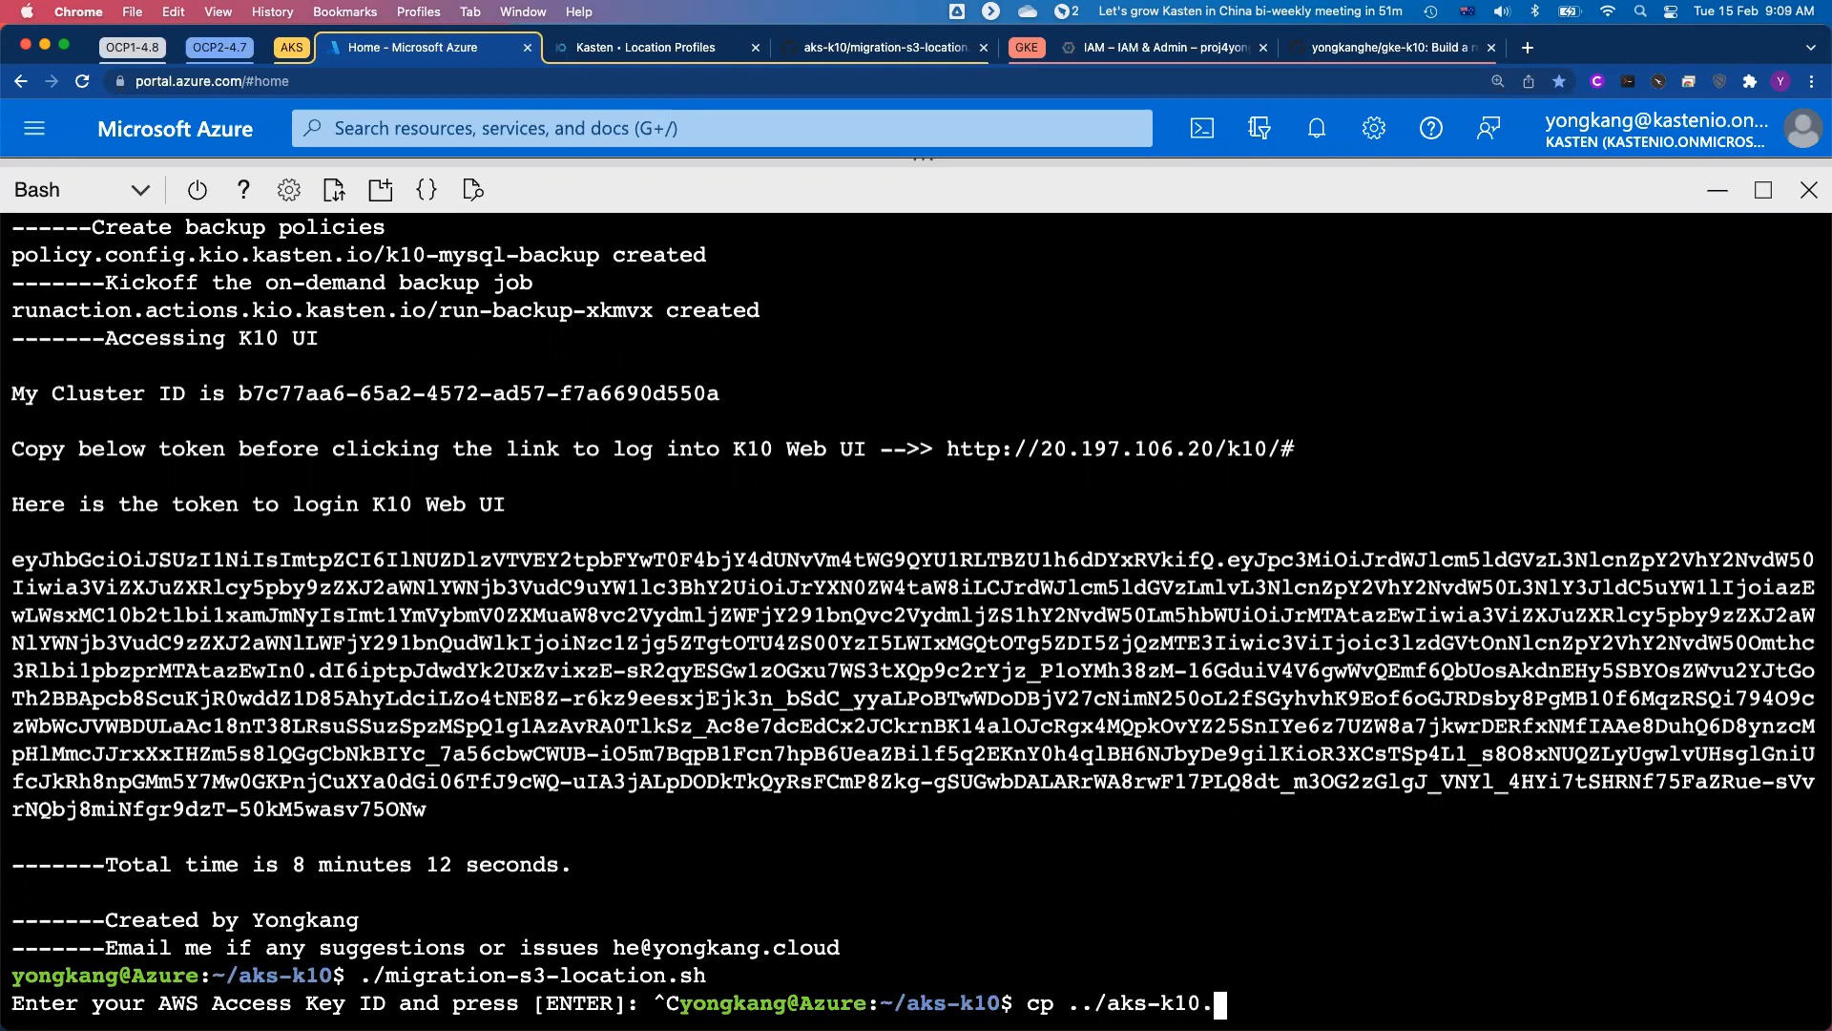
type("20220214/awsaccess .")
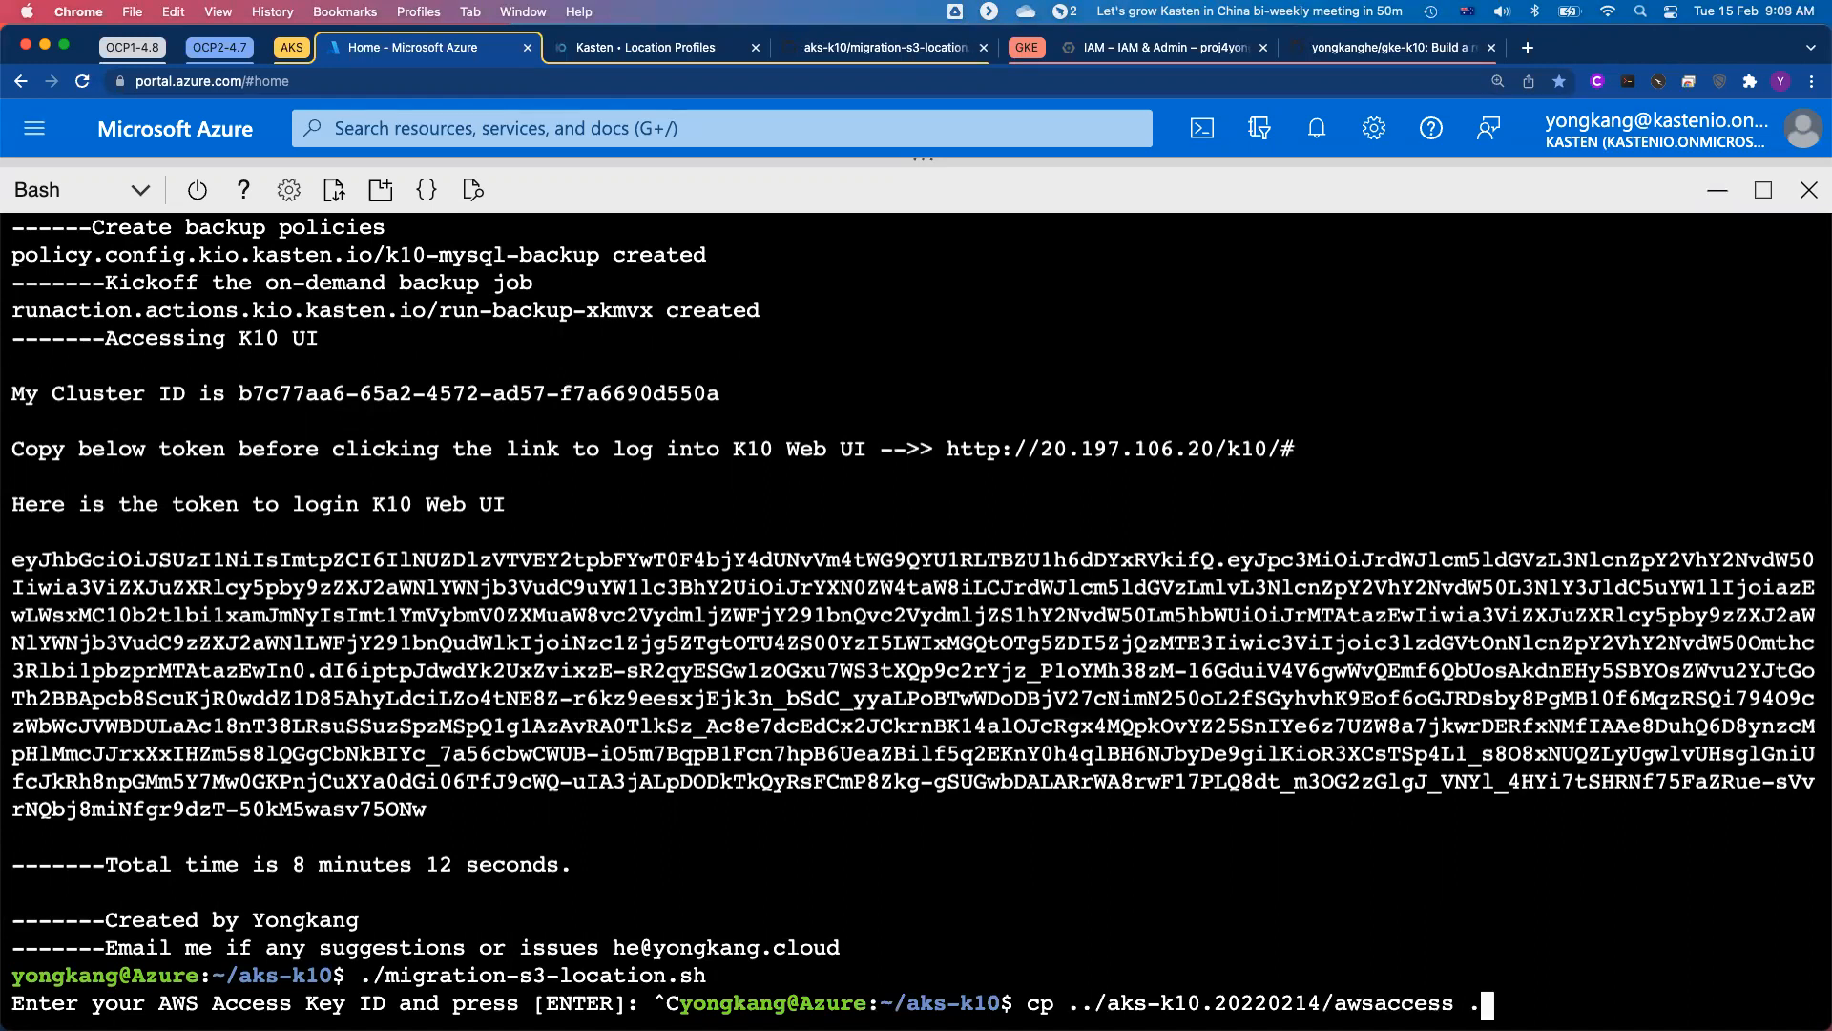
key("Return")
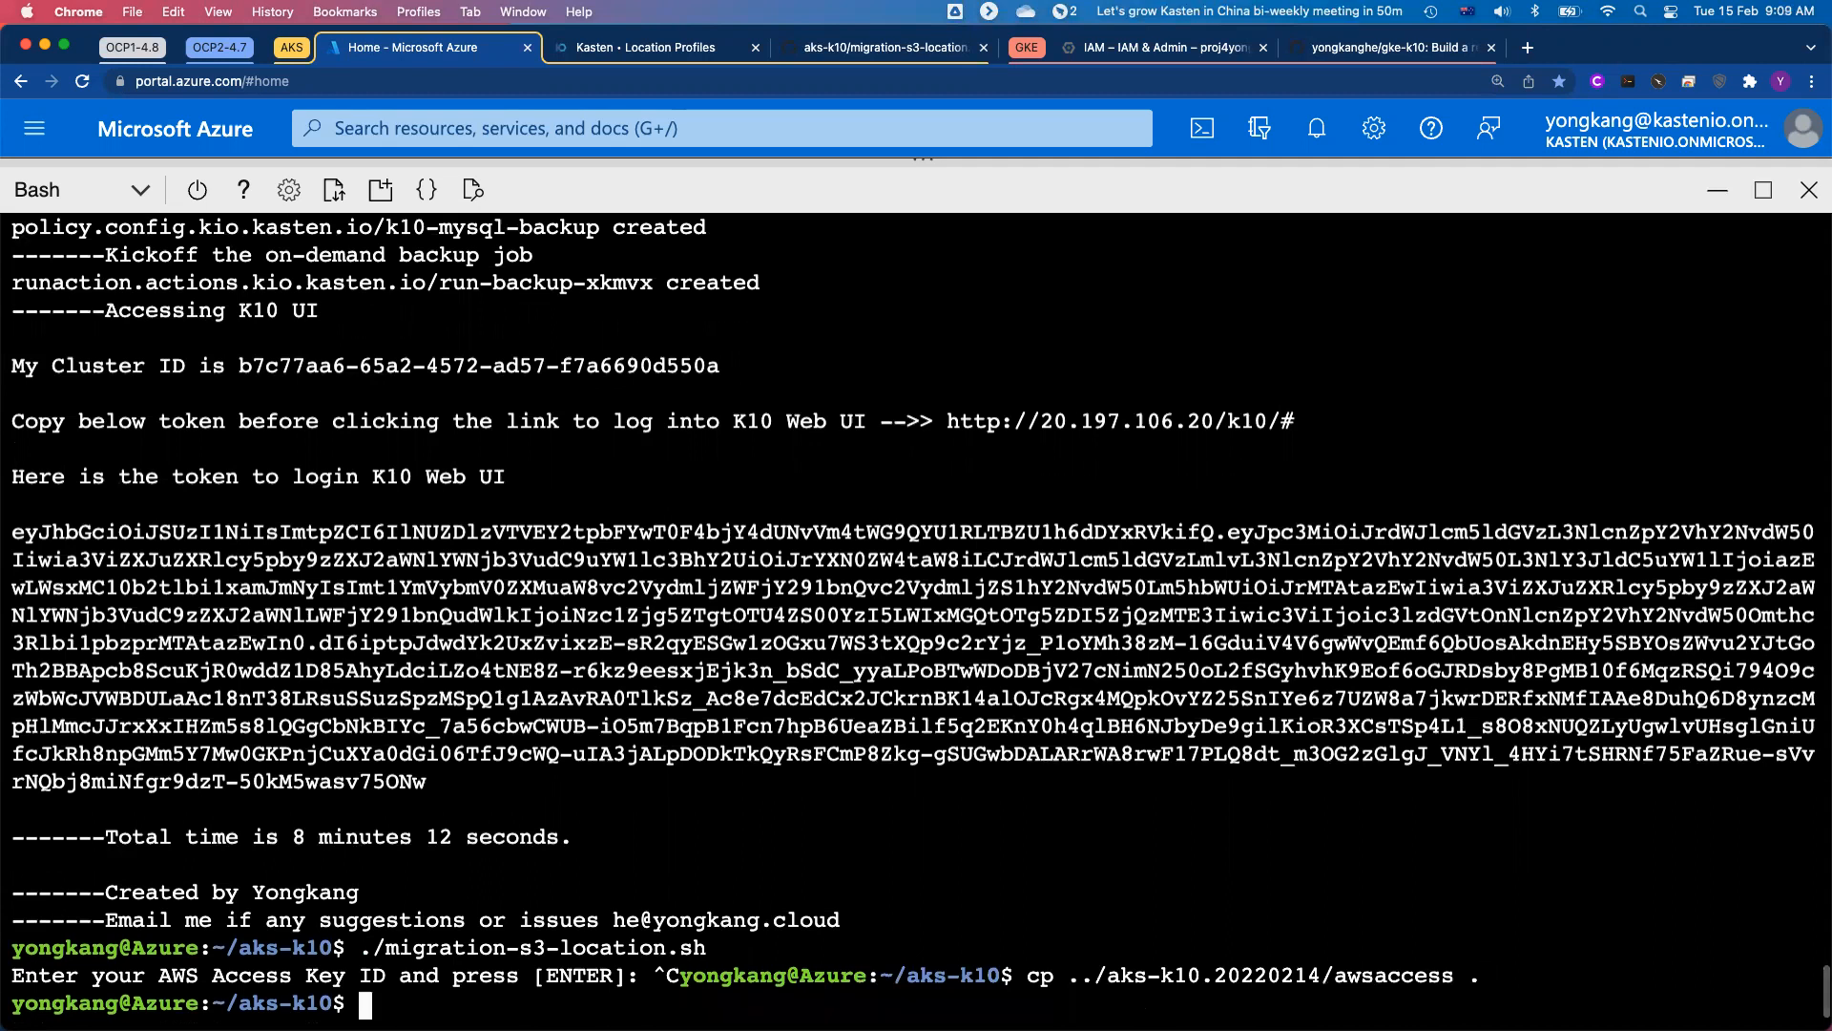
Step: Run the ./migration-s3-location.sh script to create the S3 migration location profile
type("./migr")
key("Tab")
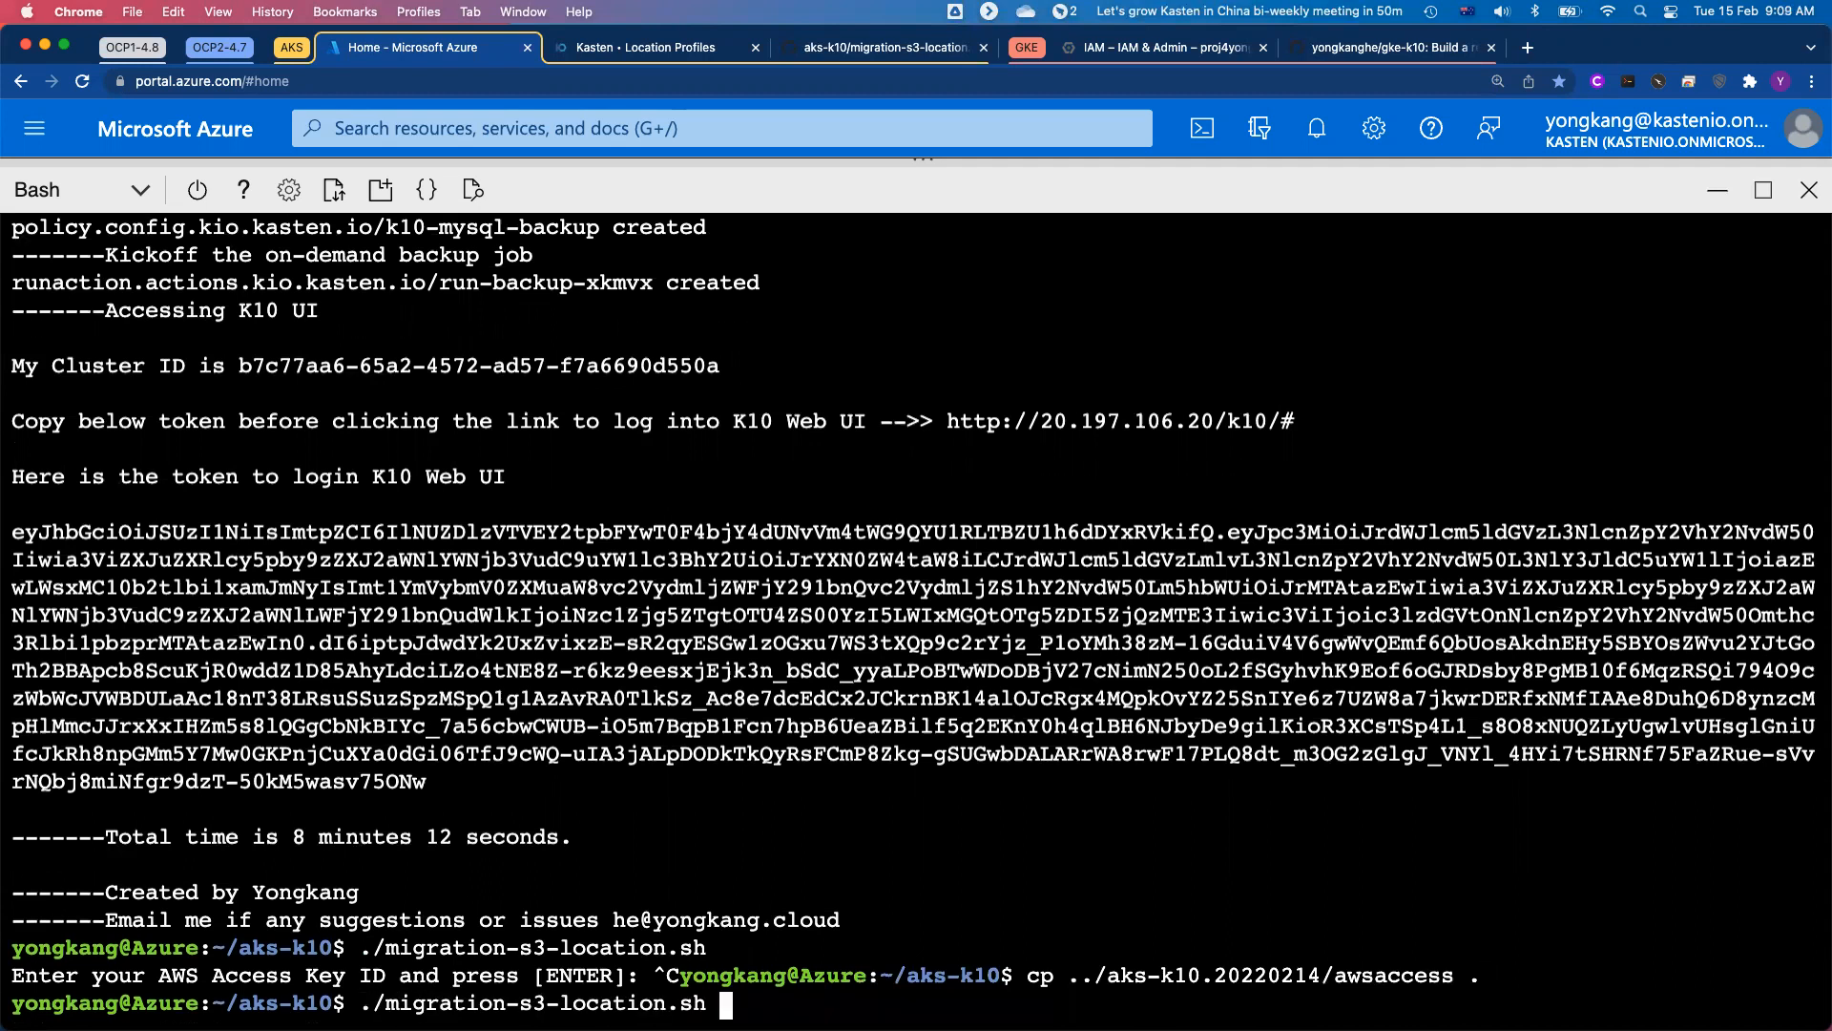
key("Return")
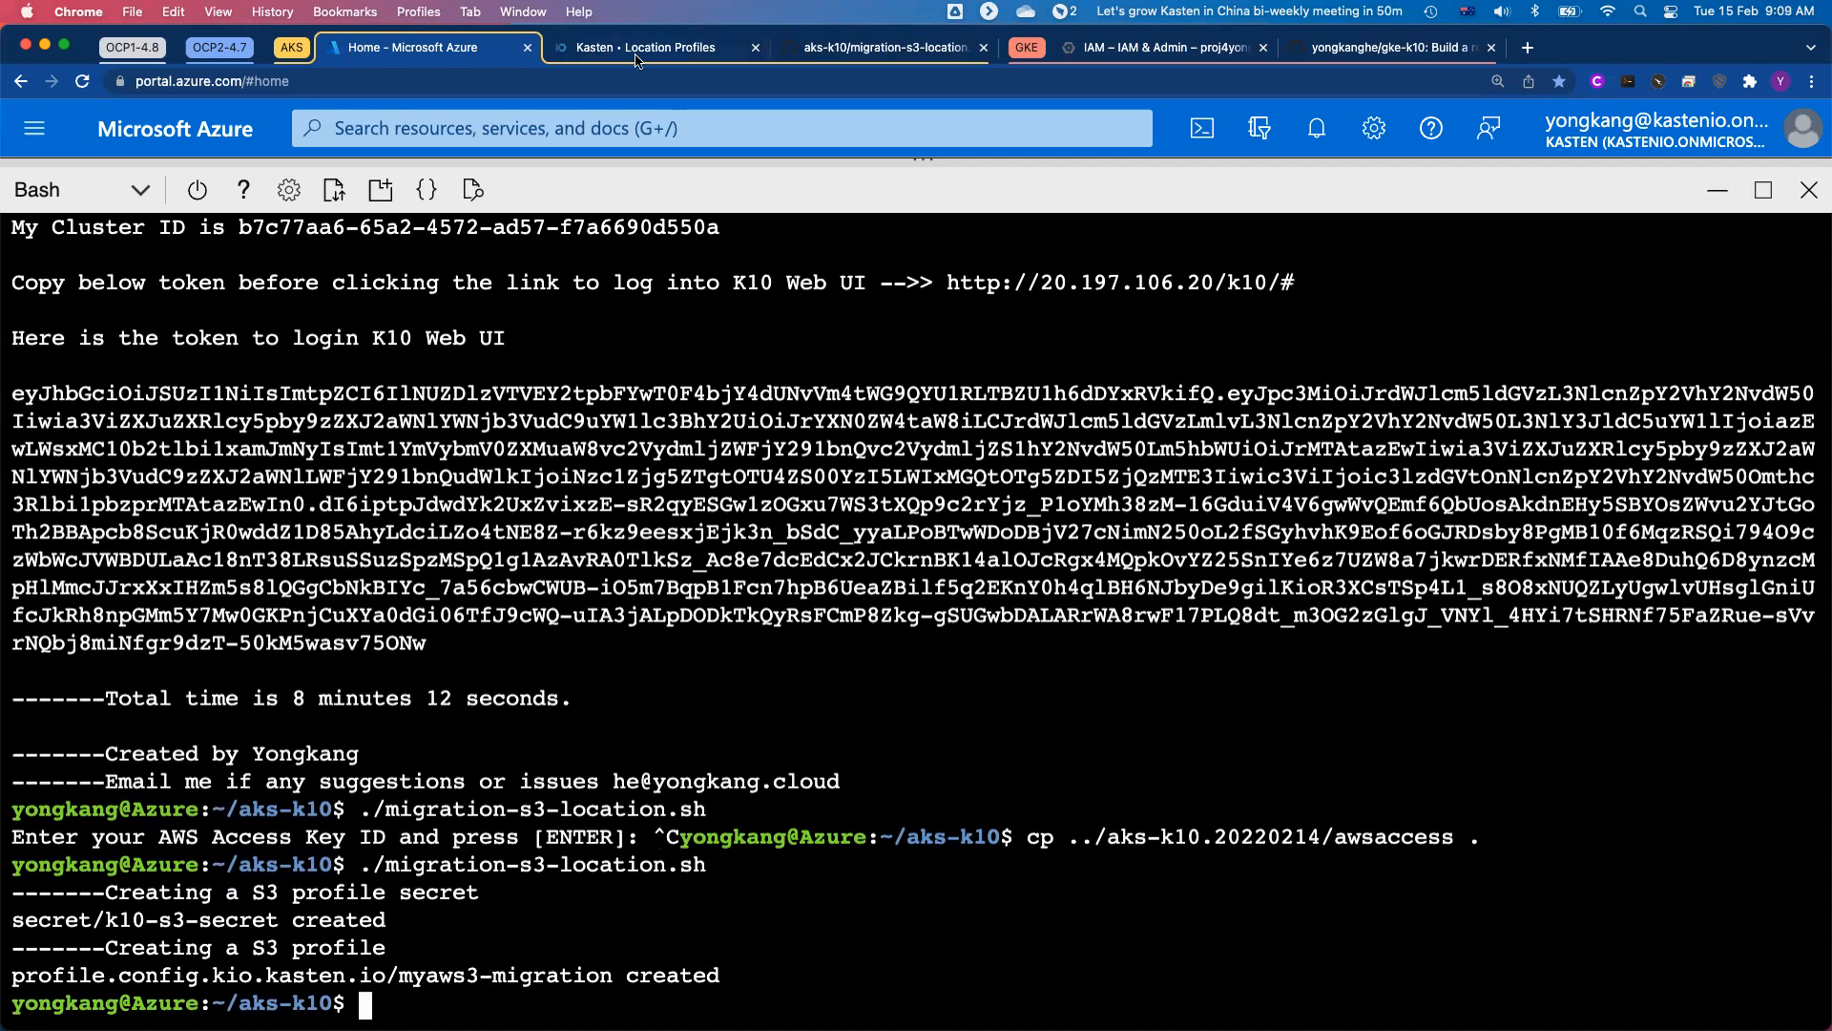
Step: Switch to Kasten K10, refresh the location profiles and inspect the myaws3-migration profile's name, cloud provider and bucket
left_click(636, 53)
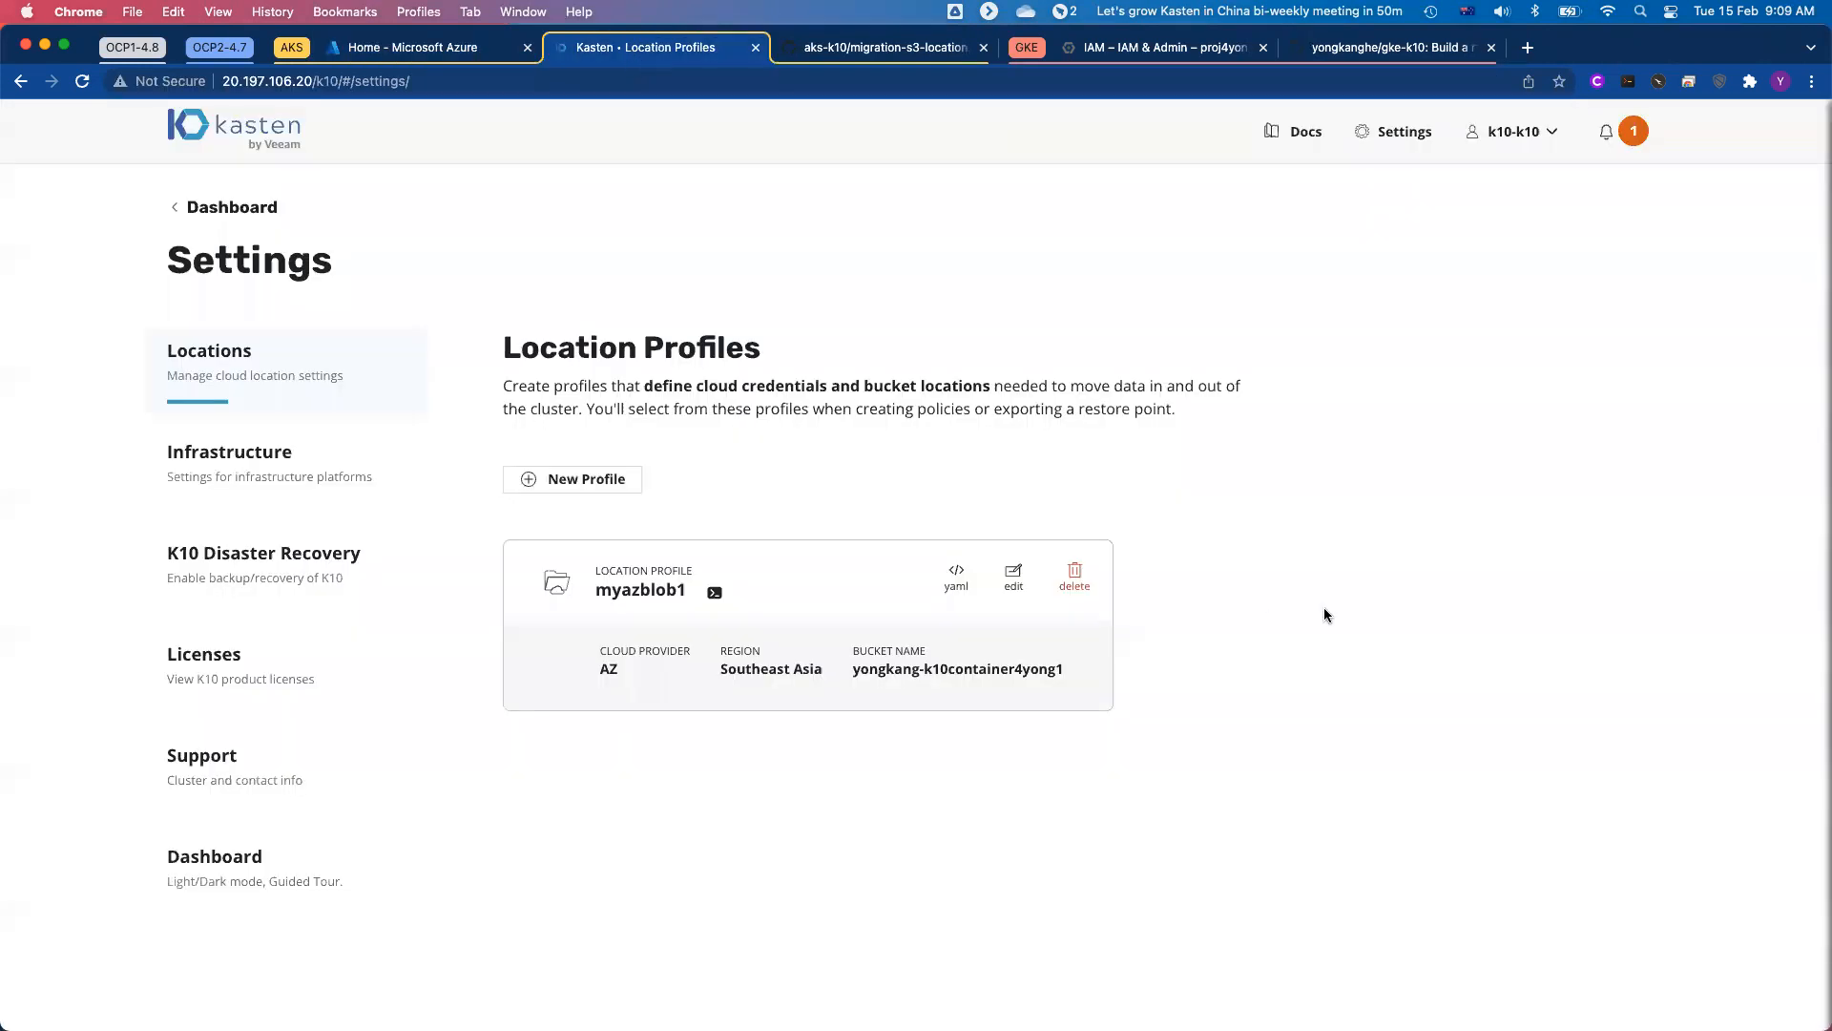
key("super+r")
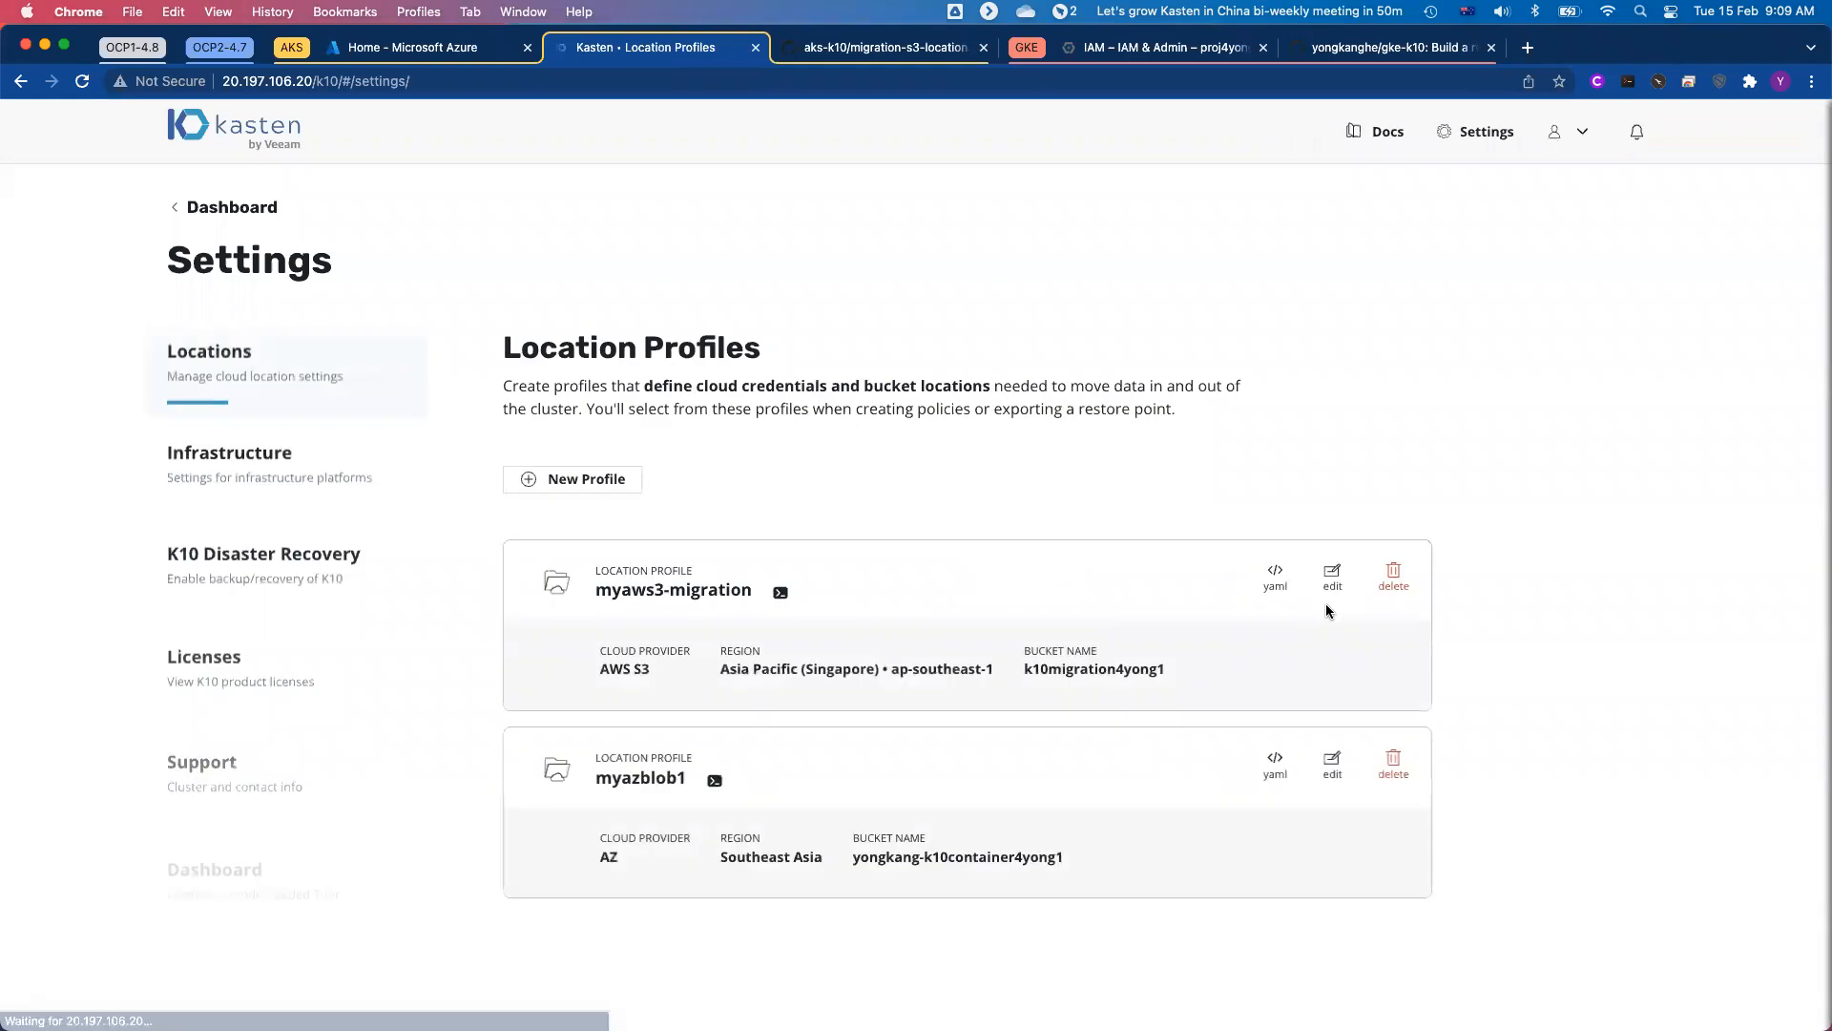
left_click_drag(595, 591, 756, 604)
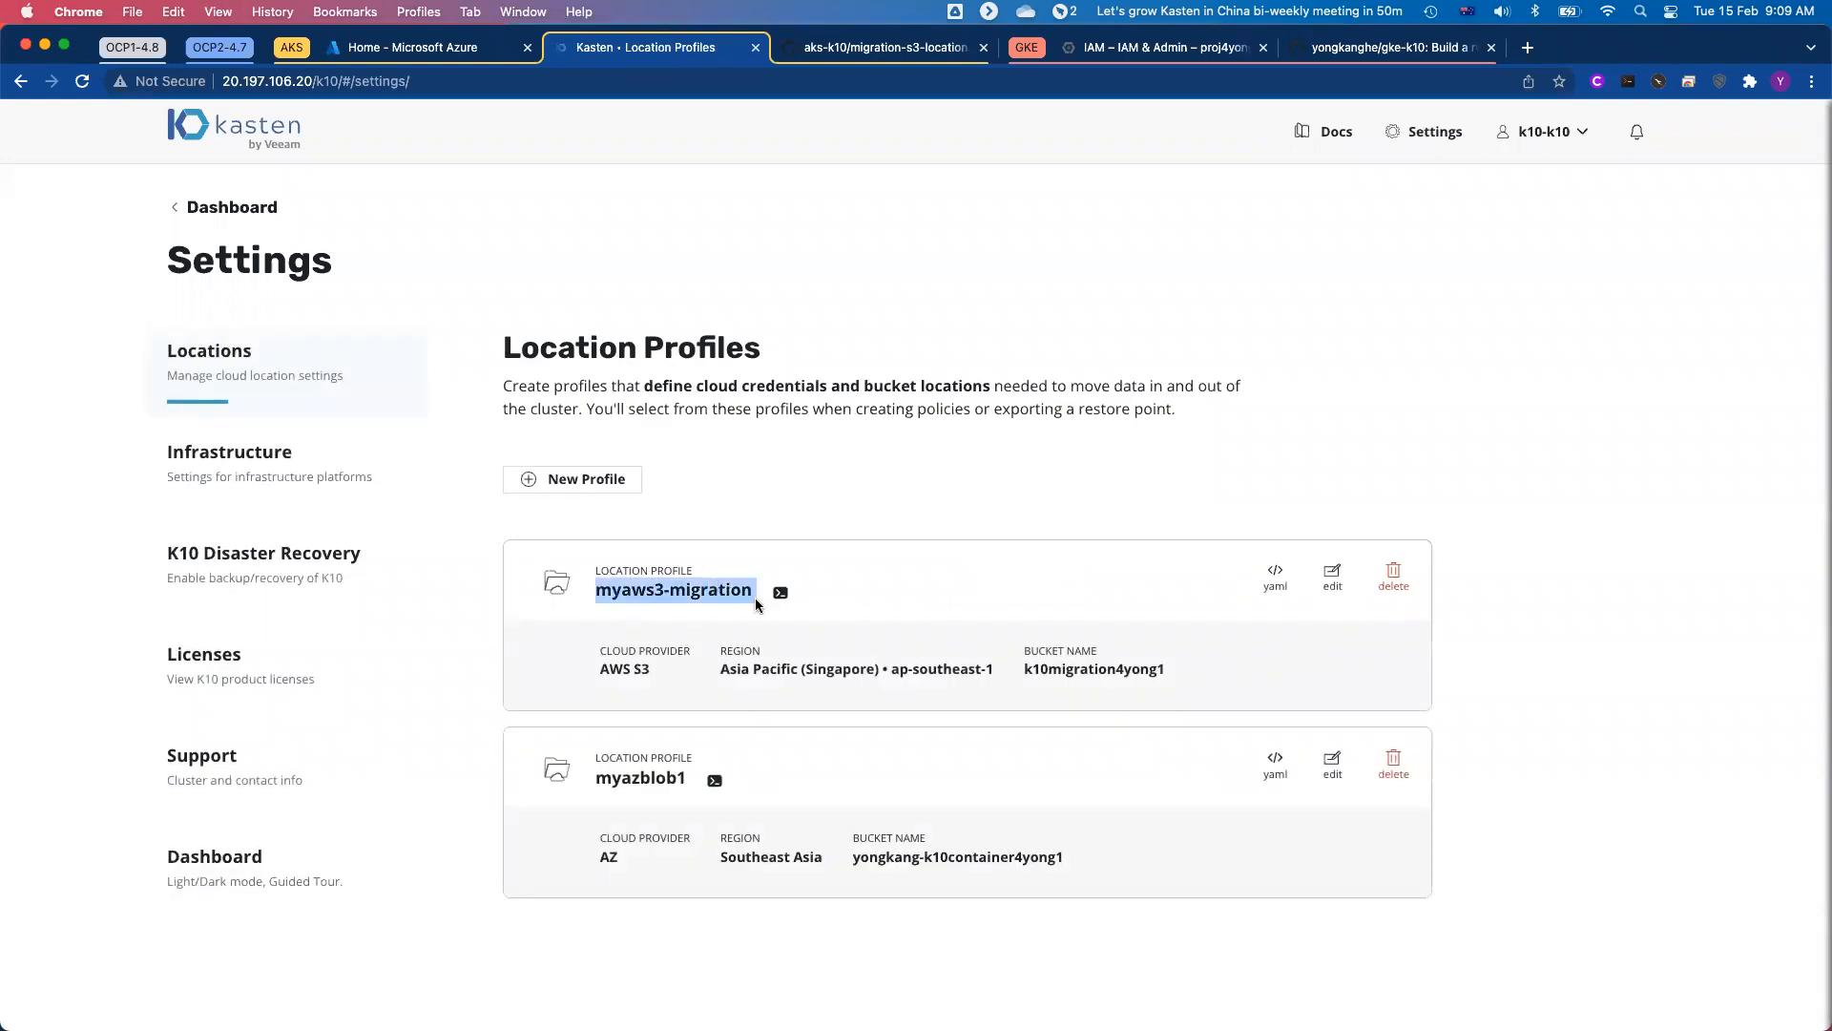
left_click_drag(599, 668, 666, 679)
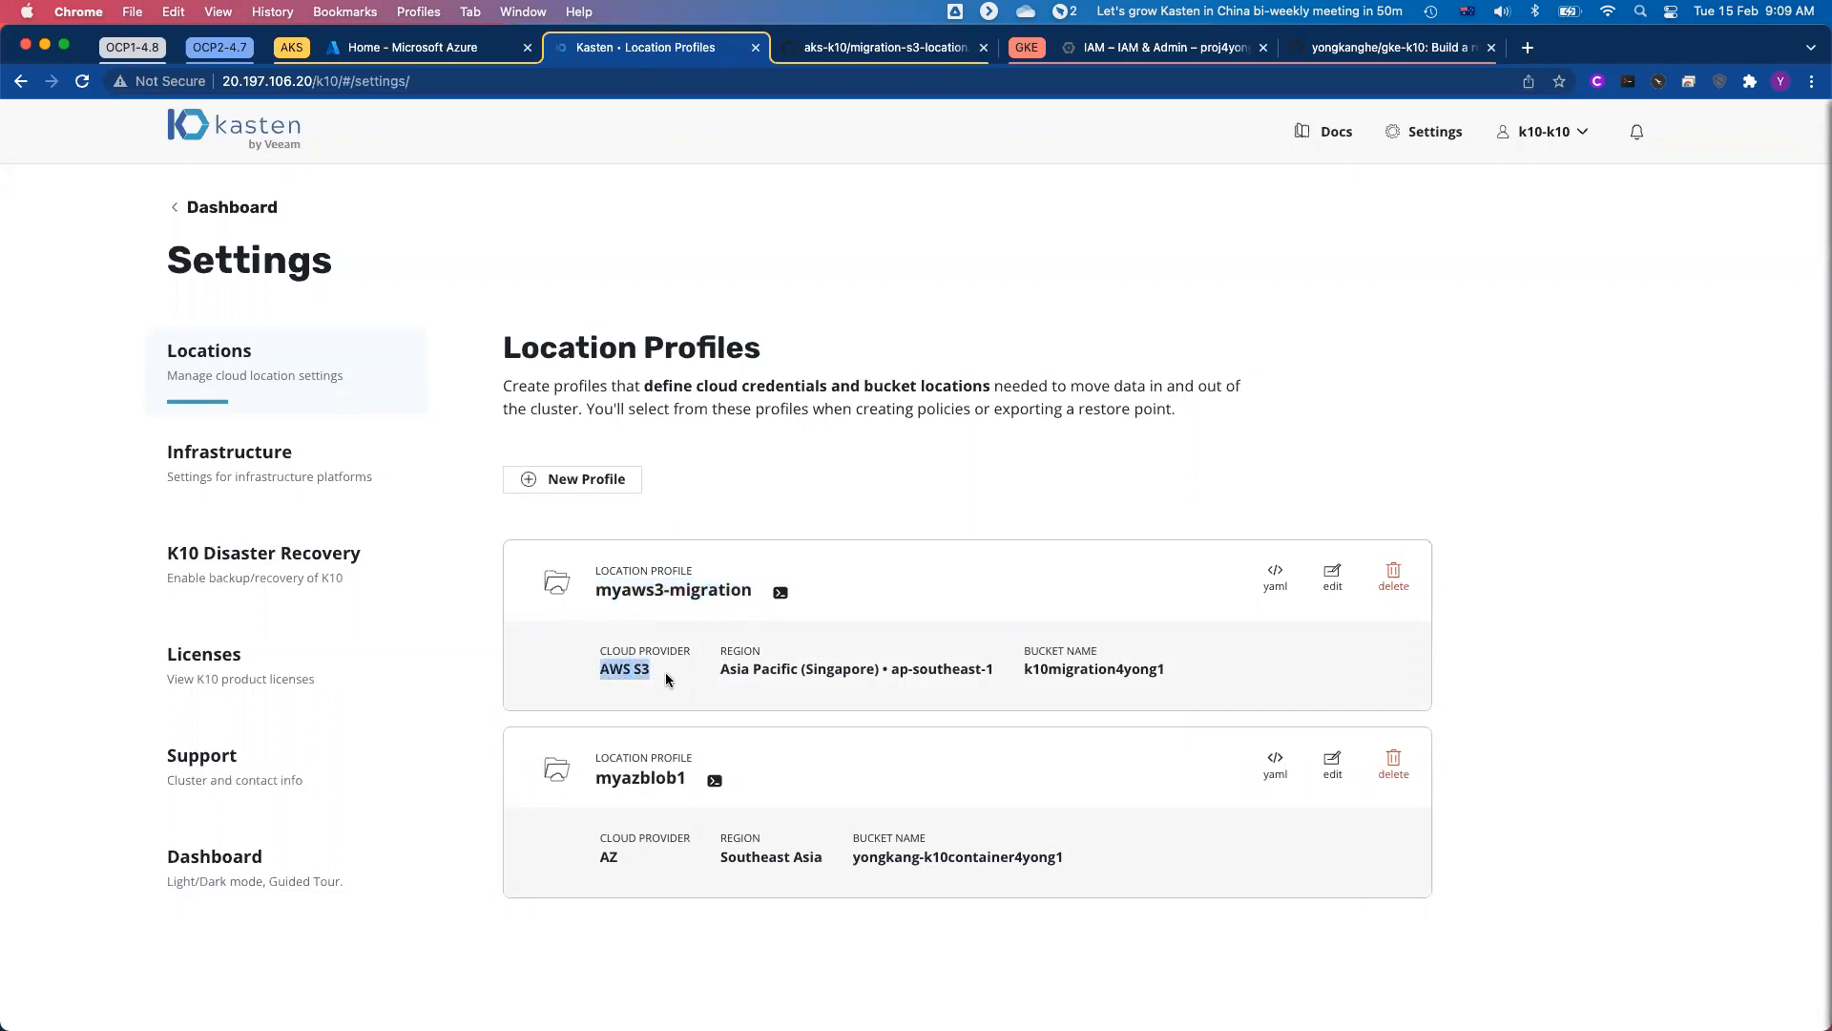
left_click_drag(1017, 675, 1167, 677)
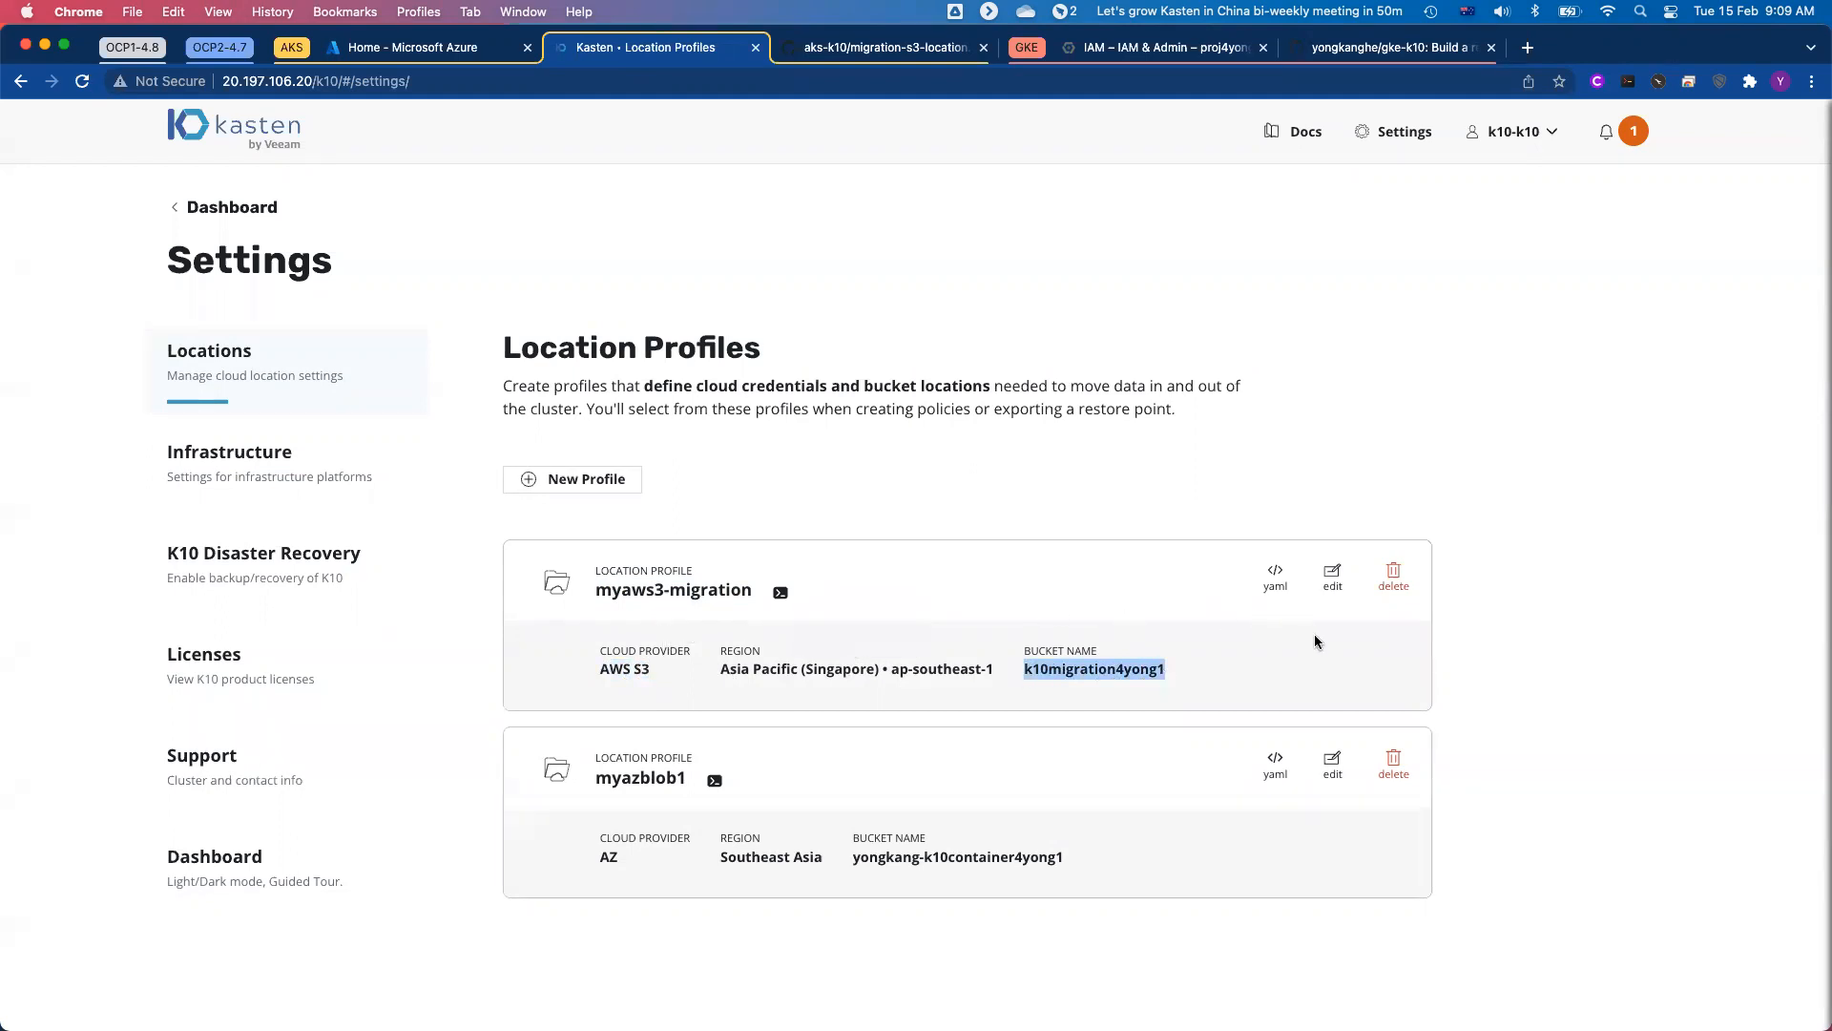
Step: Open the myaws3-migration profile for editing, examine its credential, region and bucket fields, and close it without saving
left_click(1332, 577)
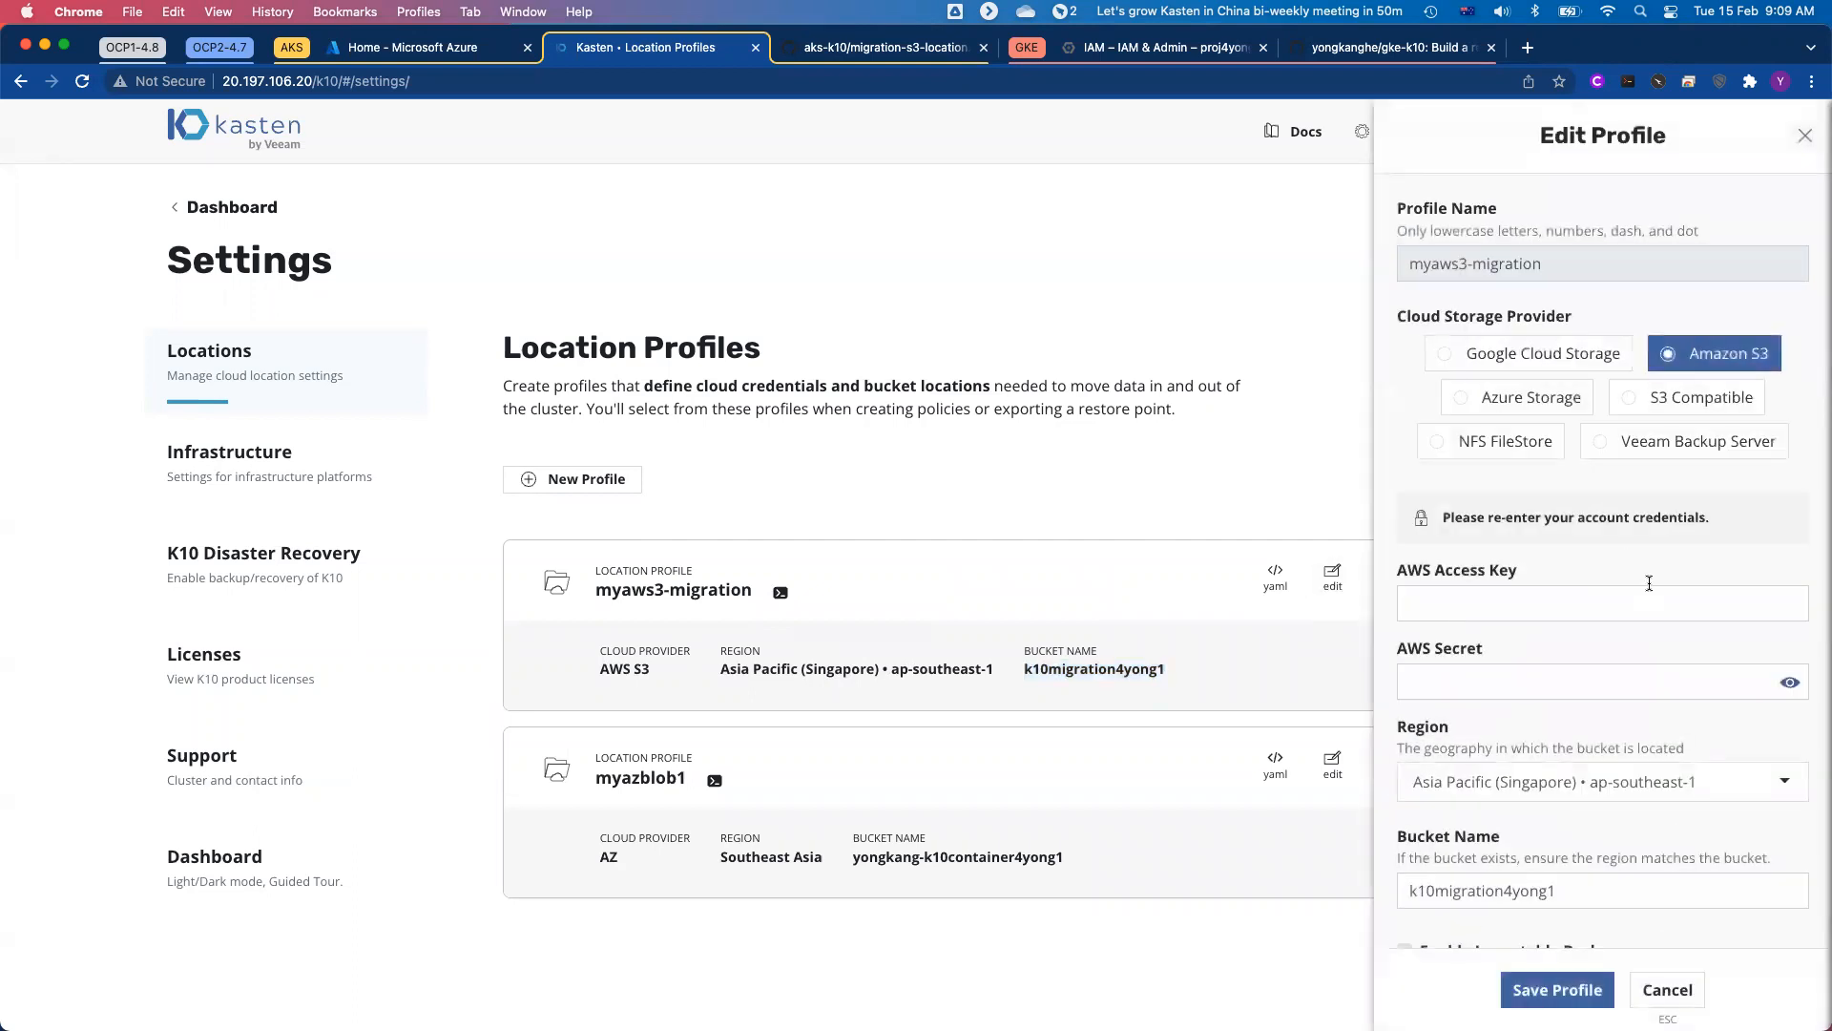
left_click(1642, 596)
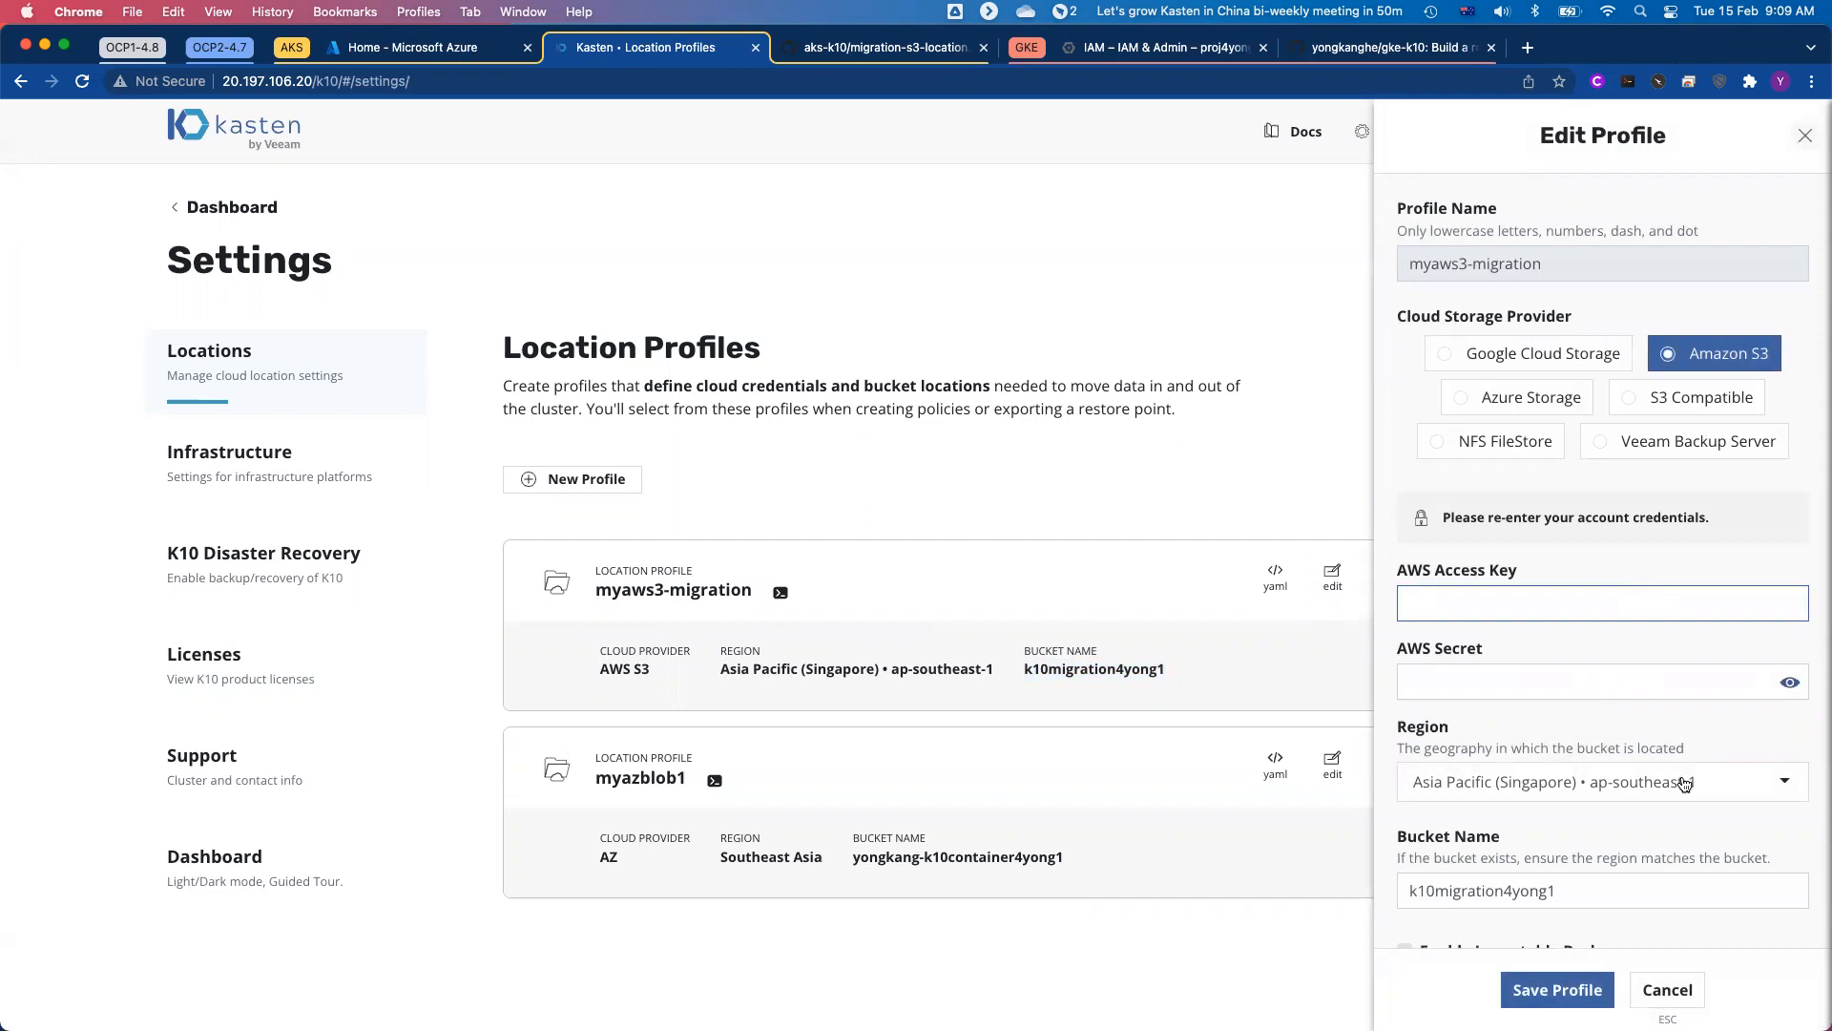
scroll(1682, 803, "down", 4)
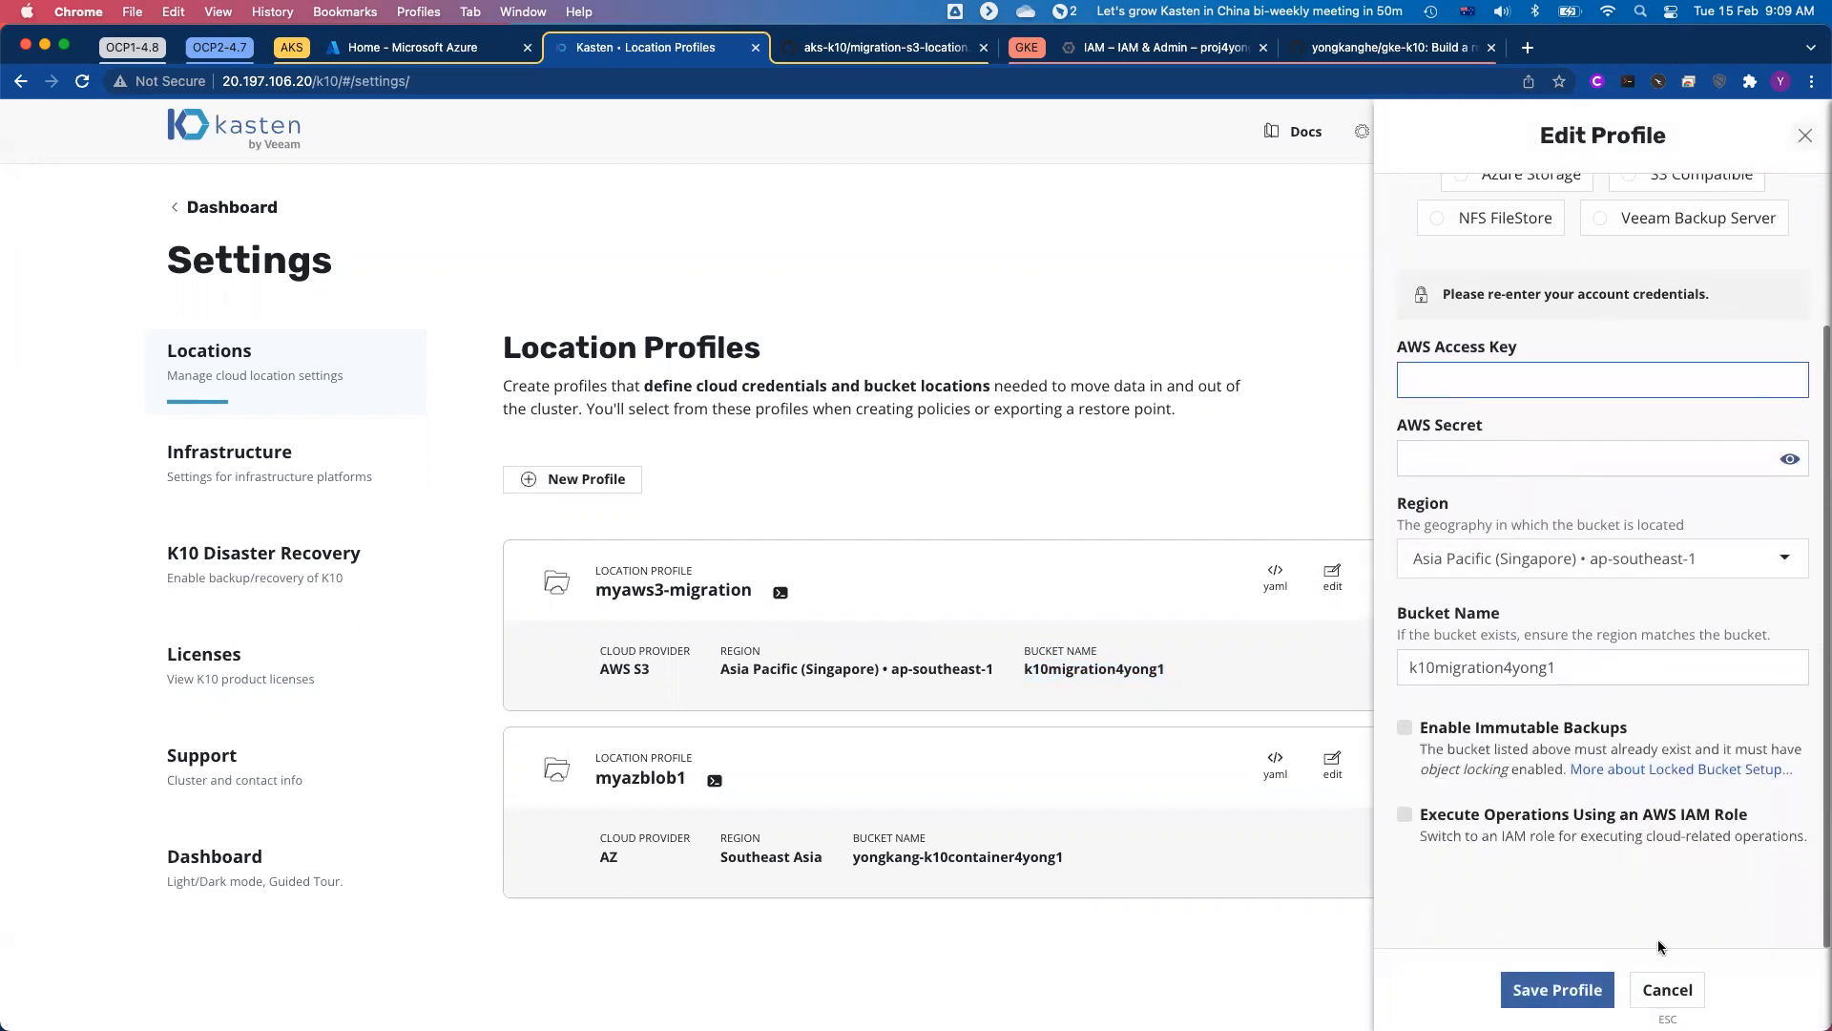
left_click(1668, 990)
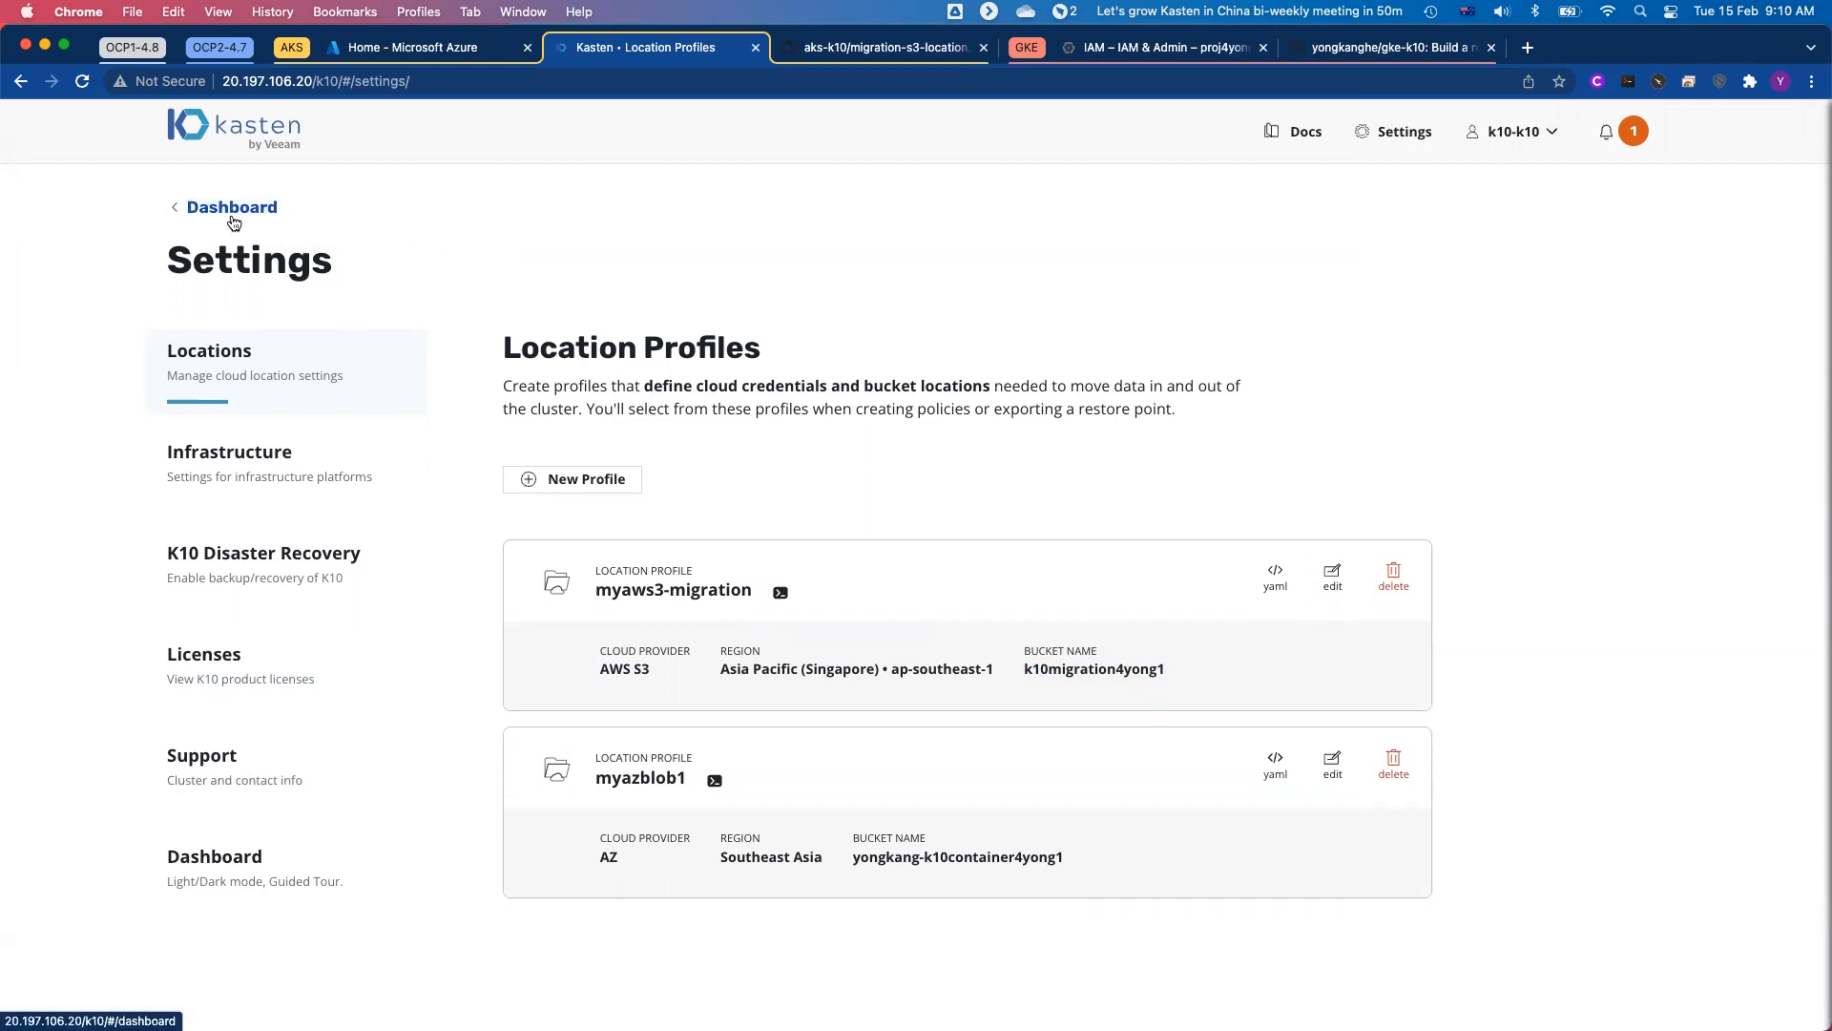
Step: Review the discovered applications from the dashboard, and examine the k10-mysql-backup policy's snapshot and export settings
left_click(232, 206)
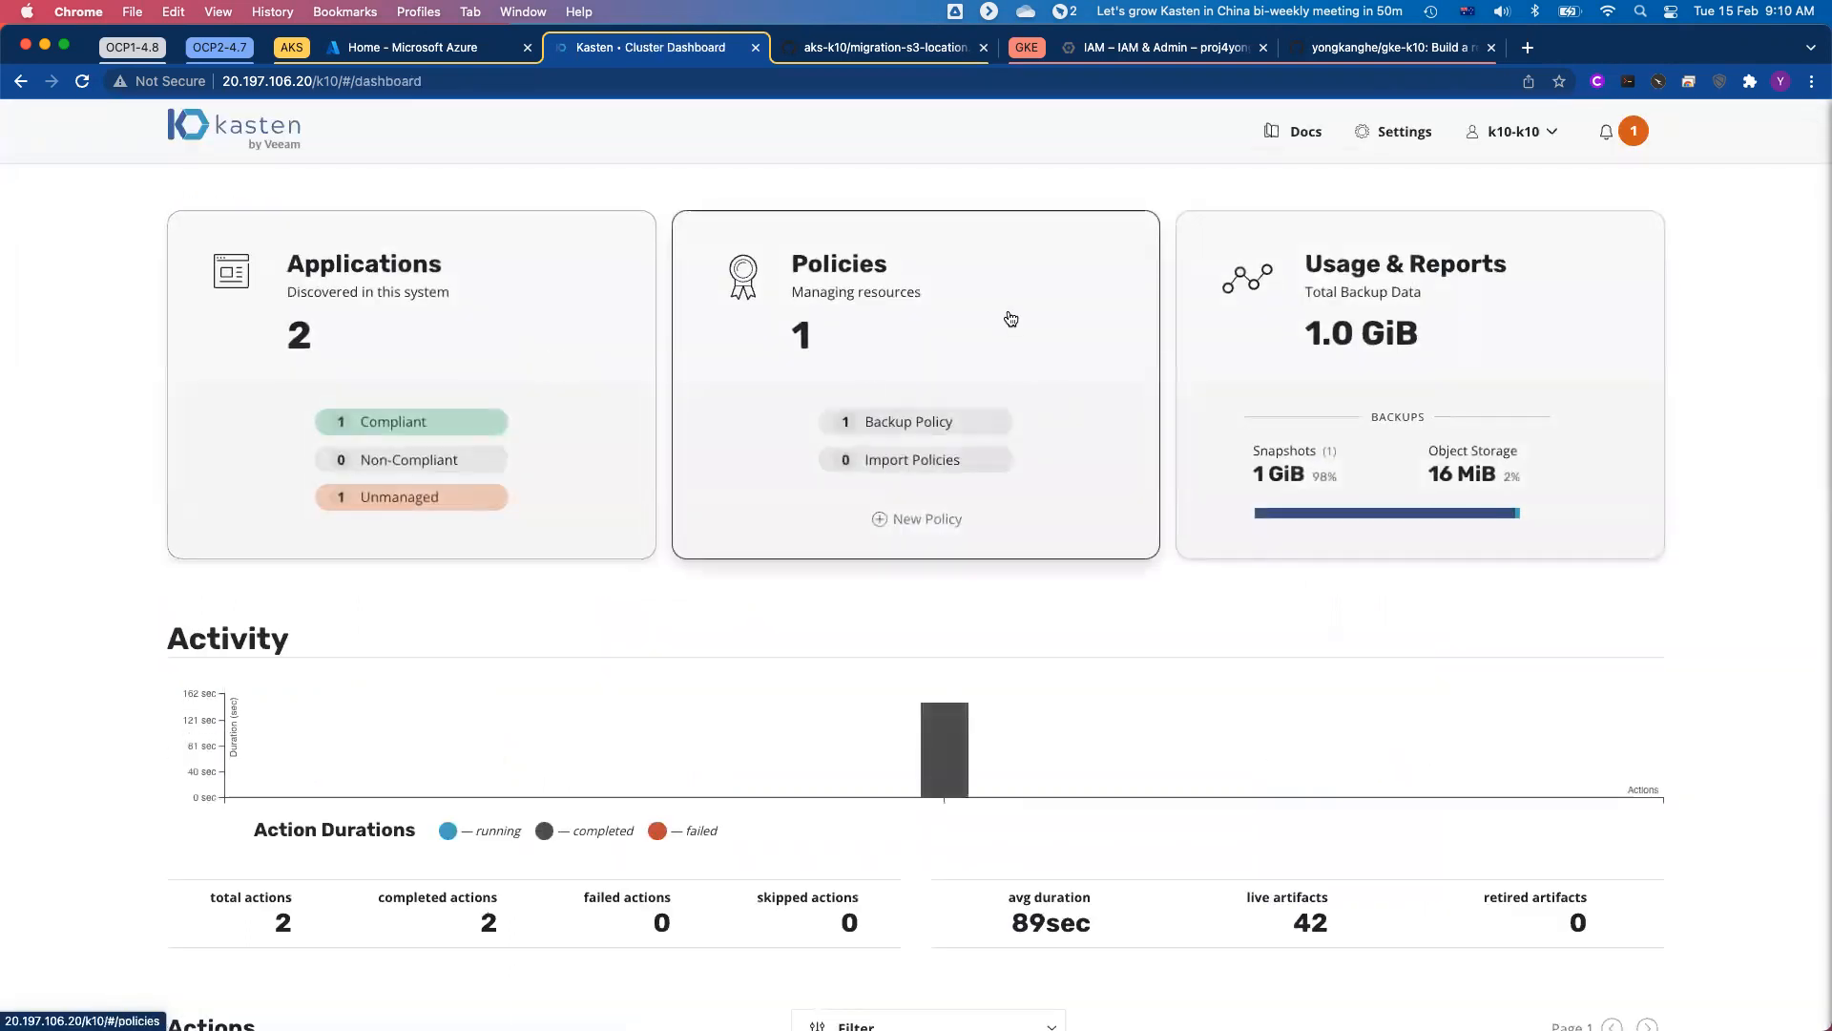
left_click(490, 353)
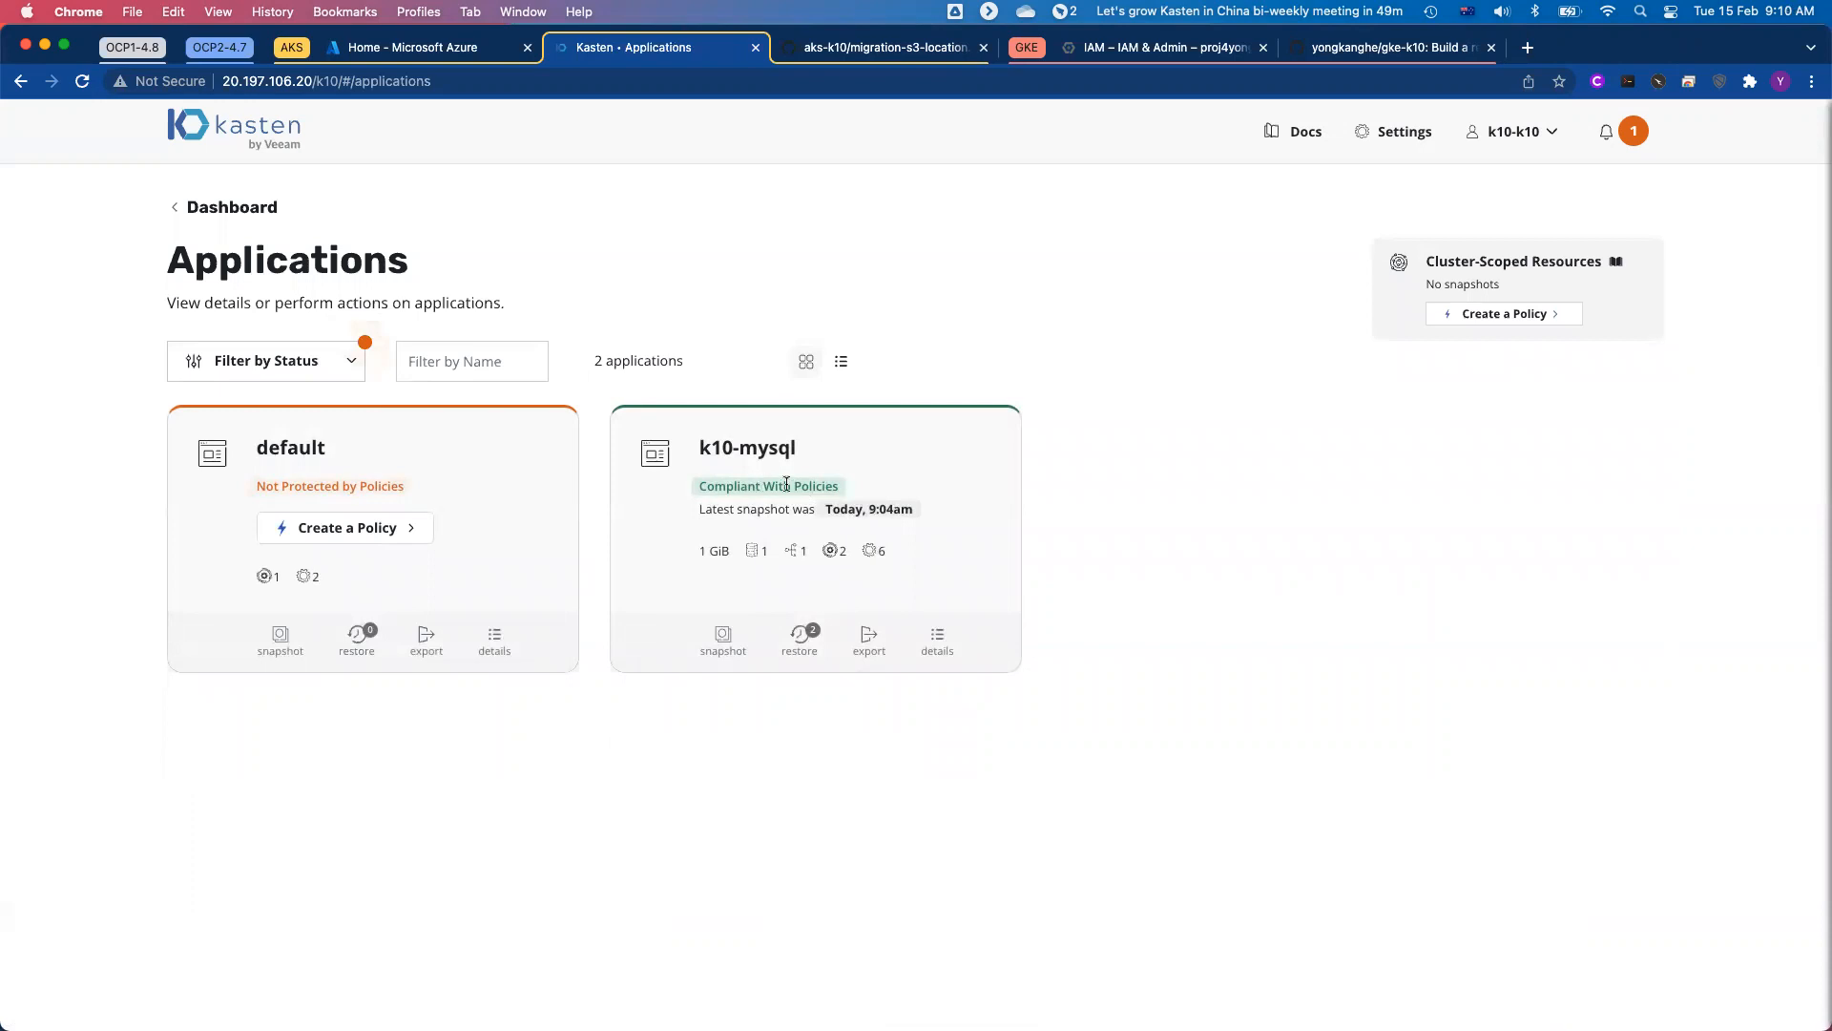
left_click(232, 207)
left_click(948, 321)
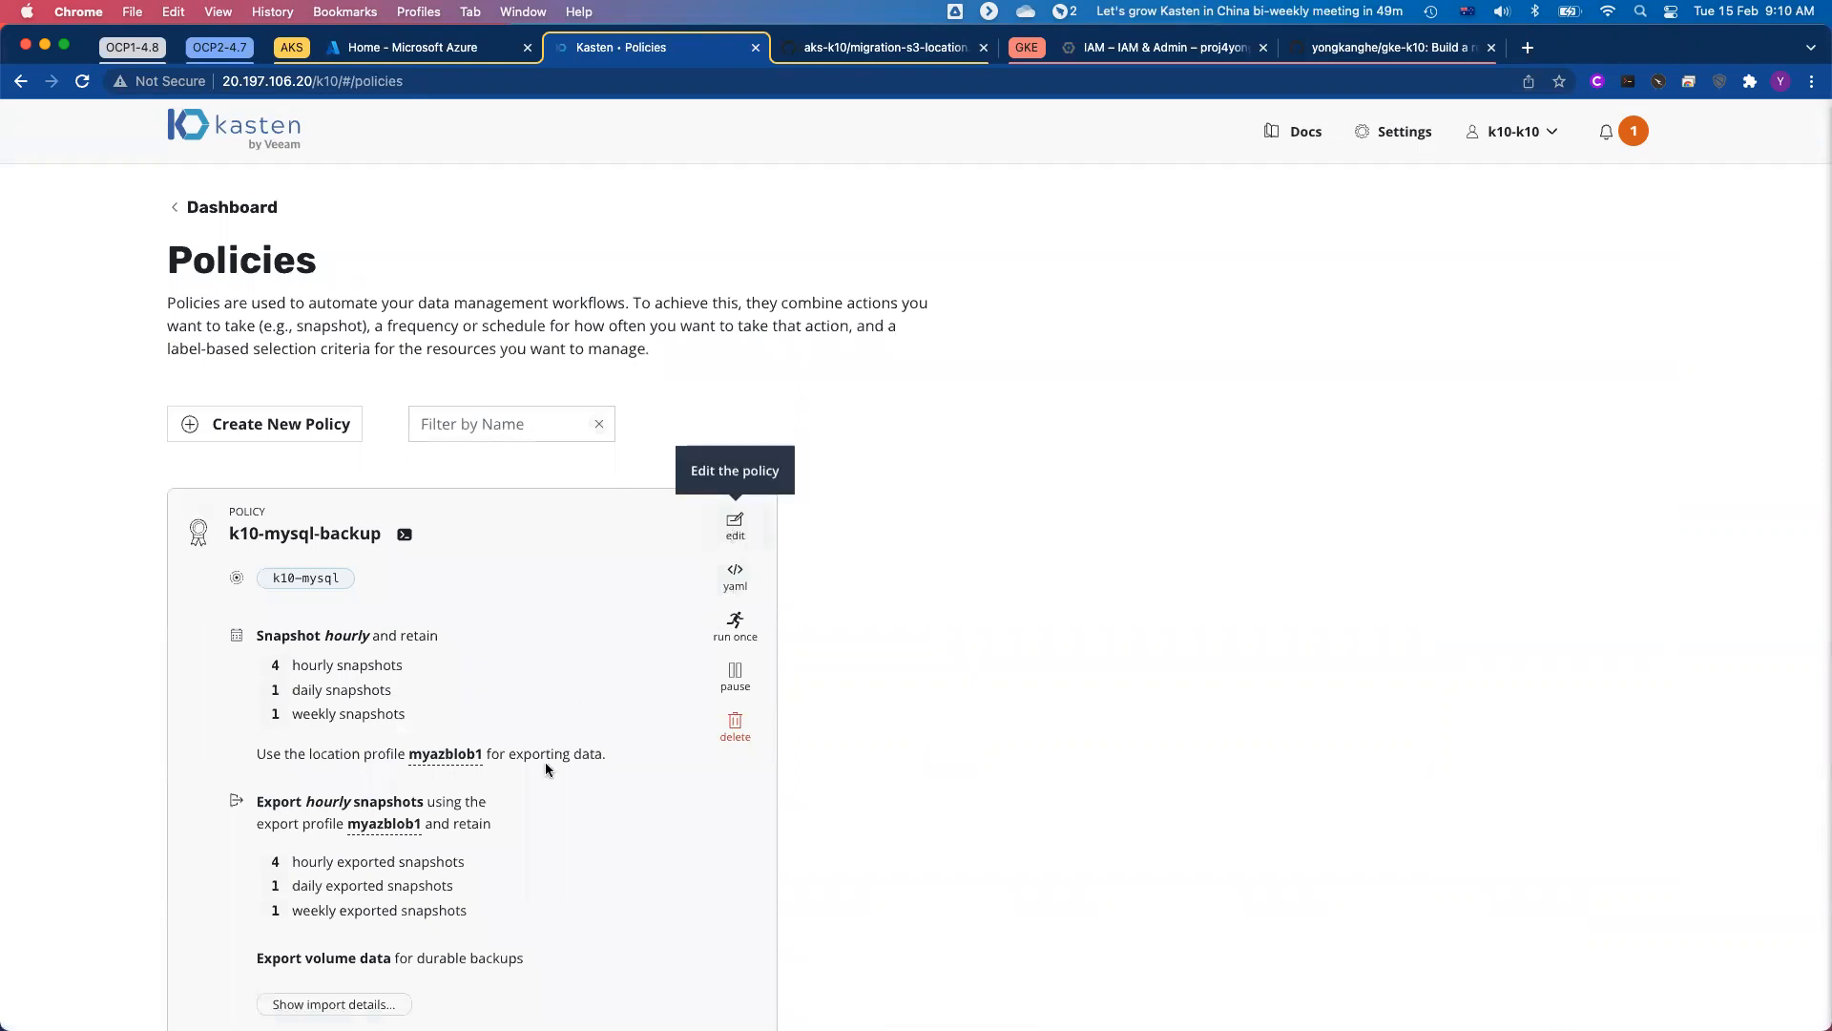
mouse_move(459, 763)
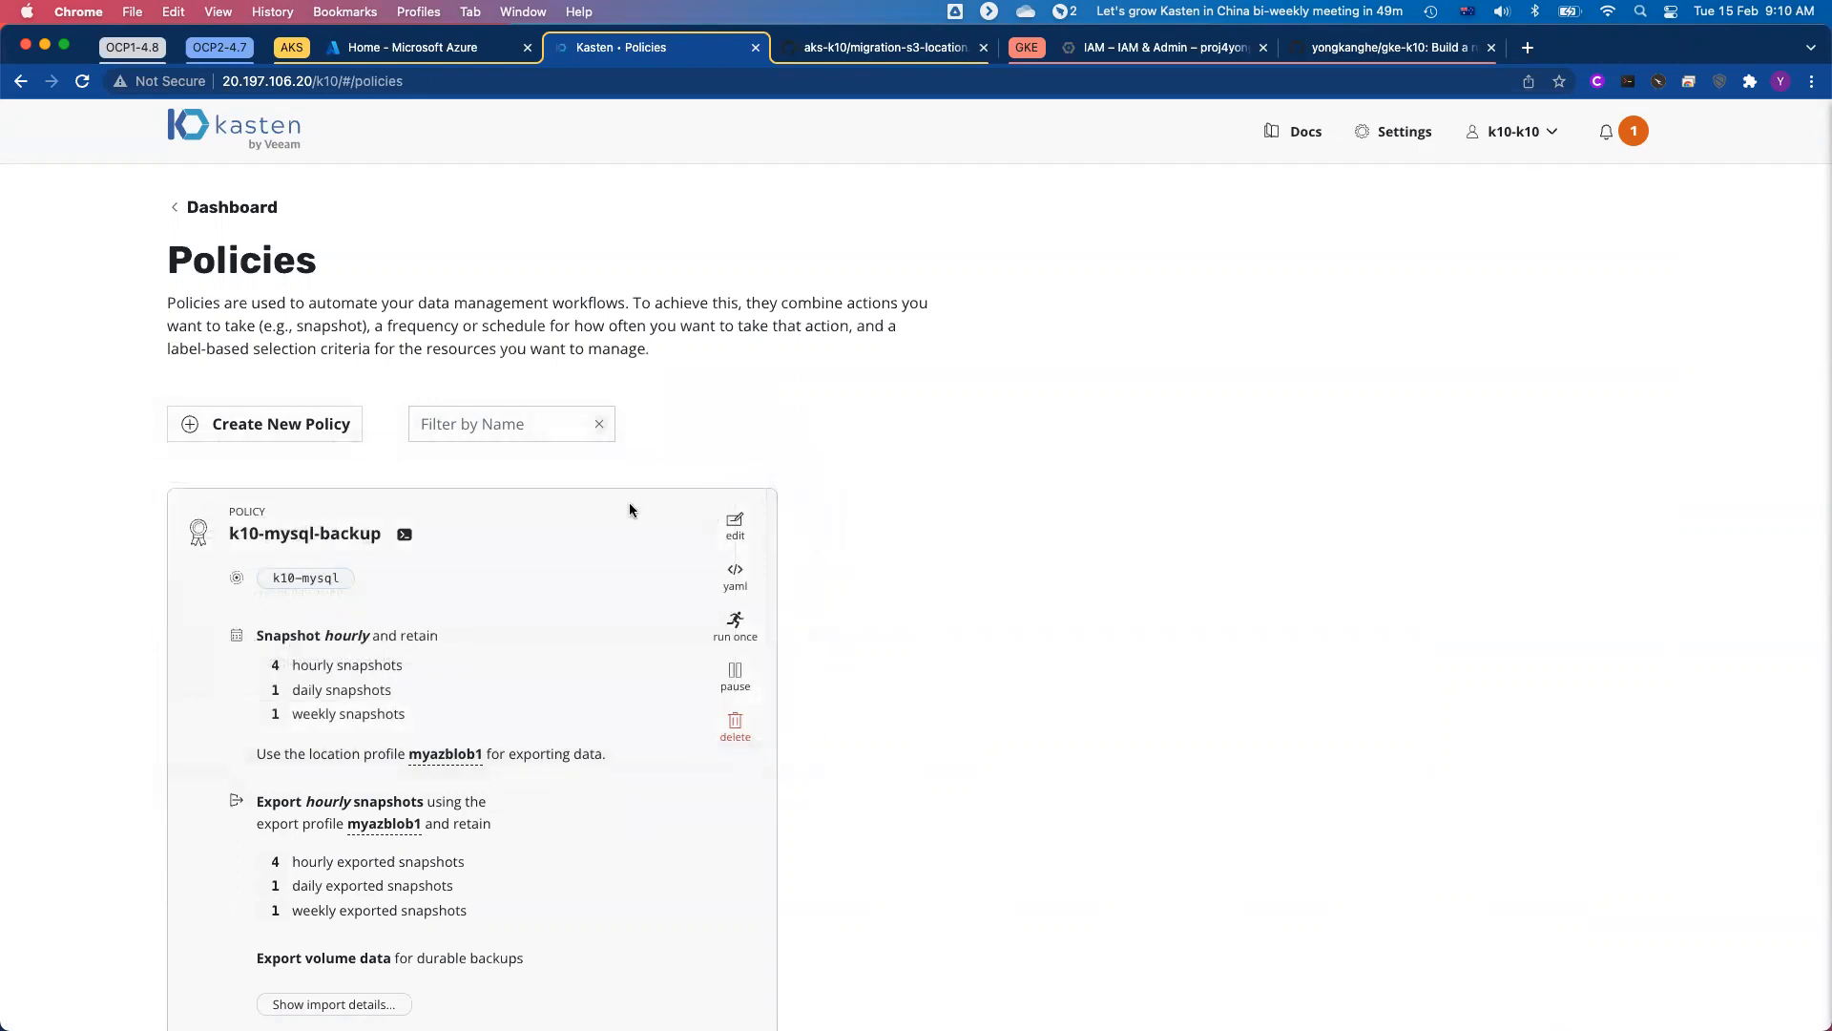
Step: Start a new policy named migration-mysql with hourly snapshots and display its advanced frequency options
left_click(273, 424)
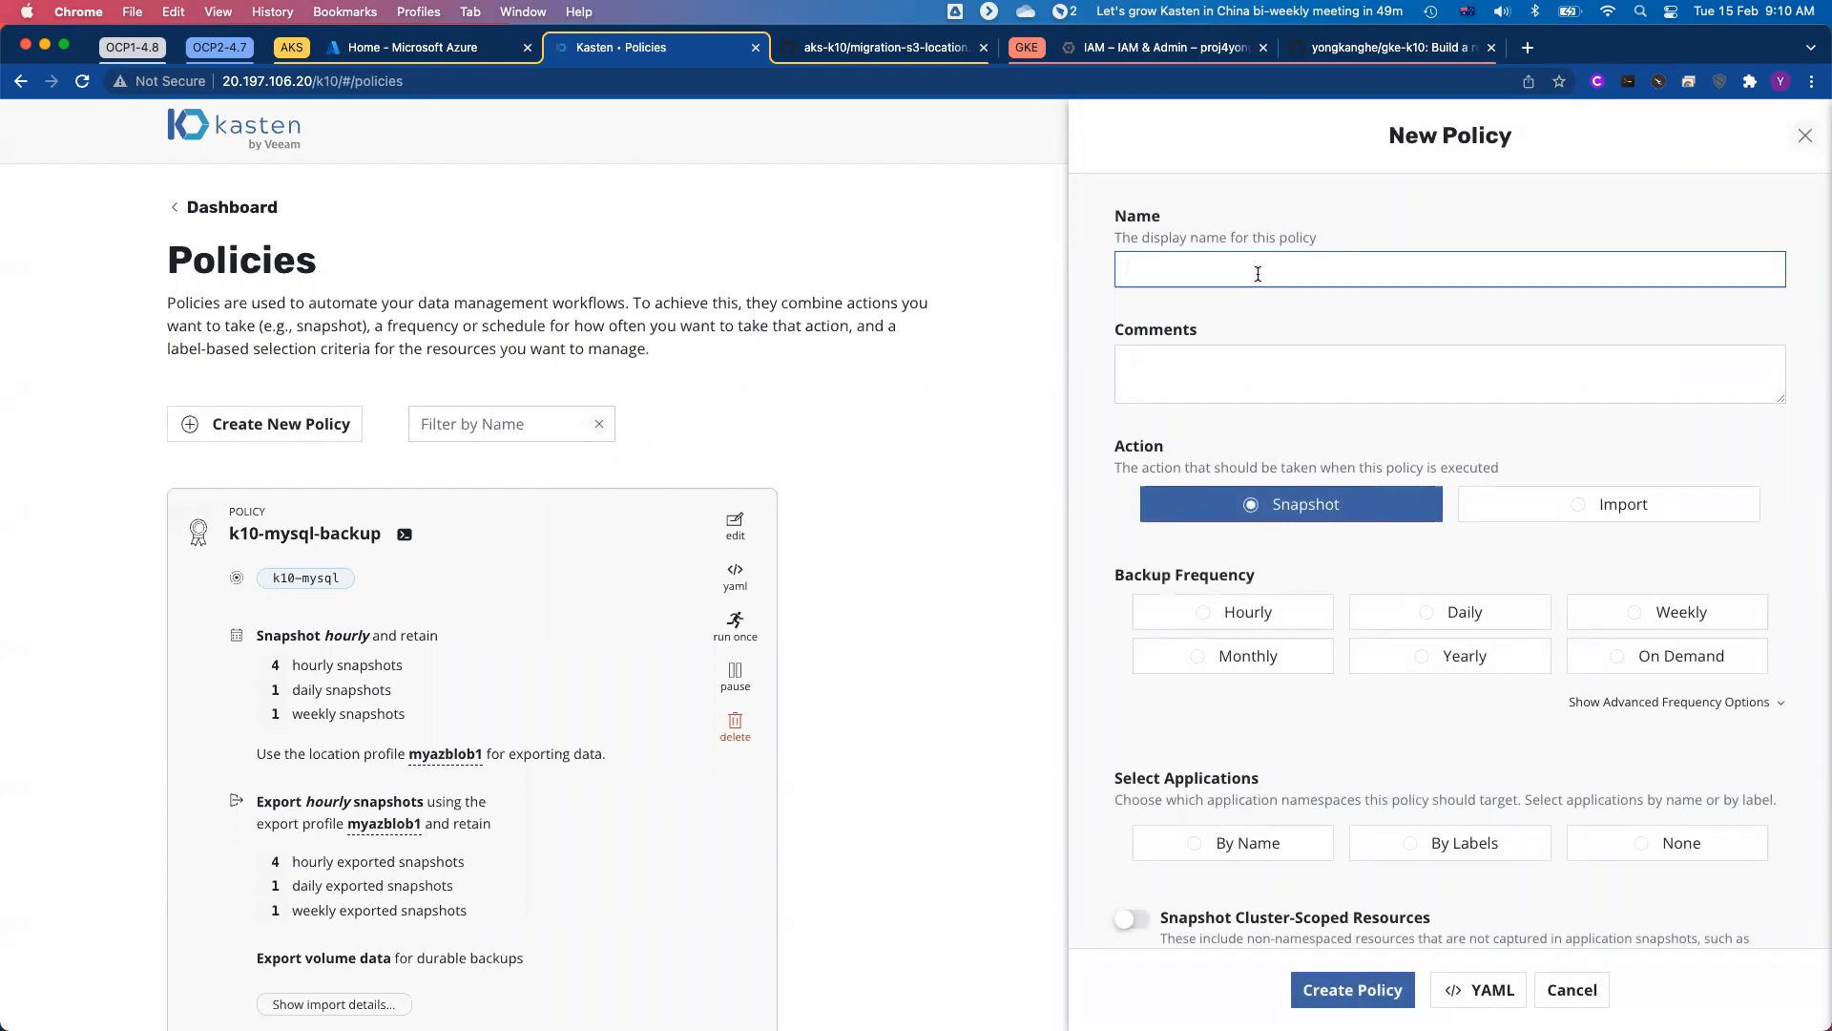
type("migration-mysql")
left_click(1217, 614)
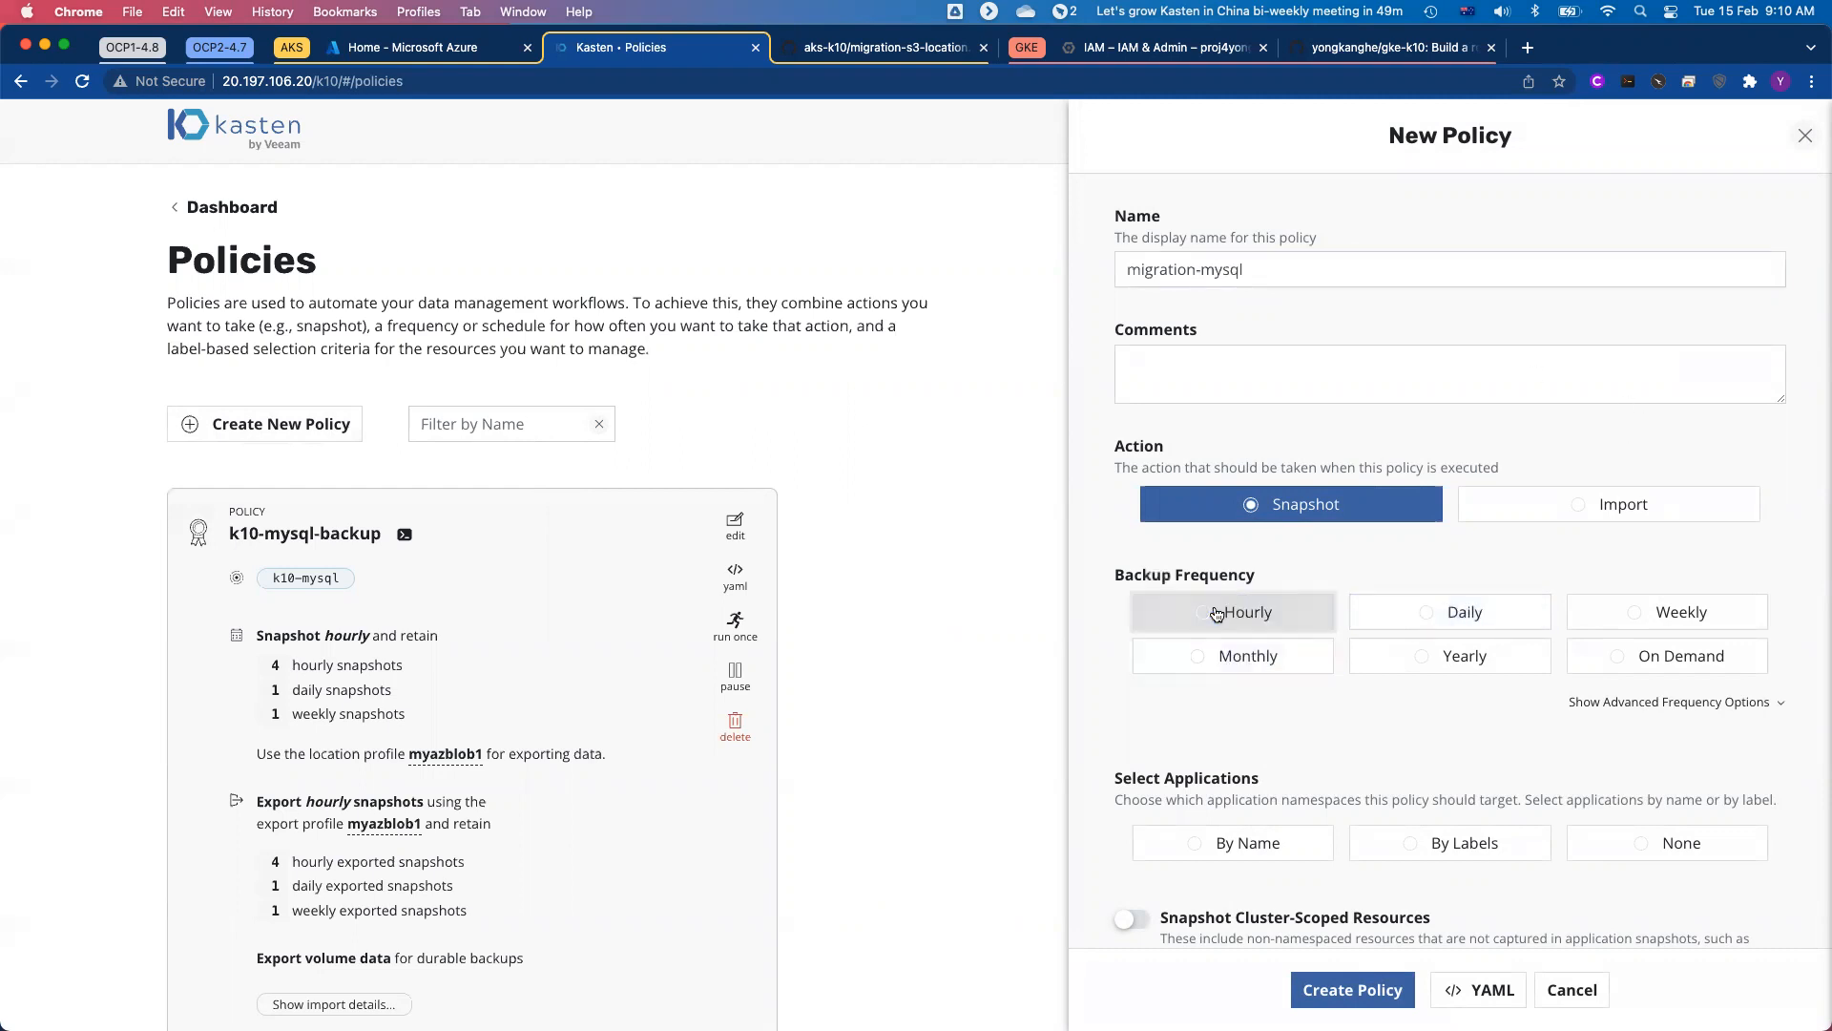
left_click(1641, 704)
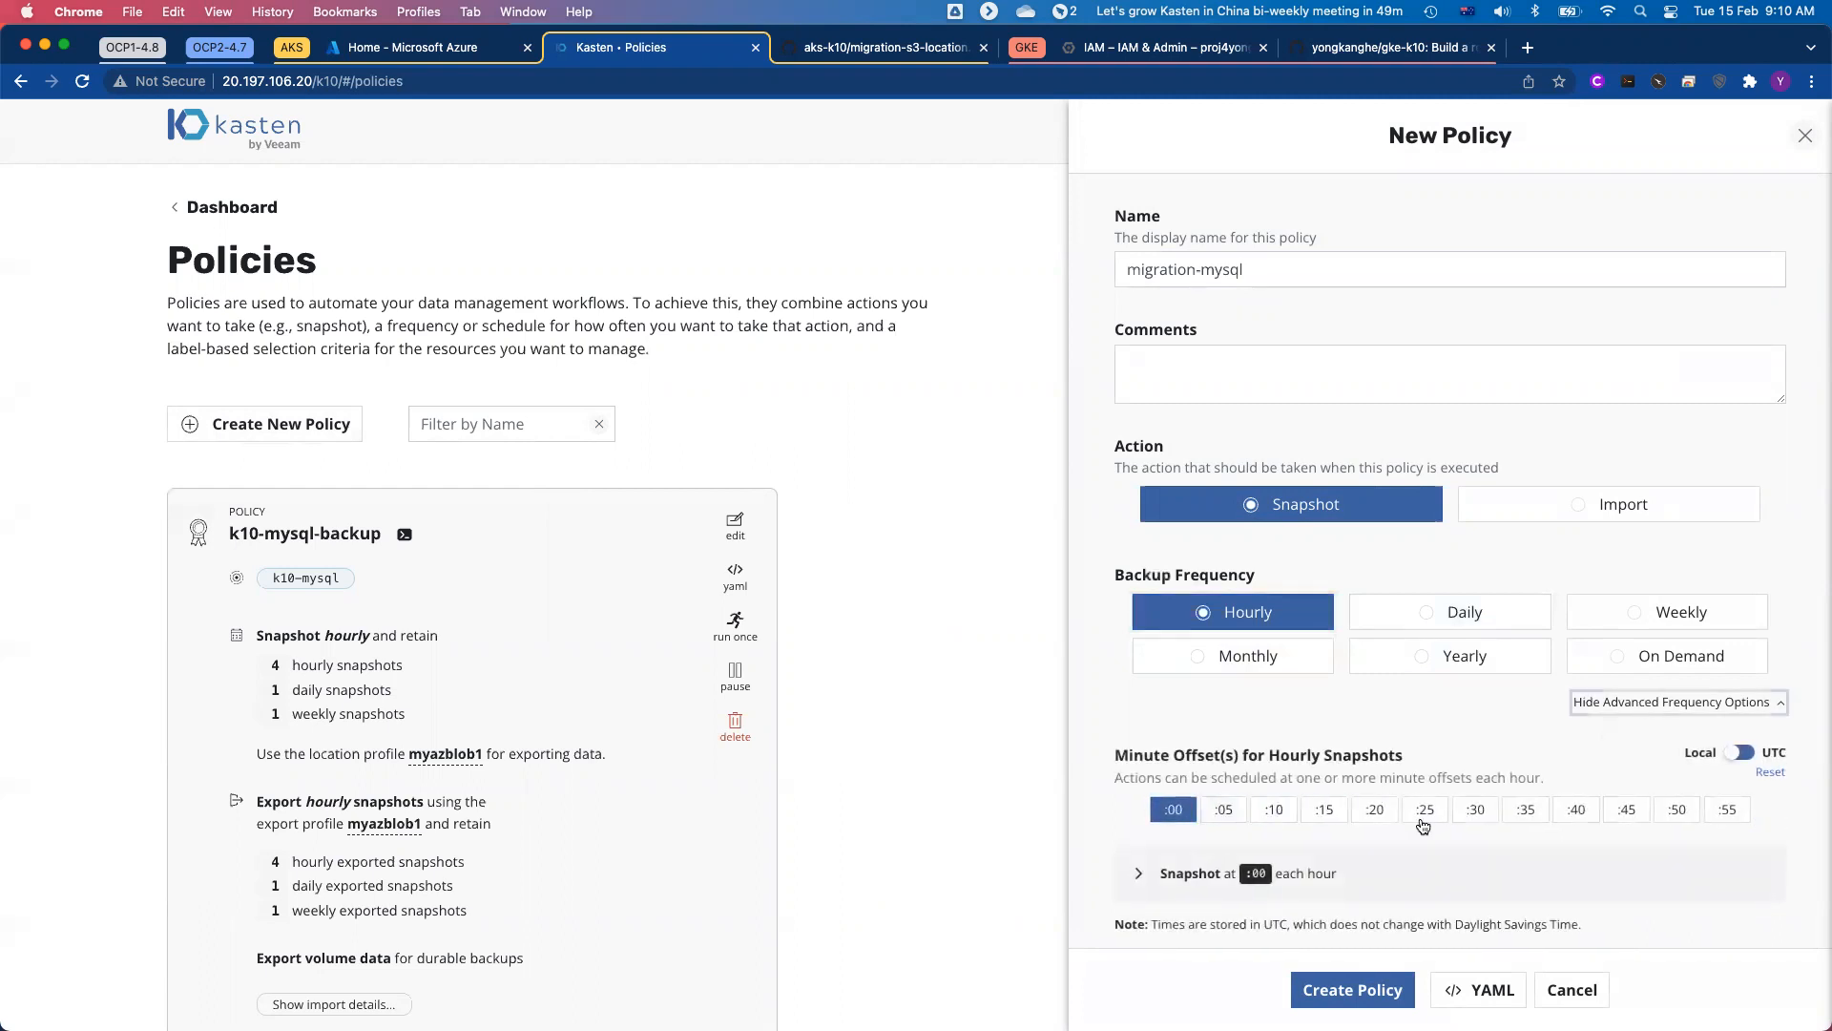
Step: Enable backups via snapshot exports for the new policy, with myaws3-migration as the export location profile
scroll(1631, 681, "down", 3)
scroll(1630, 680, "down", 5)
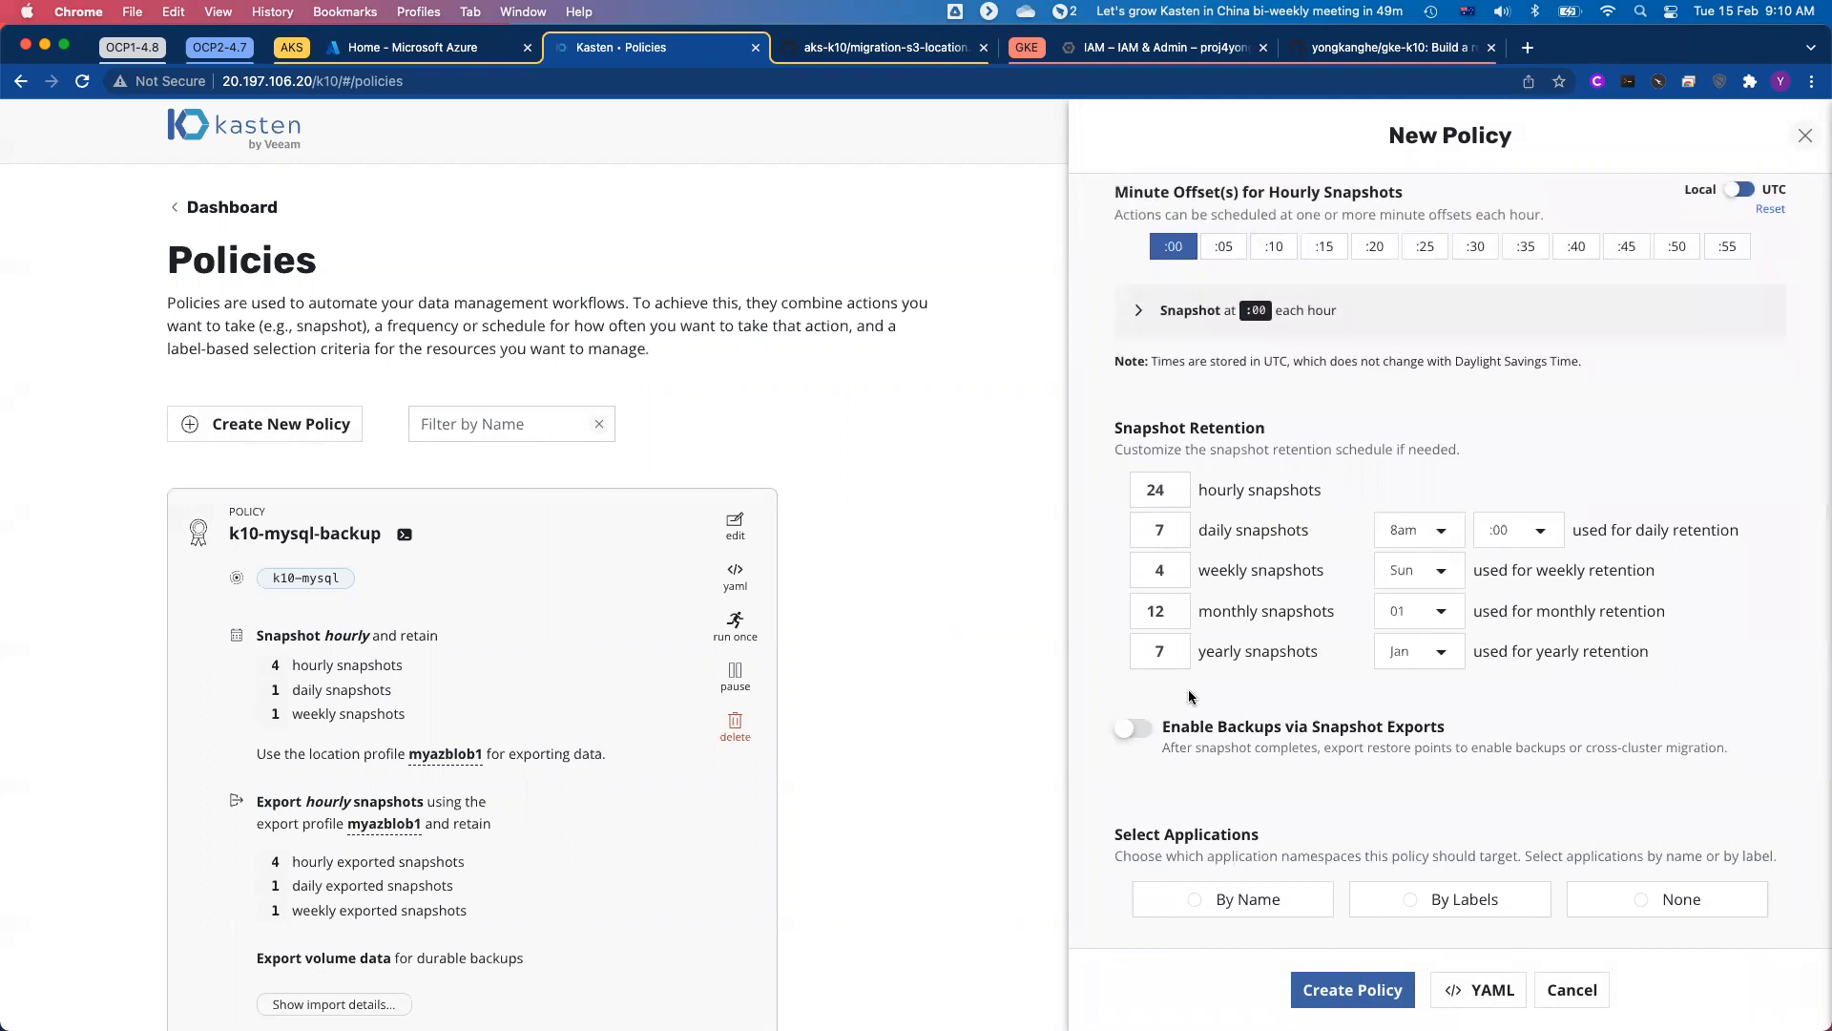
scroll(1309, 693, "down", 2)
left_click(1144, 608)
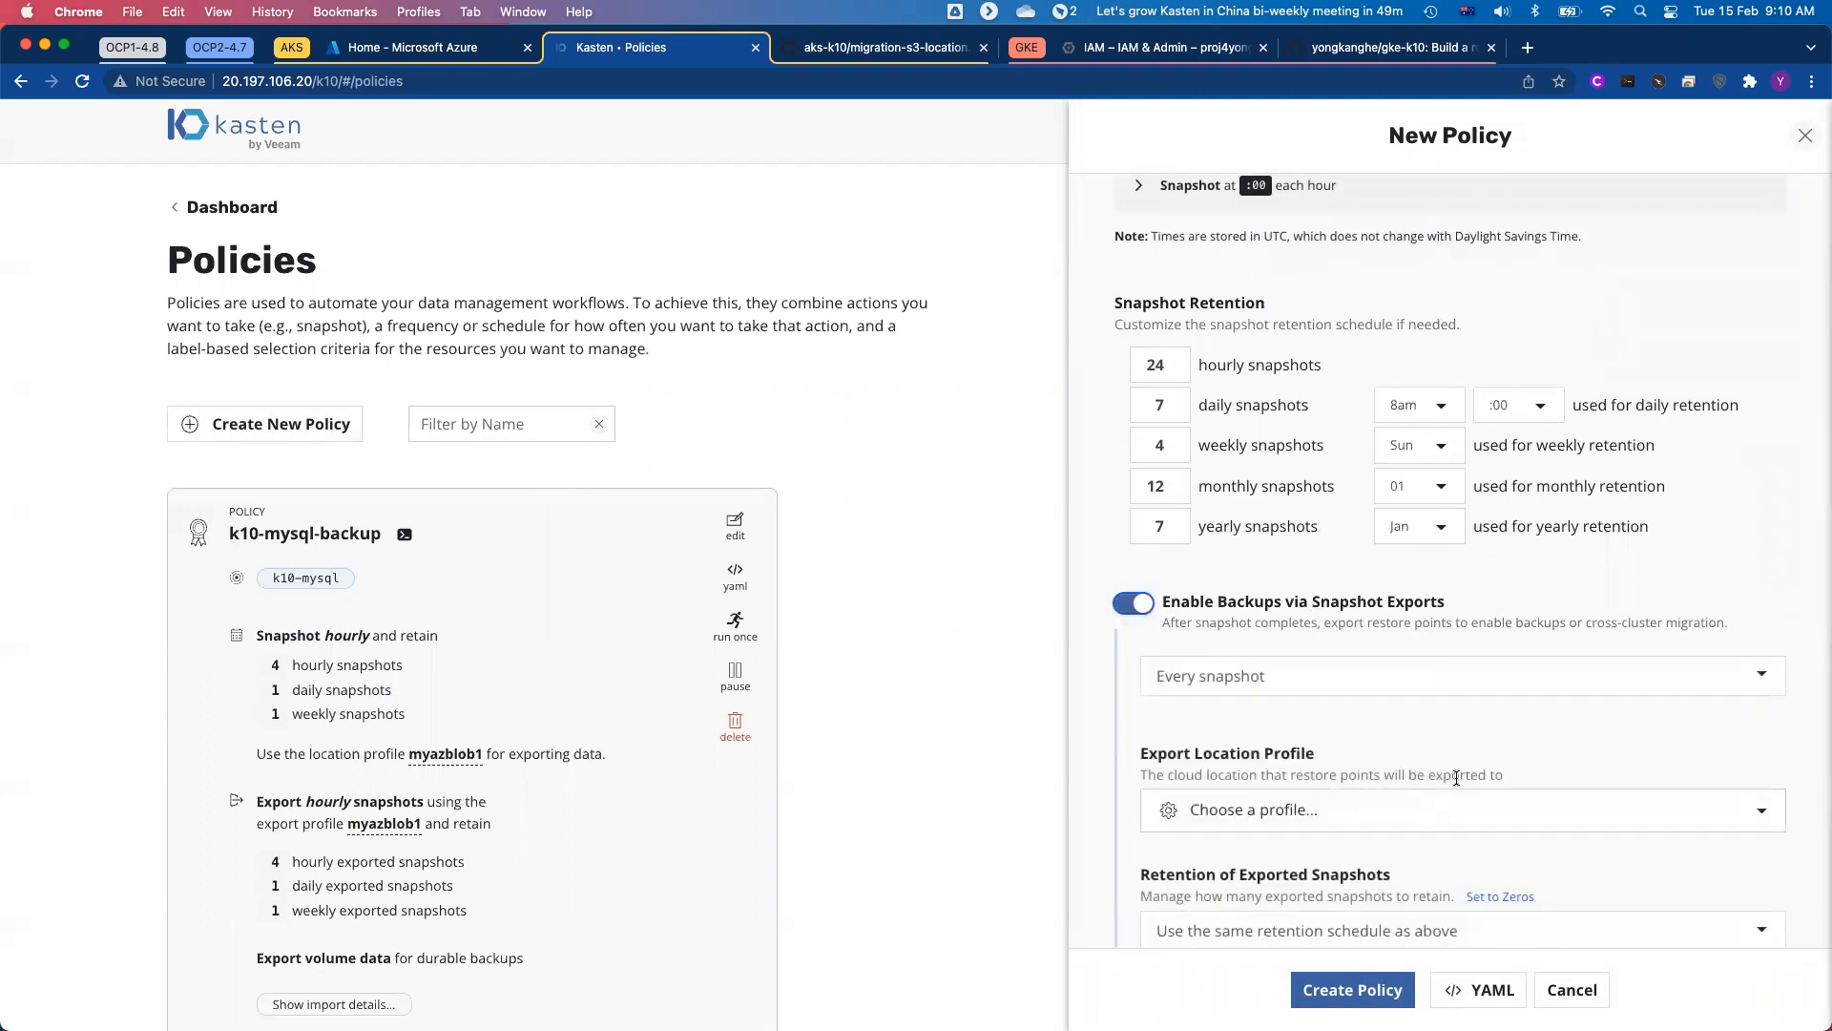
left_click(1422, 809)
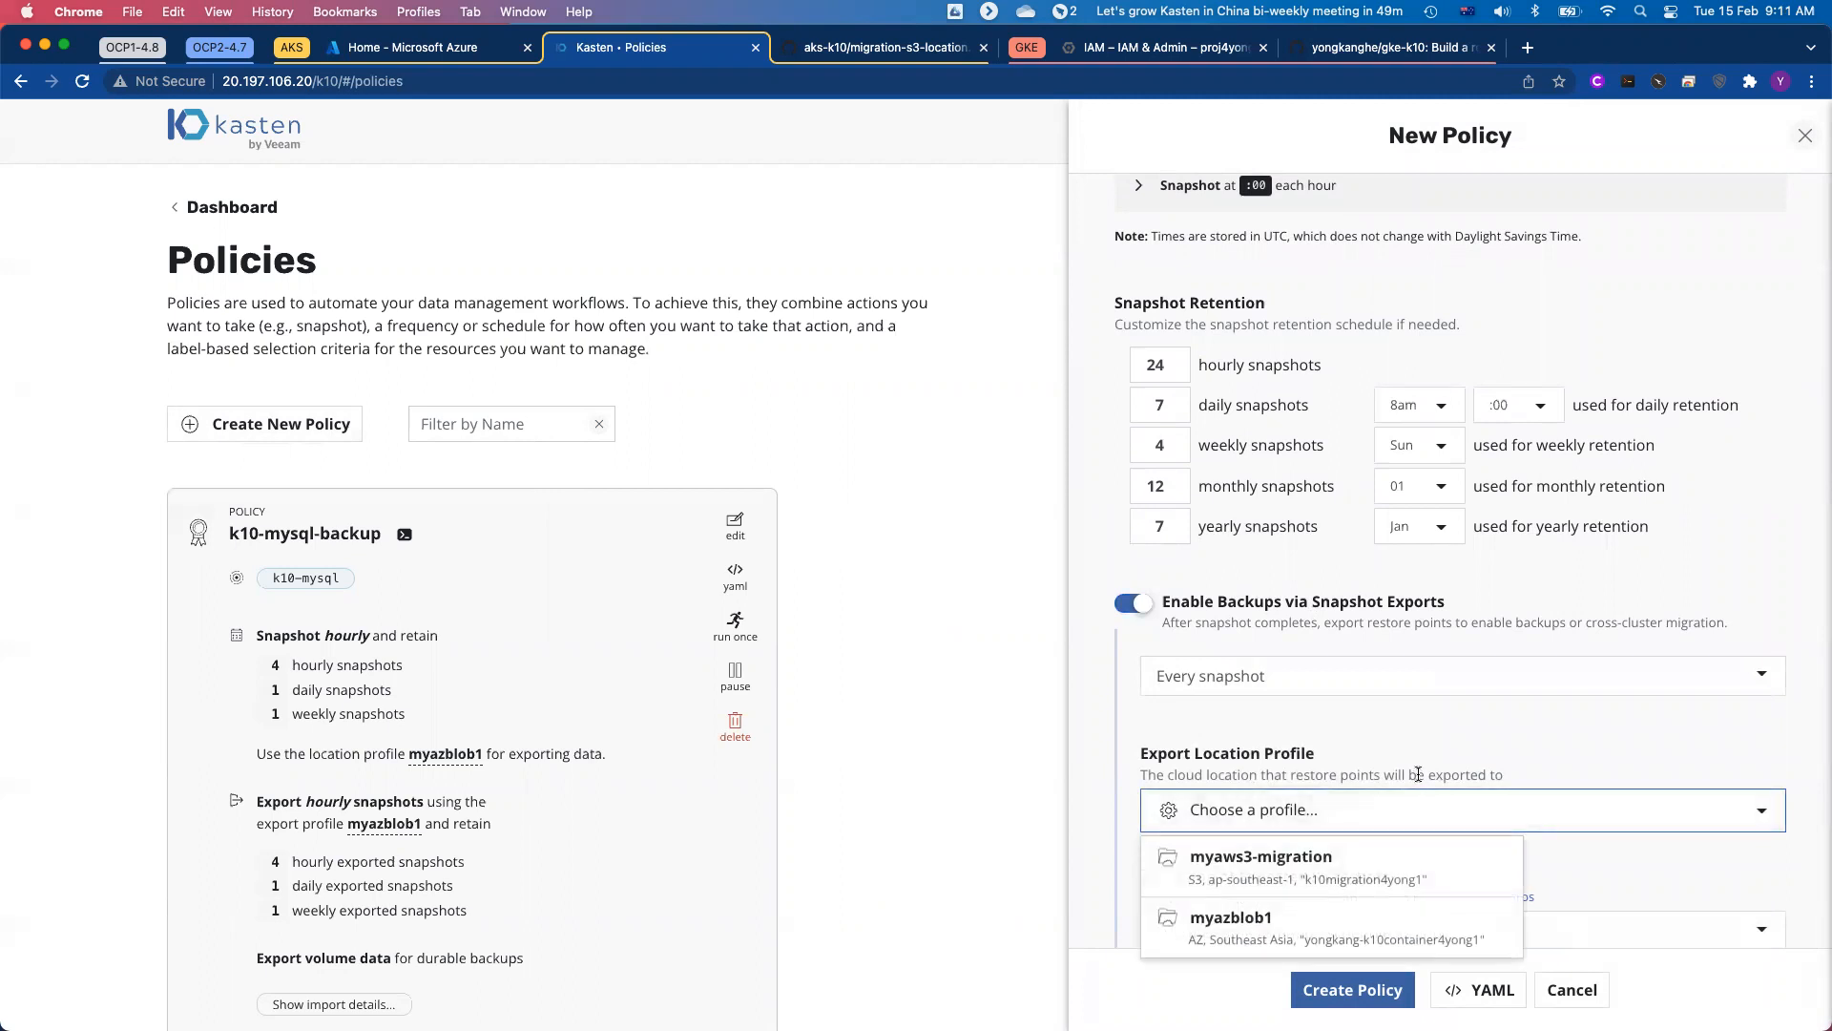
left_click(1288, 879)
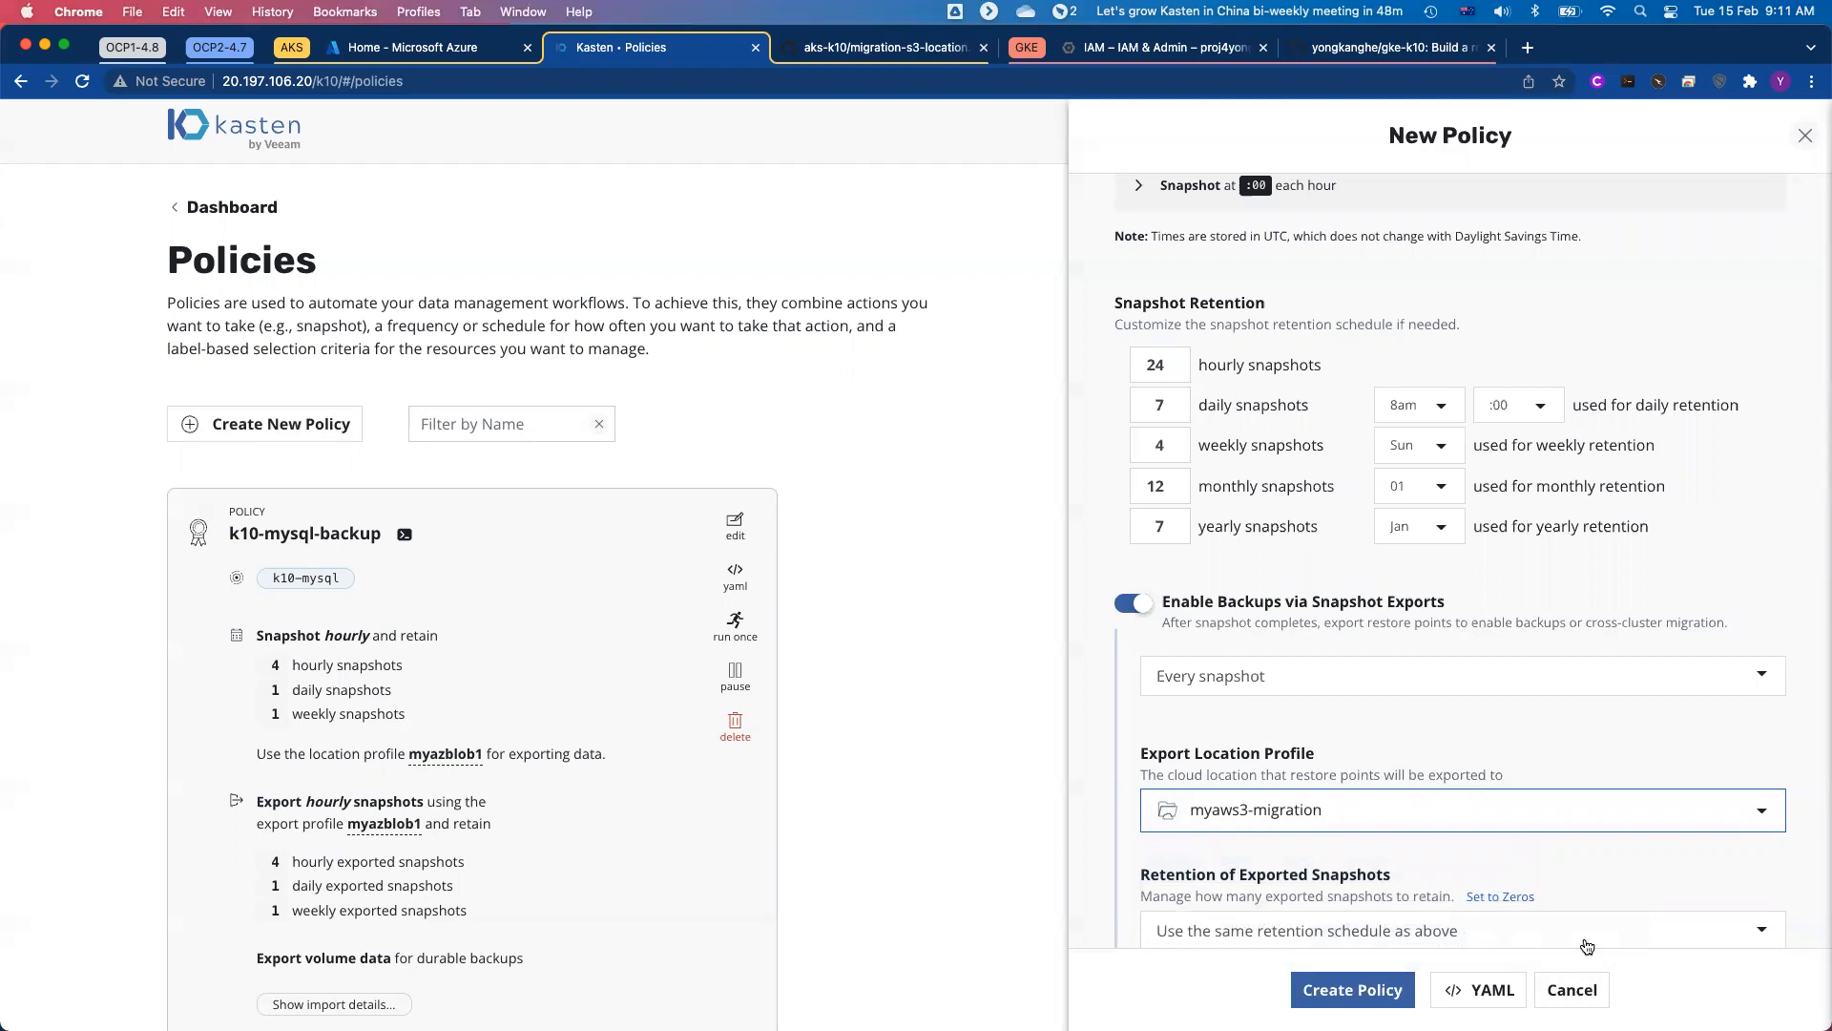
Step: Target the policy at applications by name and select k10-mysql
left_click(1508, 1000)
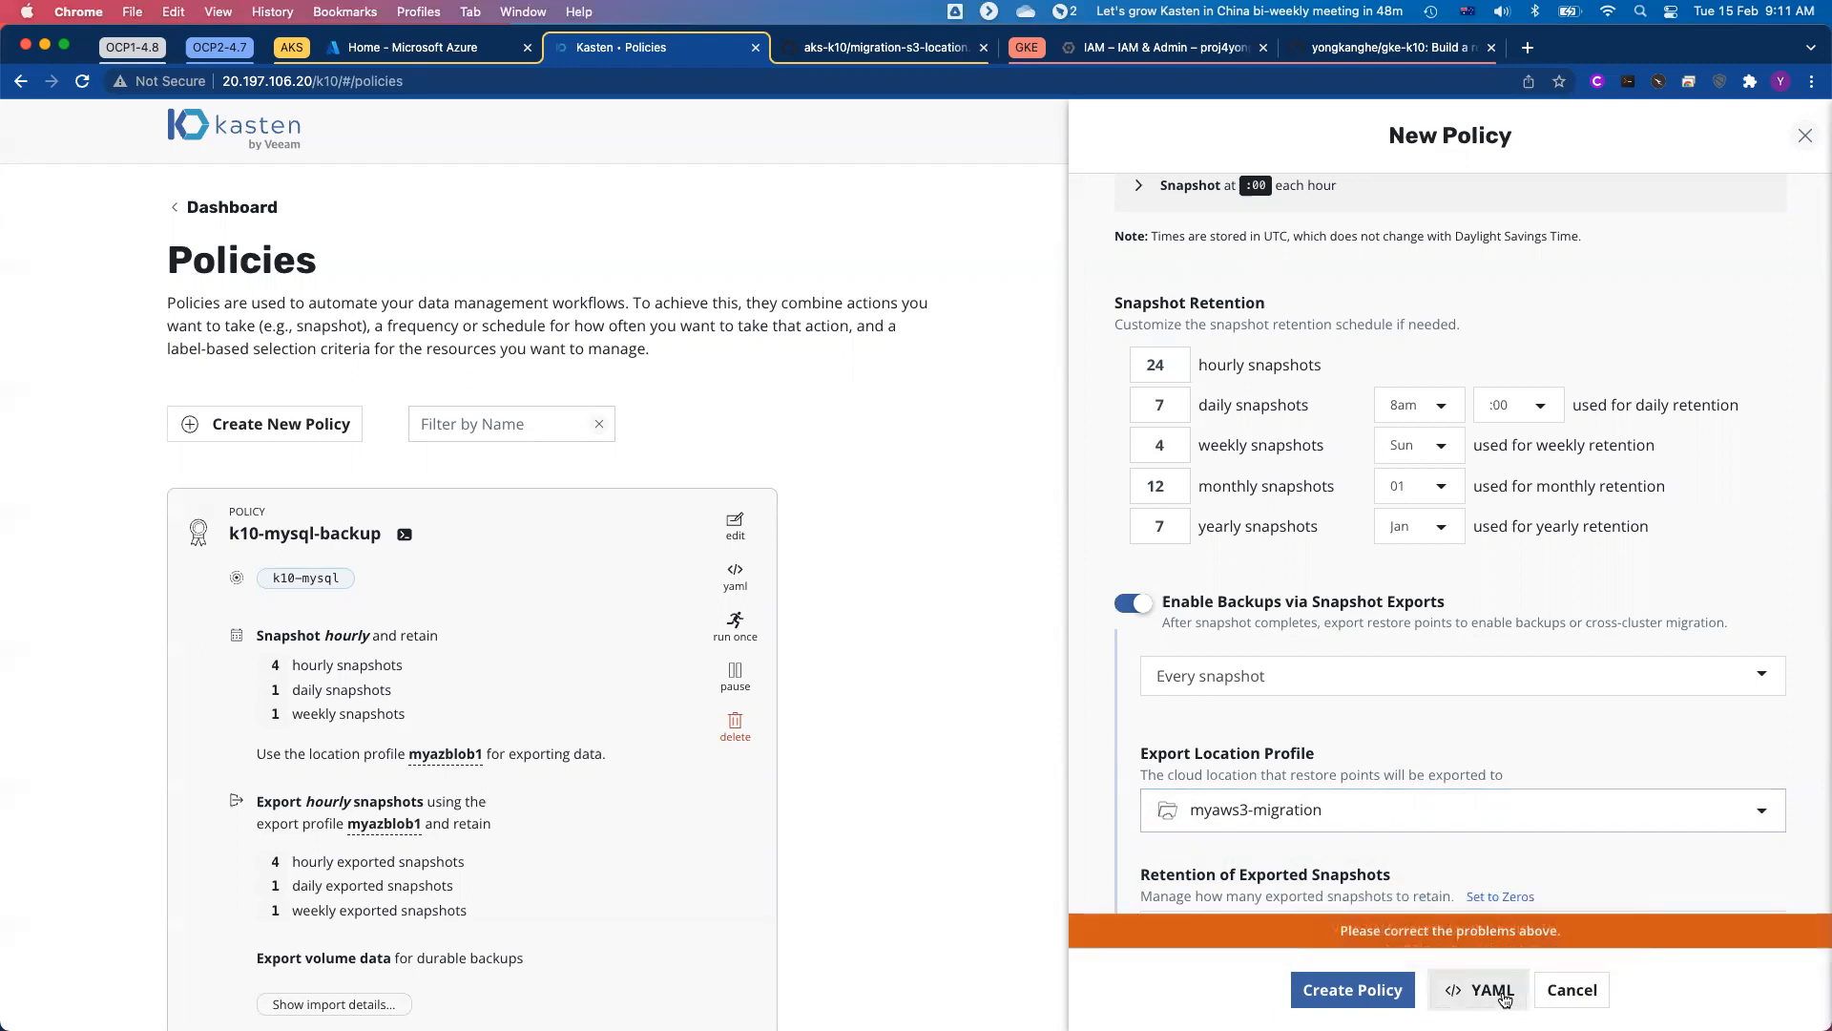
scroll(1639, 797, "up", 7)
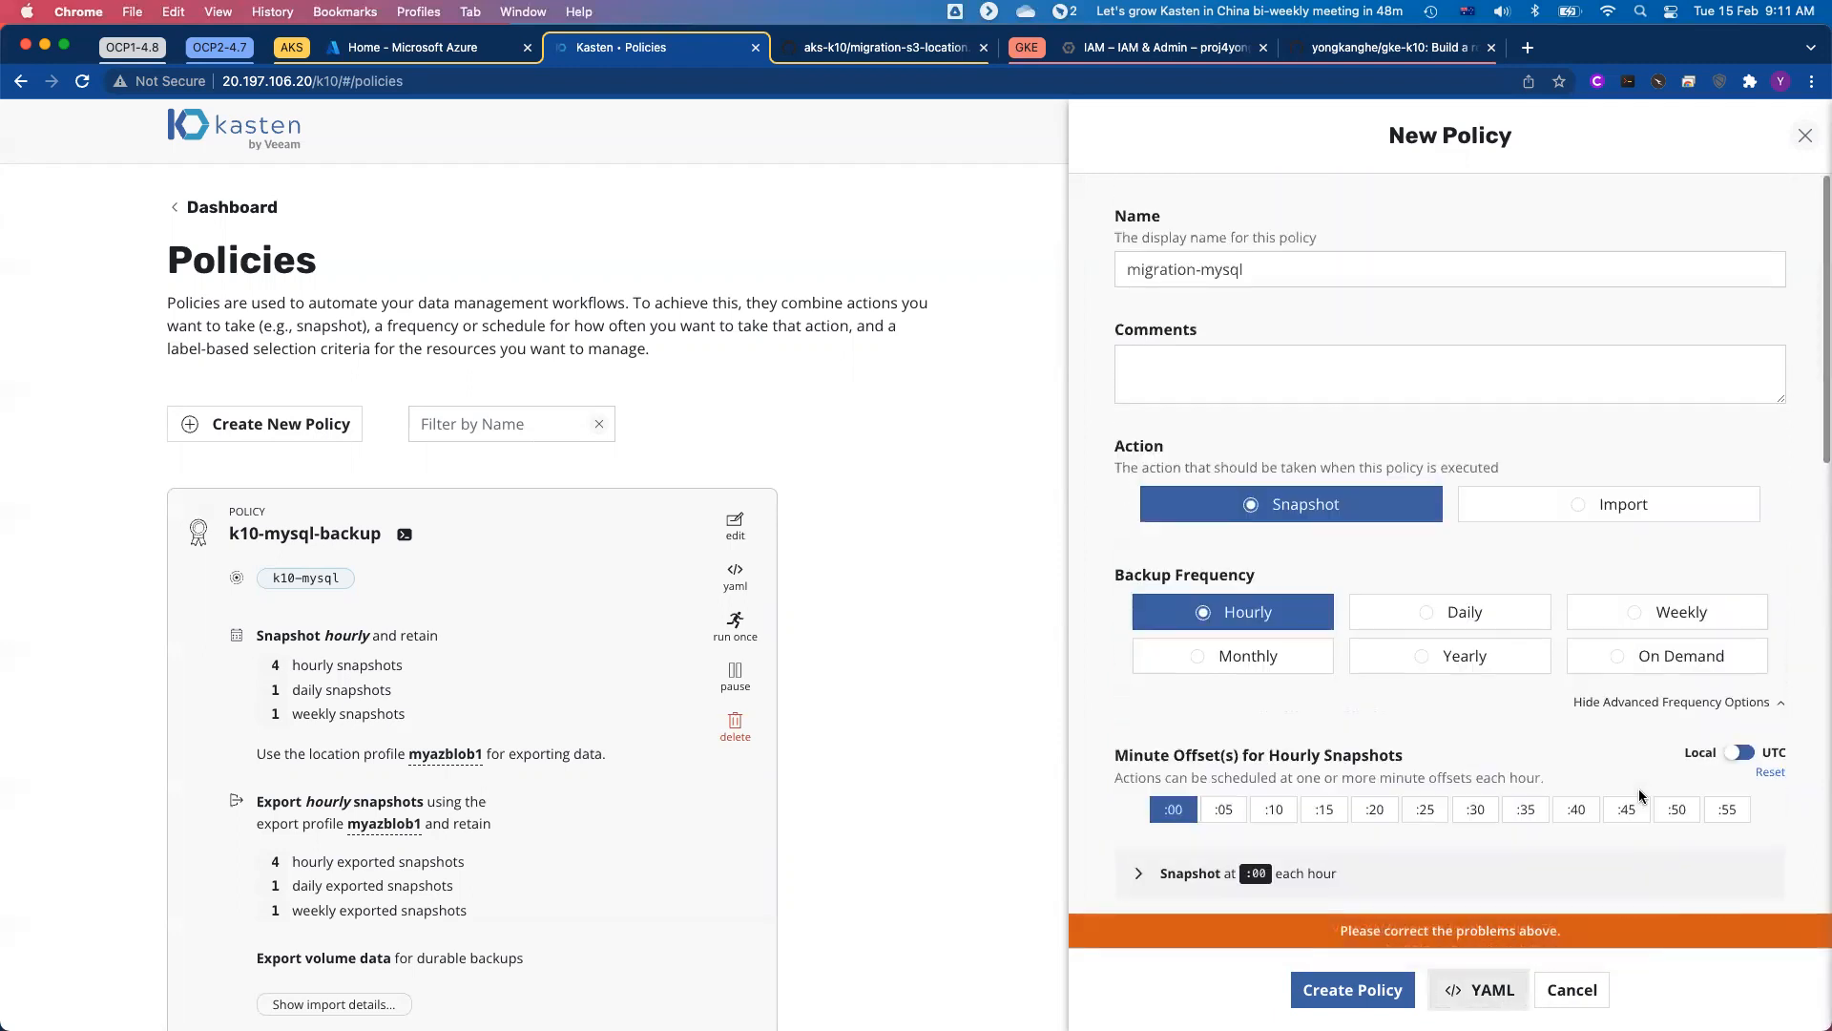
scroll(1639, 797, "down", 12)
scroll(1640, 797, "down", 3)
left_click(1240, 604)
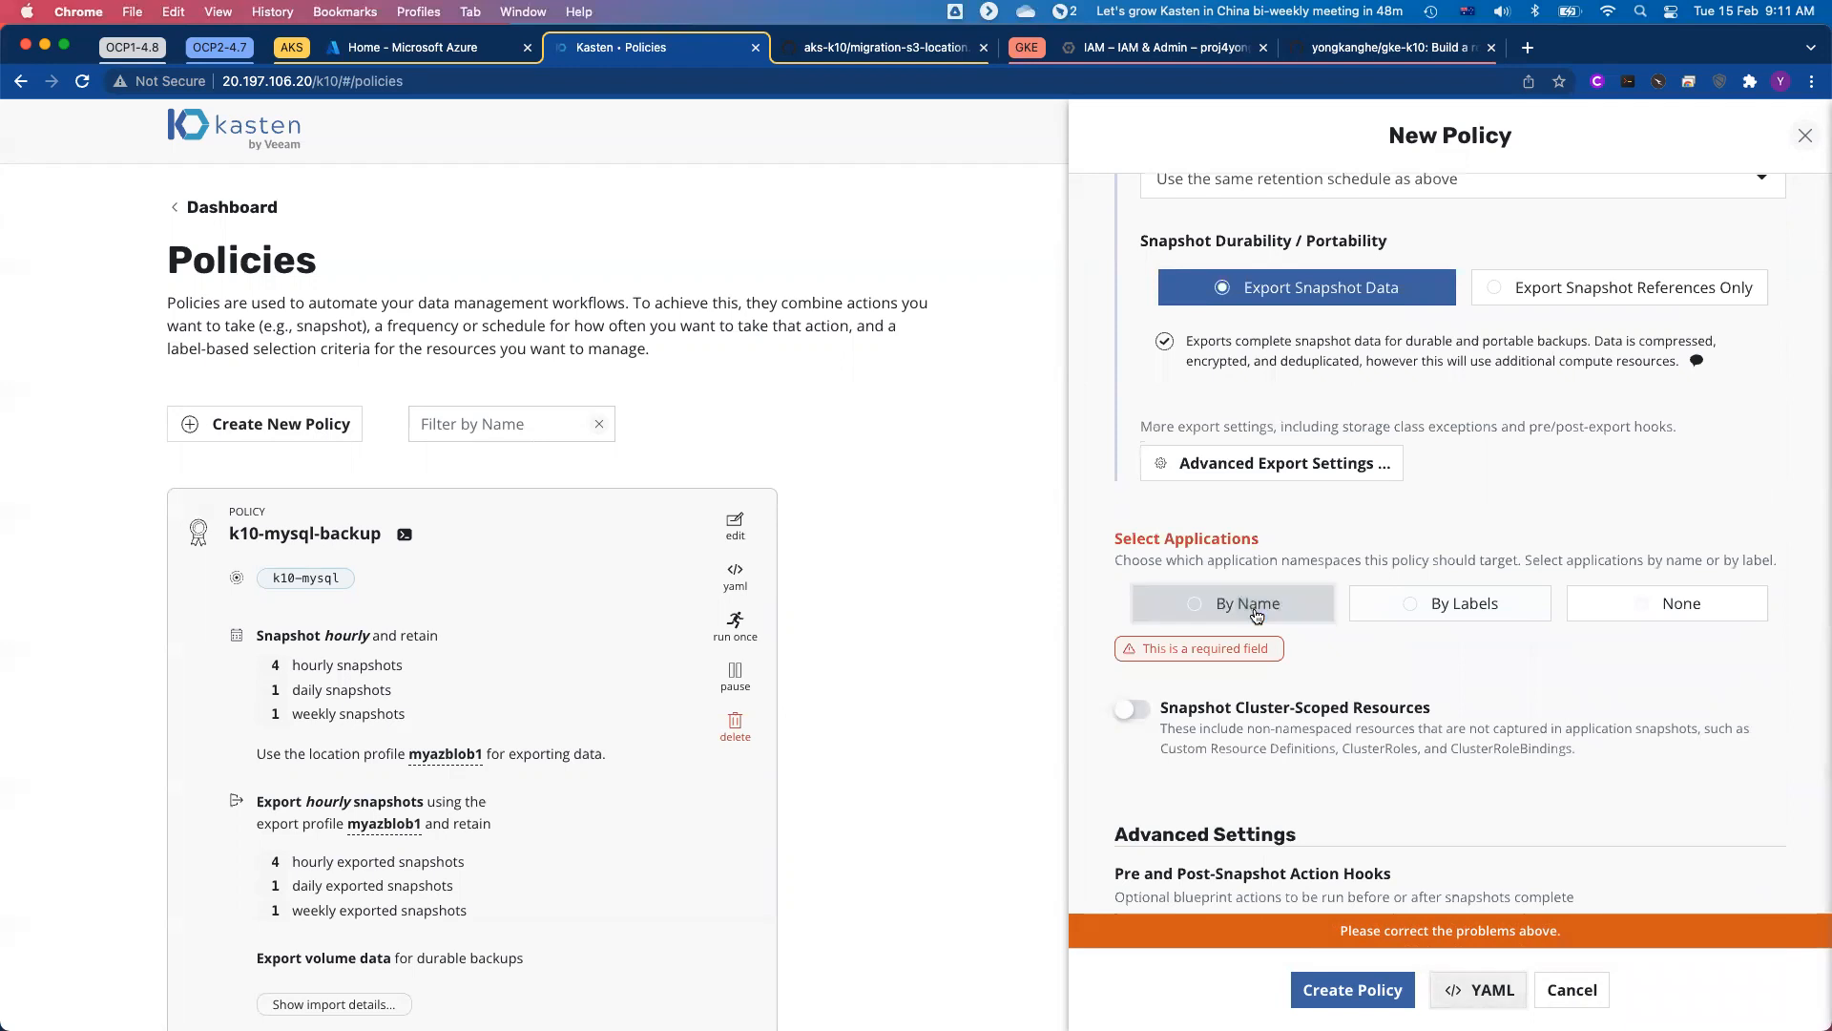
left_click(1304, 718)
left_click(1212, 809)
scroll(1386, 747, "down", 4)
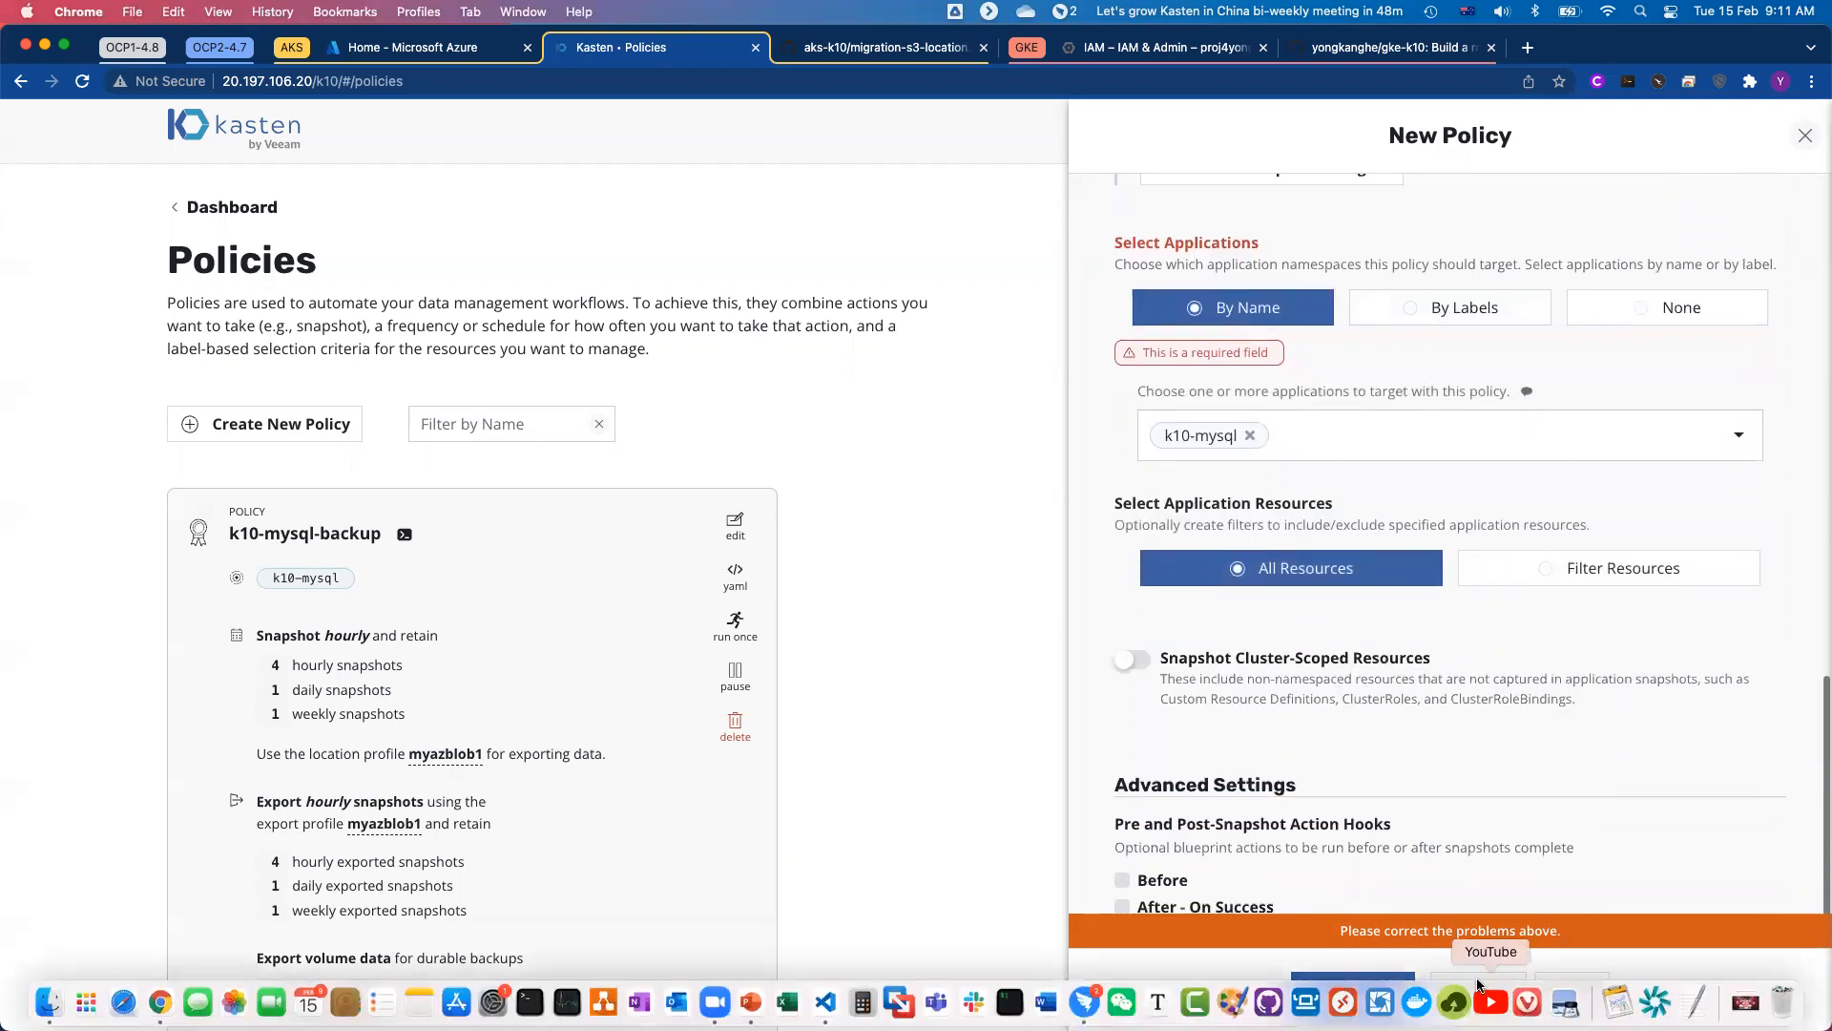
Step: Display the migration-mysql policy's YAML, copy it to the clipboard, and cancel the new policy
left_click(1476, 987)
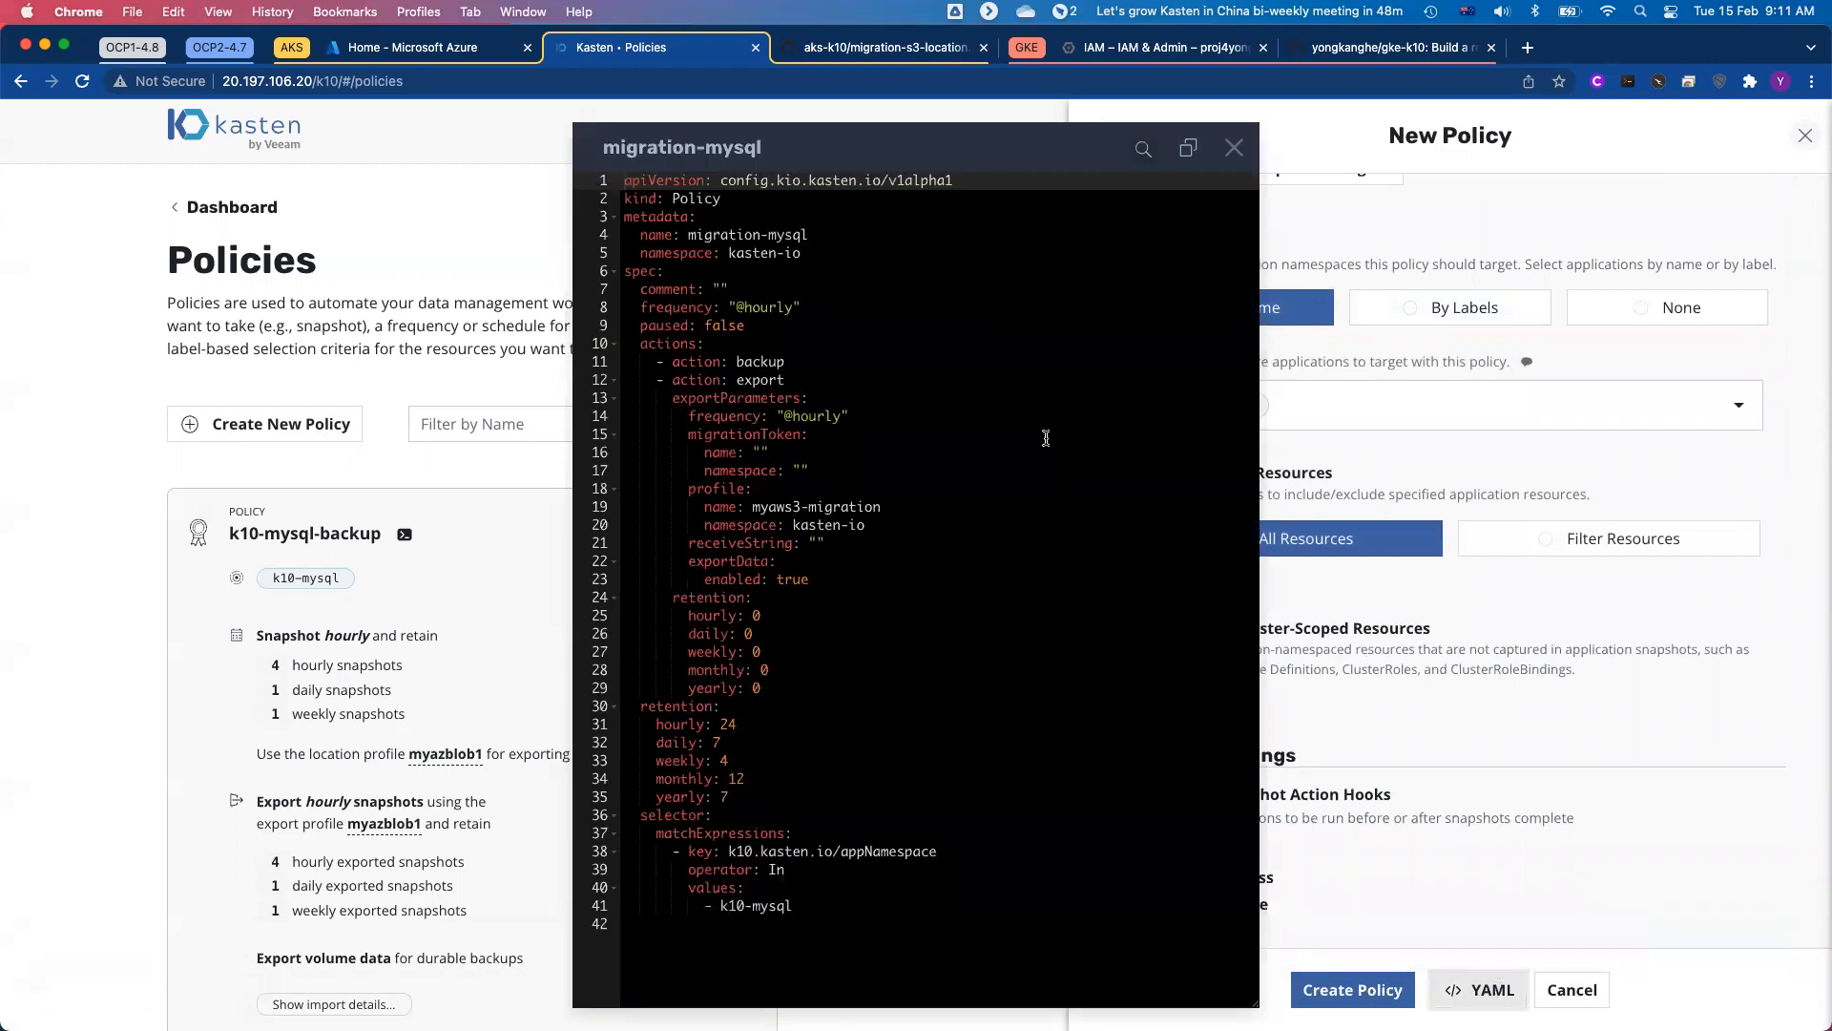
left_click(1187, 149)
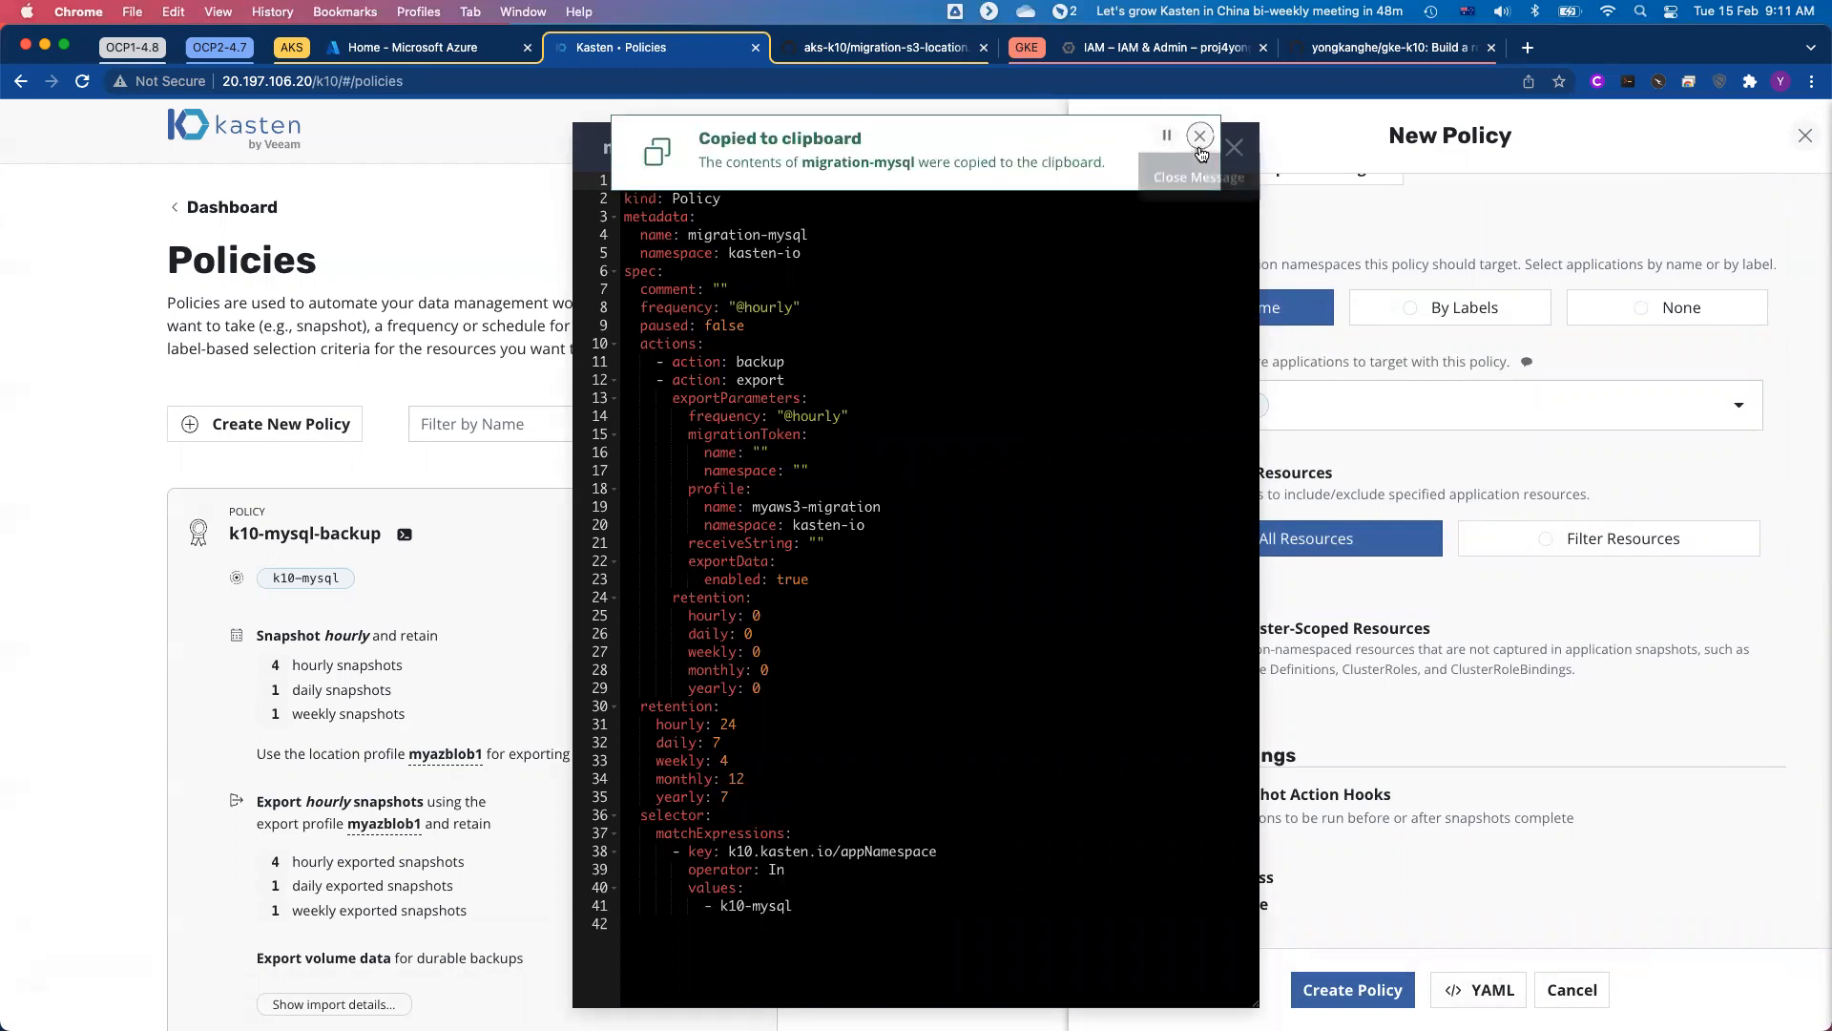
left_click(1234, 147)
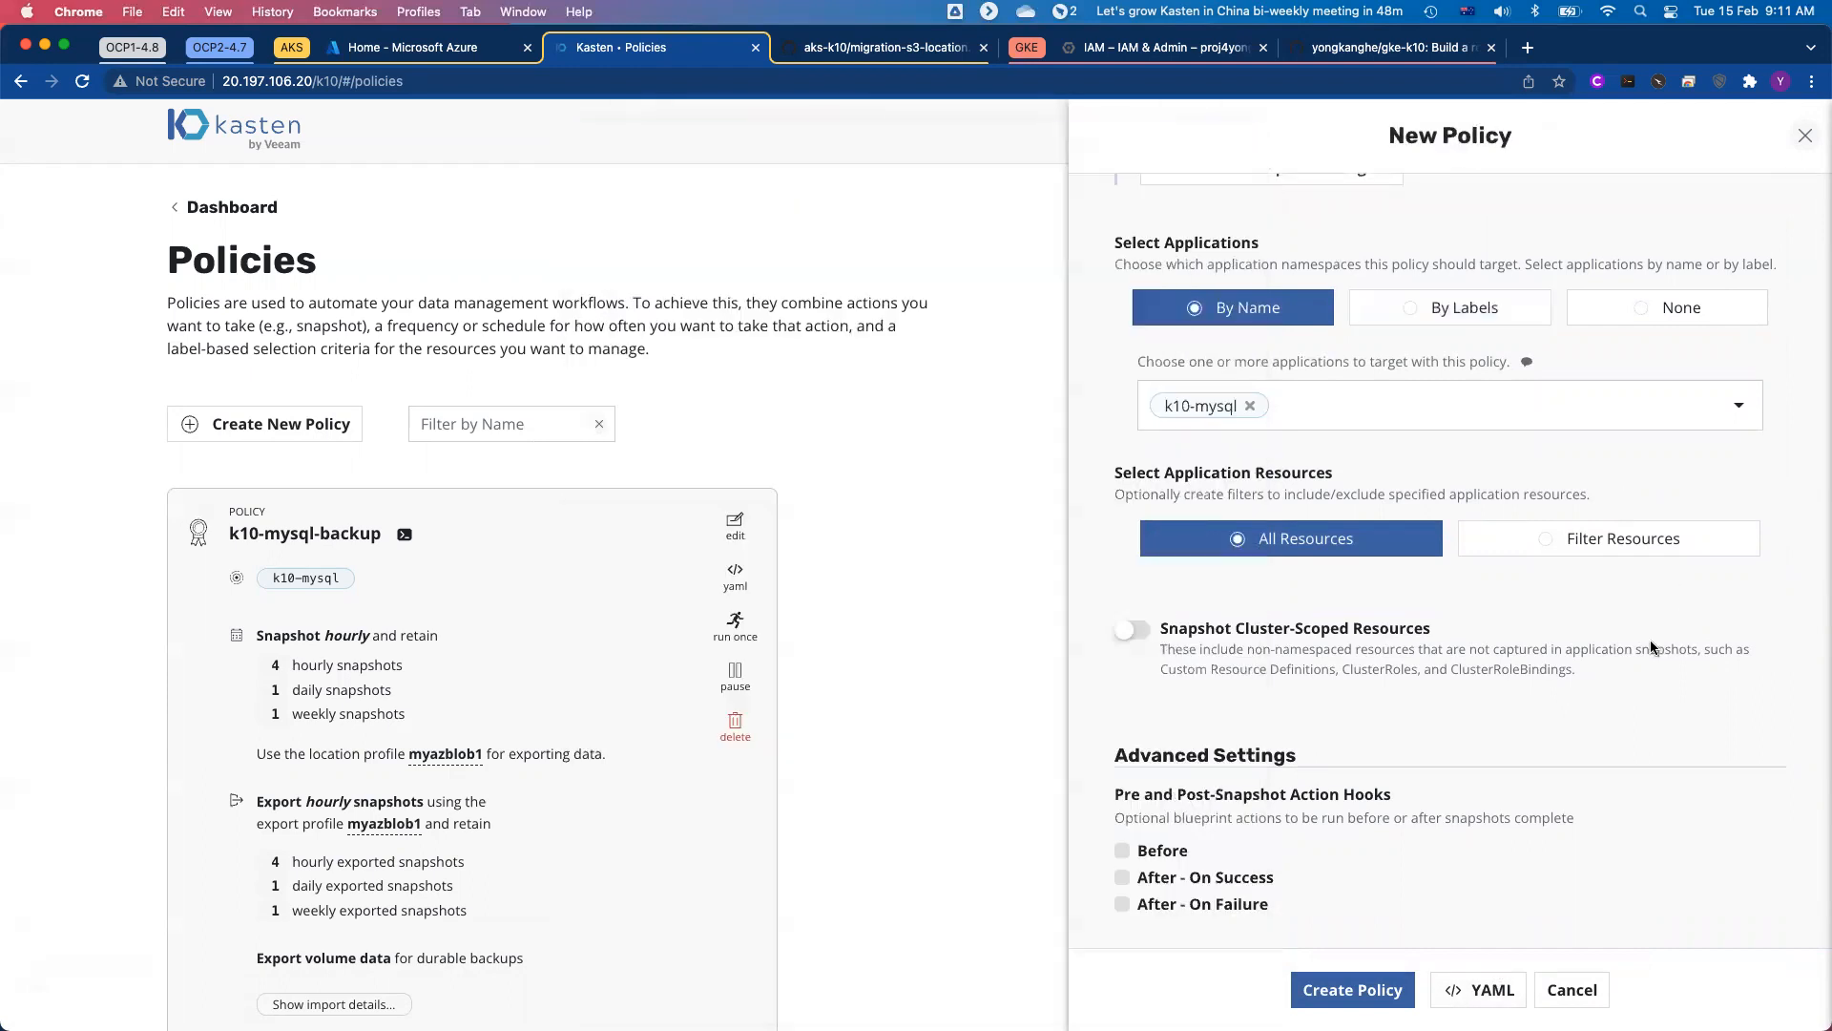
left_click(1571, 990)
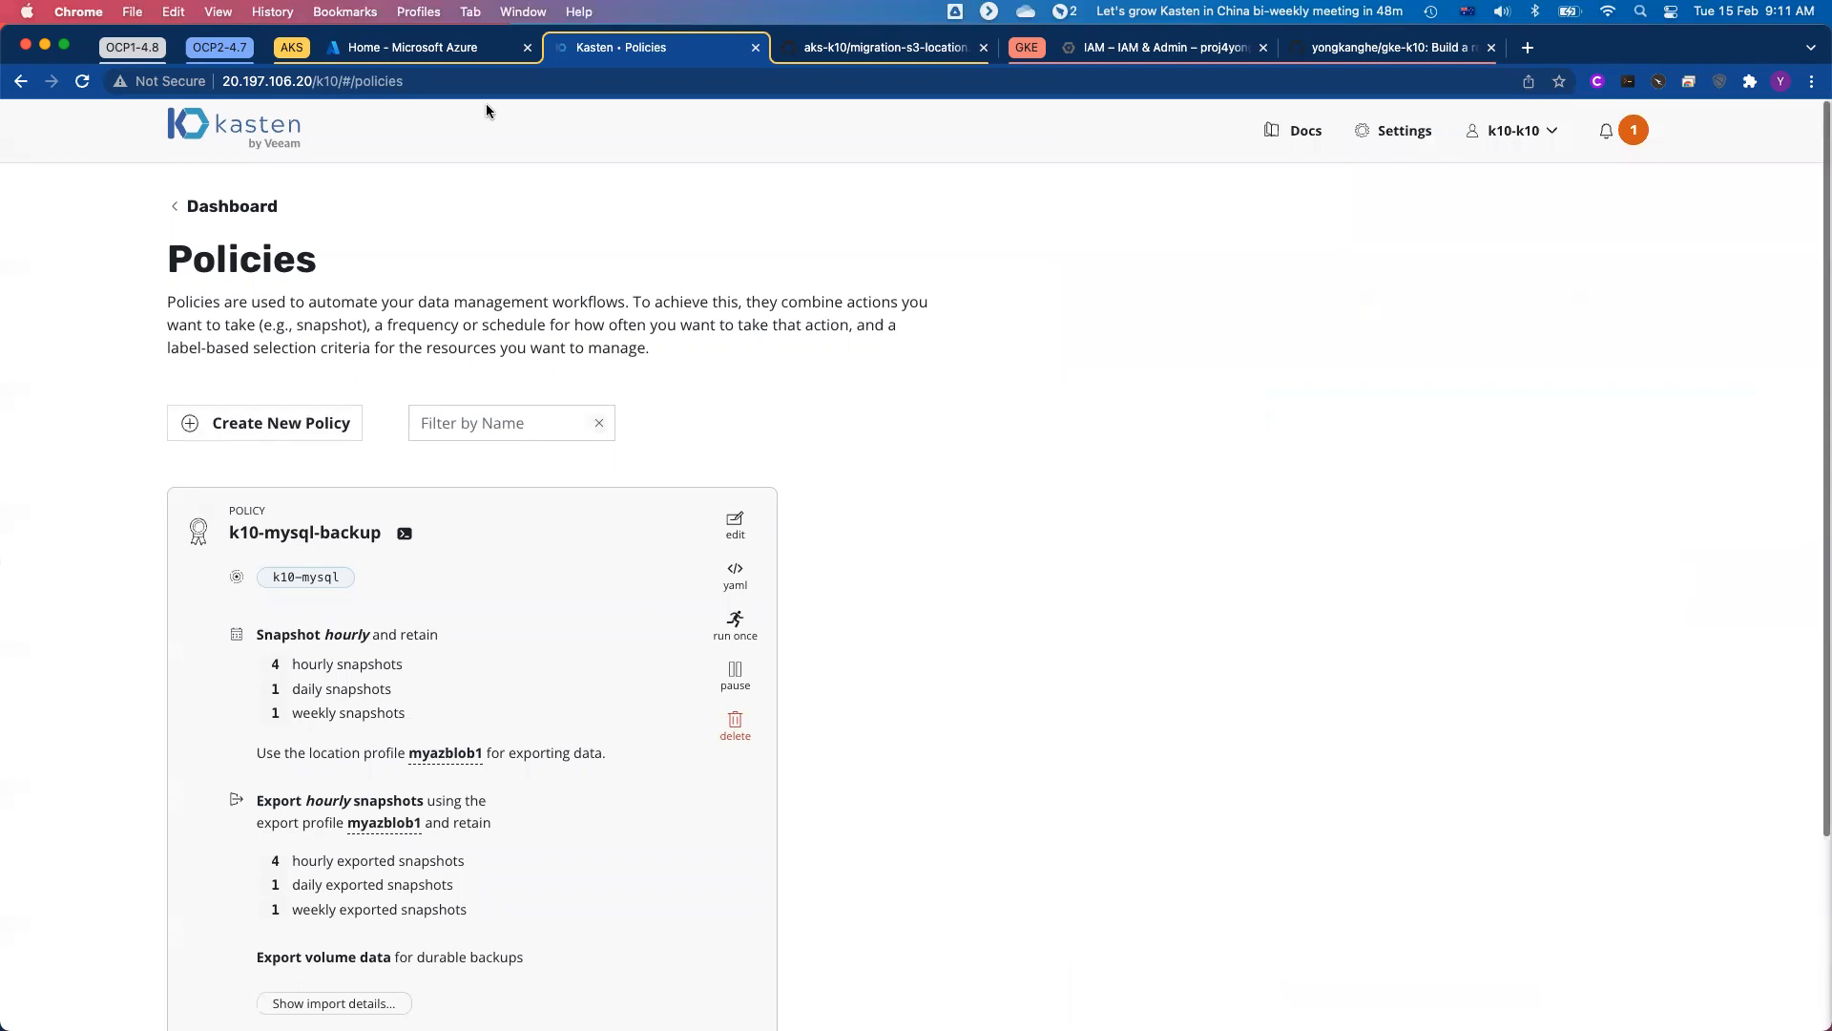
Step: Switch to the Azure Cloud Shell and run the ./aks2gke-mysql-policy.sh script to create the migration policy
left_click(435, 46)
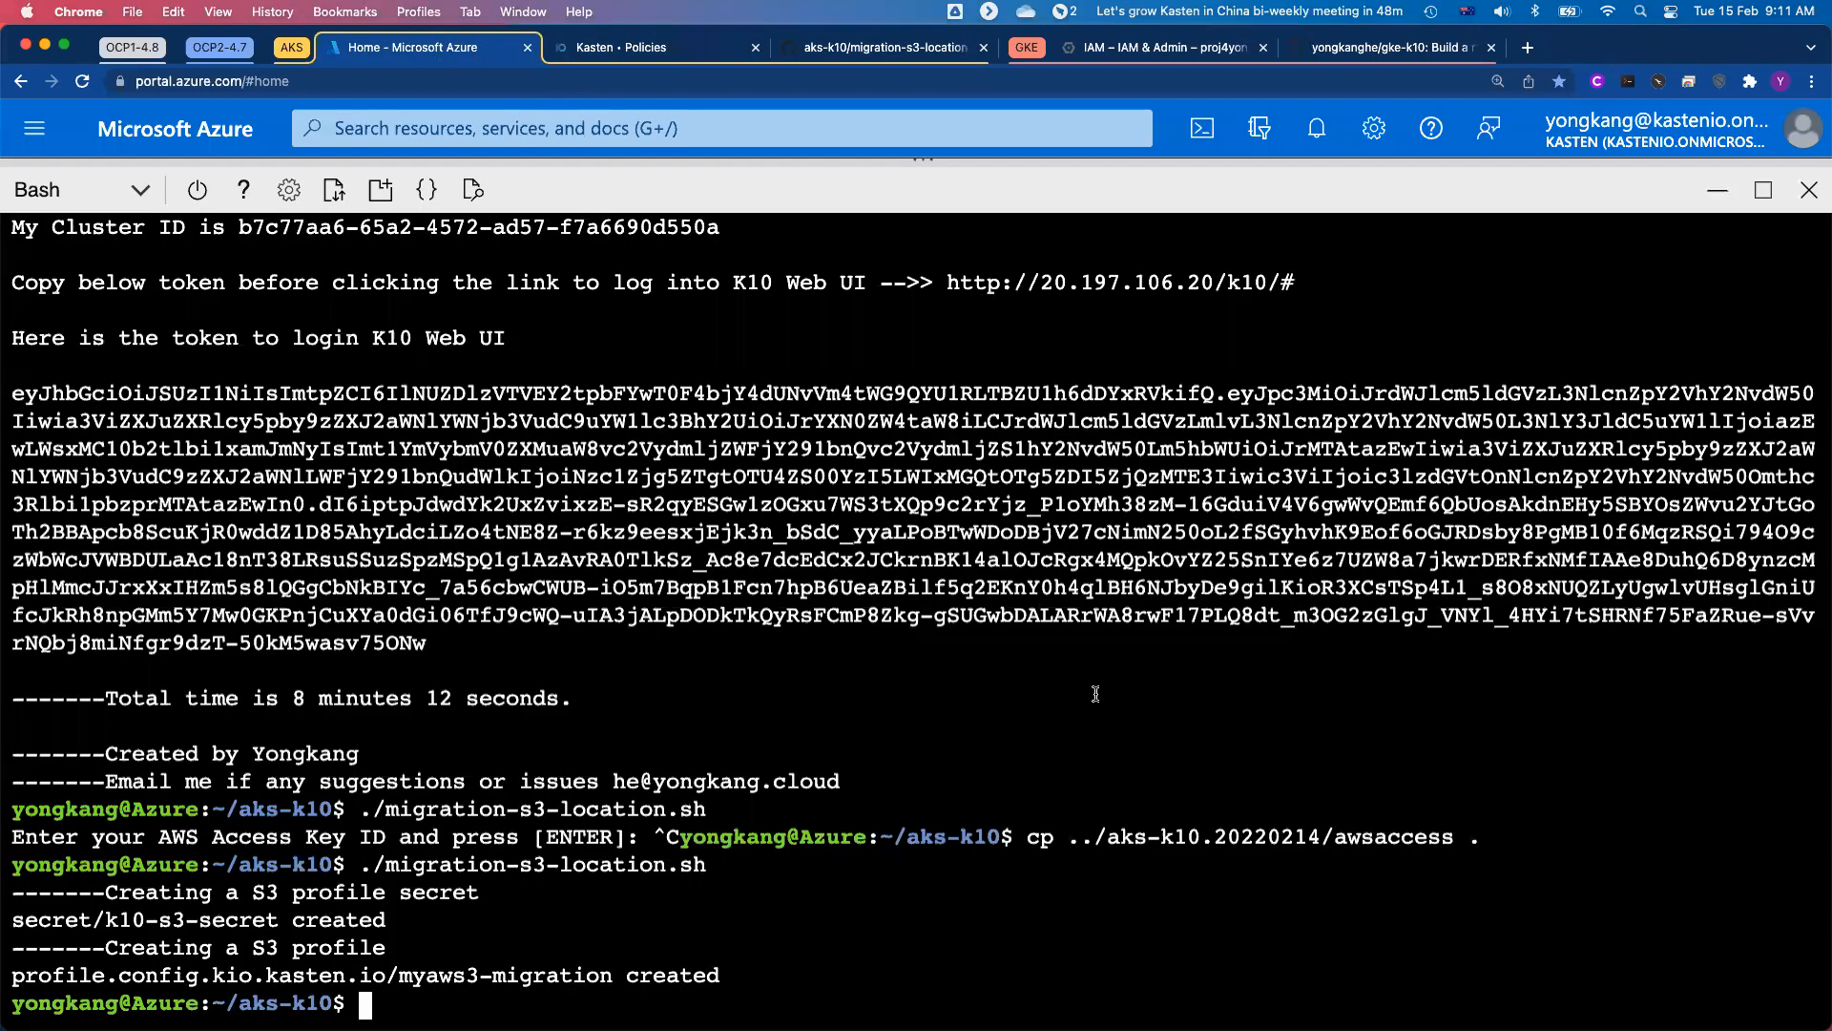
type("./aks2gke")
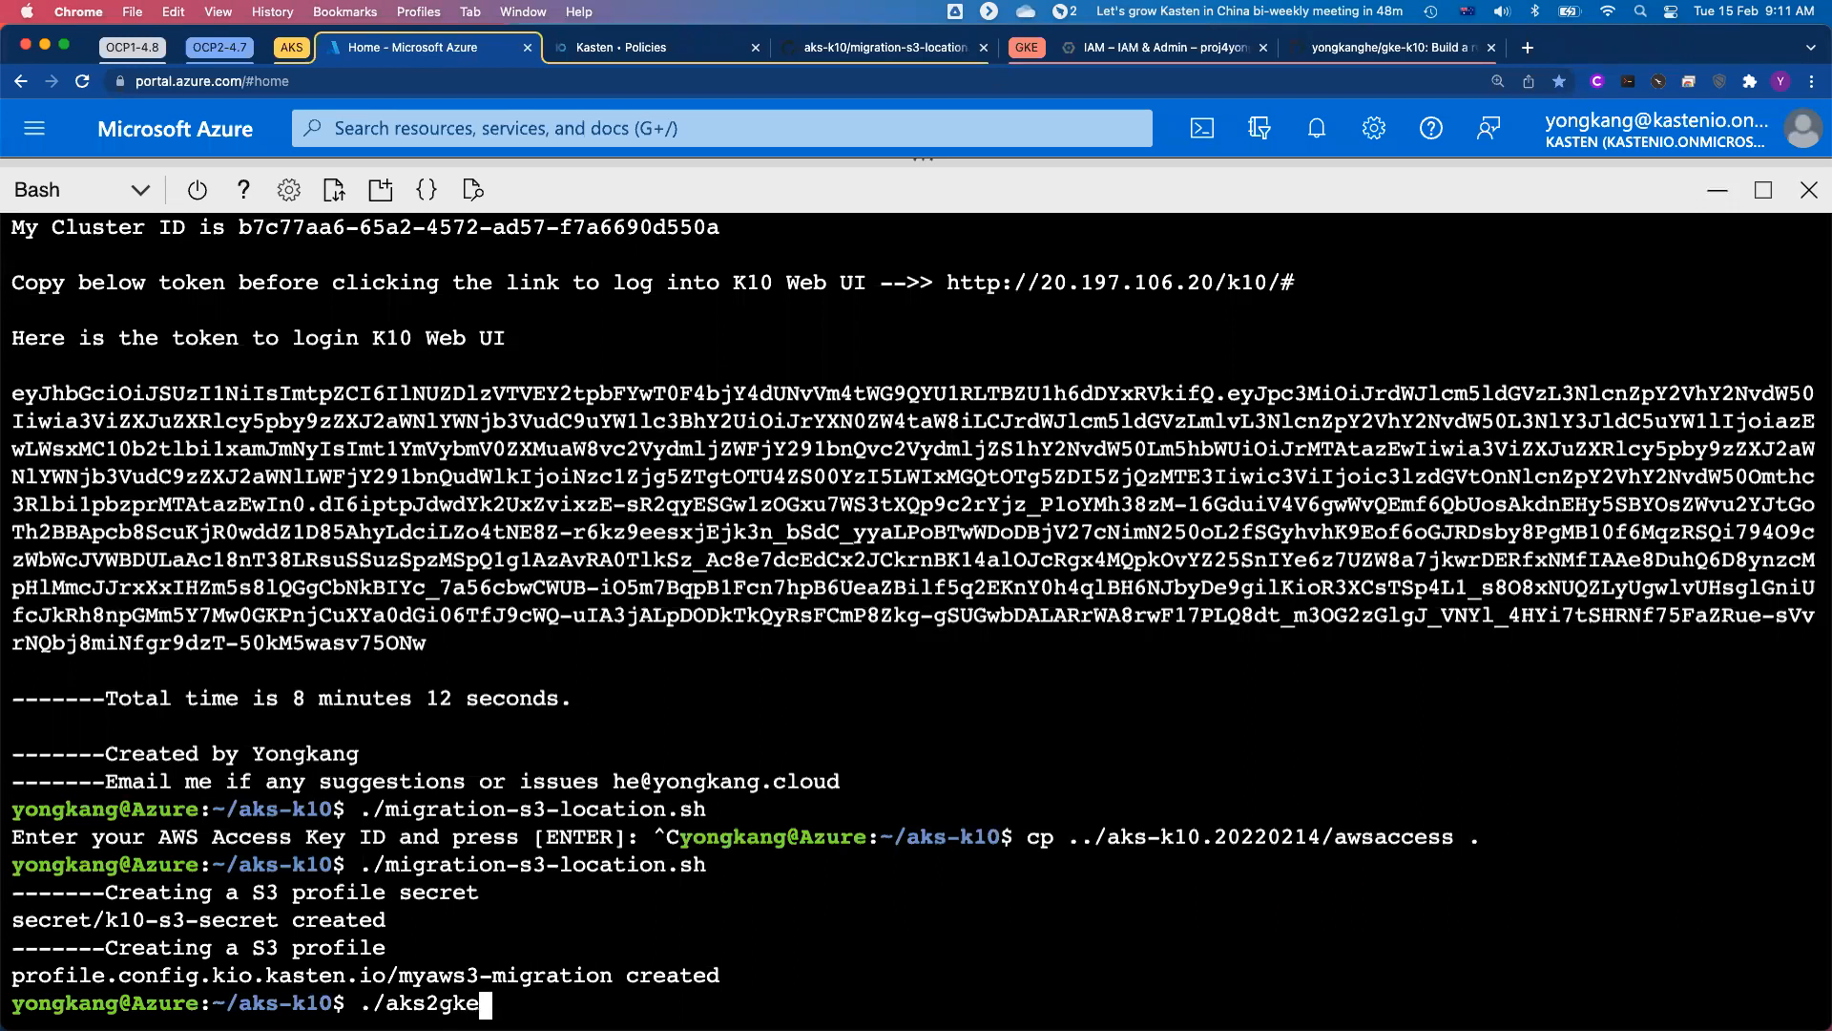
key("Tab")
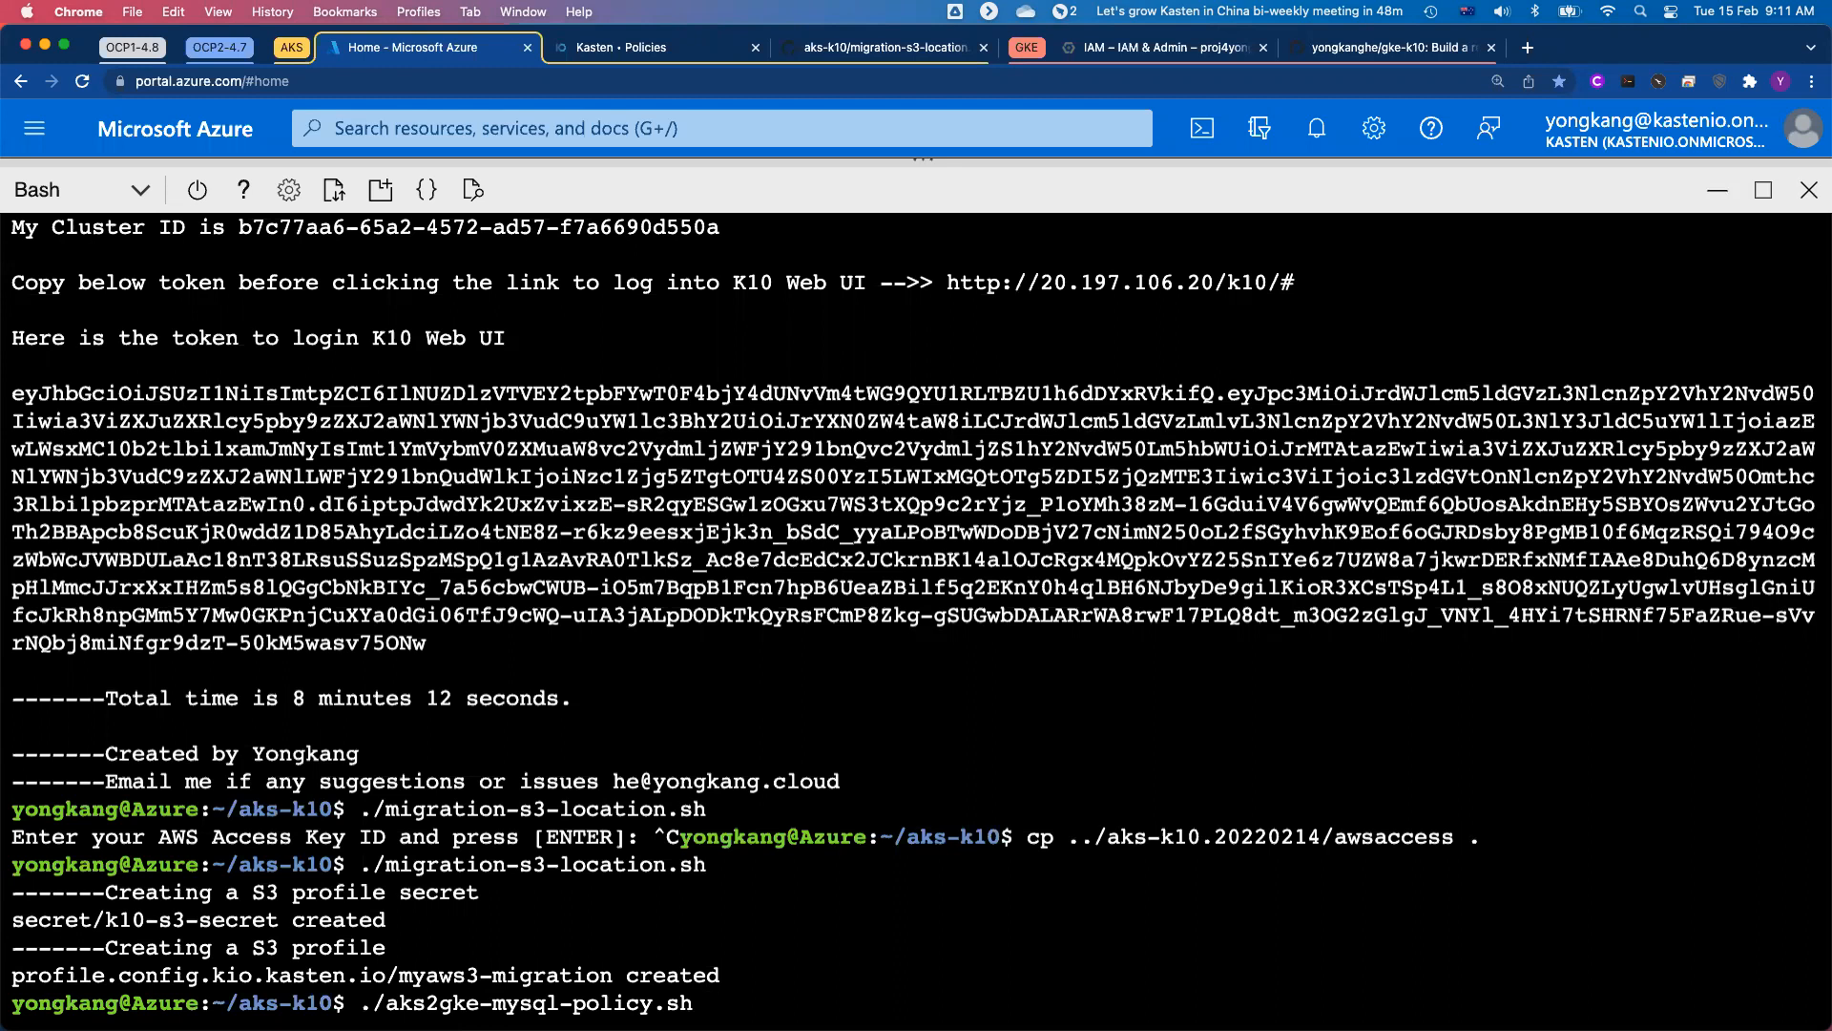
key("Return")
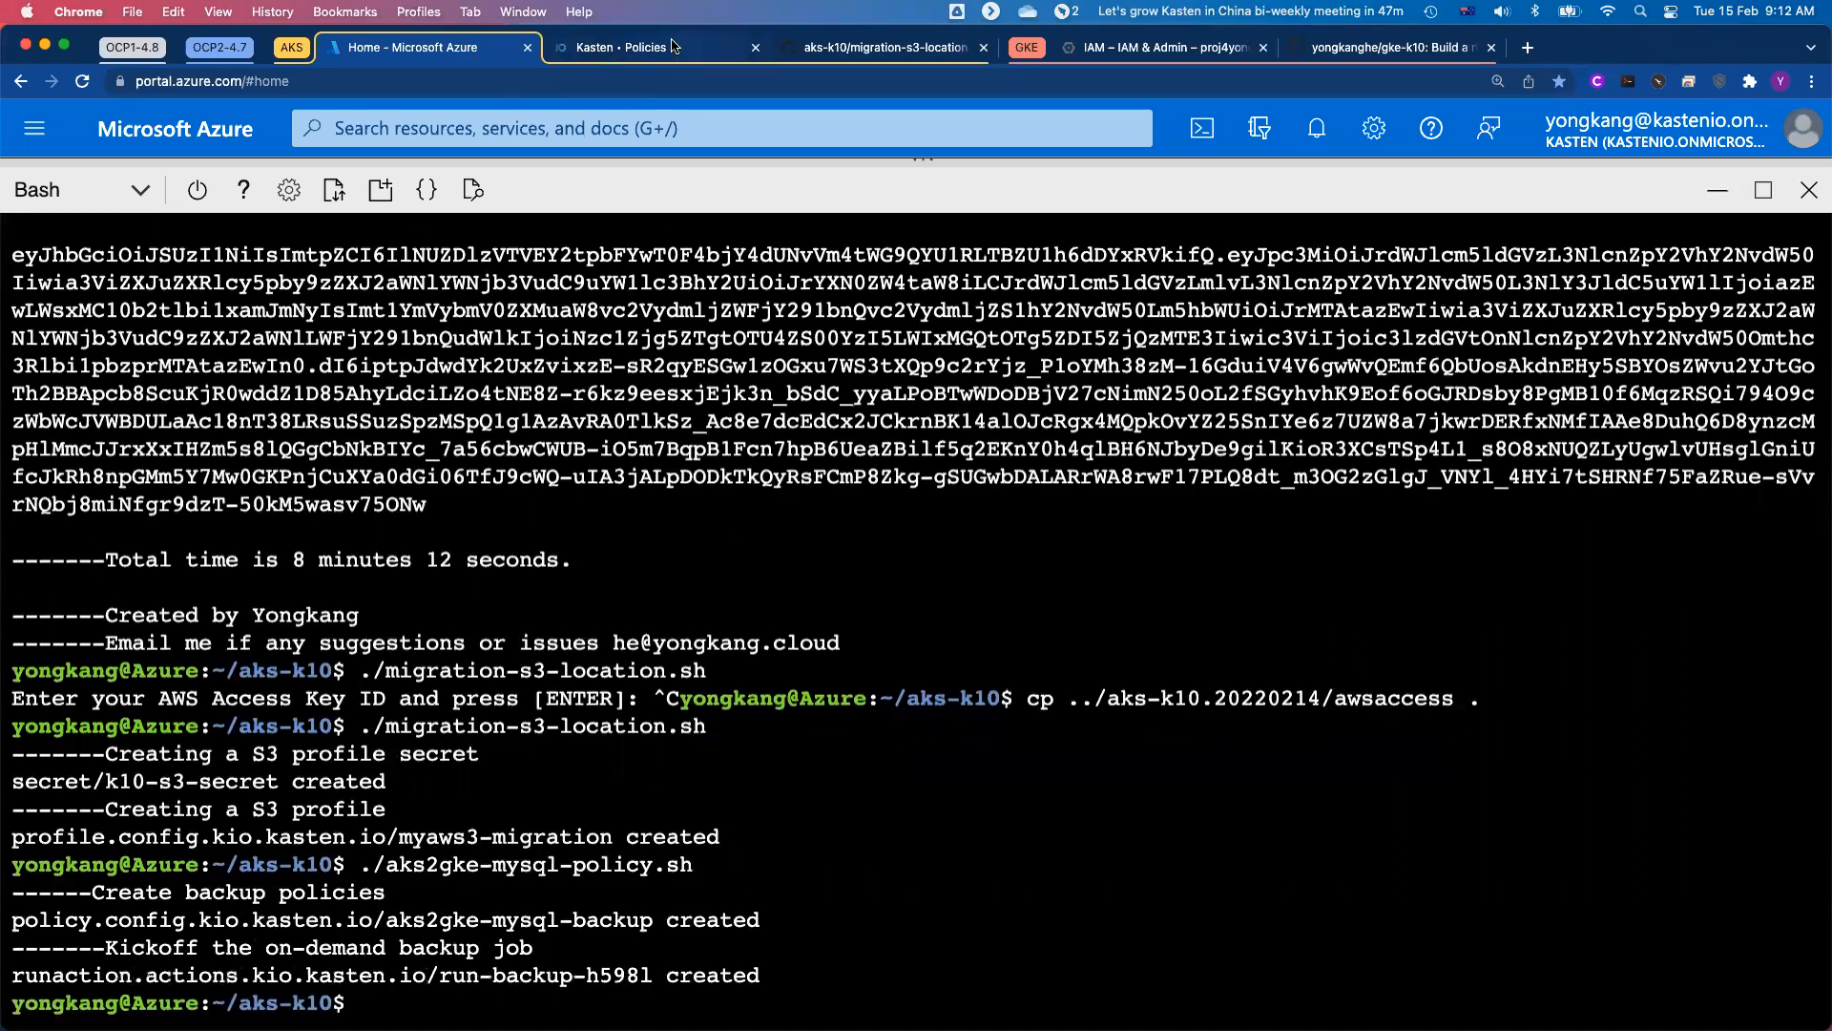
Step: Switch to Kasten K10 on Azure, examine the aks2gke-mysql-backup policy and check its policy run among the dashboard's actions
left_click(668, 51)
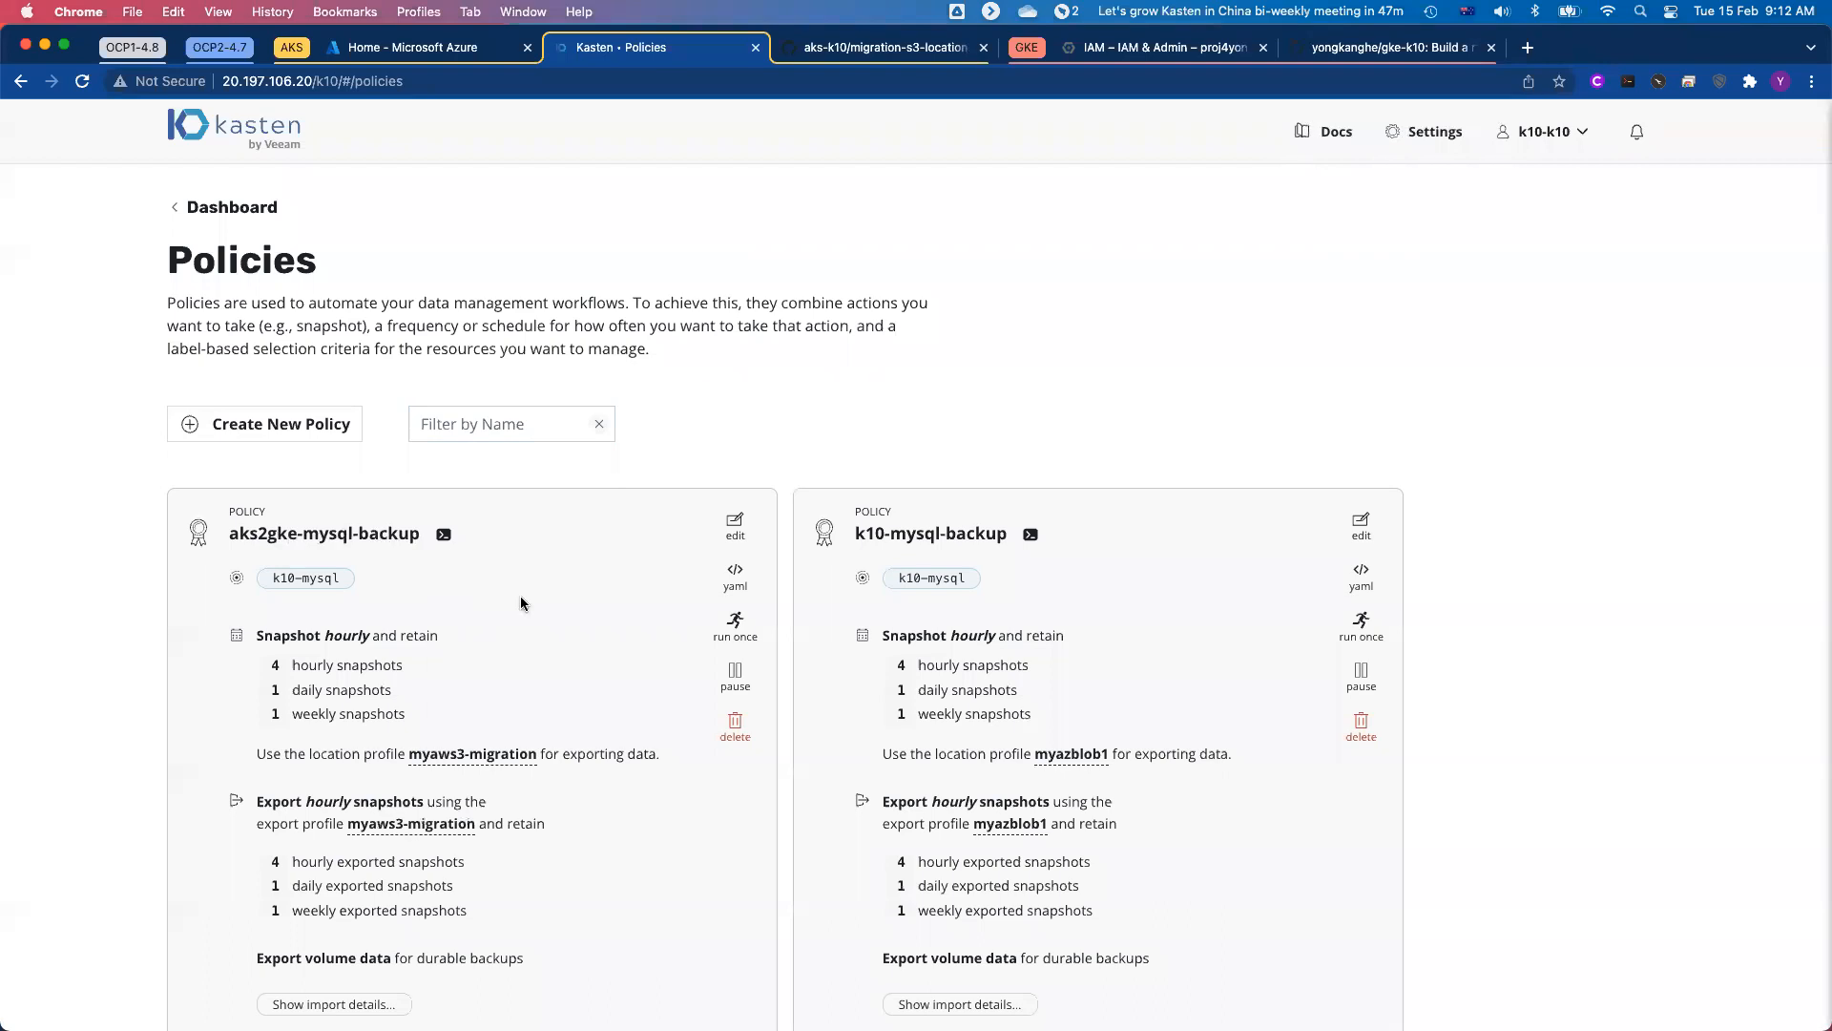
scroll(521, 603, "down", 2)
scroll(521, 603, "up", 2)
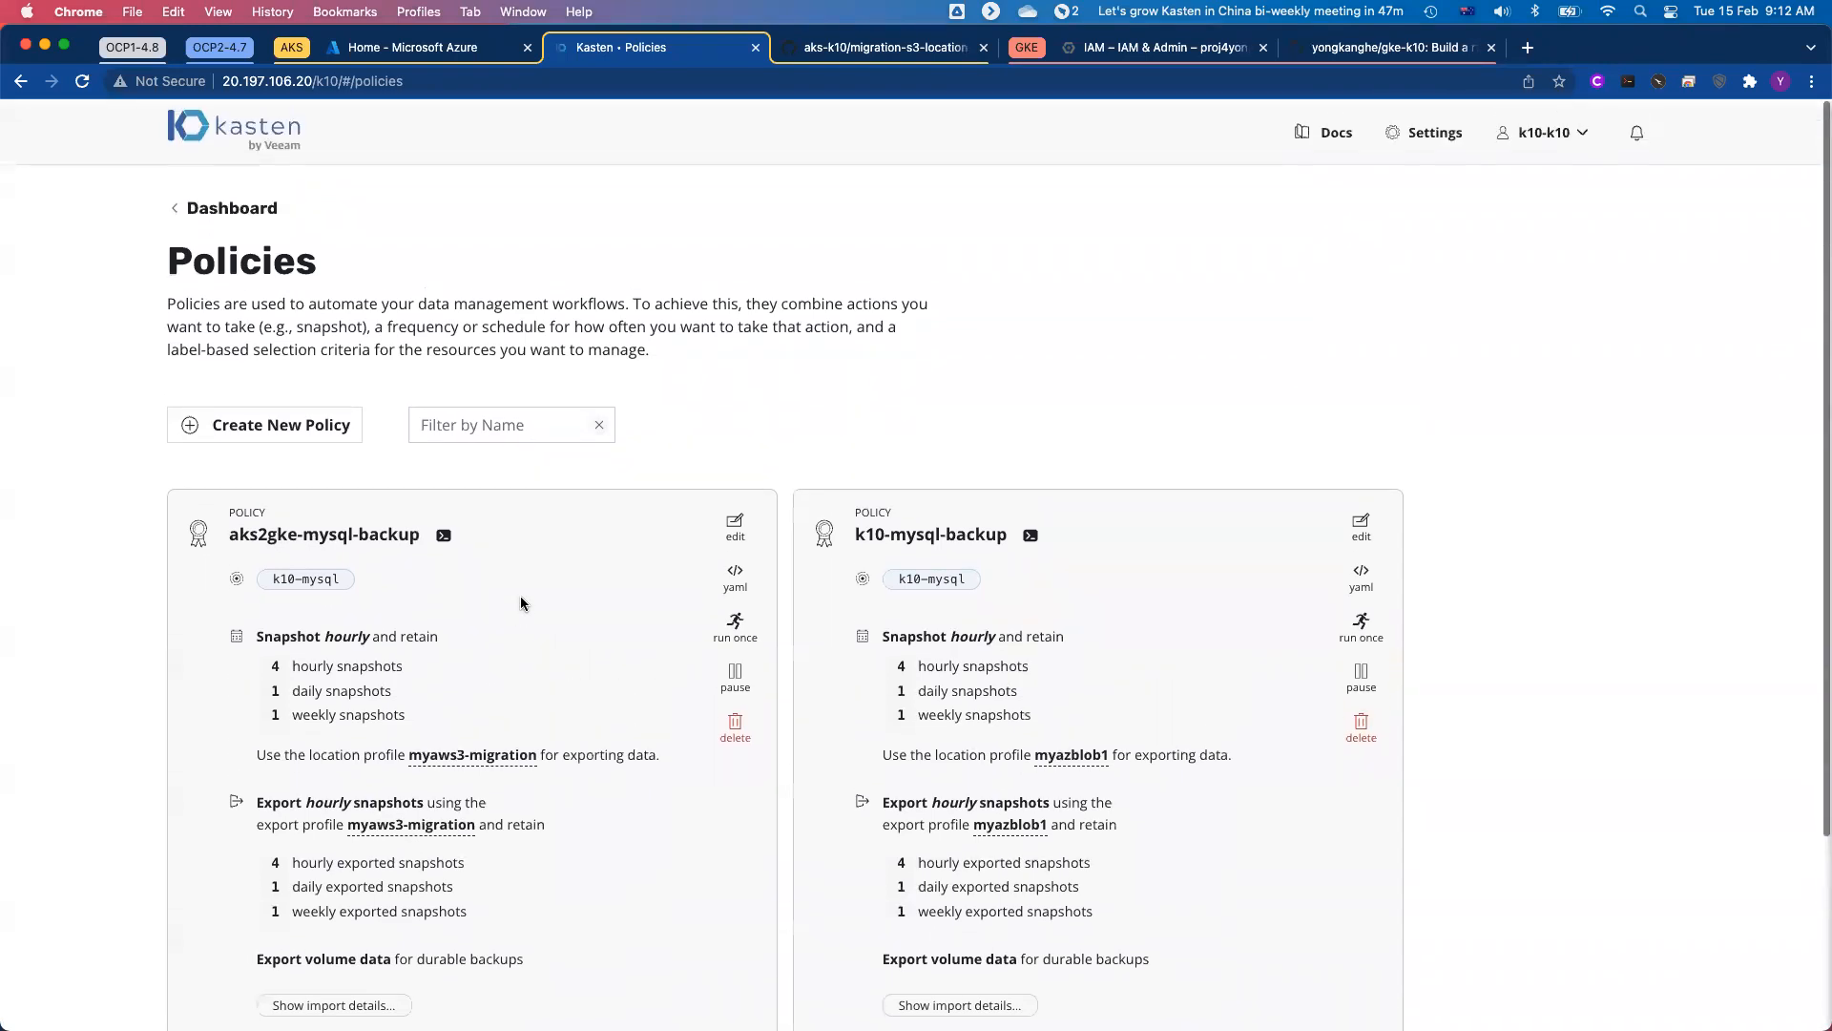
left_click(205, 209)
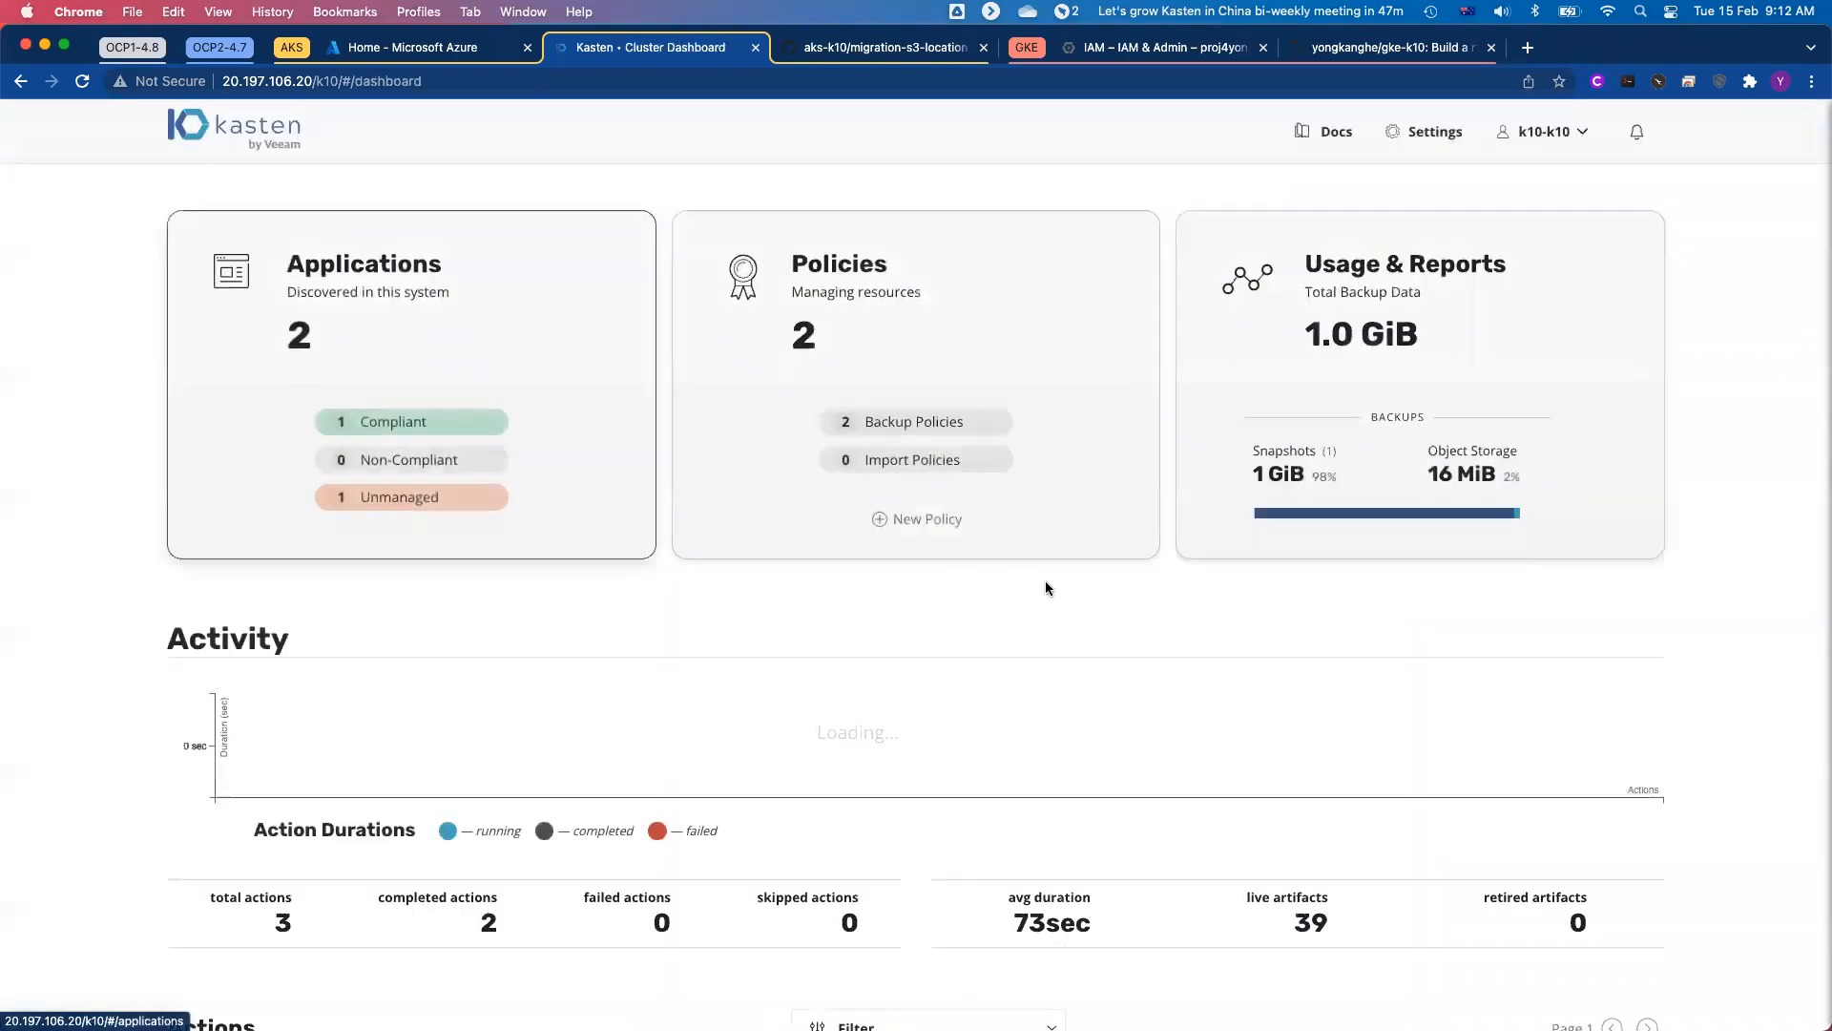
scroll(1079, 660, "down", 3)
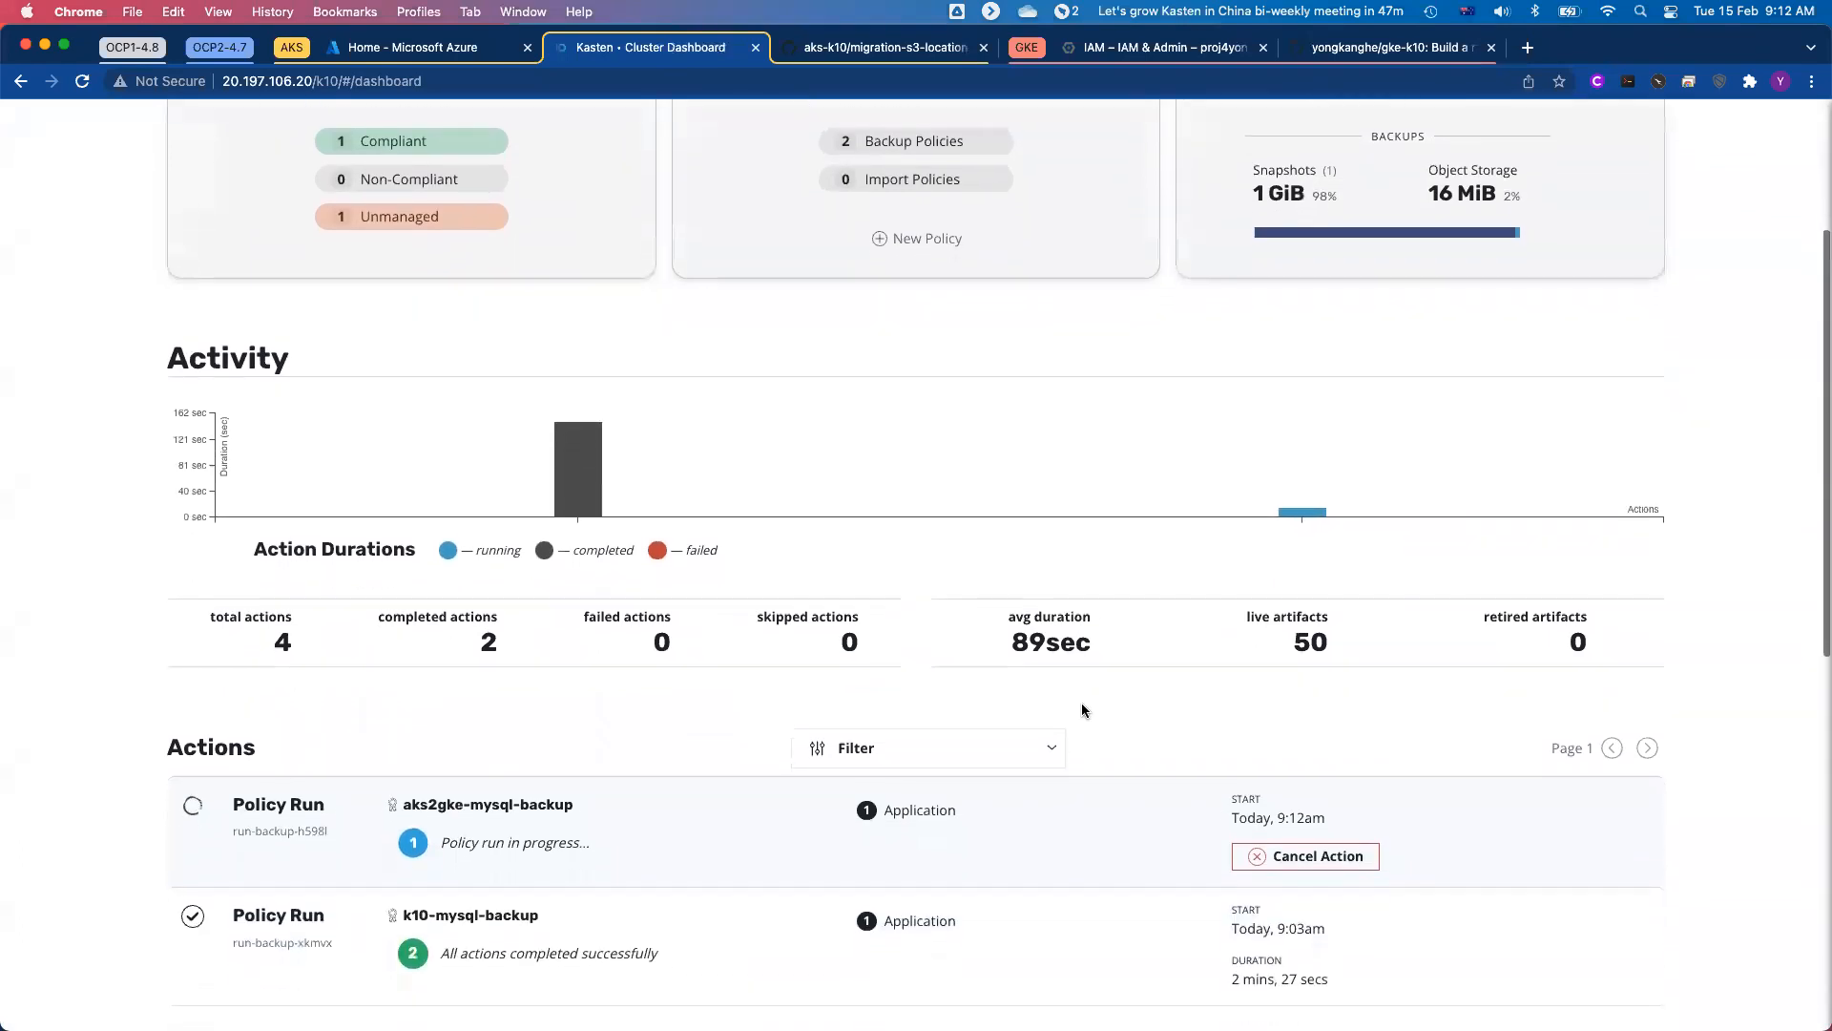
scroll(1083, 710, "down", 1)
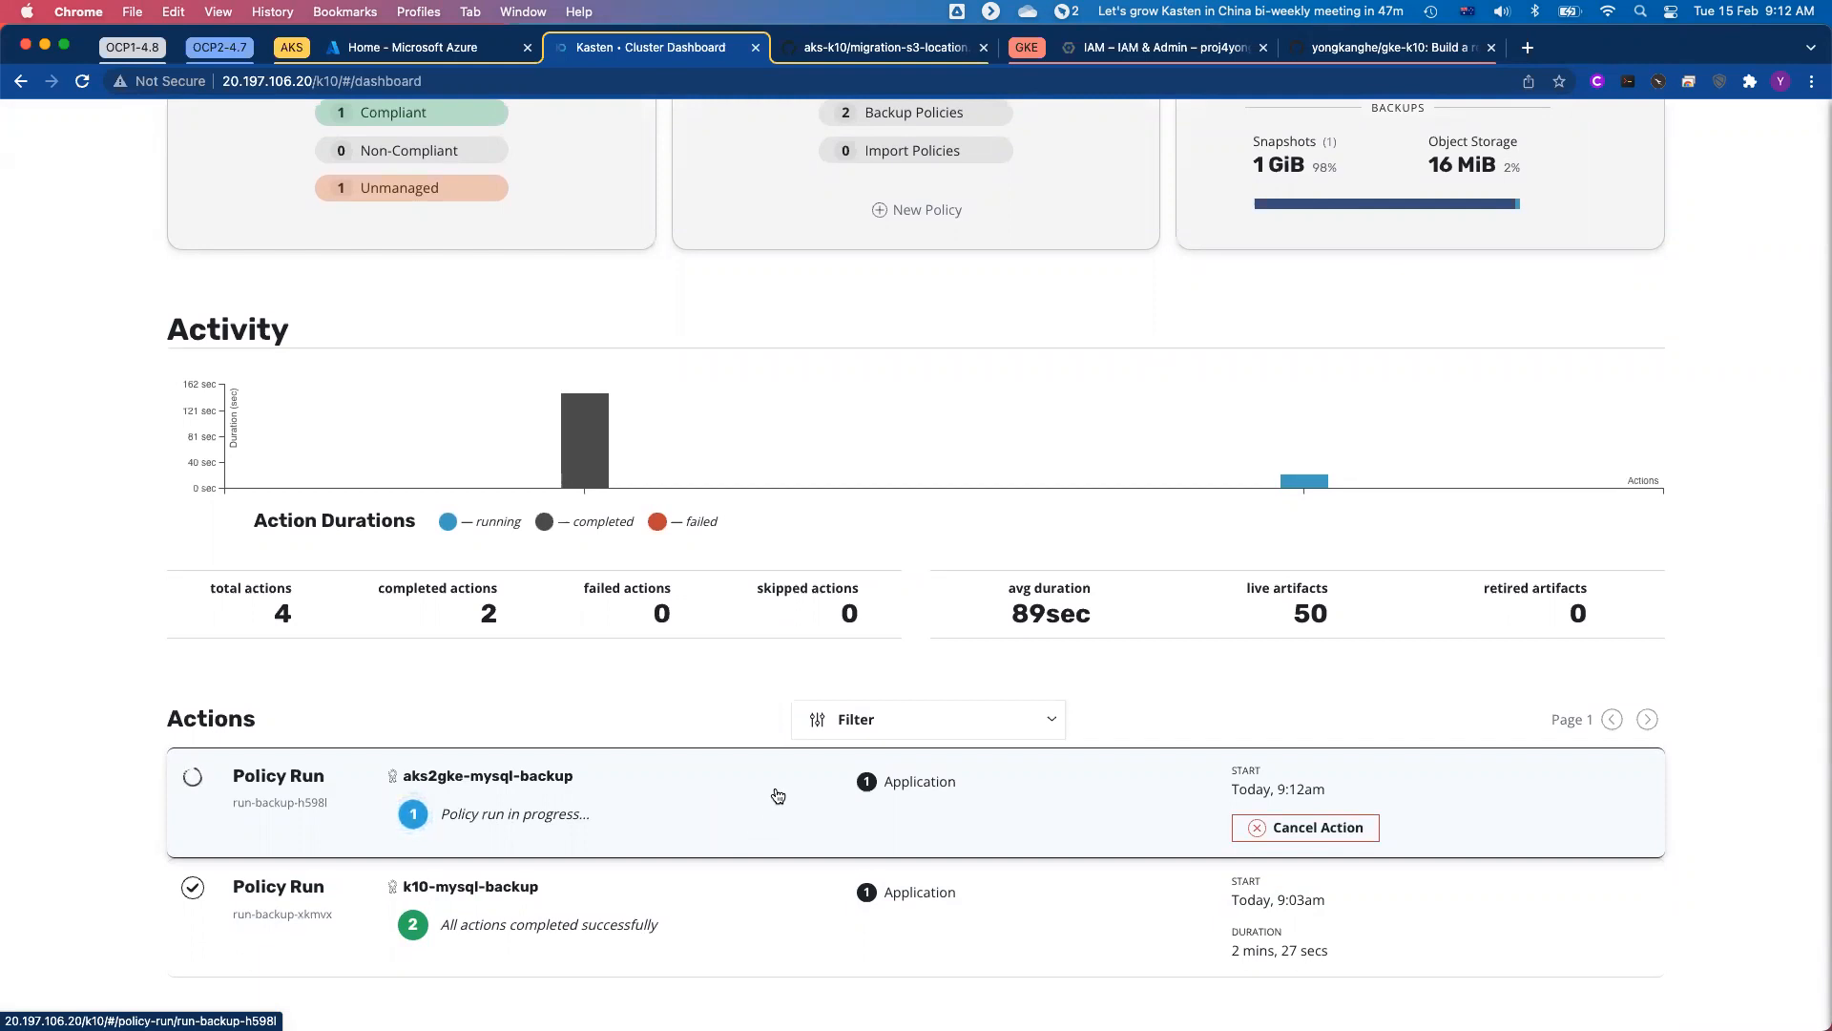
scroll(778, 796, "up", 3)
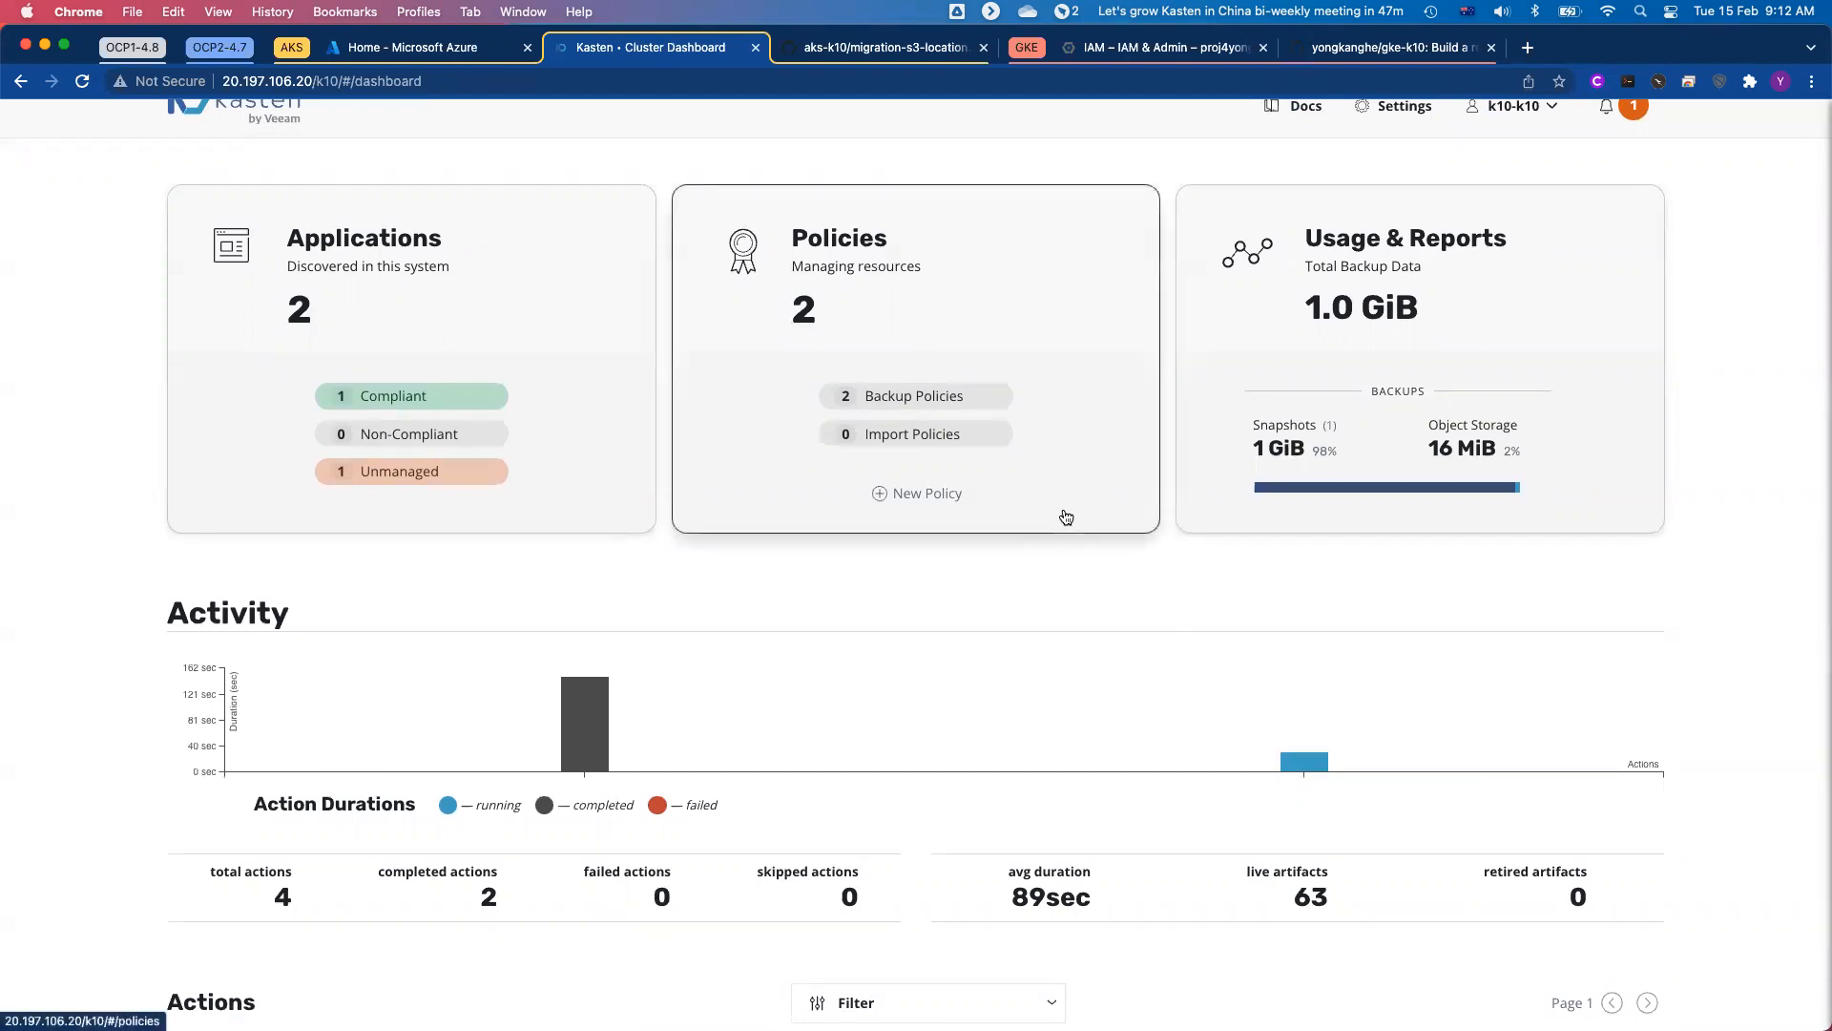
Step: Switch to the Google Cloud Shell and highlight the output line with the total GKE+K10 deployment time
left_click(1175, 52)
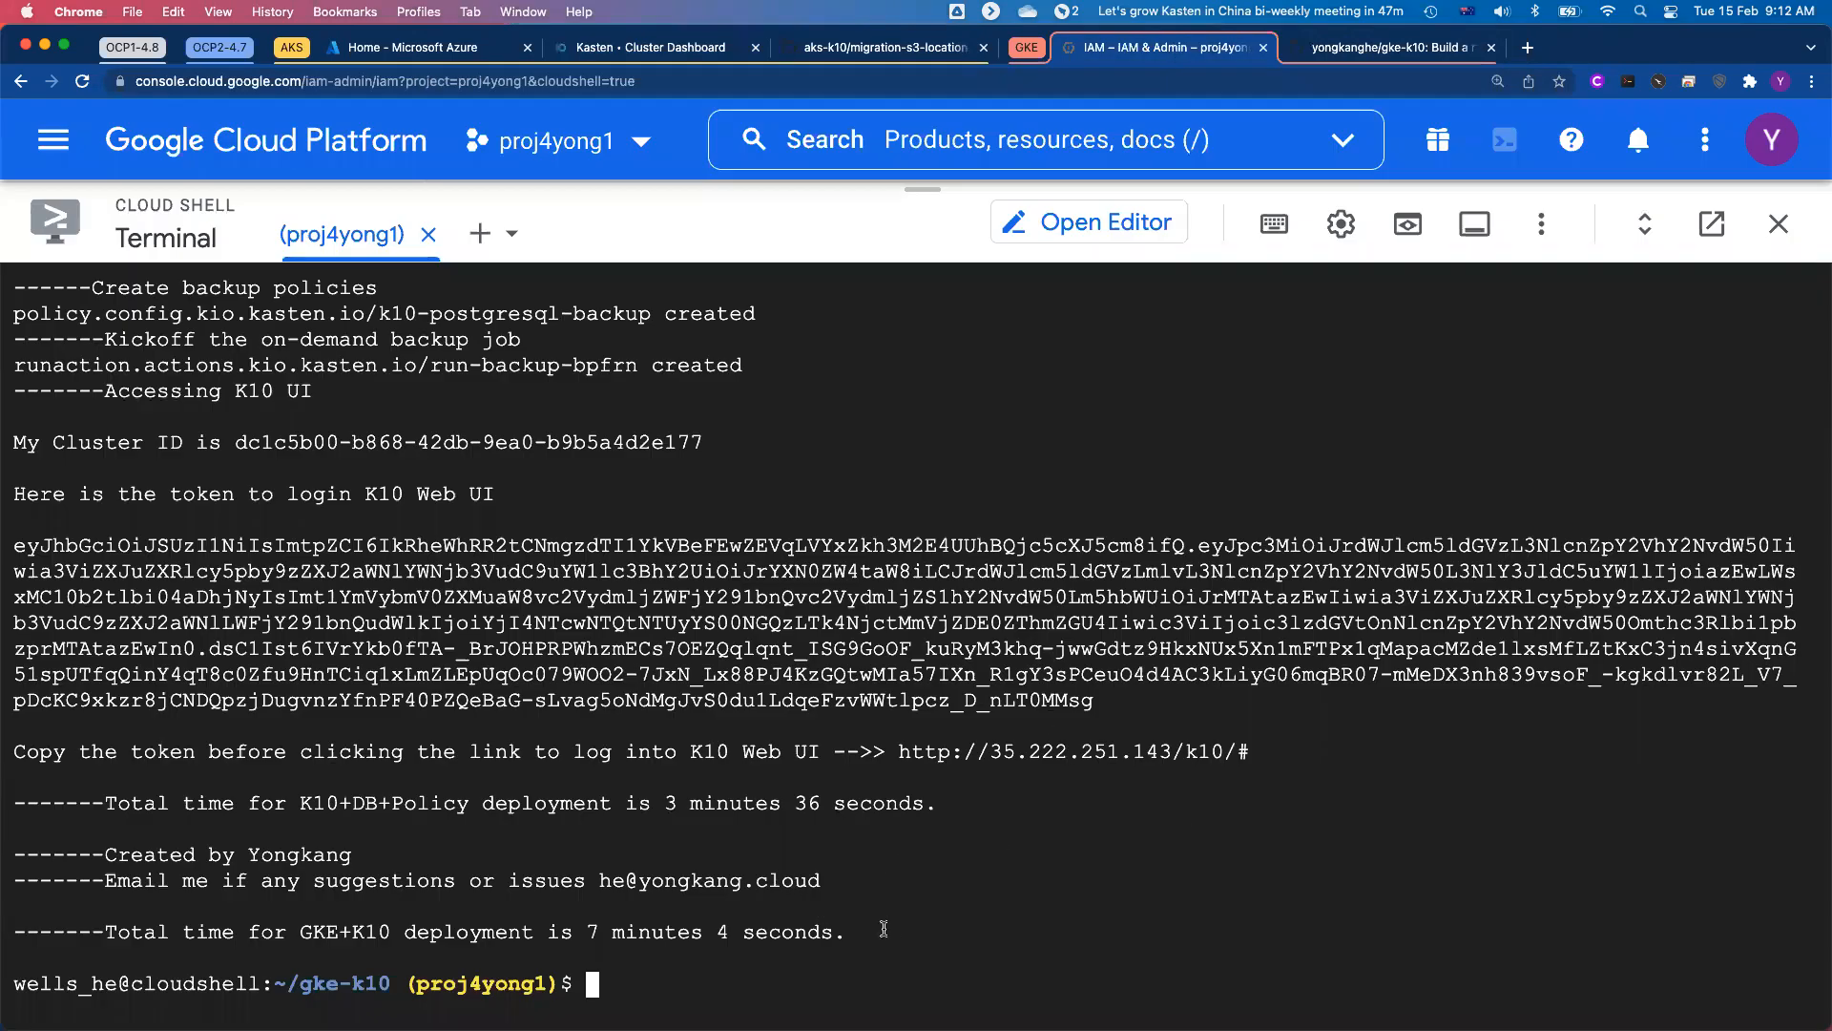
double_click(636, 934)
triple_click(636, 934)
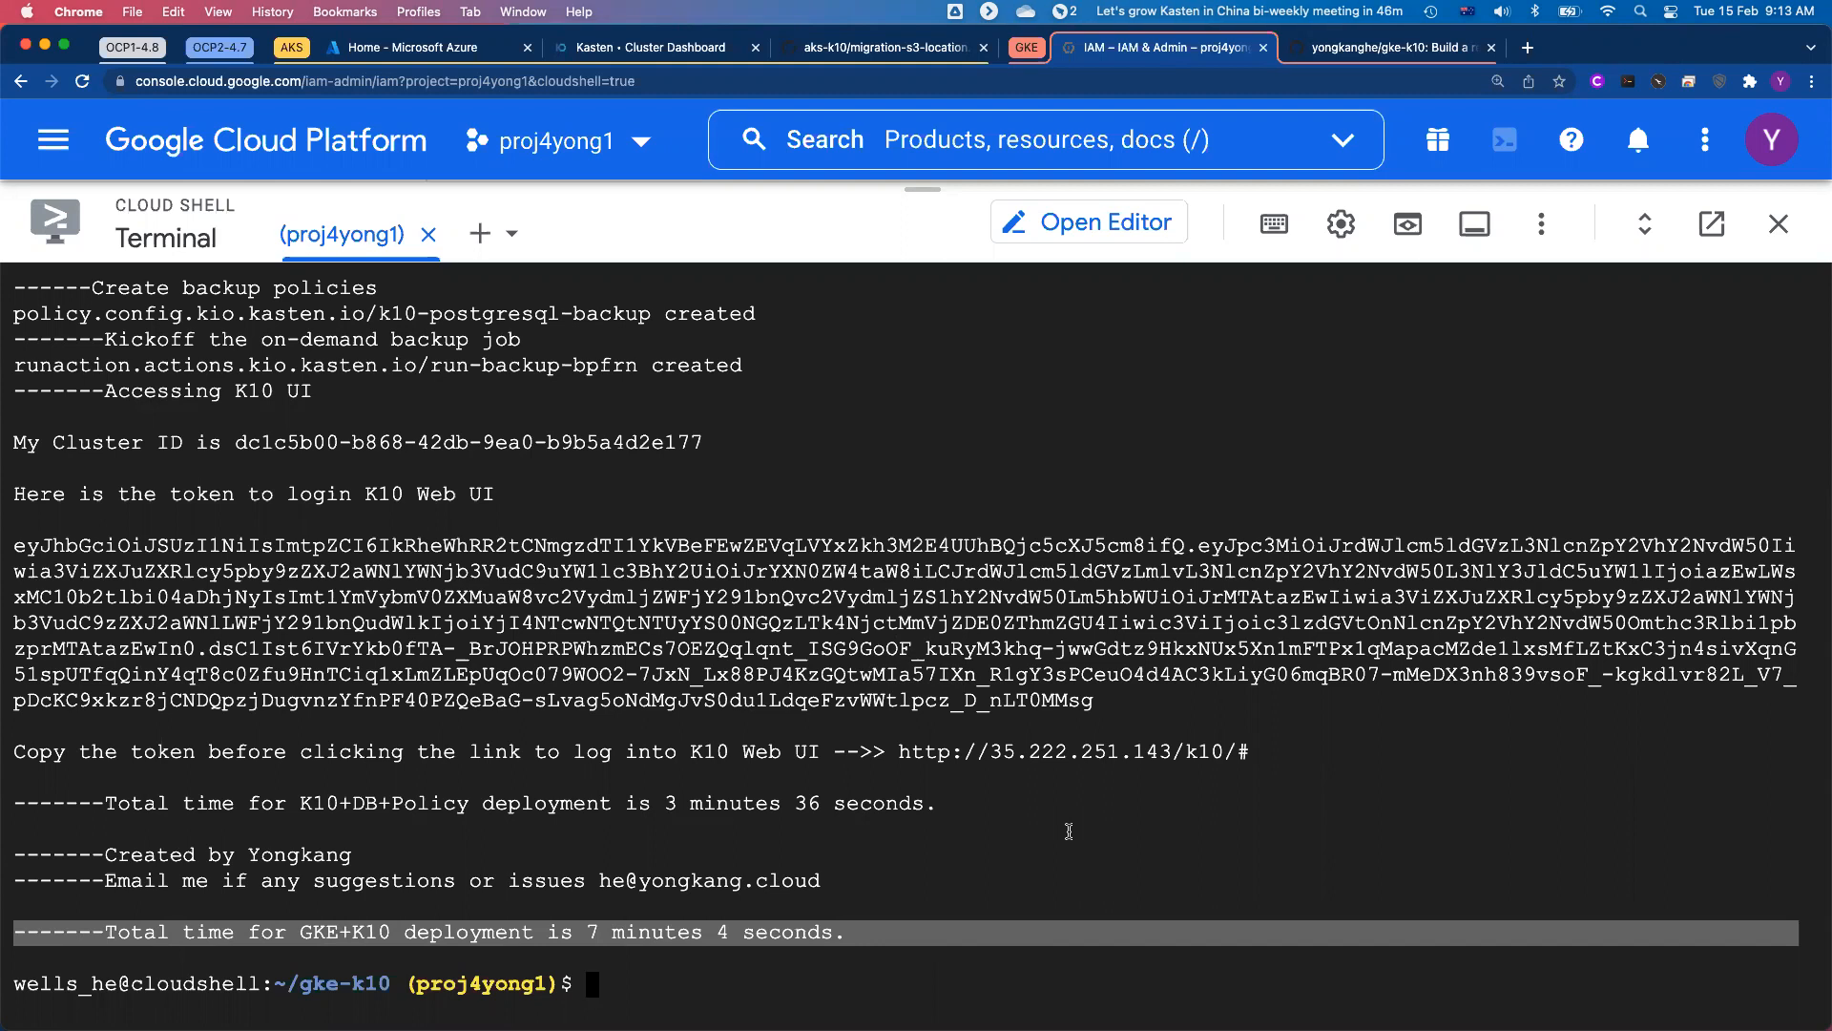
Step: Copy the K10 login token from the terminal output, open the K10 web link and sign in with that token
left_click(859, 659)
double_click(859, 658)
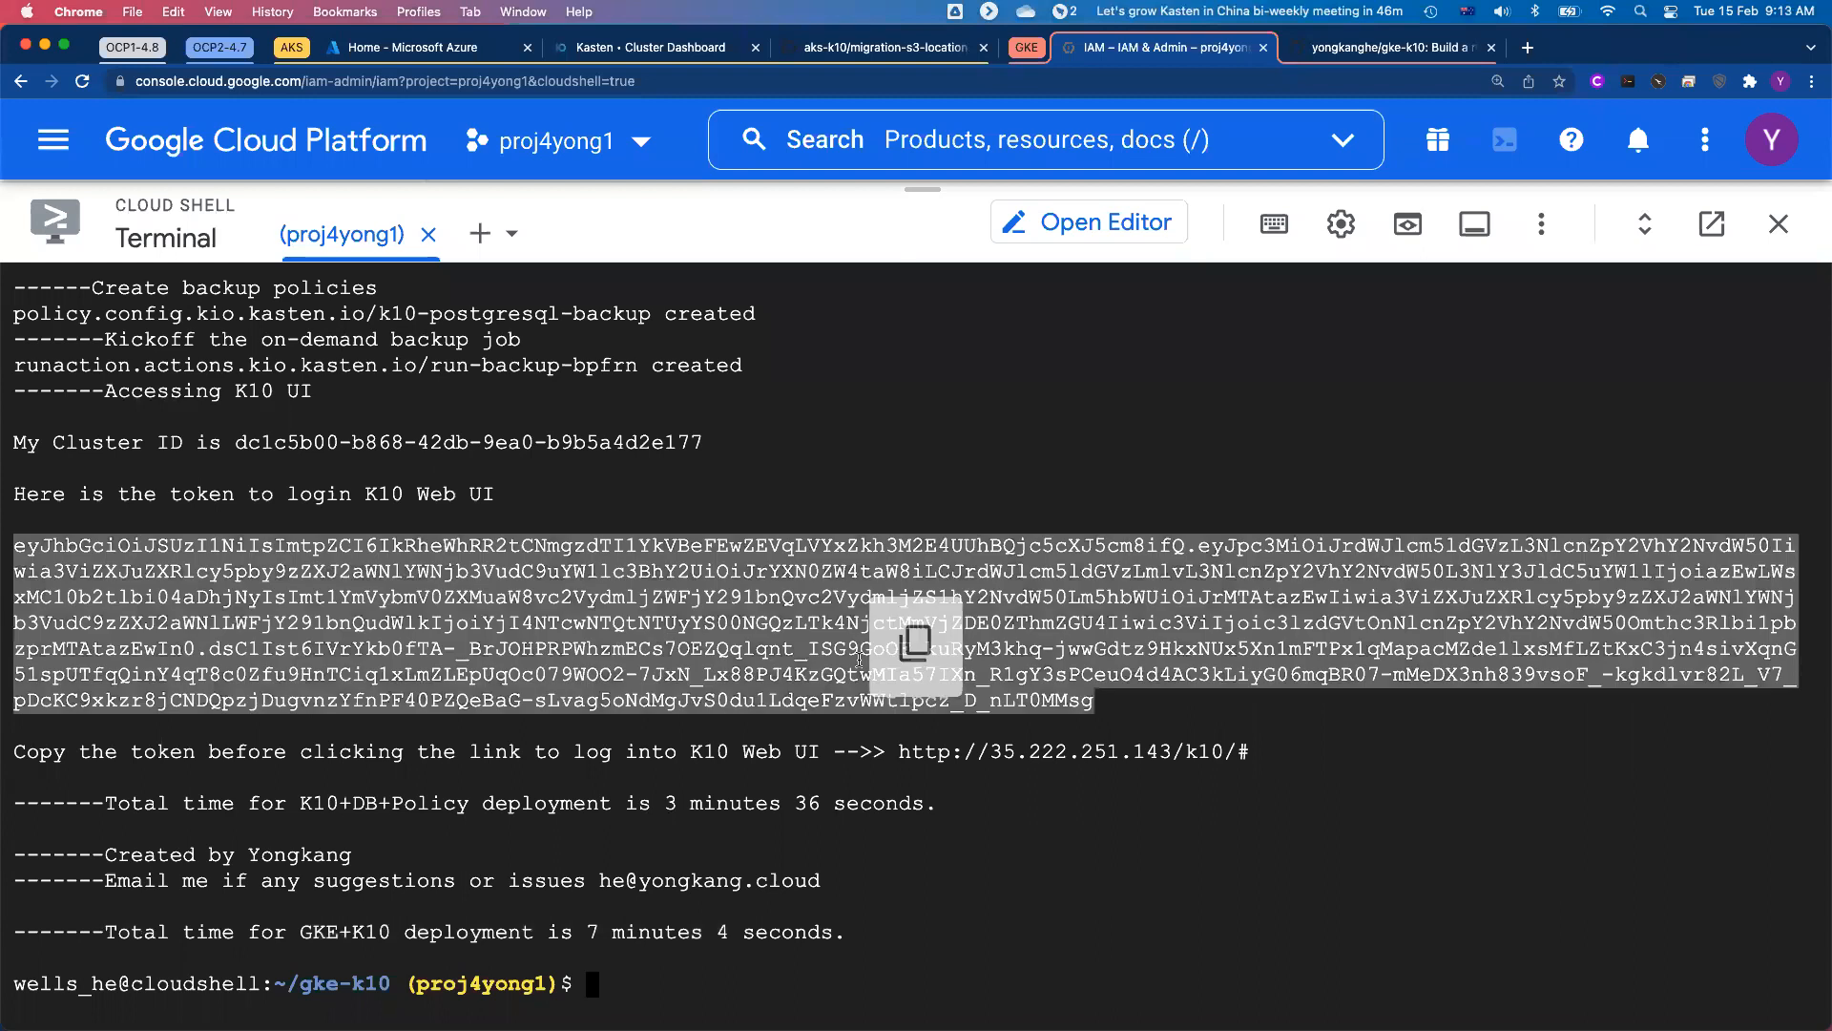
left_click(1122, 763)
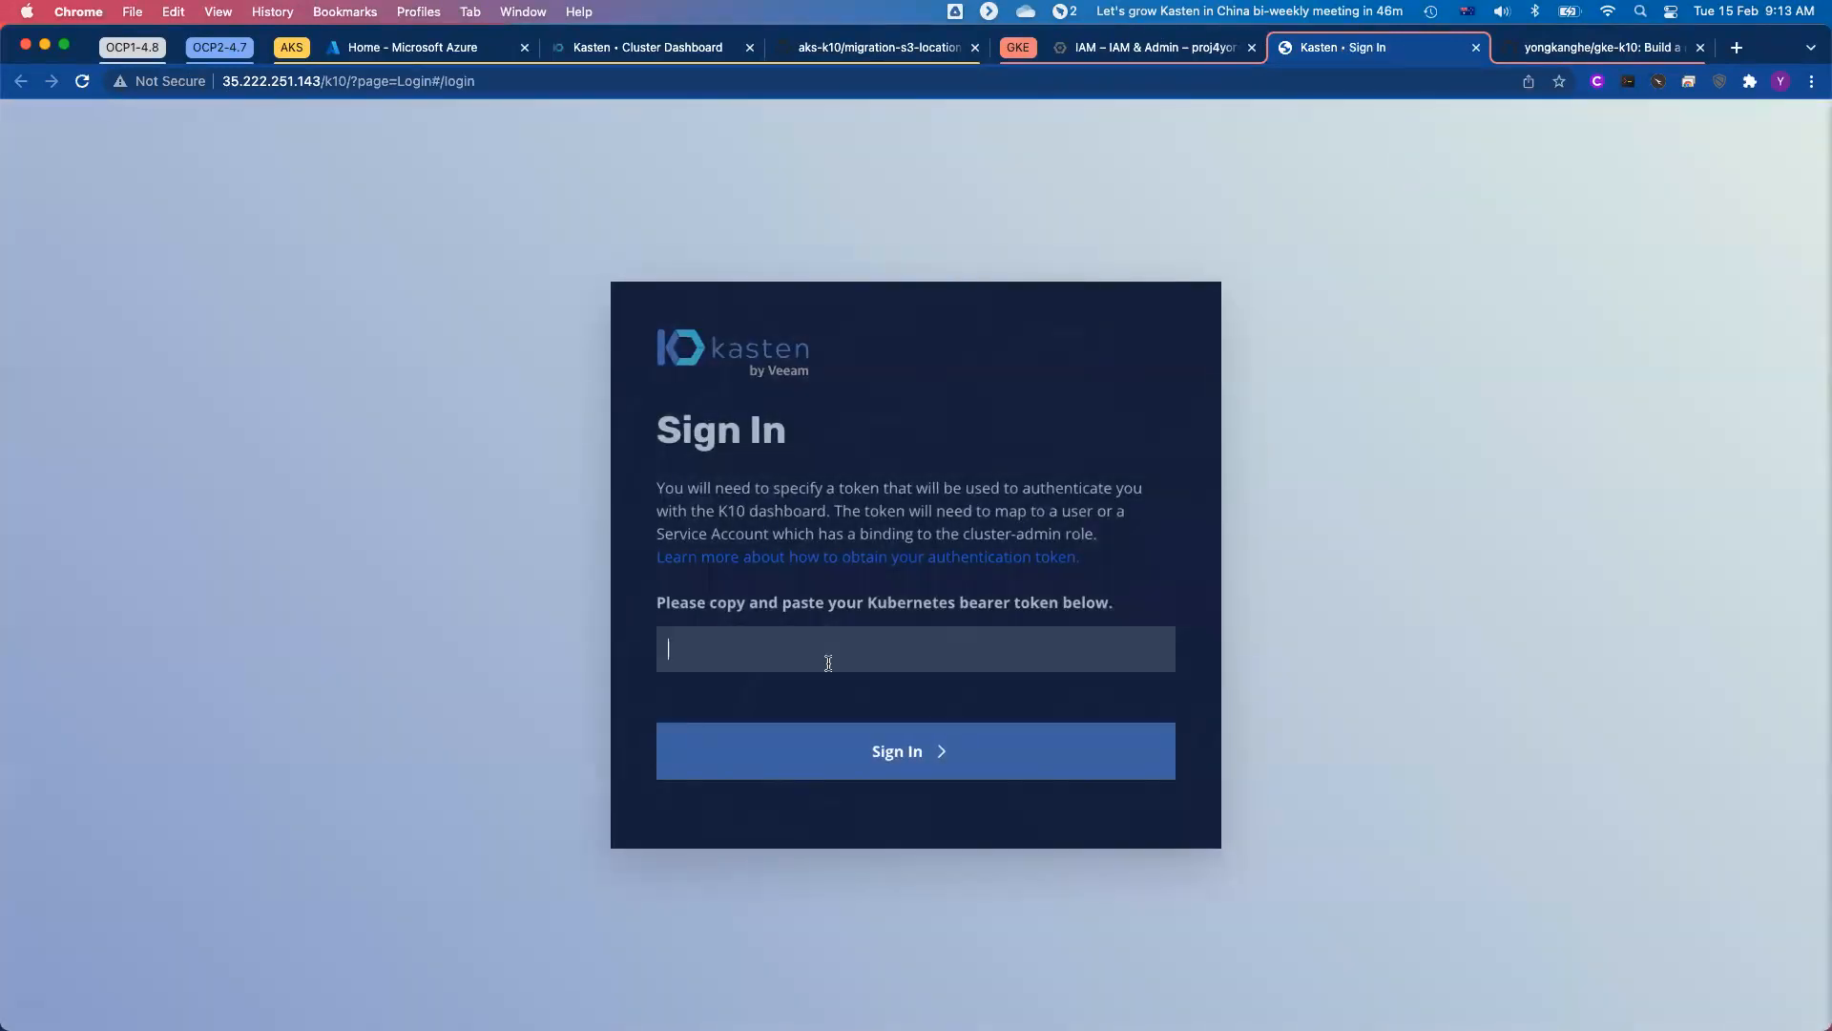
key("super+v")
left_click(914, 754)
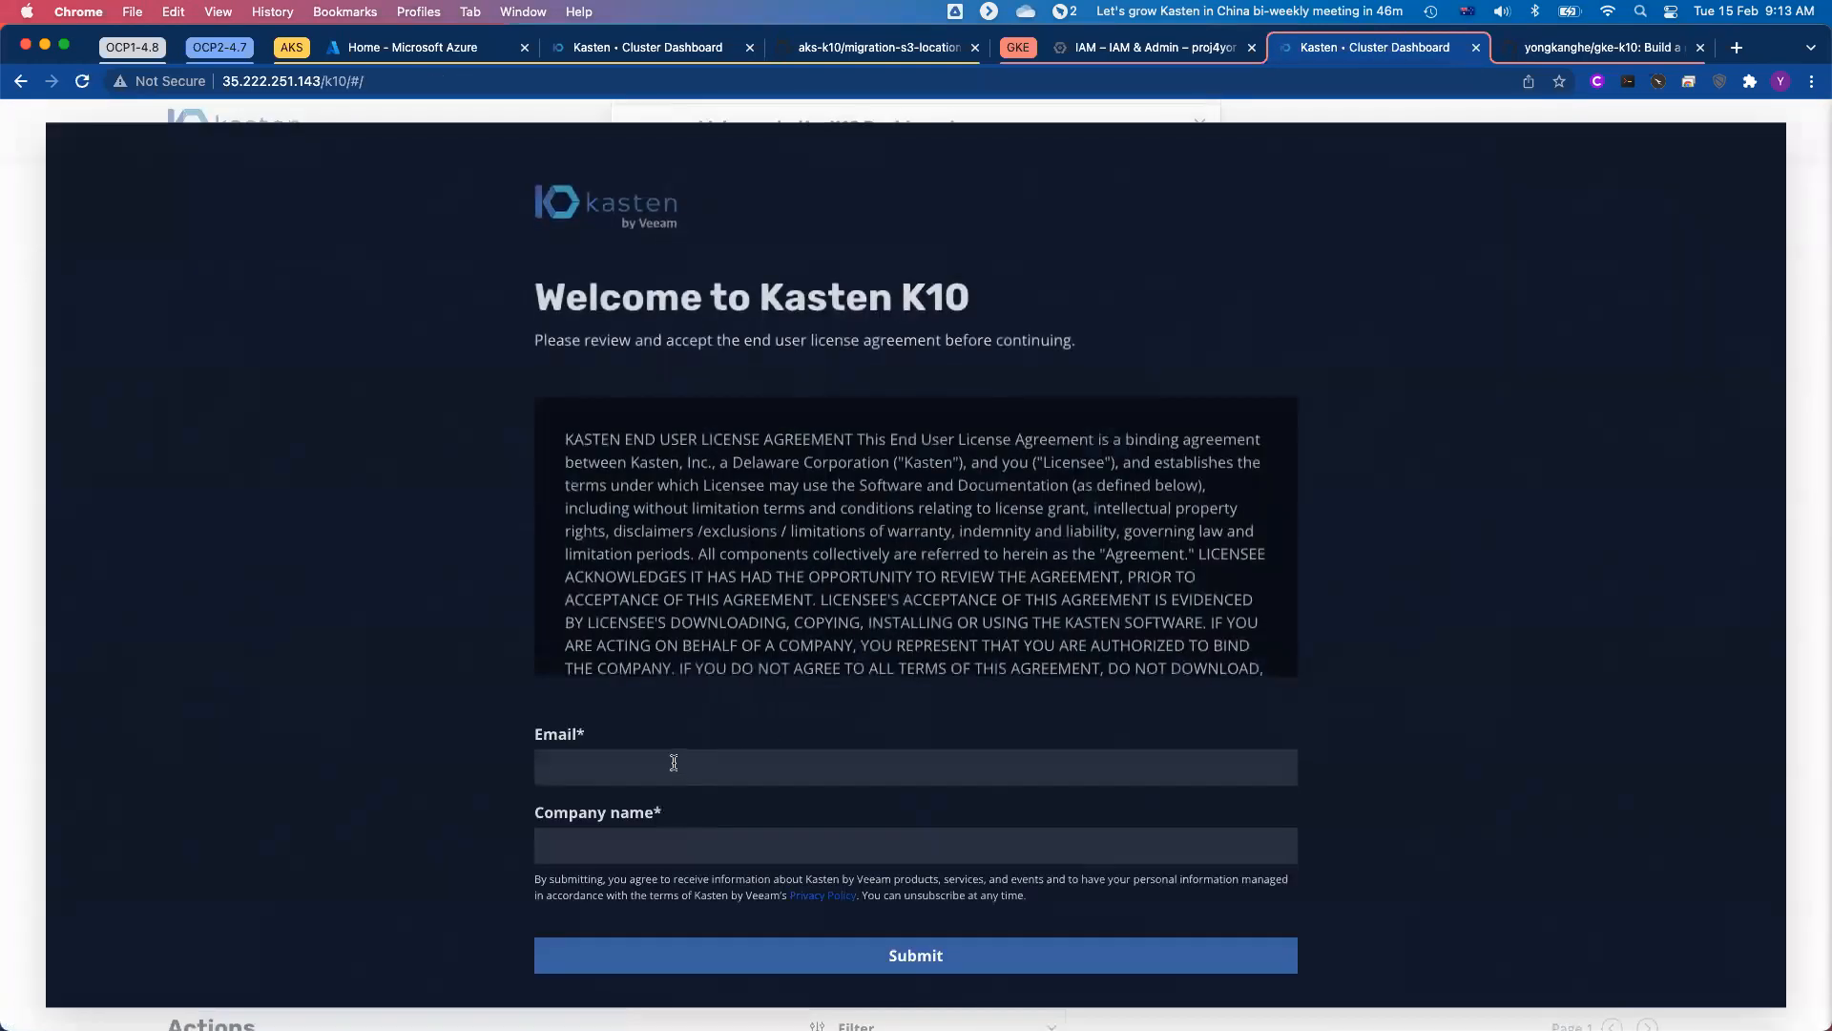
Step: Accept the Kasten K10 license agreement with the email and company name, and decline the quick tour
left_click(674, 763)
key("Down")
key("Return")
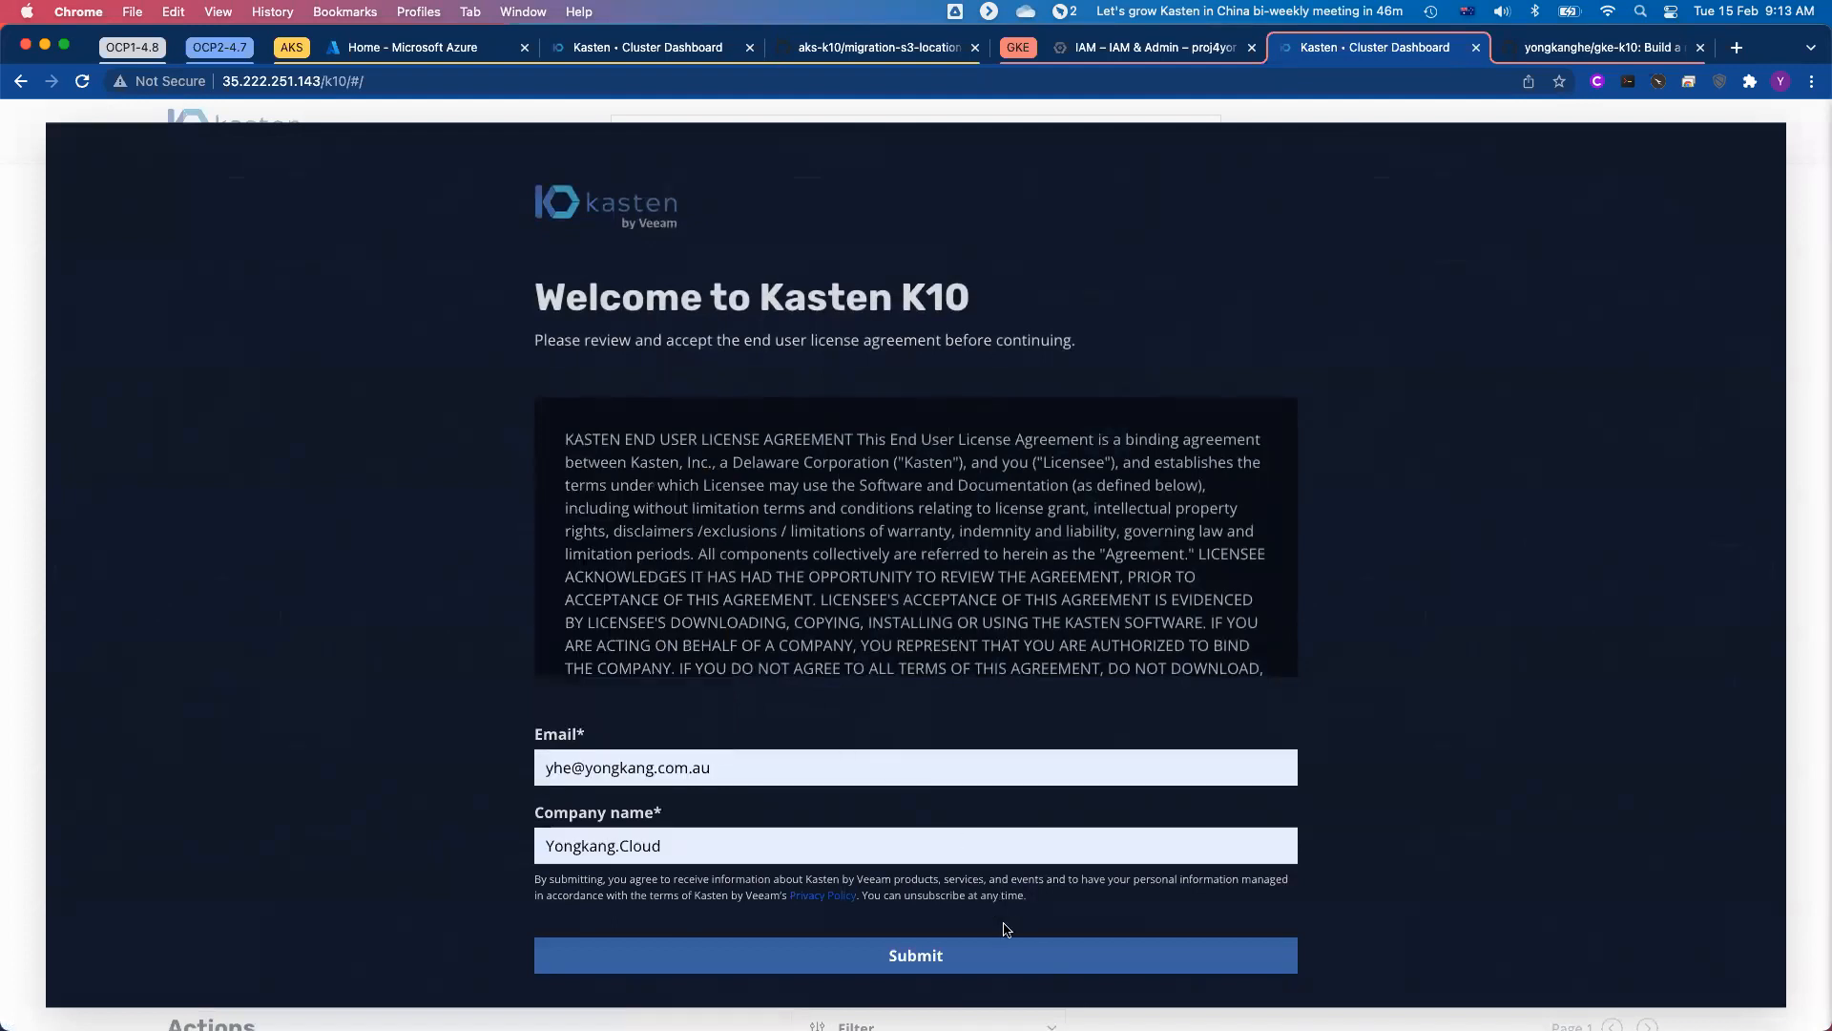
left_click(934, 983)
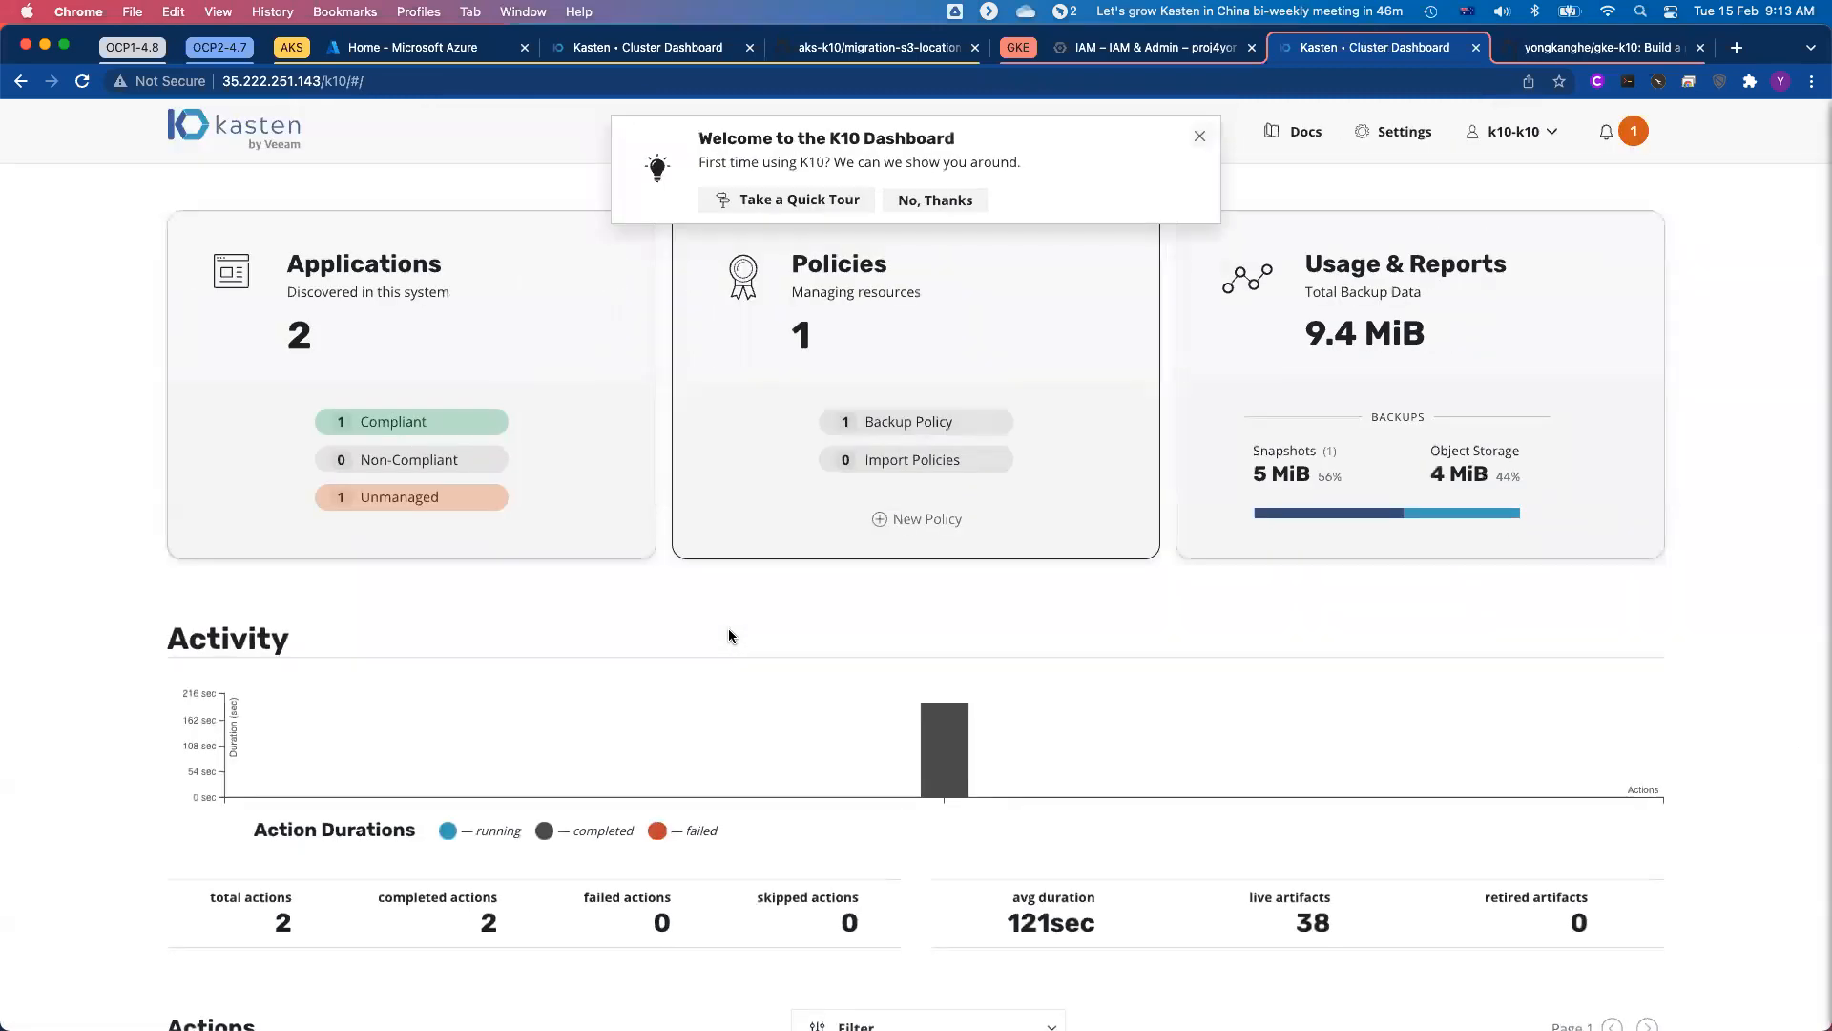
left_click(936, 199)
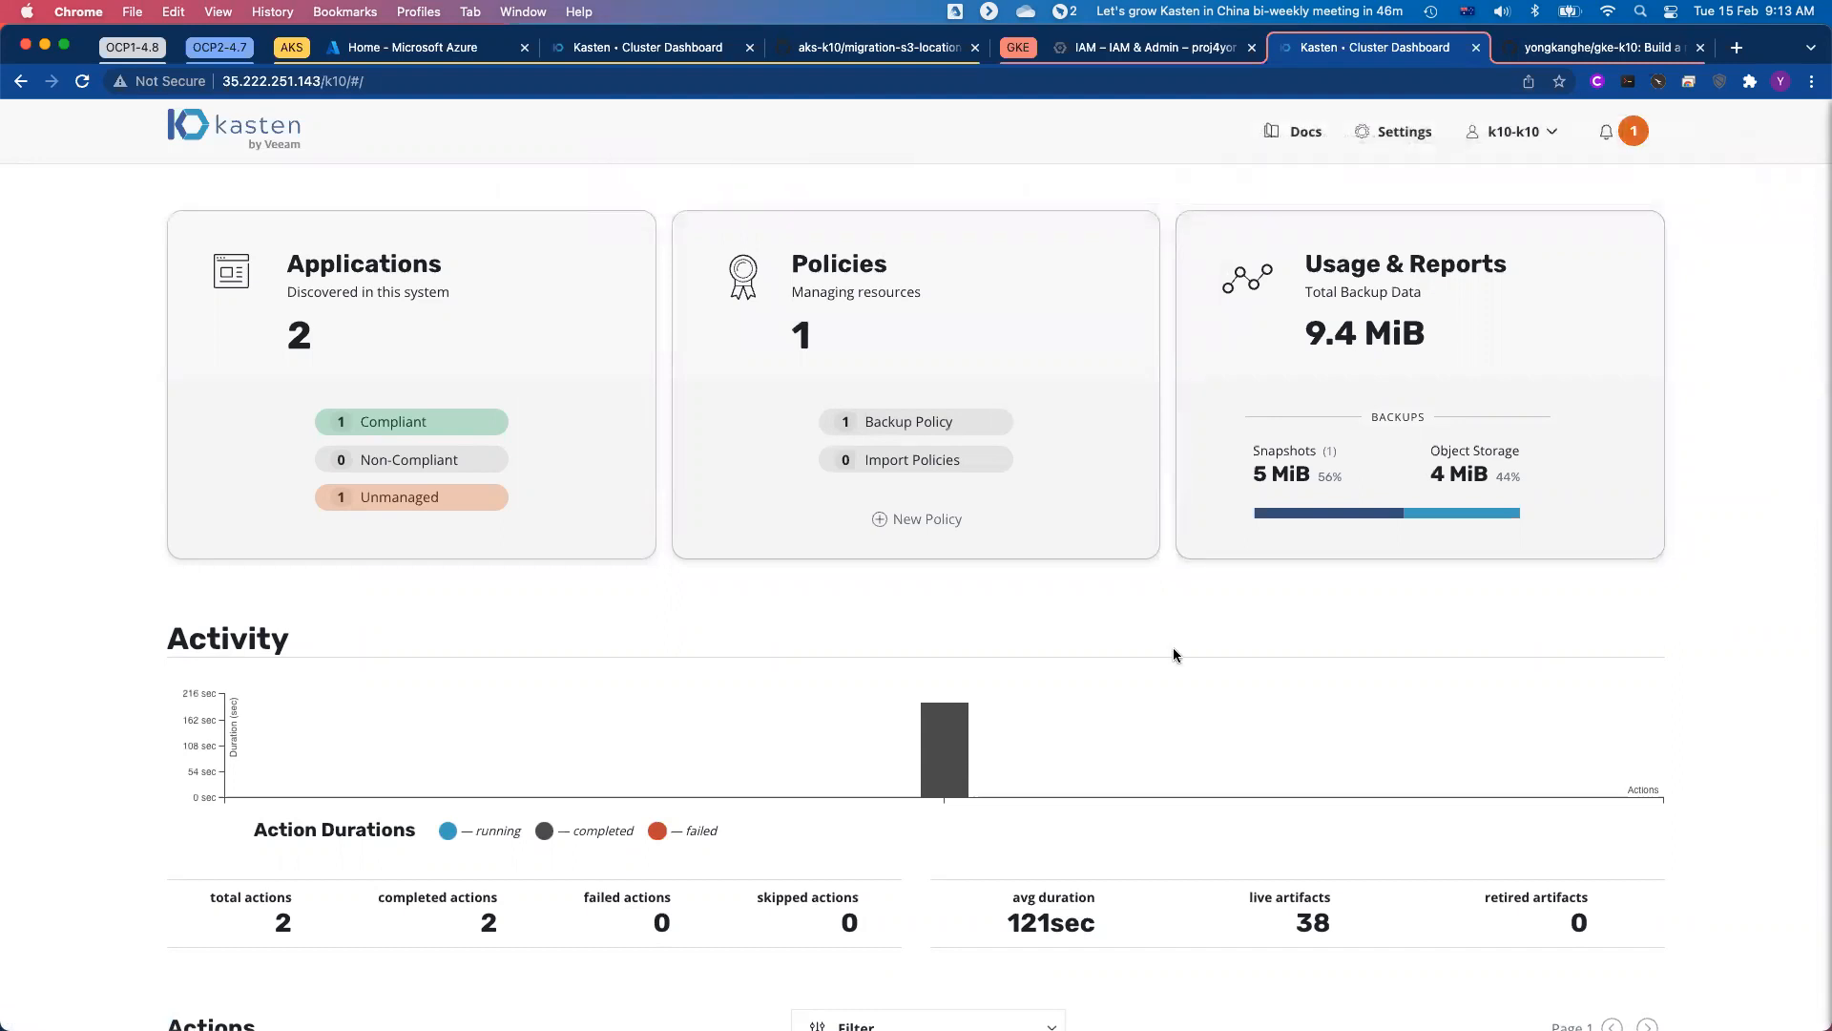
scroll(1174, 647, "down", 5)
scroll(1174, 654, "up", 5)
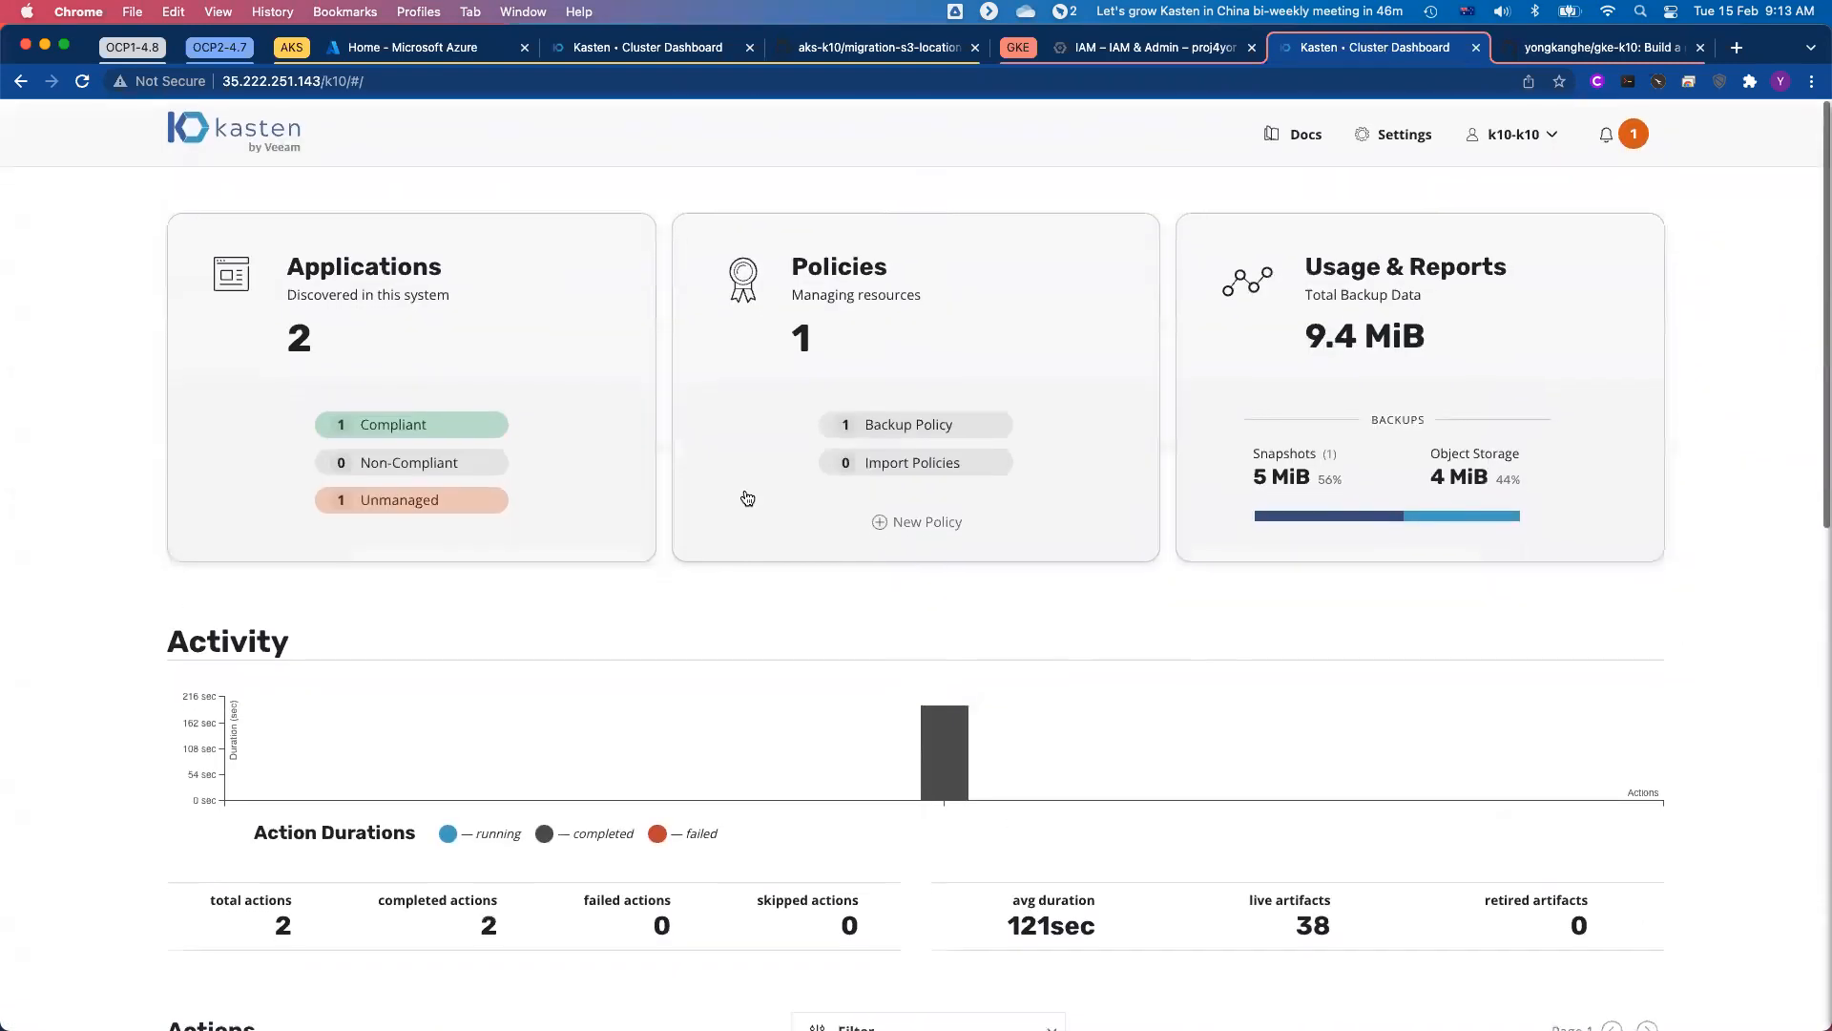
Step: Examine the applications in Kasten K10 on GKE, and review the mygcs1 location profile's name and region in the settings
left_click(522, 387)
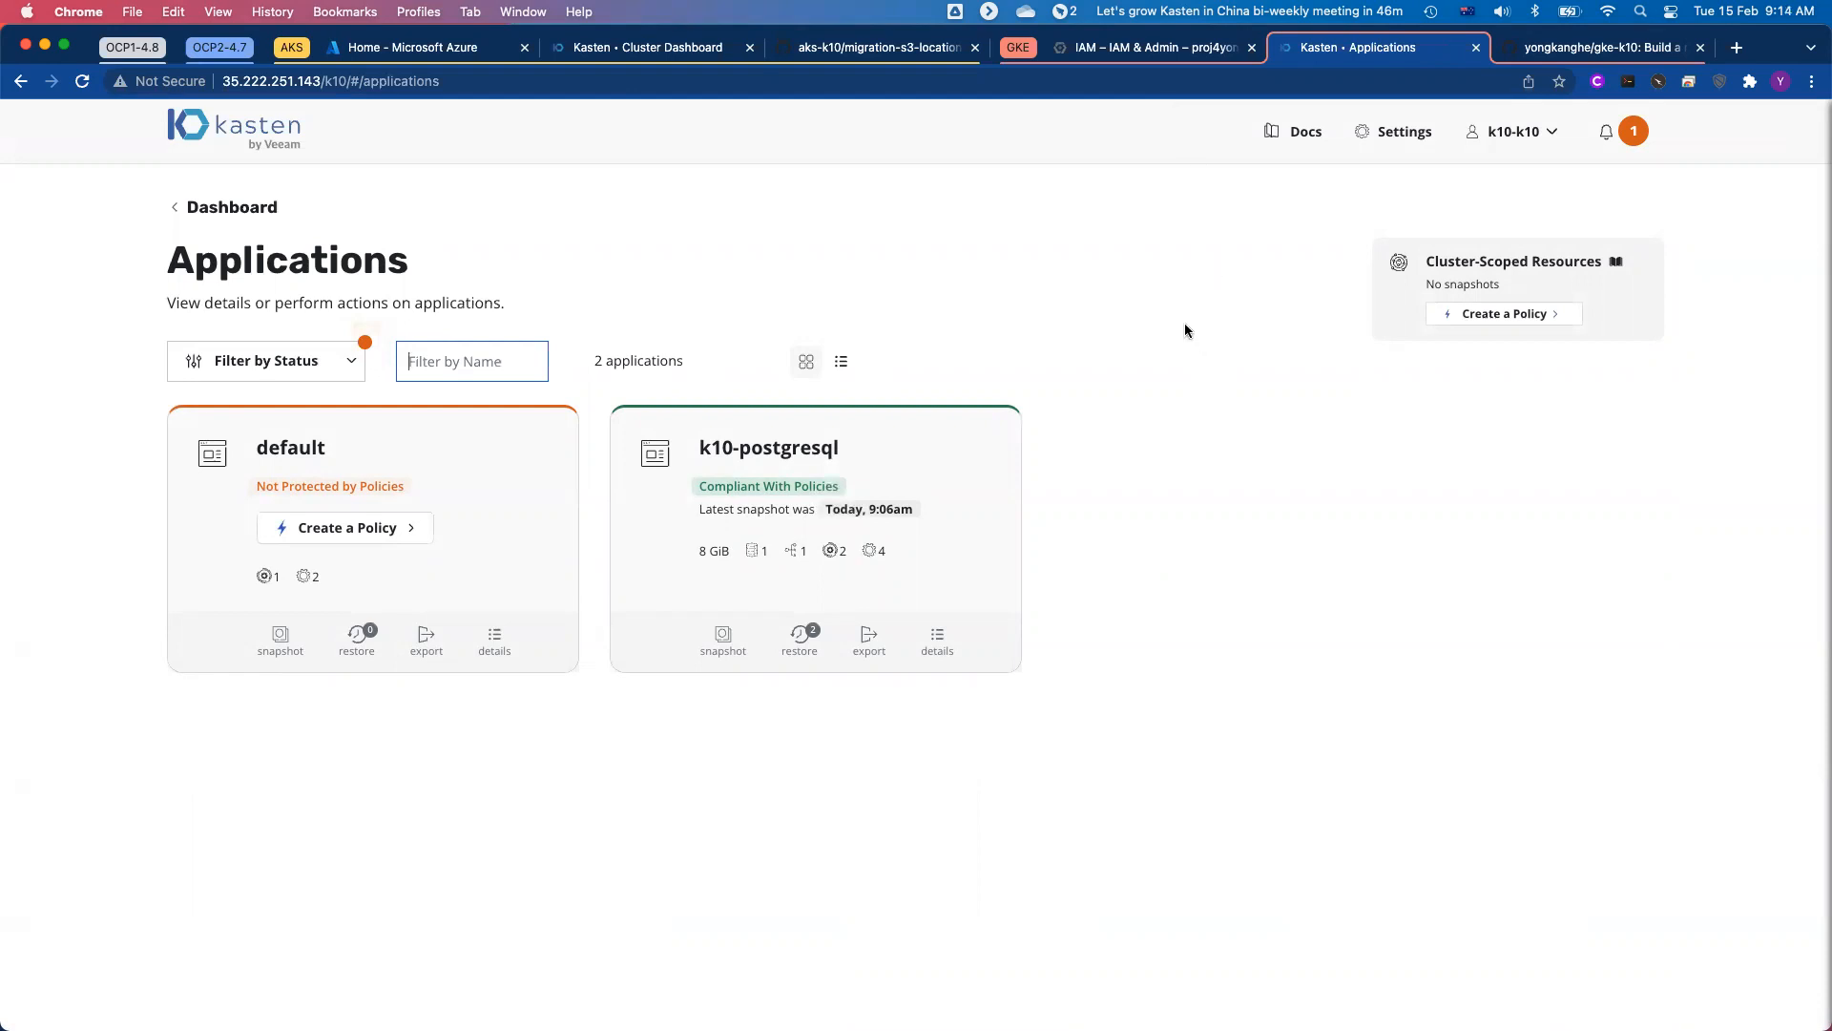
left_click(1409, 142)
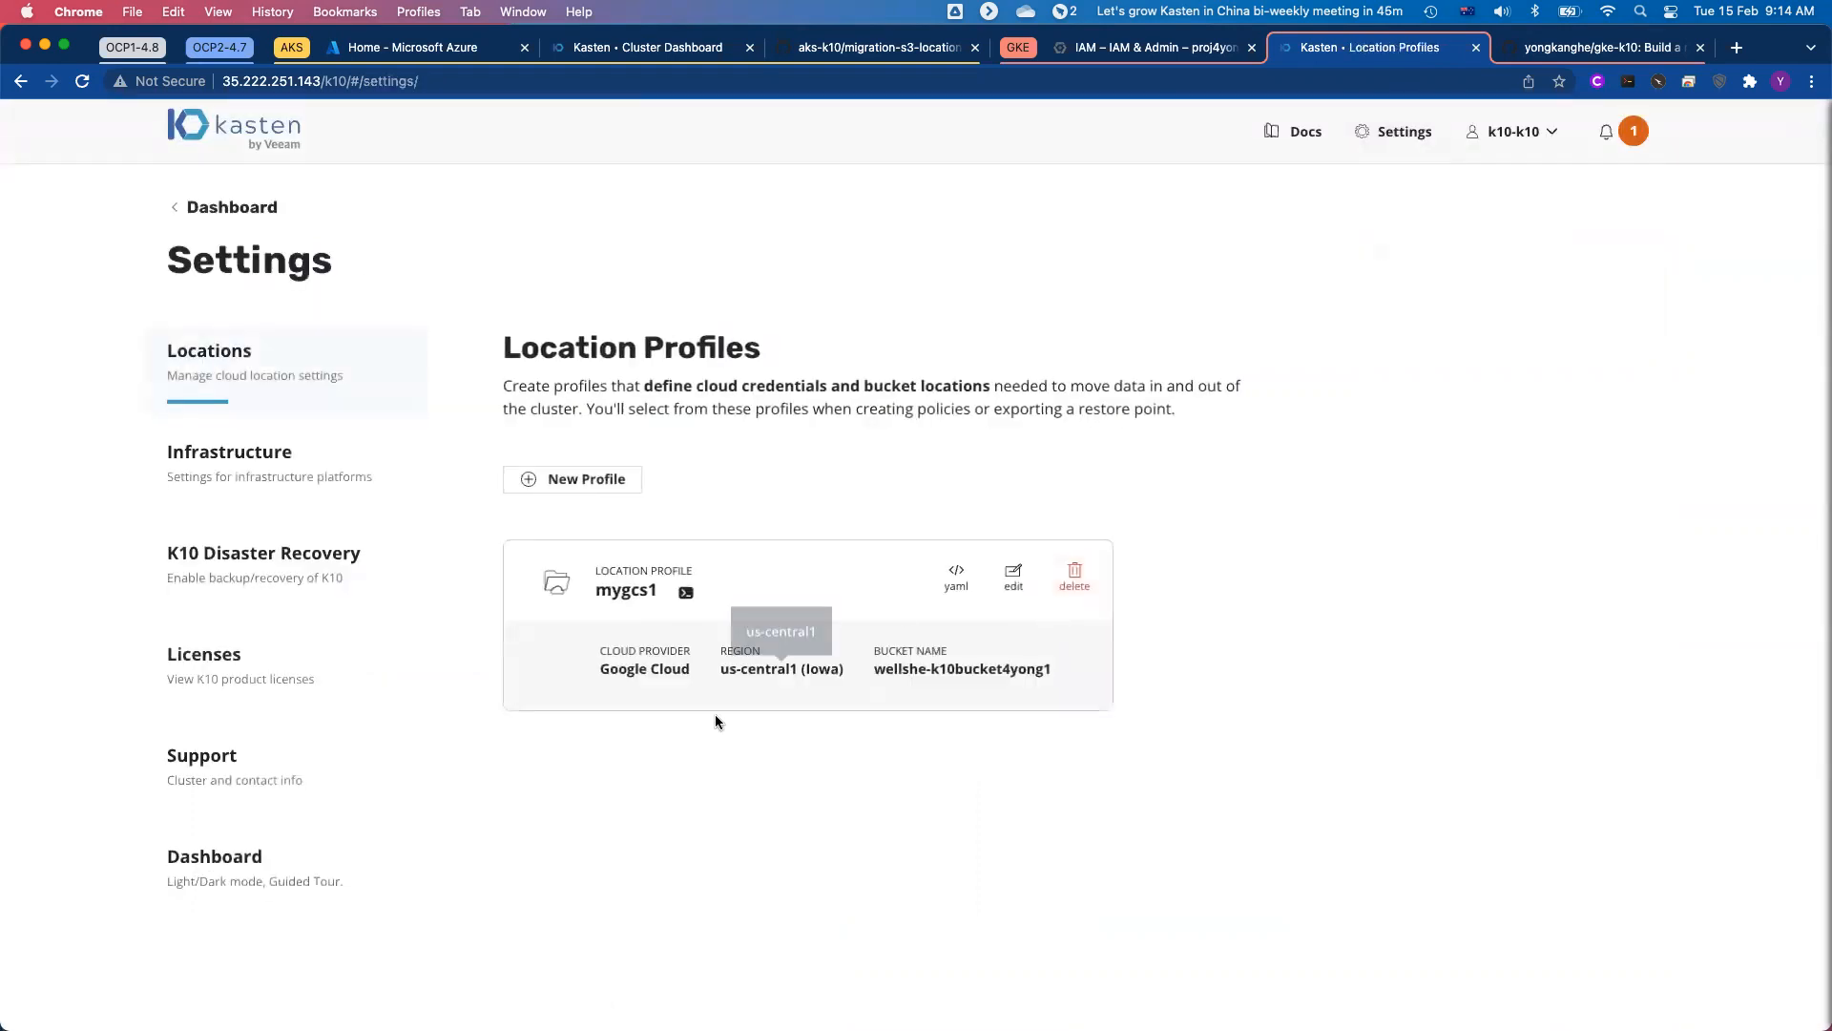
left_click_drag(595, 590, 663, 592)
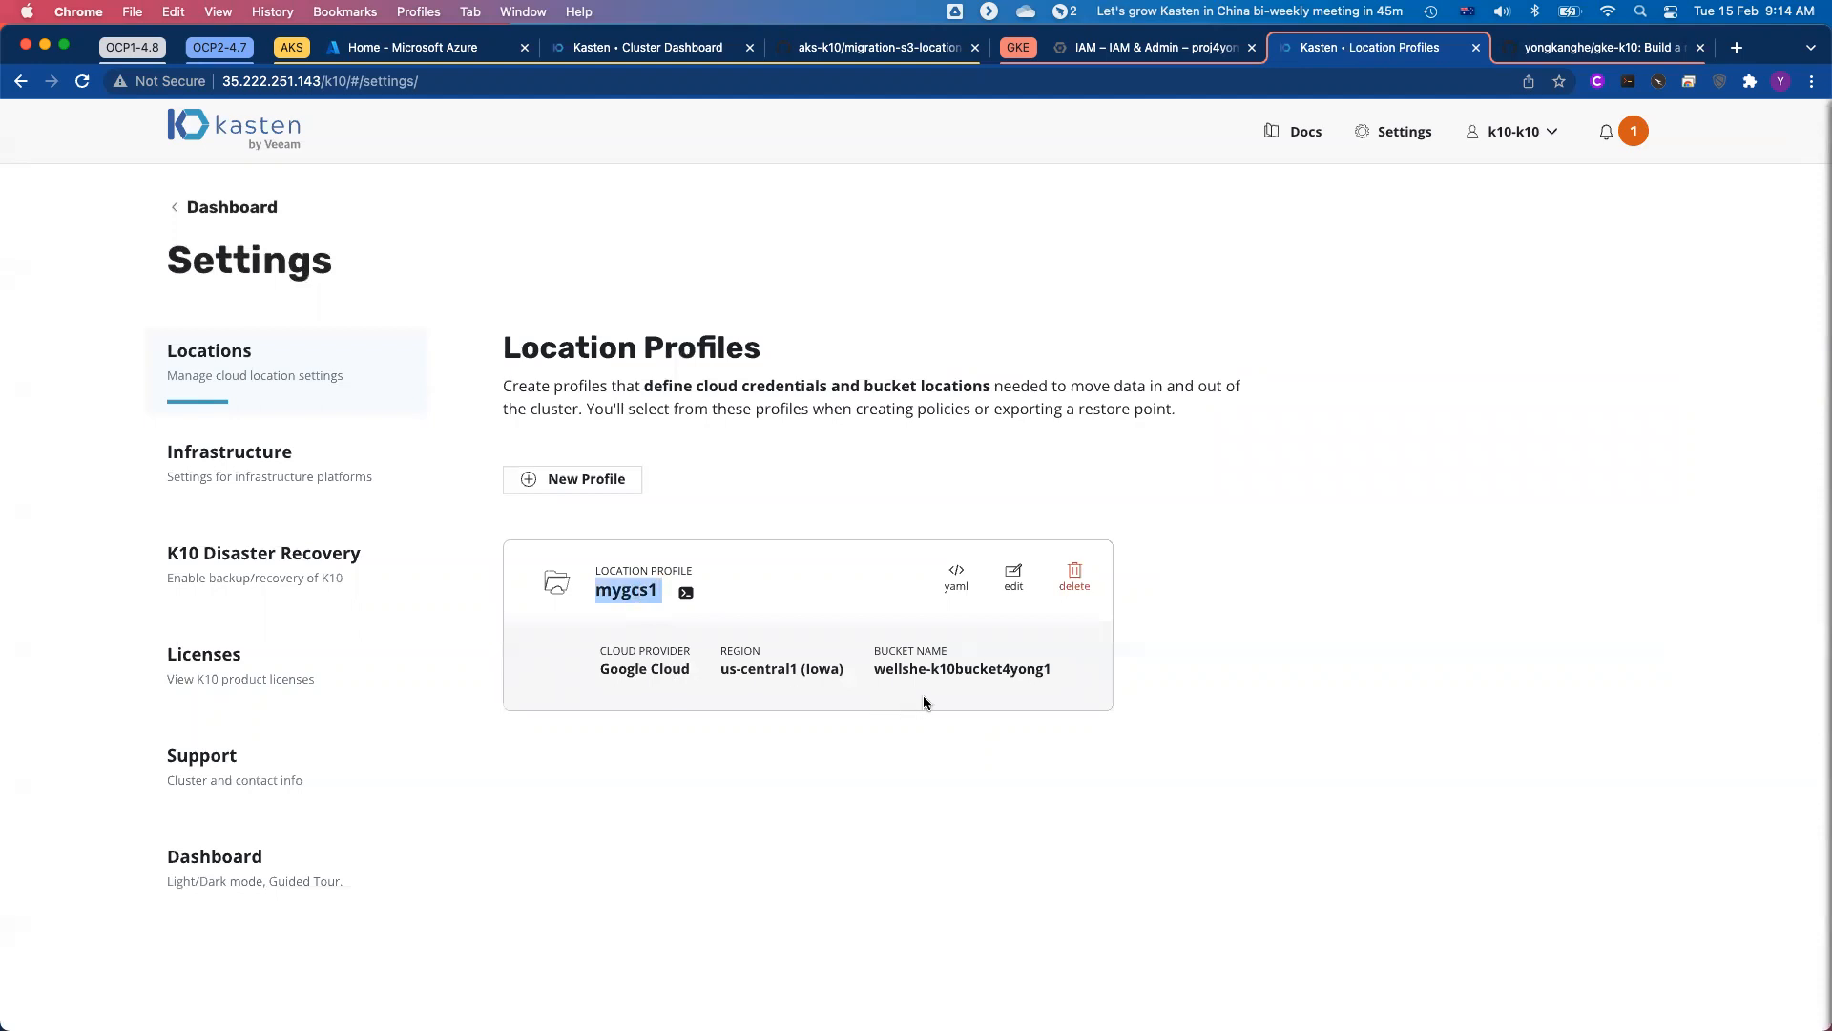
left_click_drag(720, 670, 847, 674)
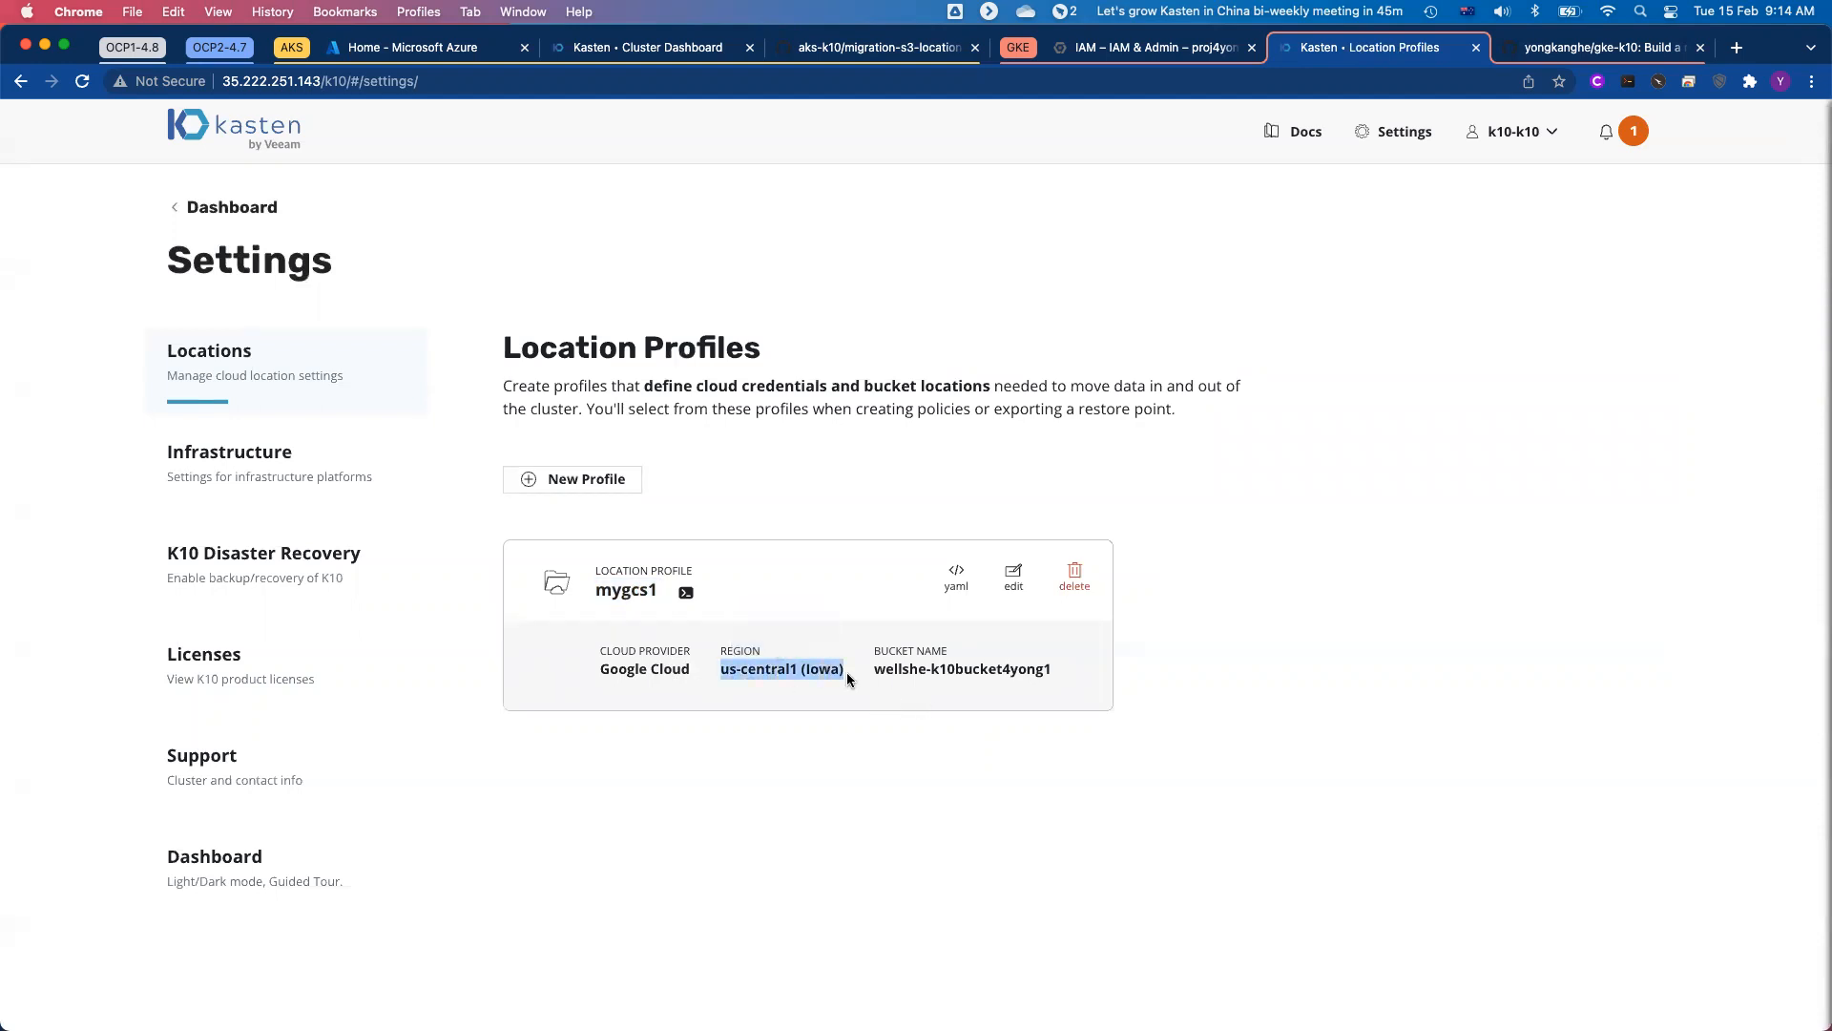
left_click(891, 708)
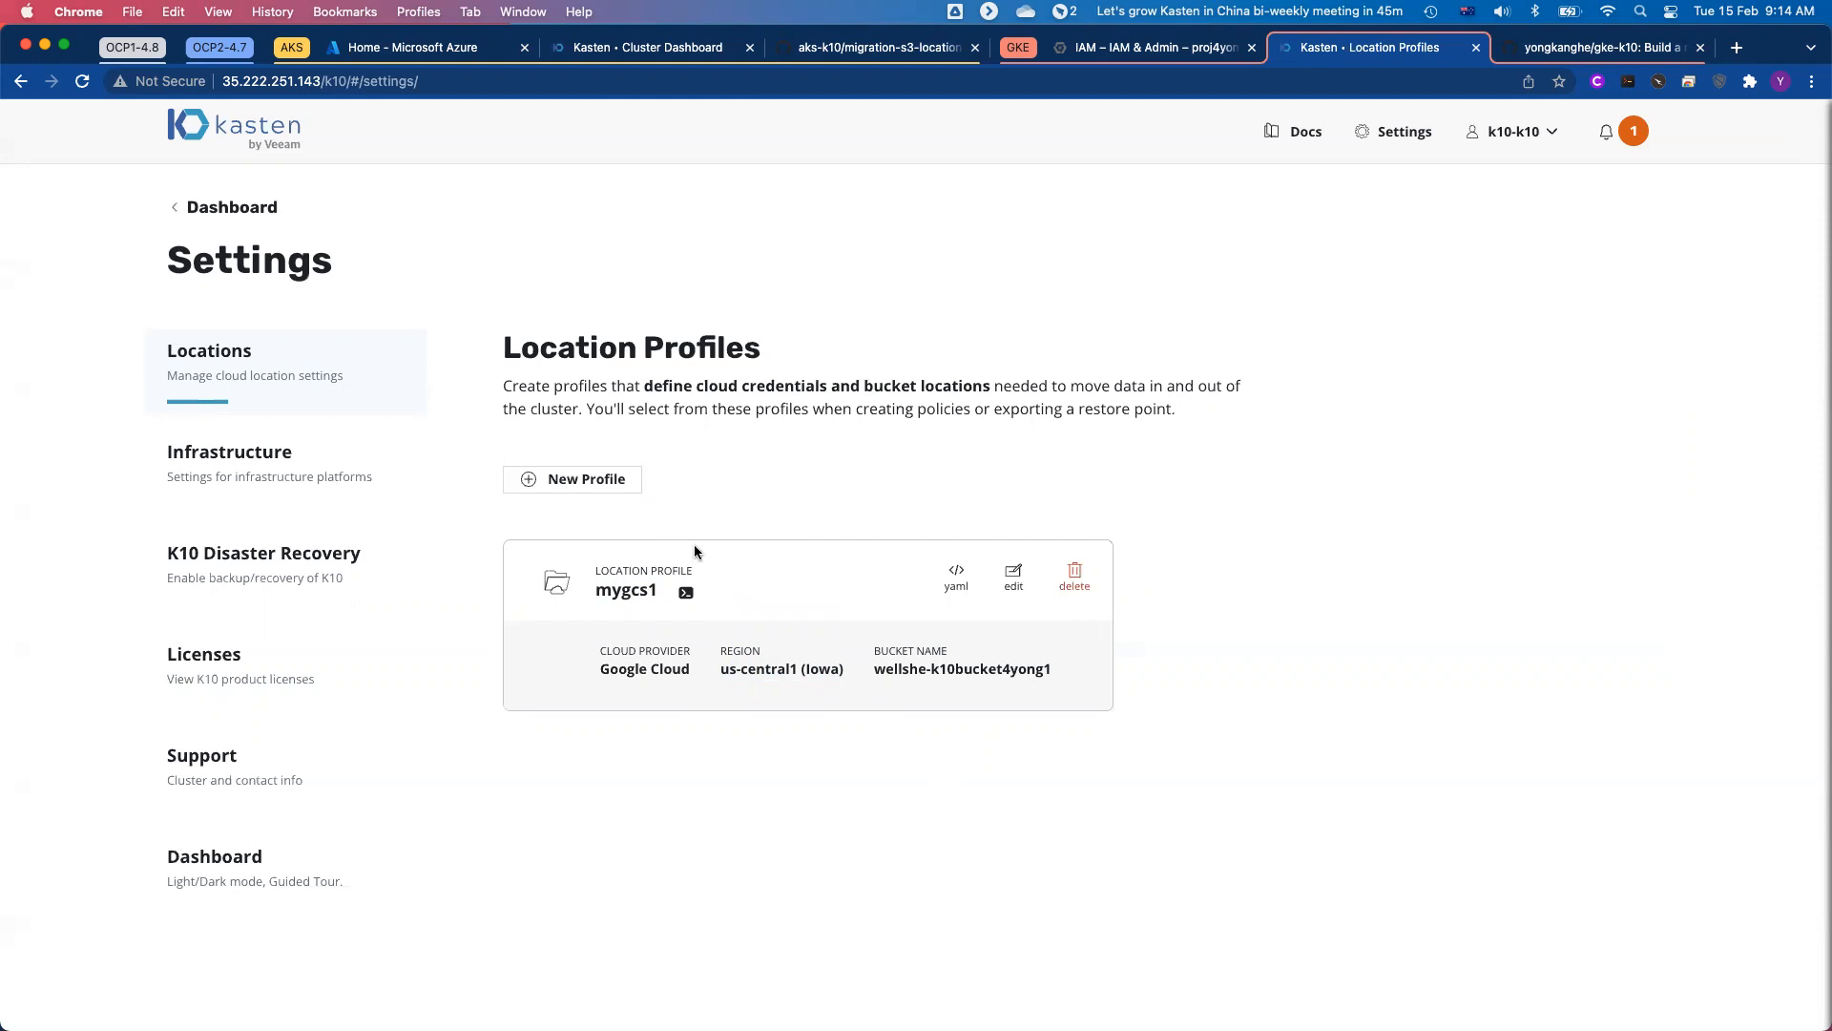
left_click(546, 479)
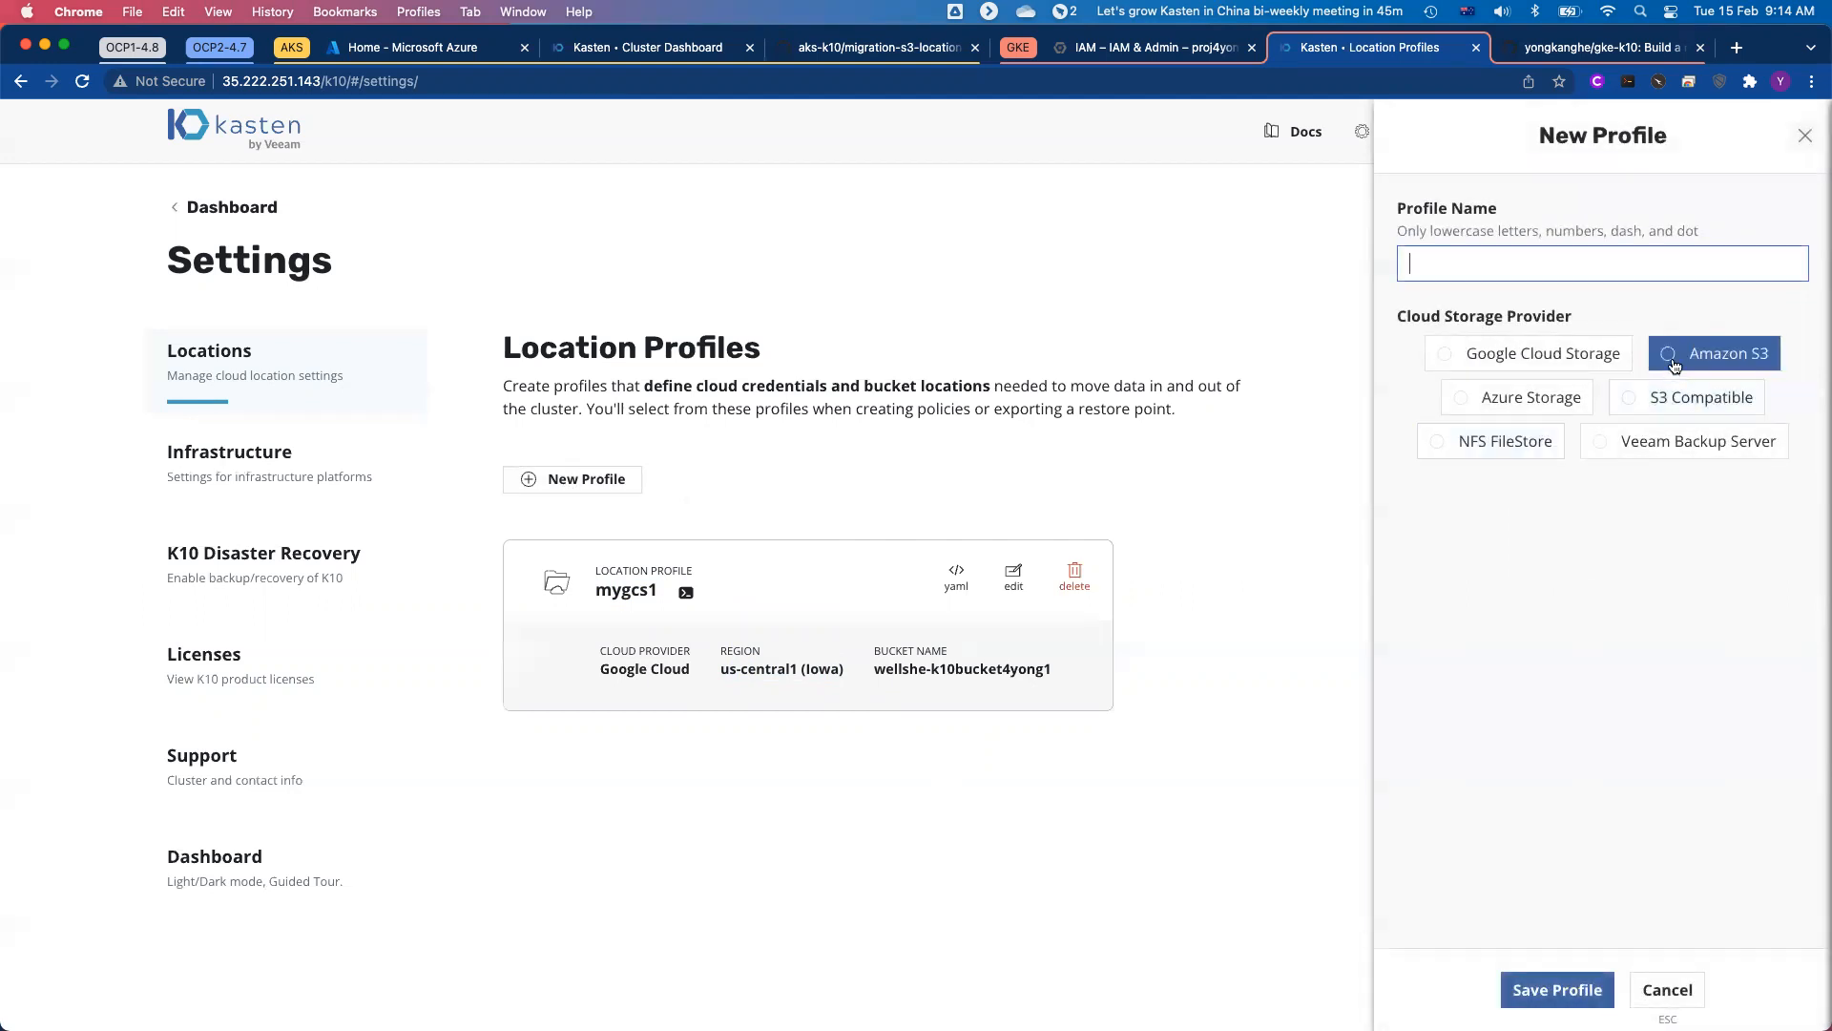
left_click(1674, 366)
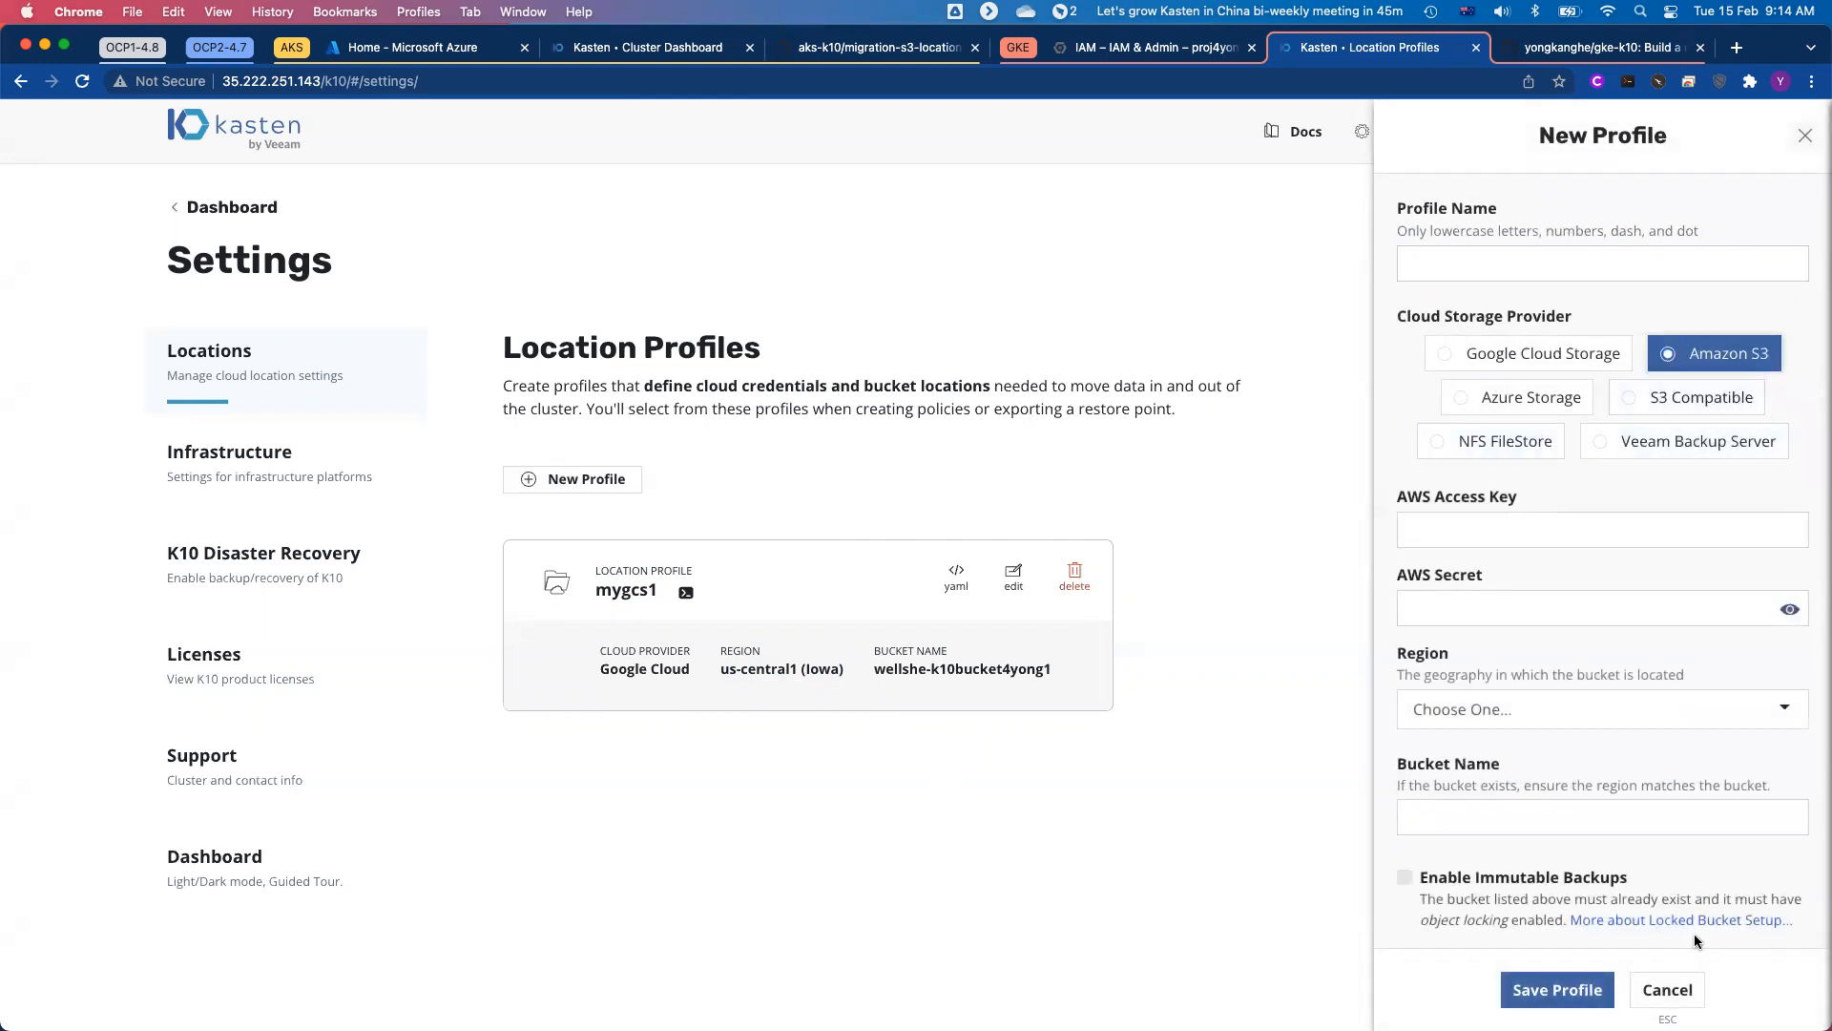
left_click(1668, 991)
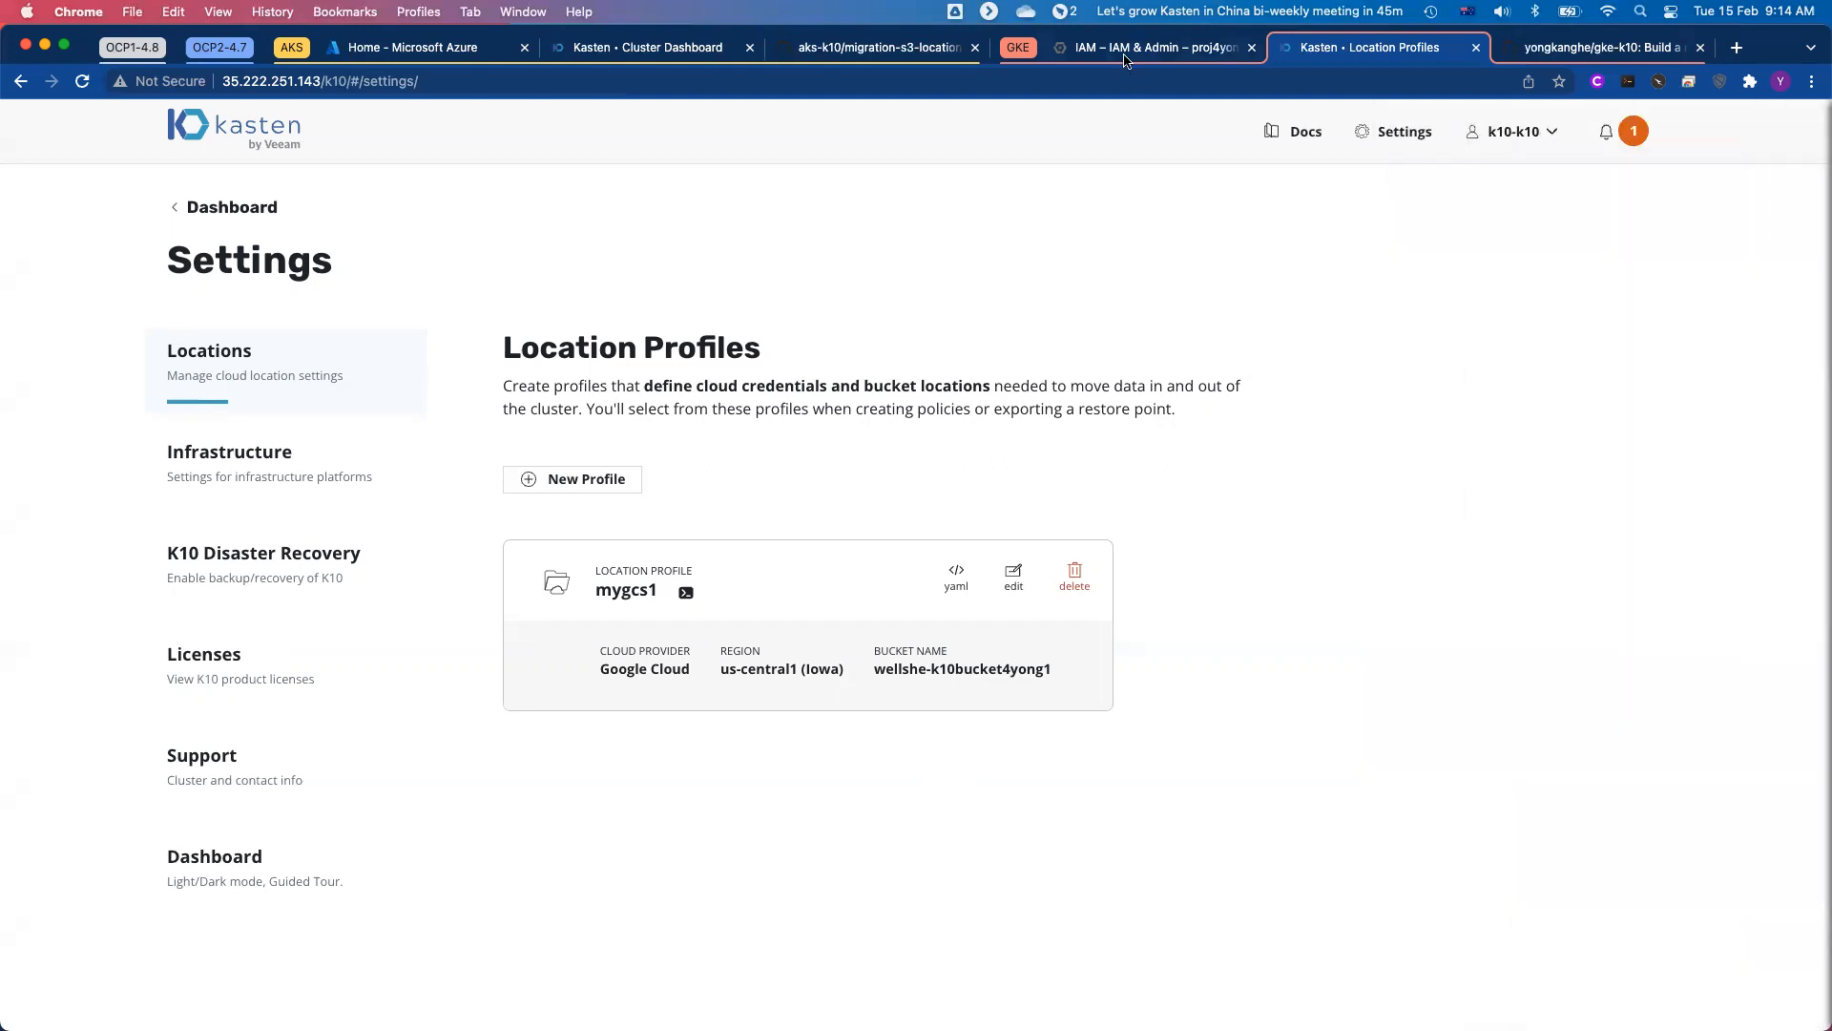
Step: Switch to the Google Cloud Shell, start ./migration-s3-location.sh and abort it at the AWS access key prompt
left_click(1131, 56)
type("./mig")
key("Tab")
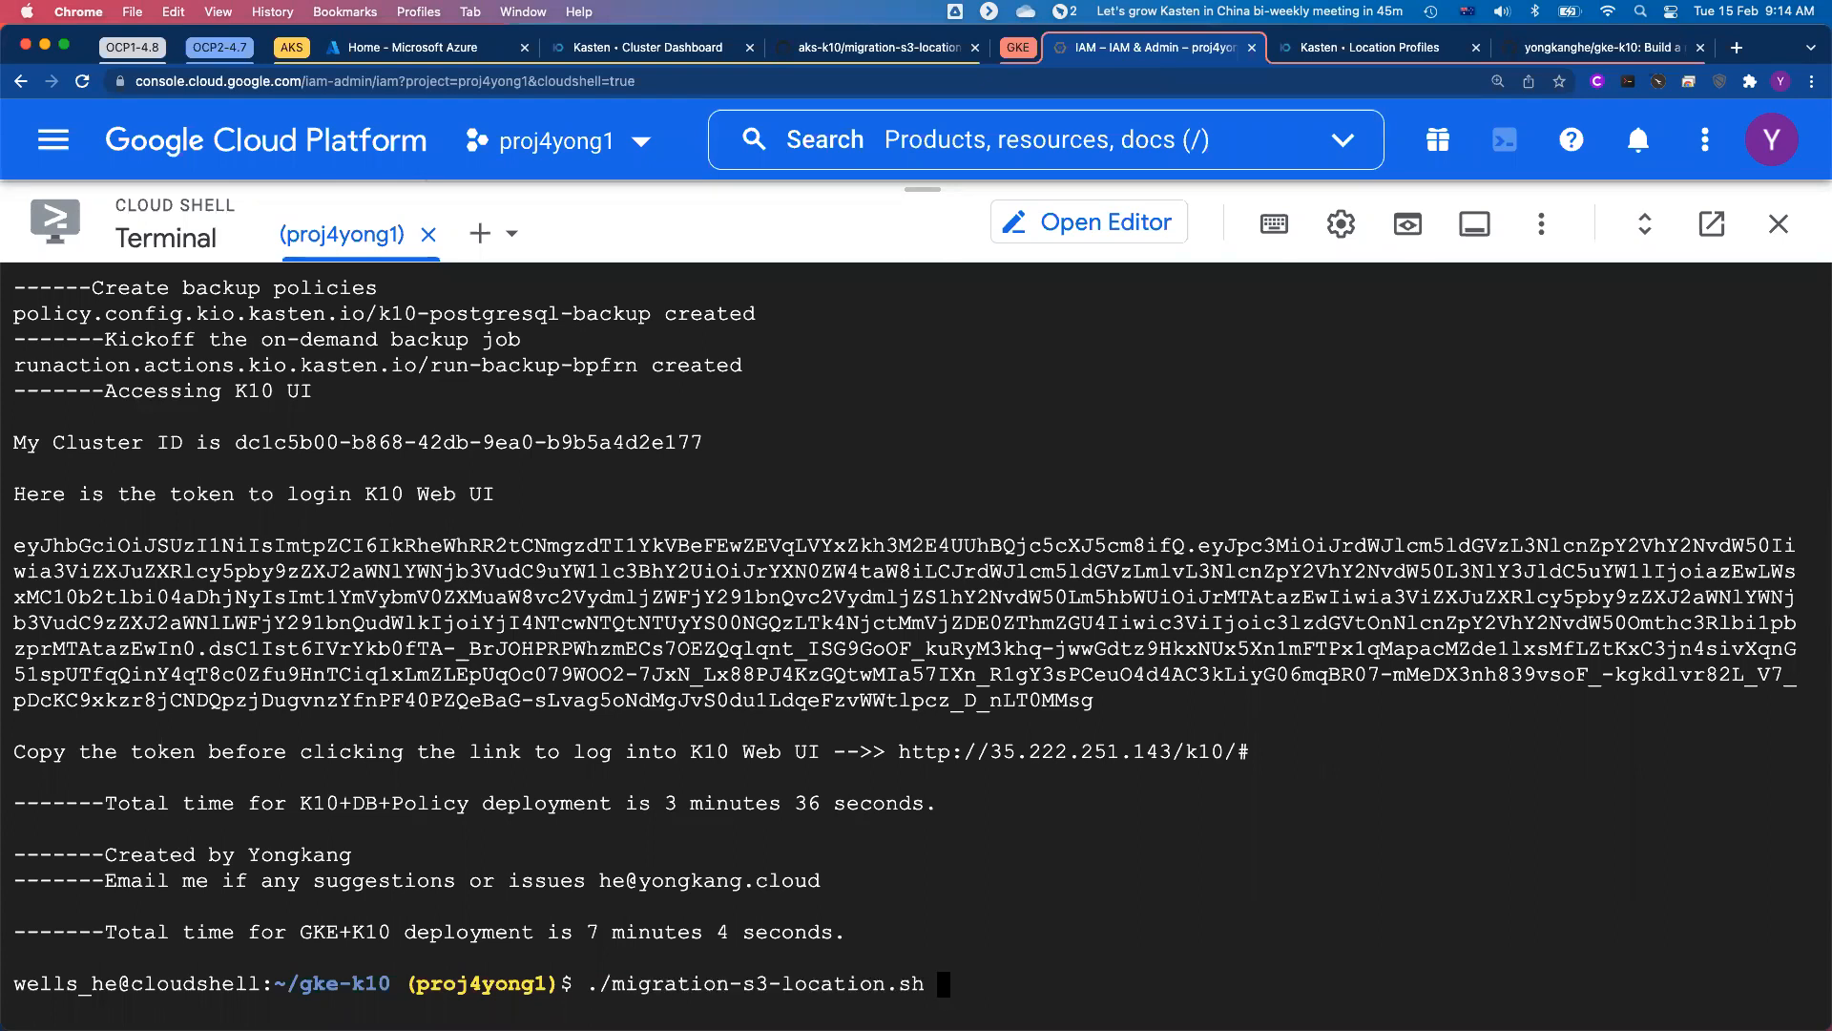
key("Return")
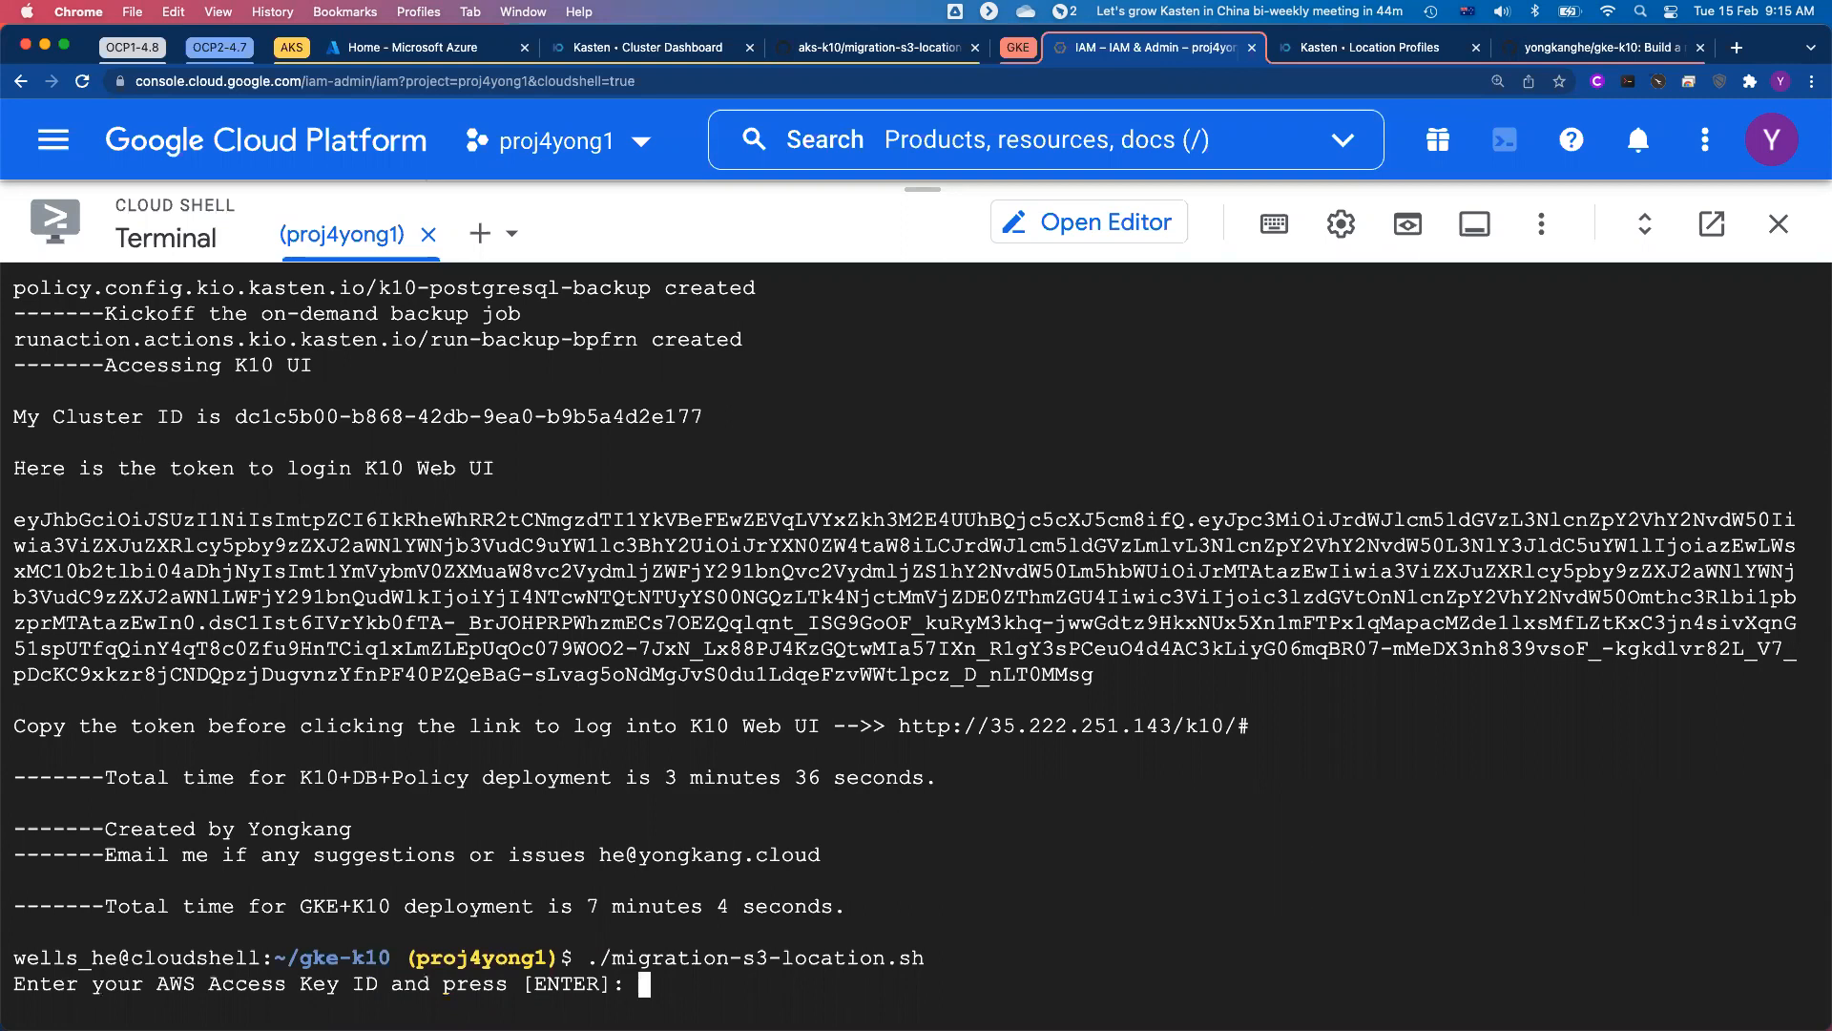
key("ctrl+c")
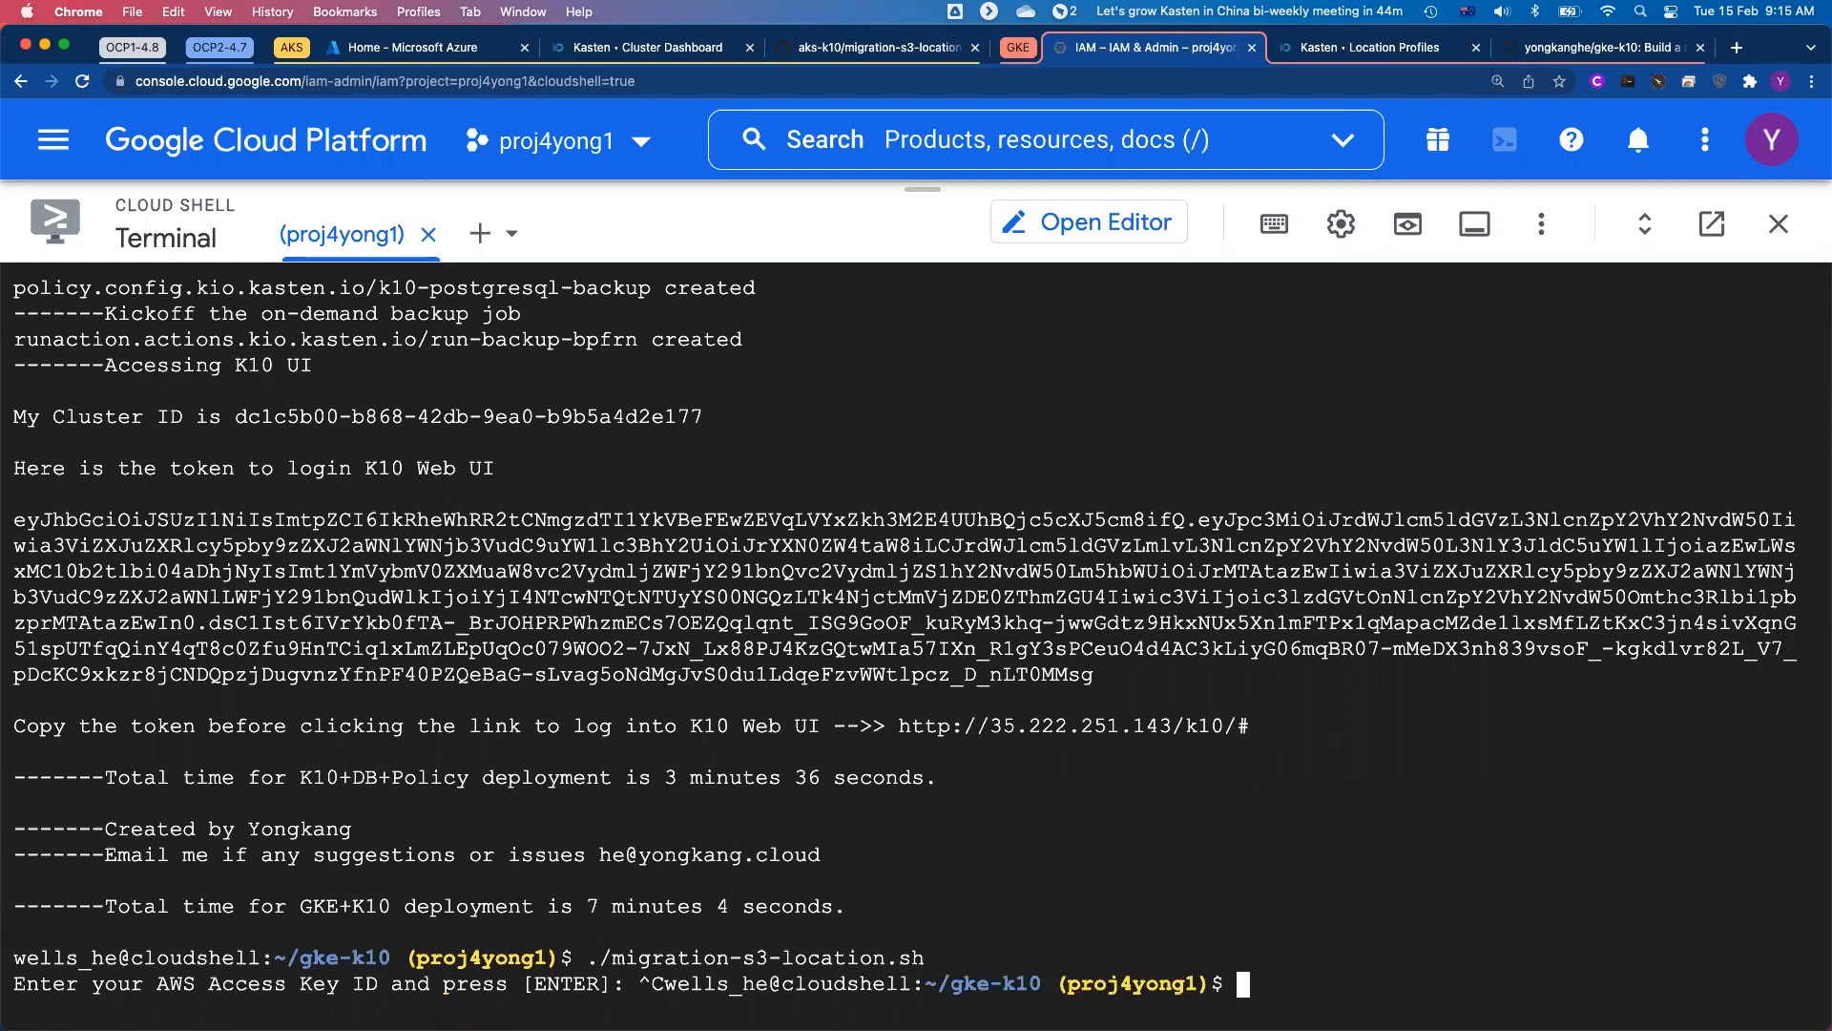
Step: Copy the awsaccess file from ../gke-k10.20220214 into the current gke-k10 directory
type("cp ../gke-k10")
key("Tab")
type(".")
key("Tab")
type("2")
key("Tab")
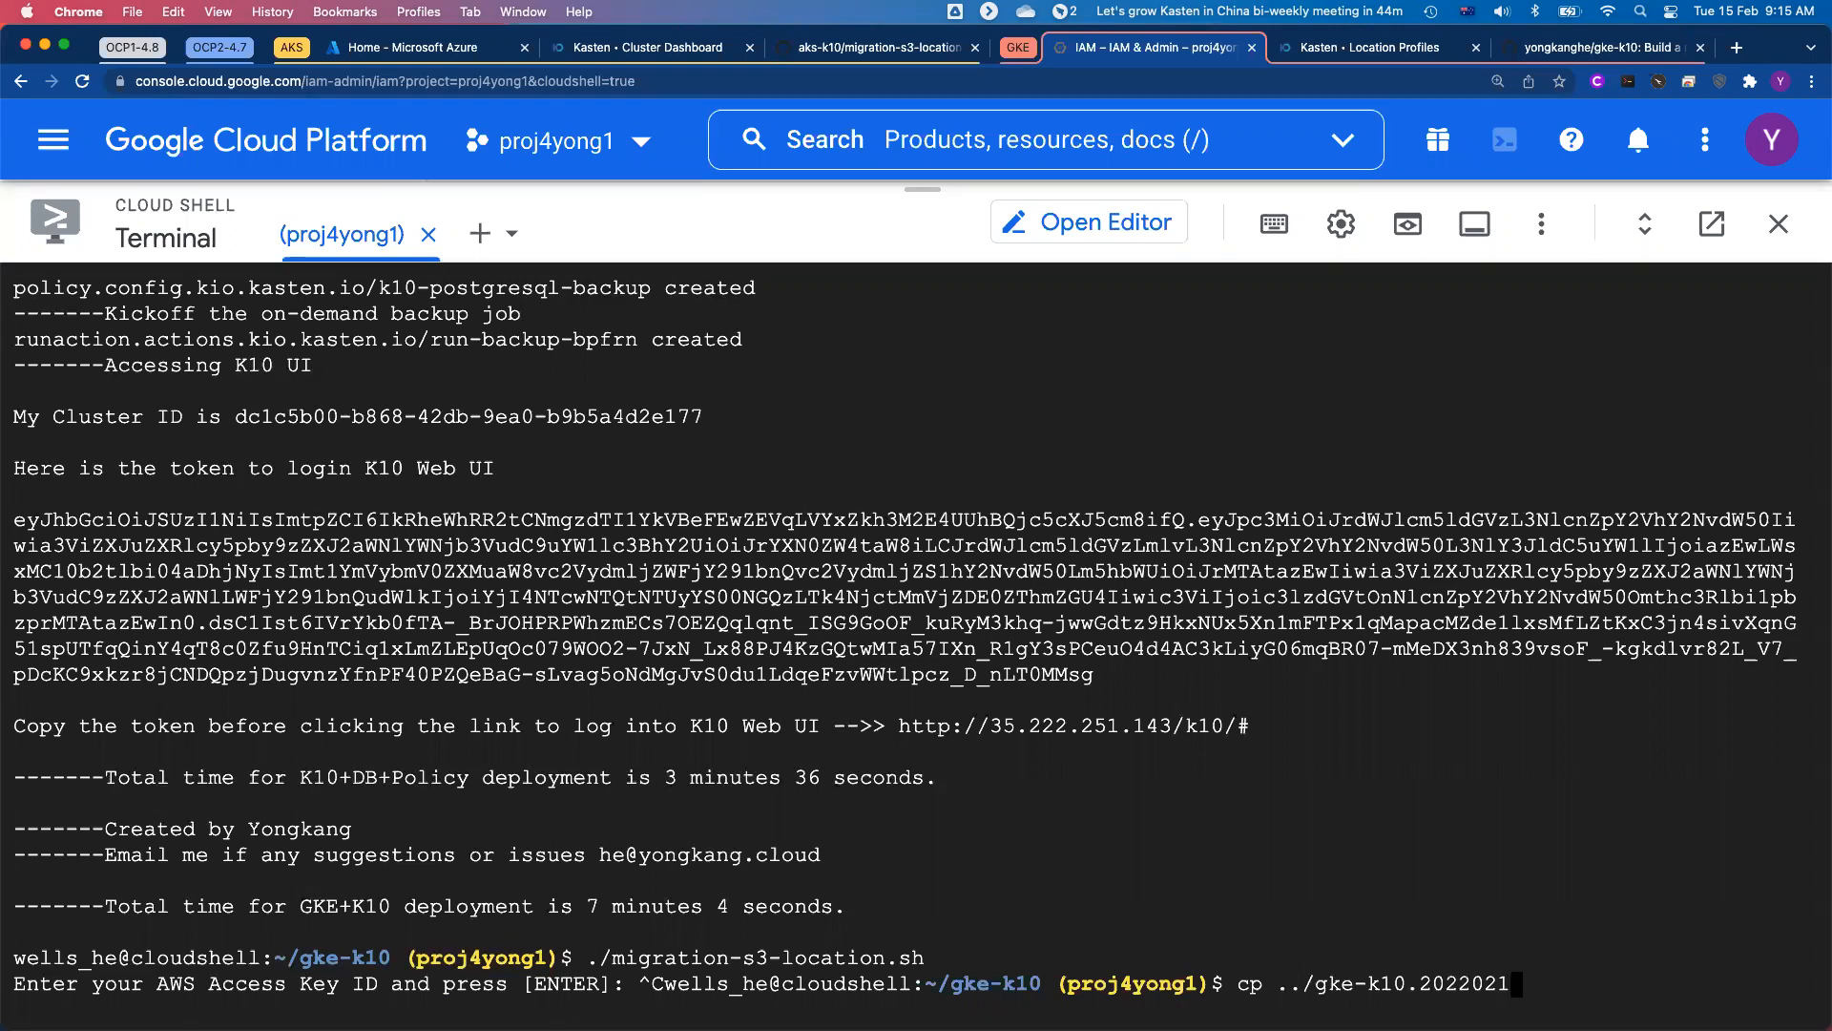
key("Tab")
type("4")
key("Tab")
type("awsa")
key("Tab")
key("Tab")
type(".")
key("Return")
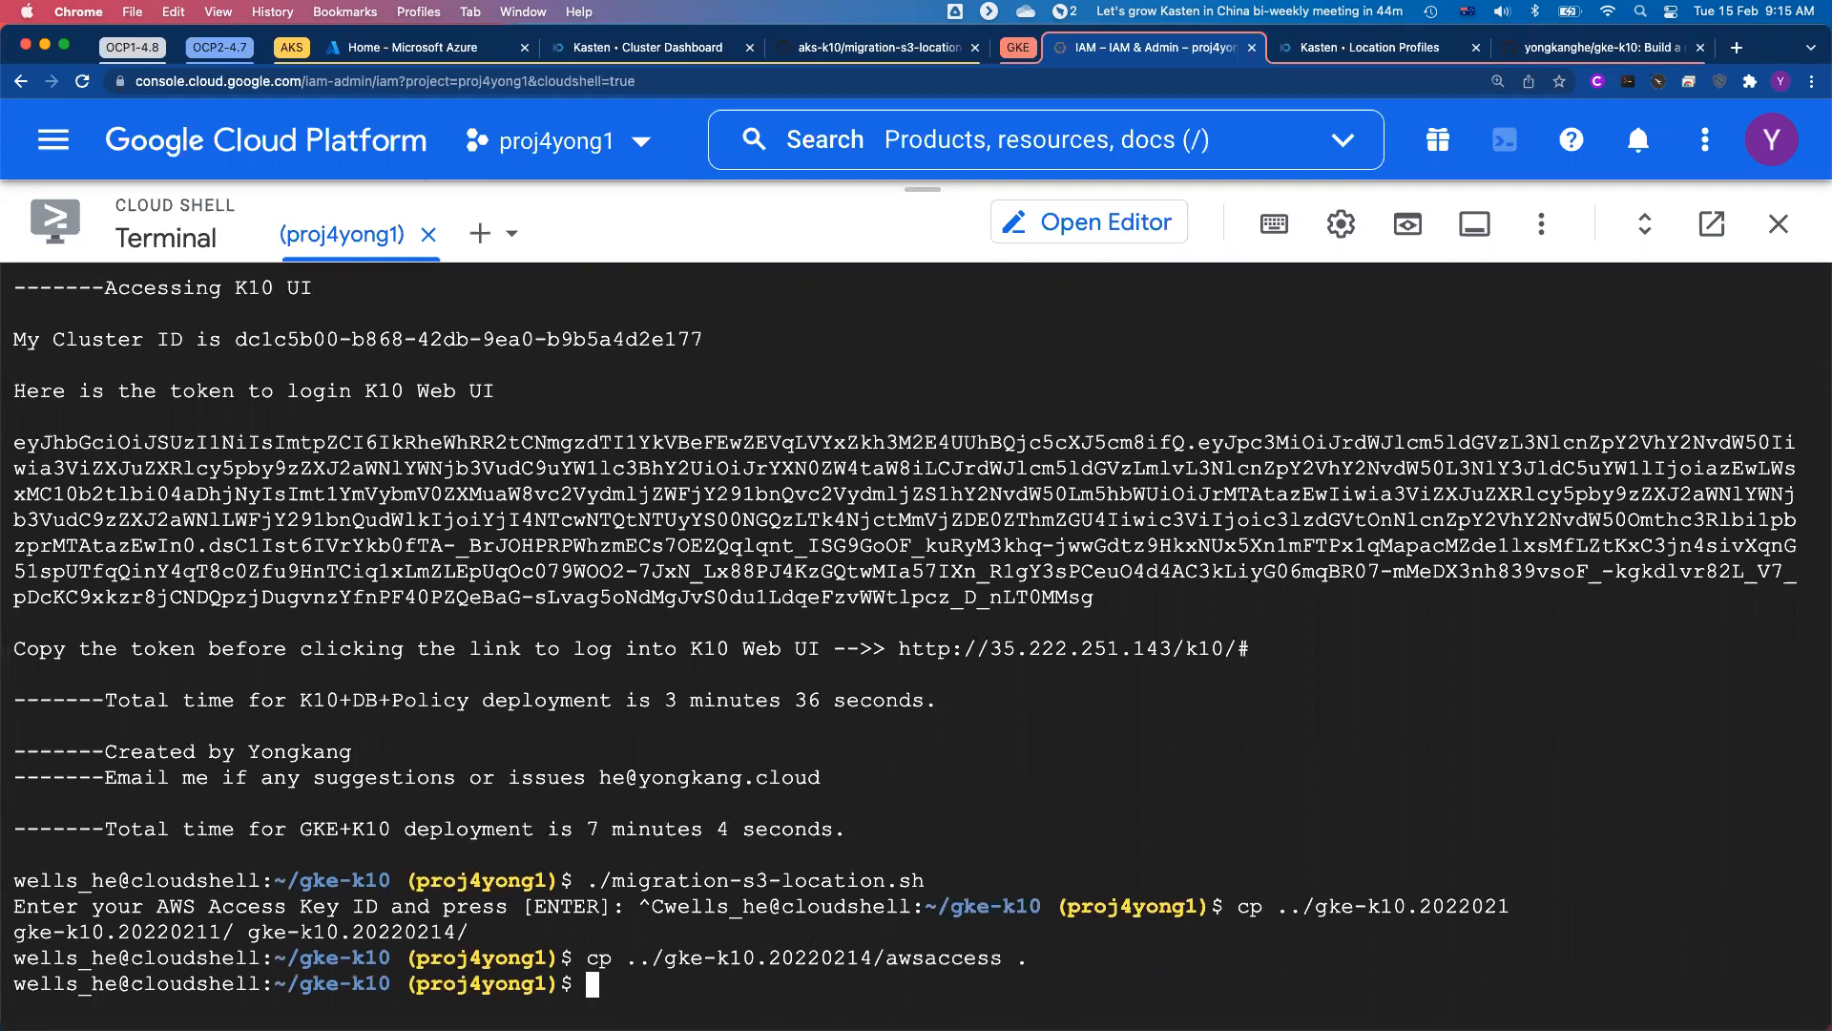
Step: Run ./migration-s3-location.sh again to create the S3 location profile on GKE
key("Up")
key("Up")
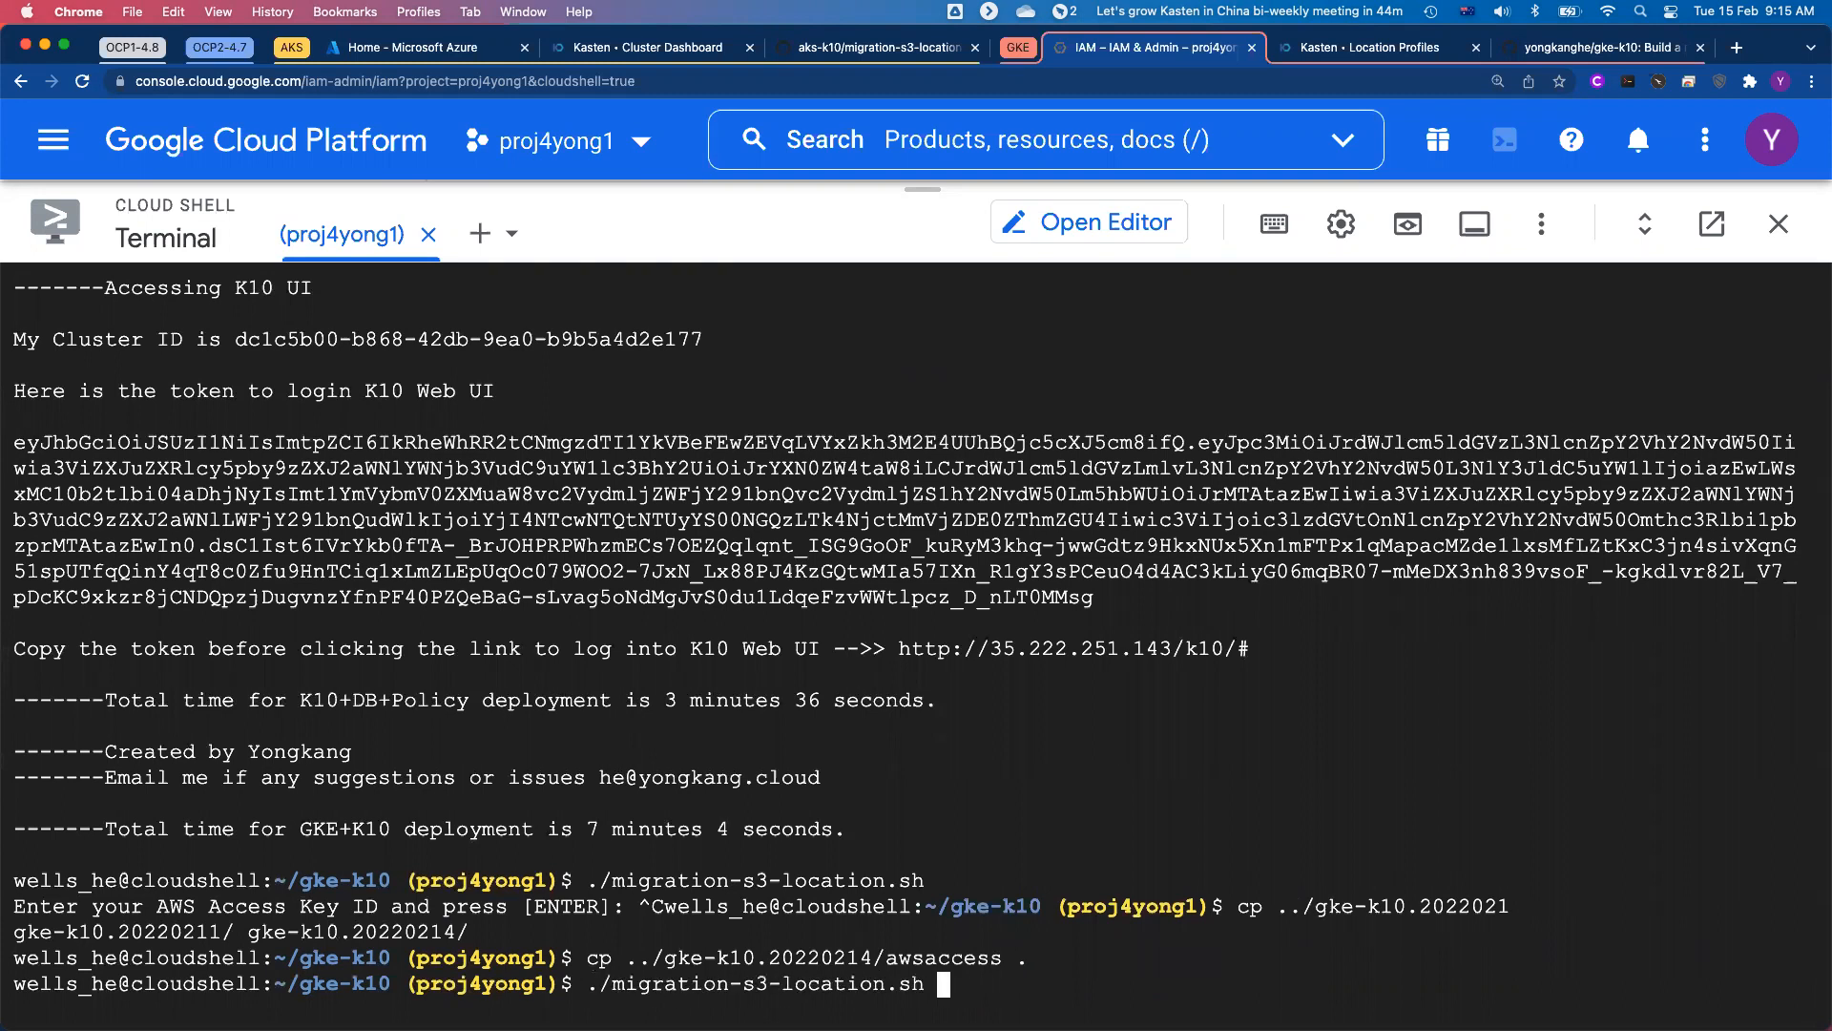
key("Return")
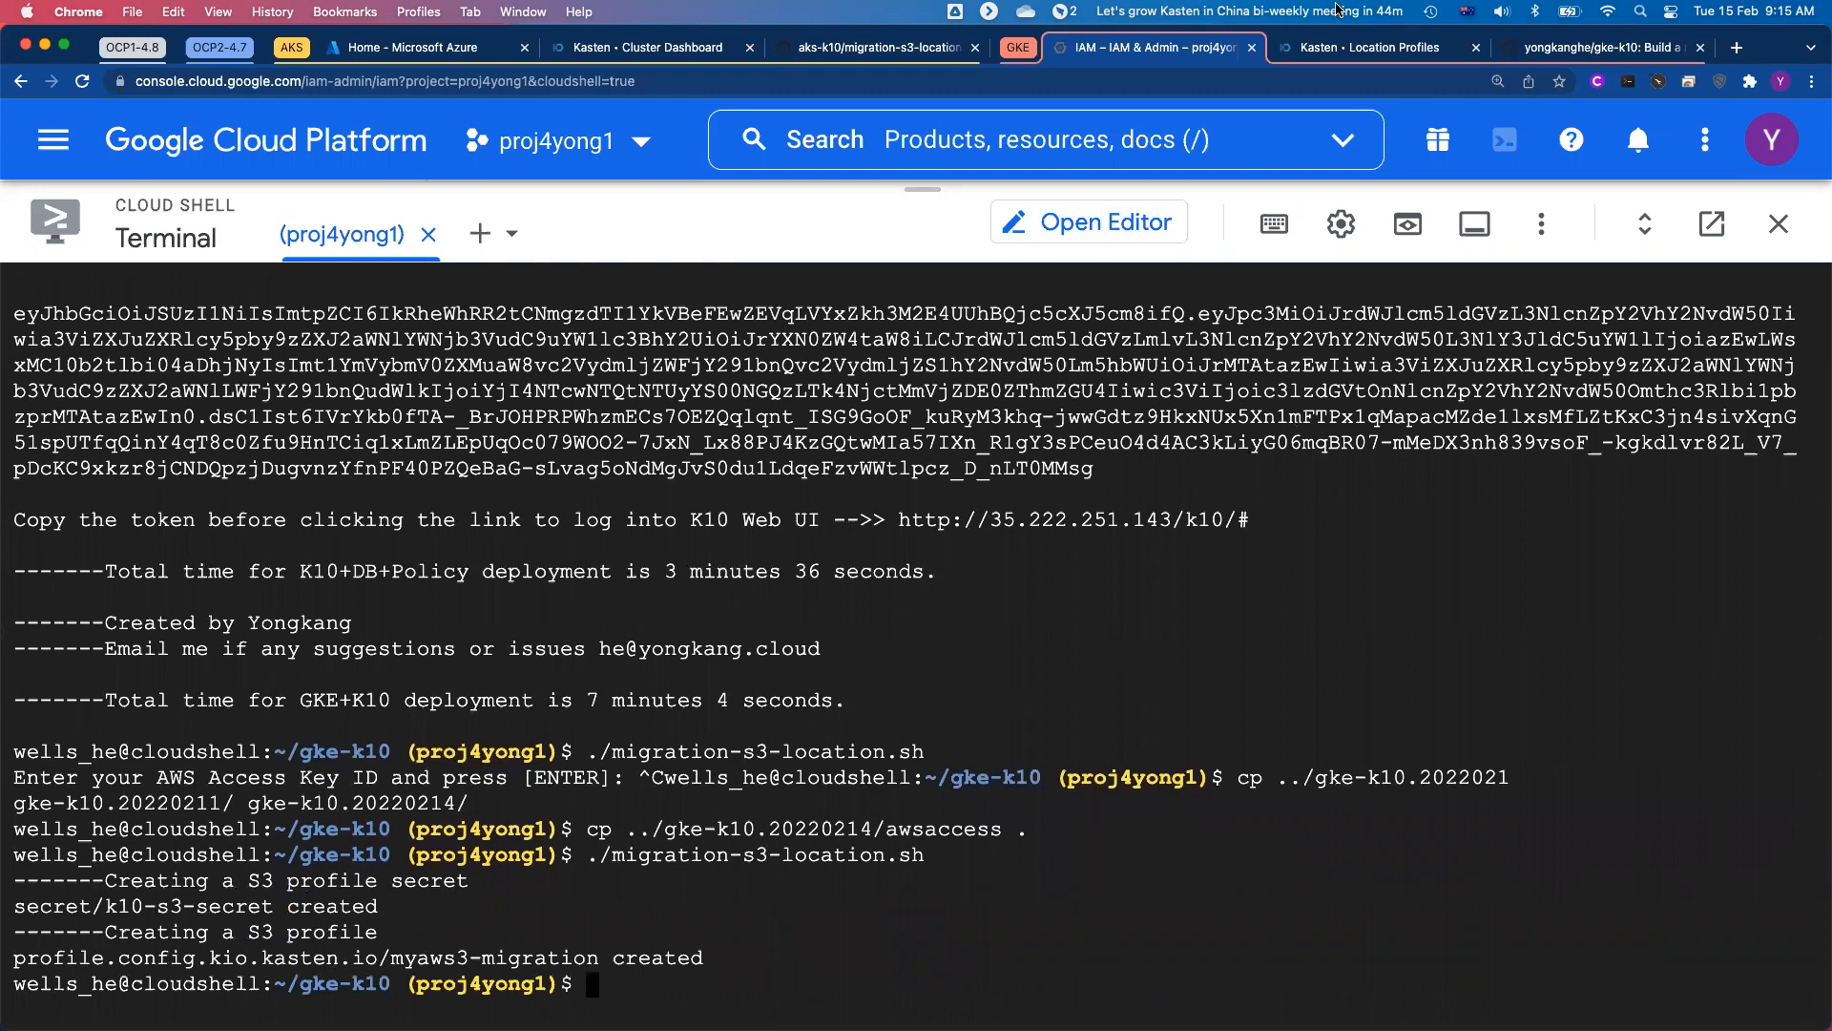
Step: Switch to Kasten K10 on GKE, reload the location profiles and check the myaws3-migration profile's name and bucket
left_click(1389, 55)
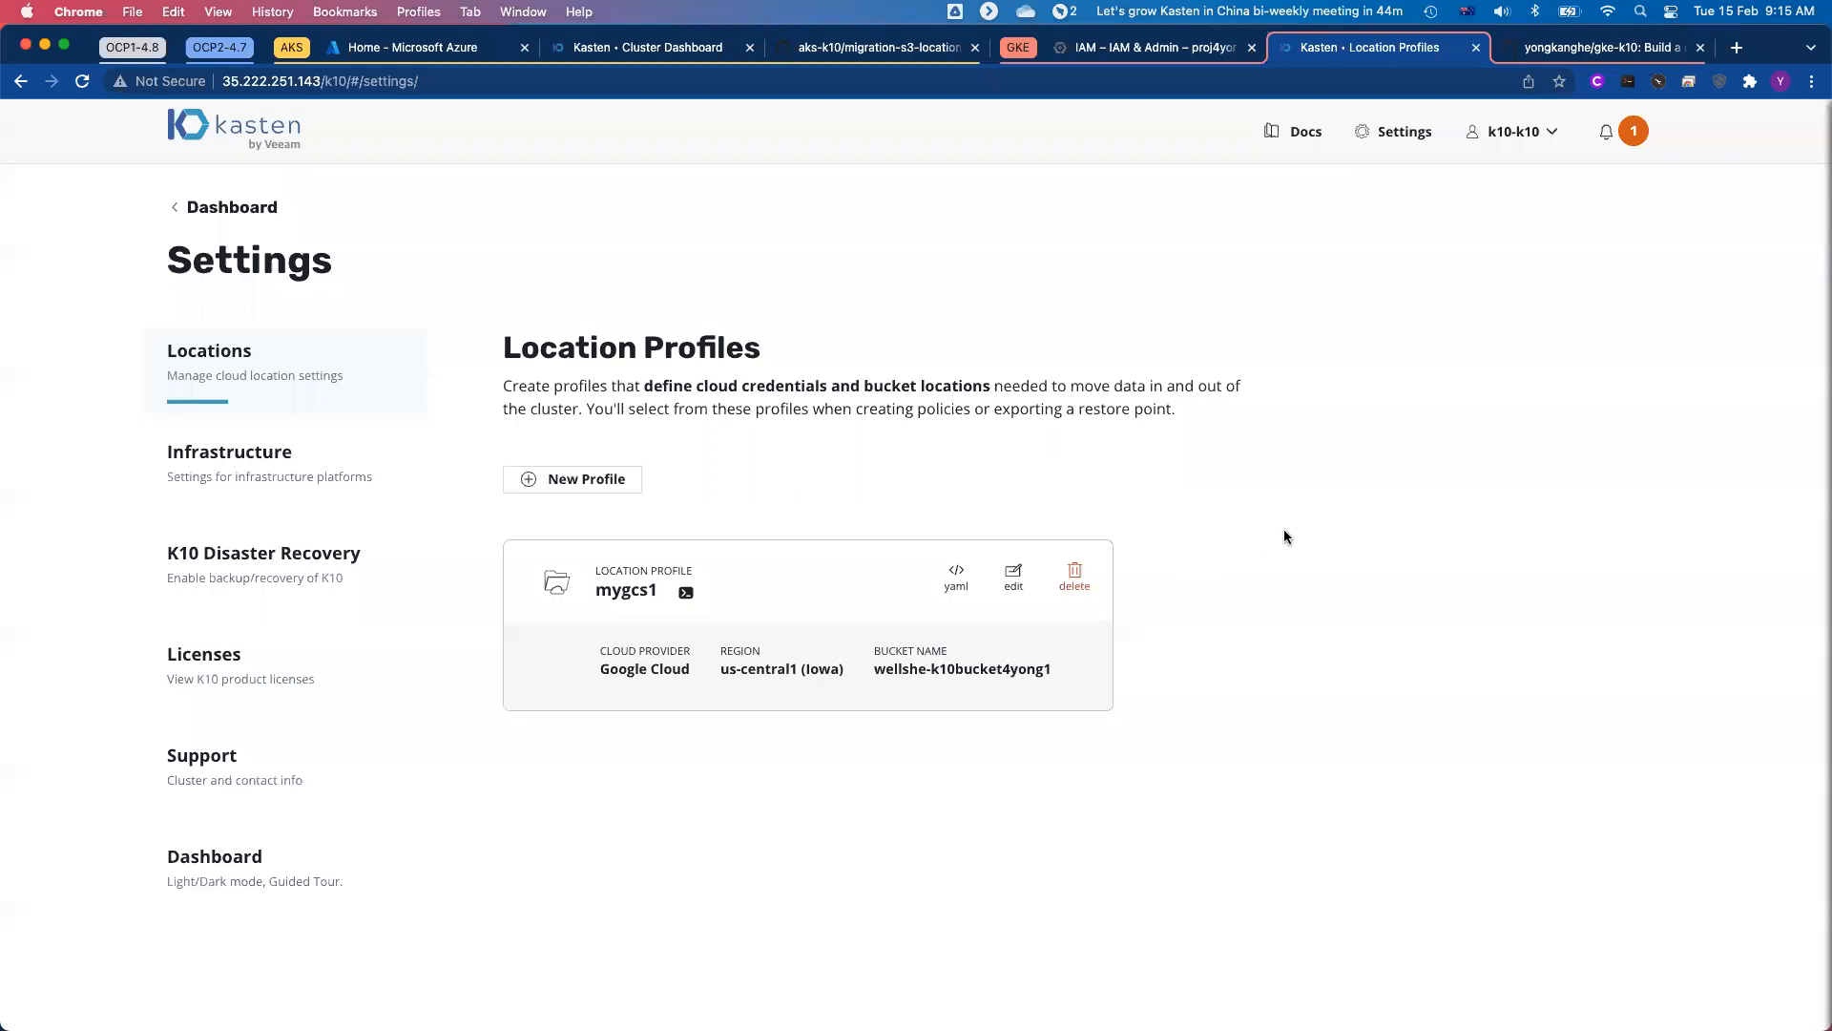
key("super+r")
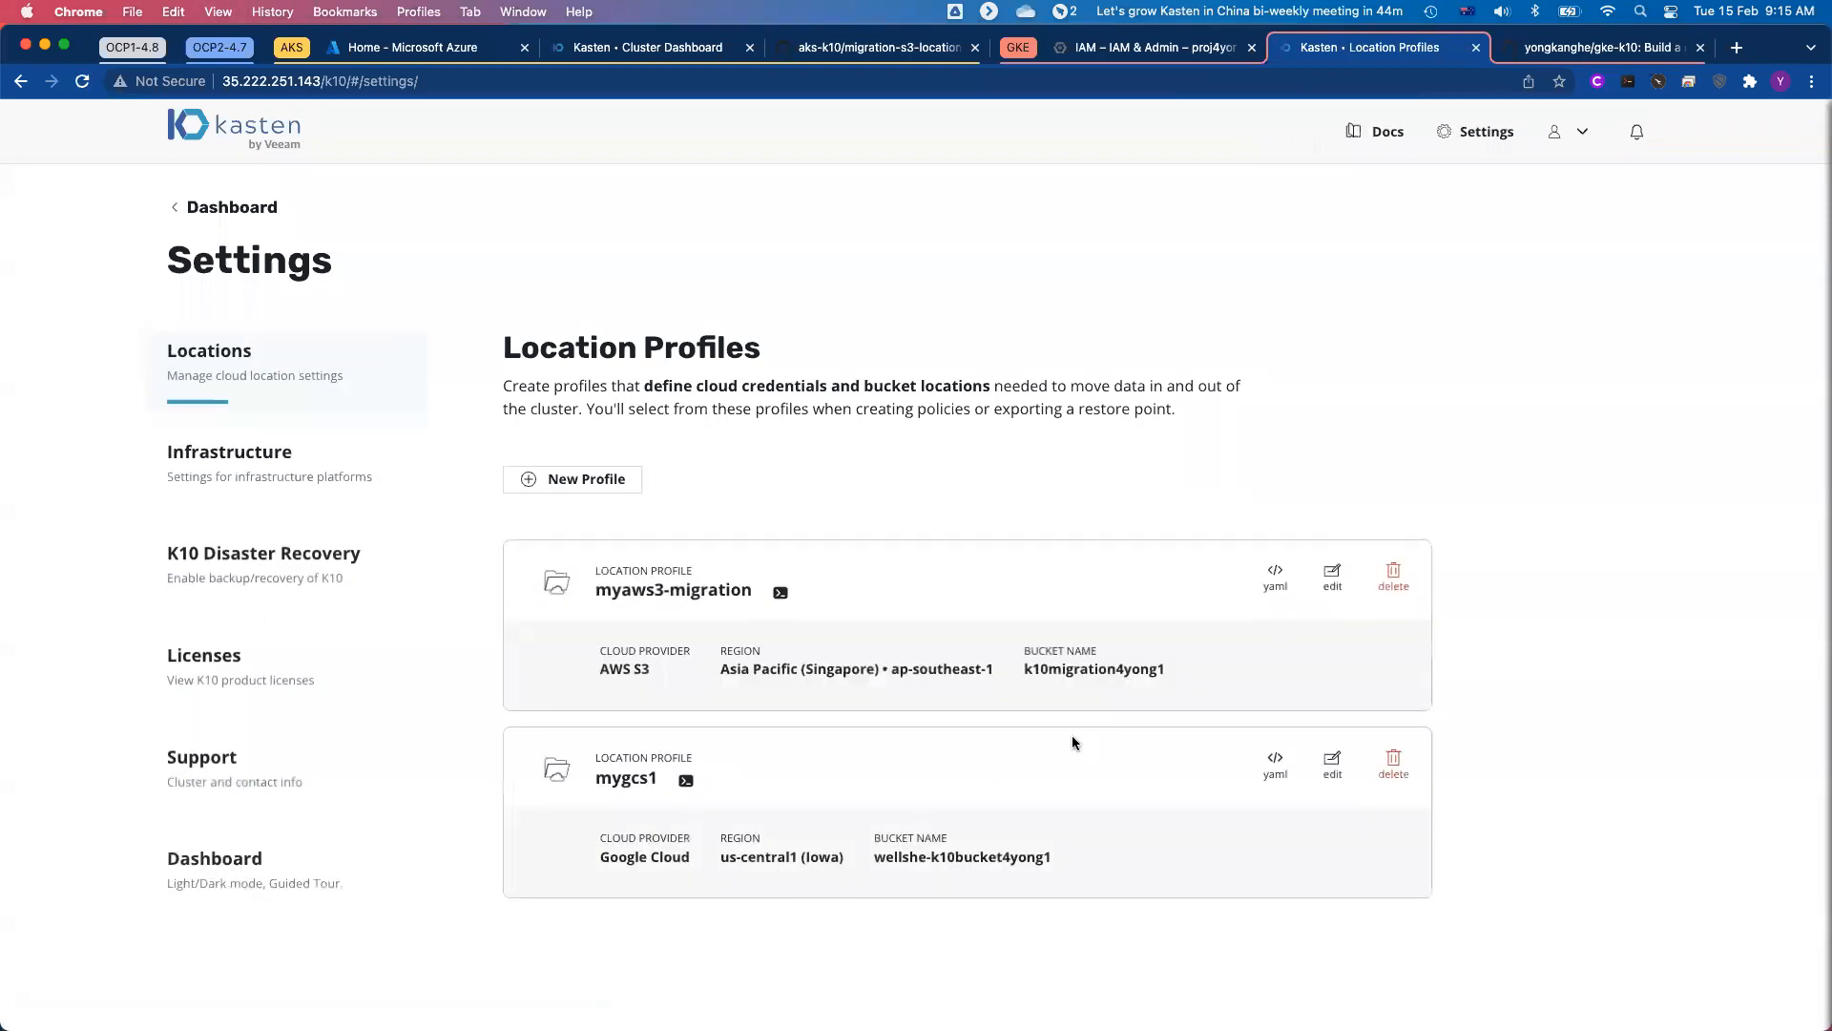
left_click_drag(593, 589, 760, 590)
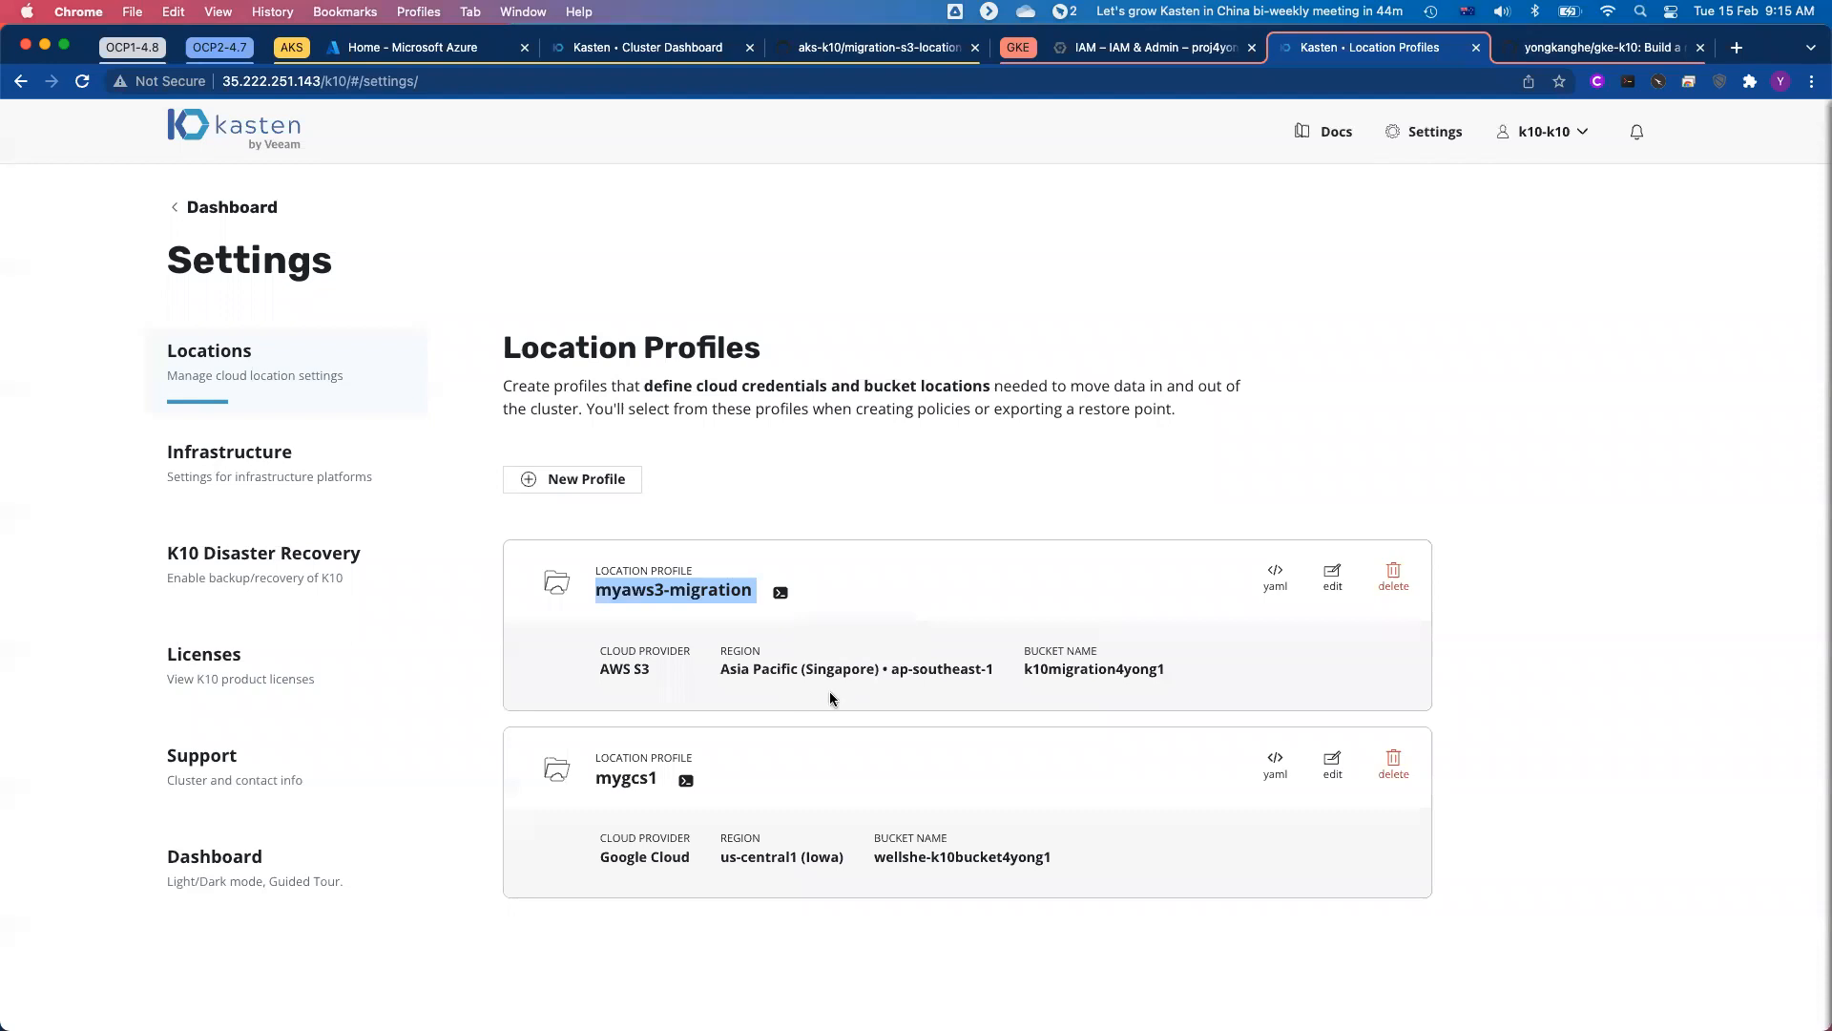
double_click(1058, 671)
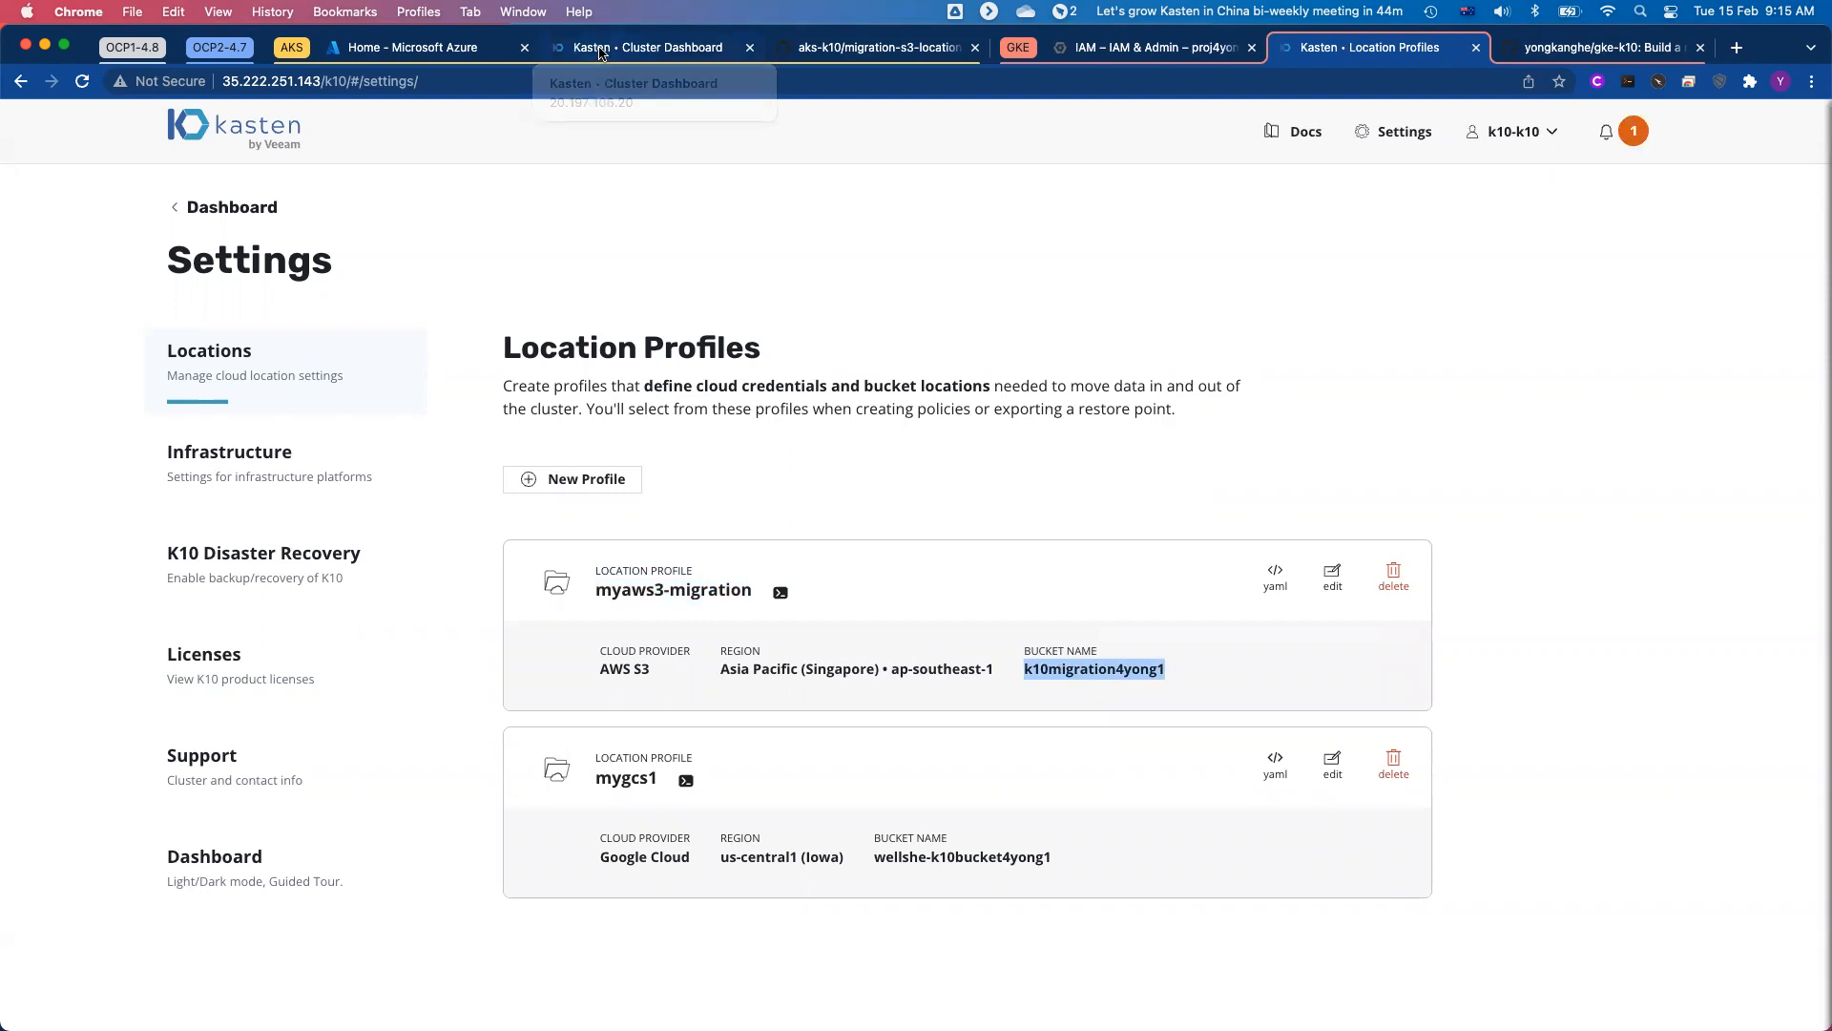
Step: Switch to Kasten K10 on Azure and check the region and bucket of its myaws3-migration location profile
left_click(600, 55)
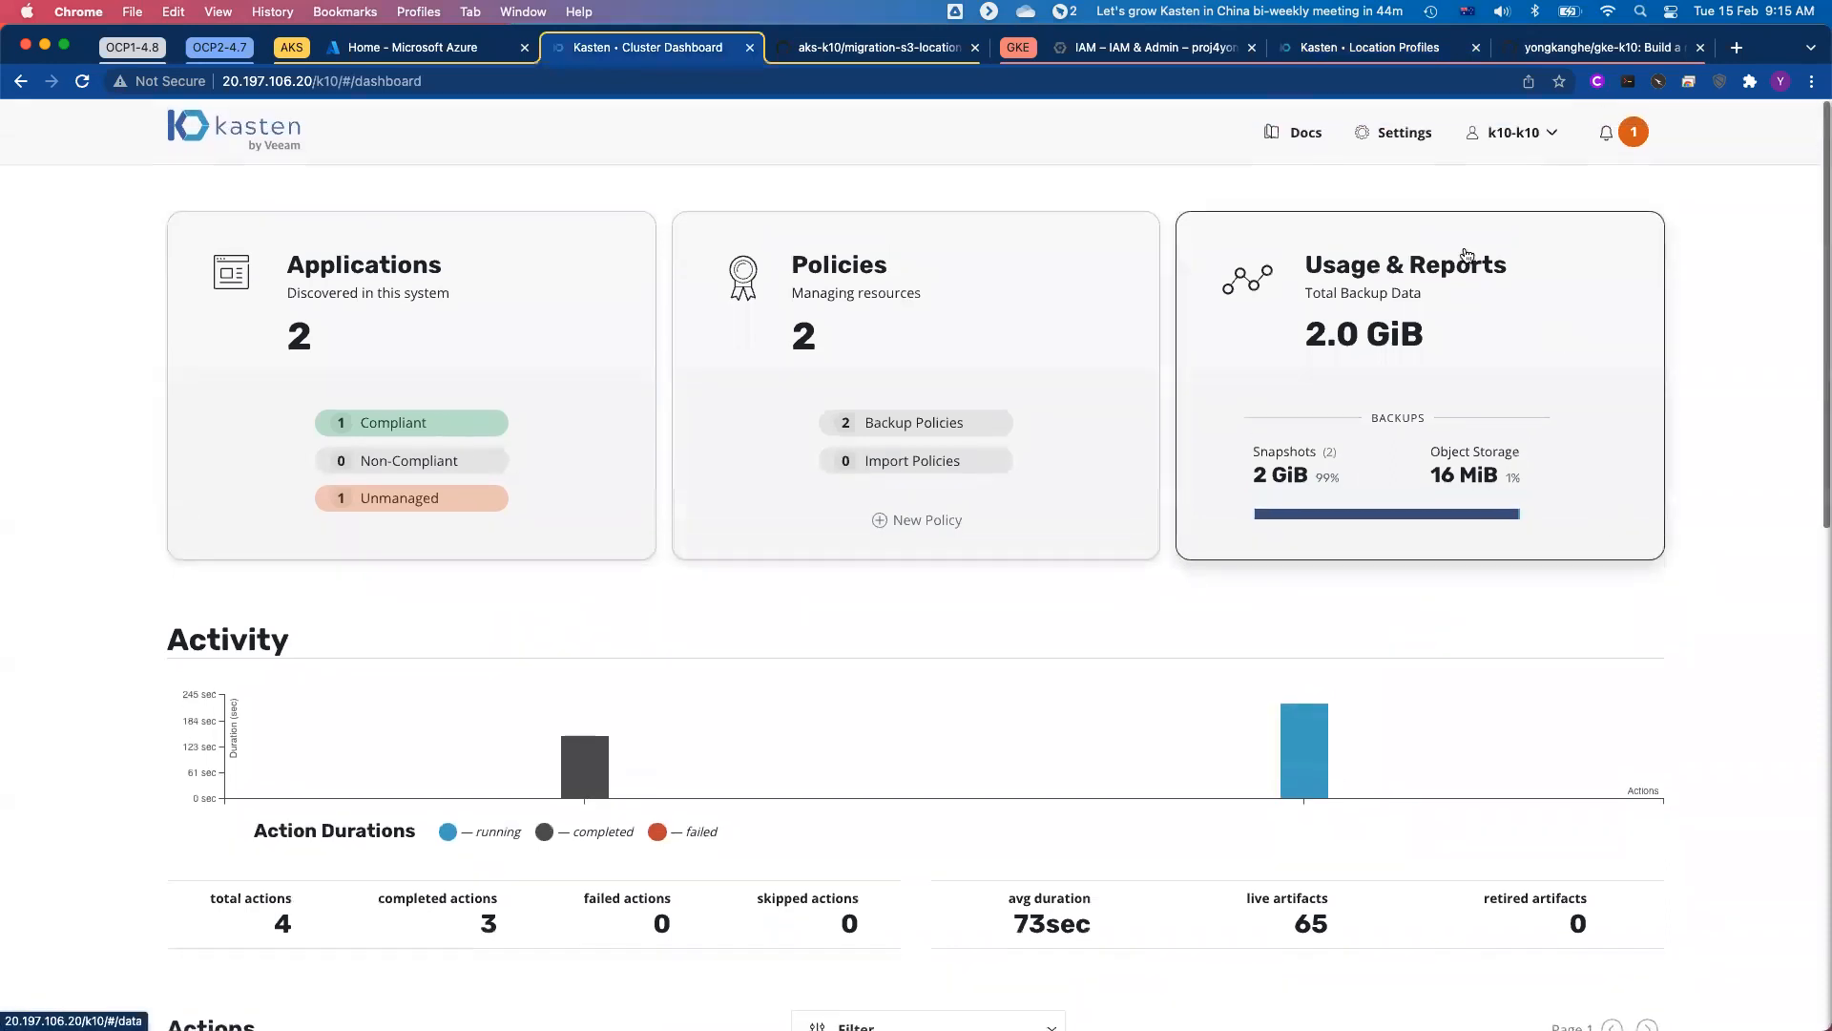
left_click(1394, 130)
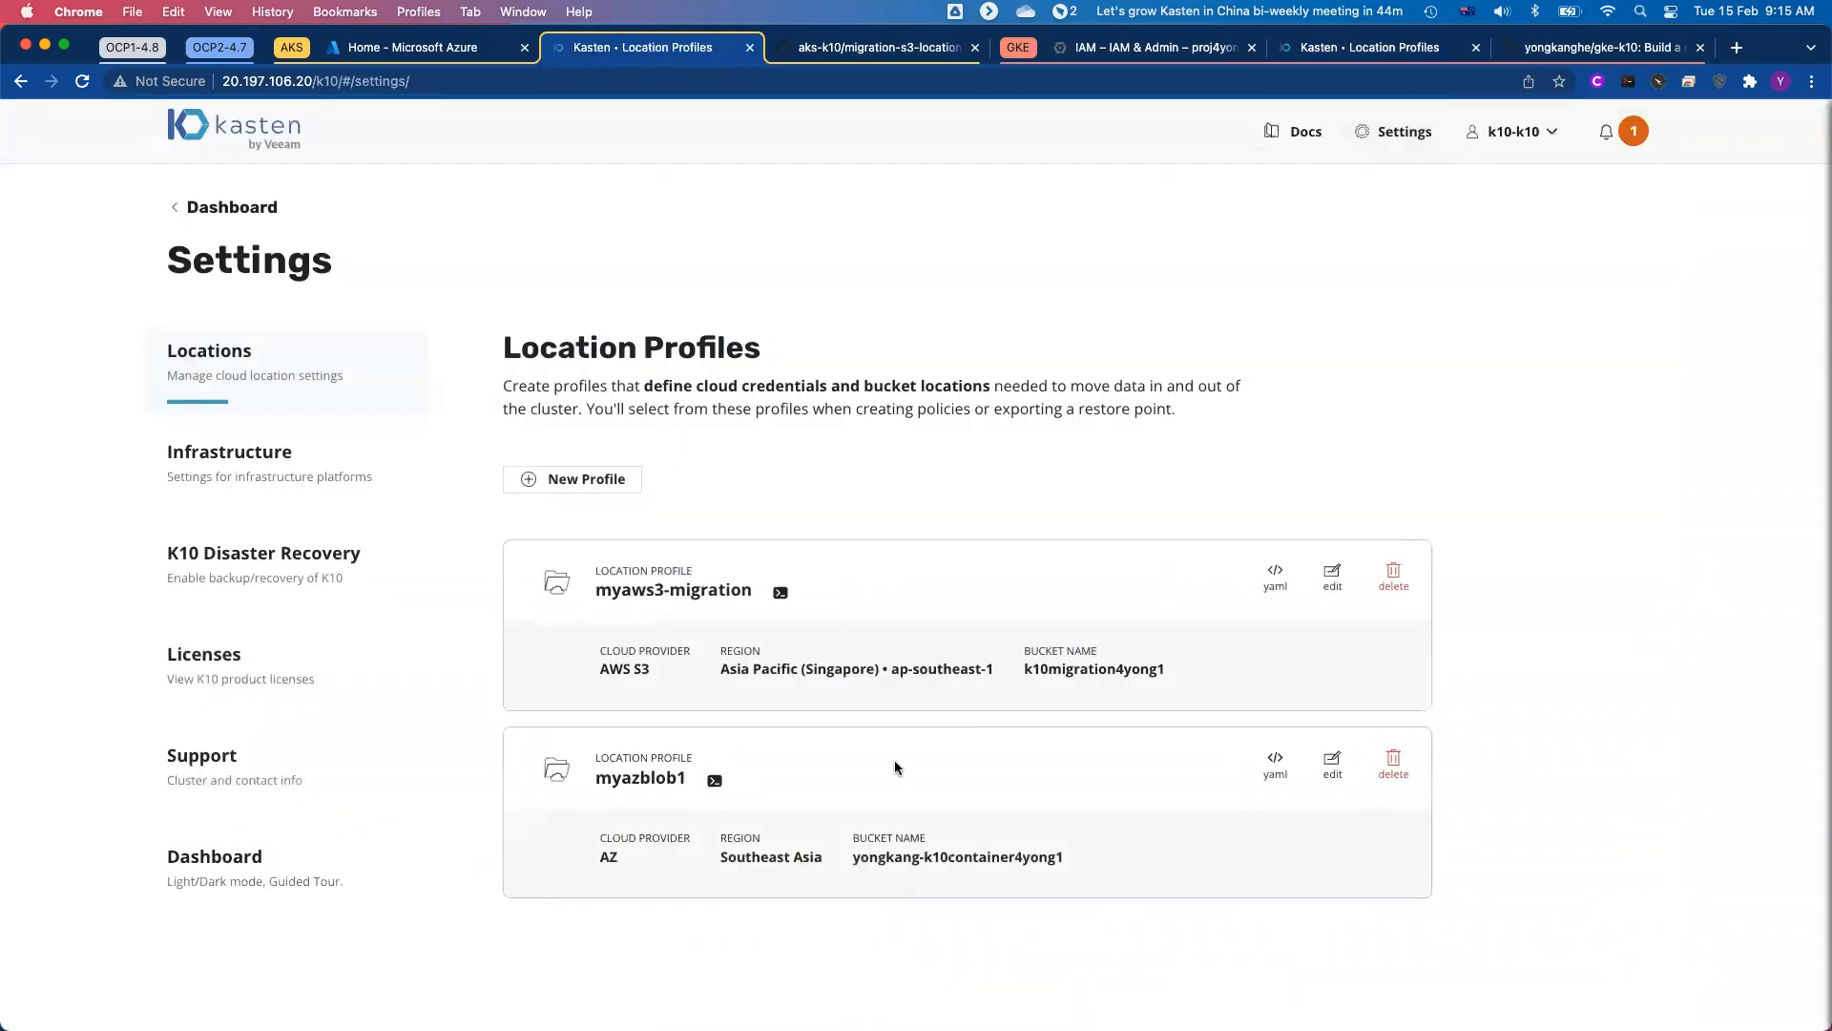
double_click(1103, 671)
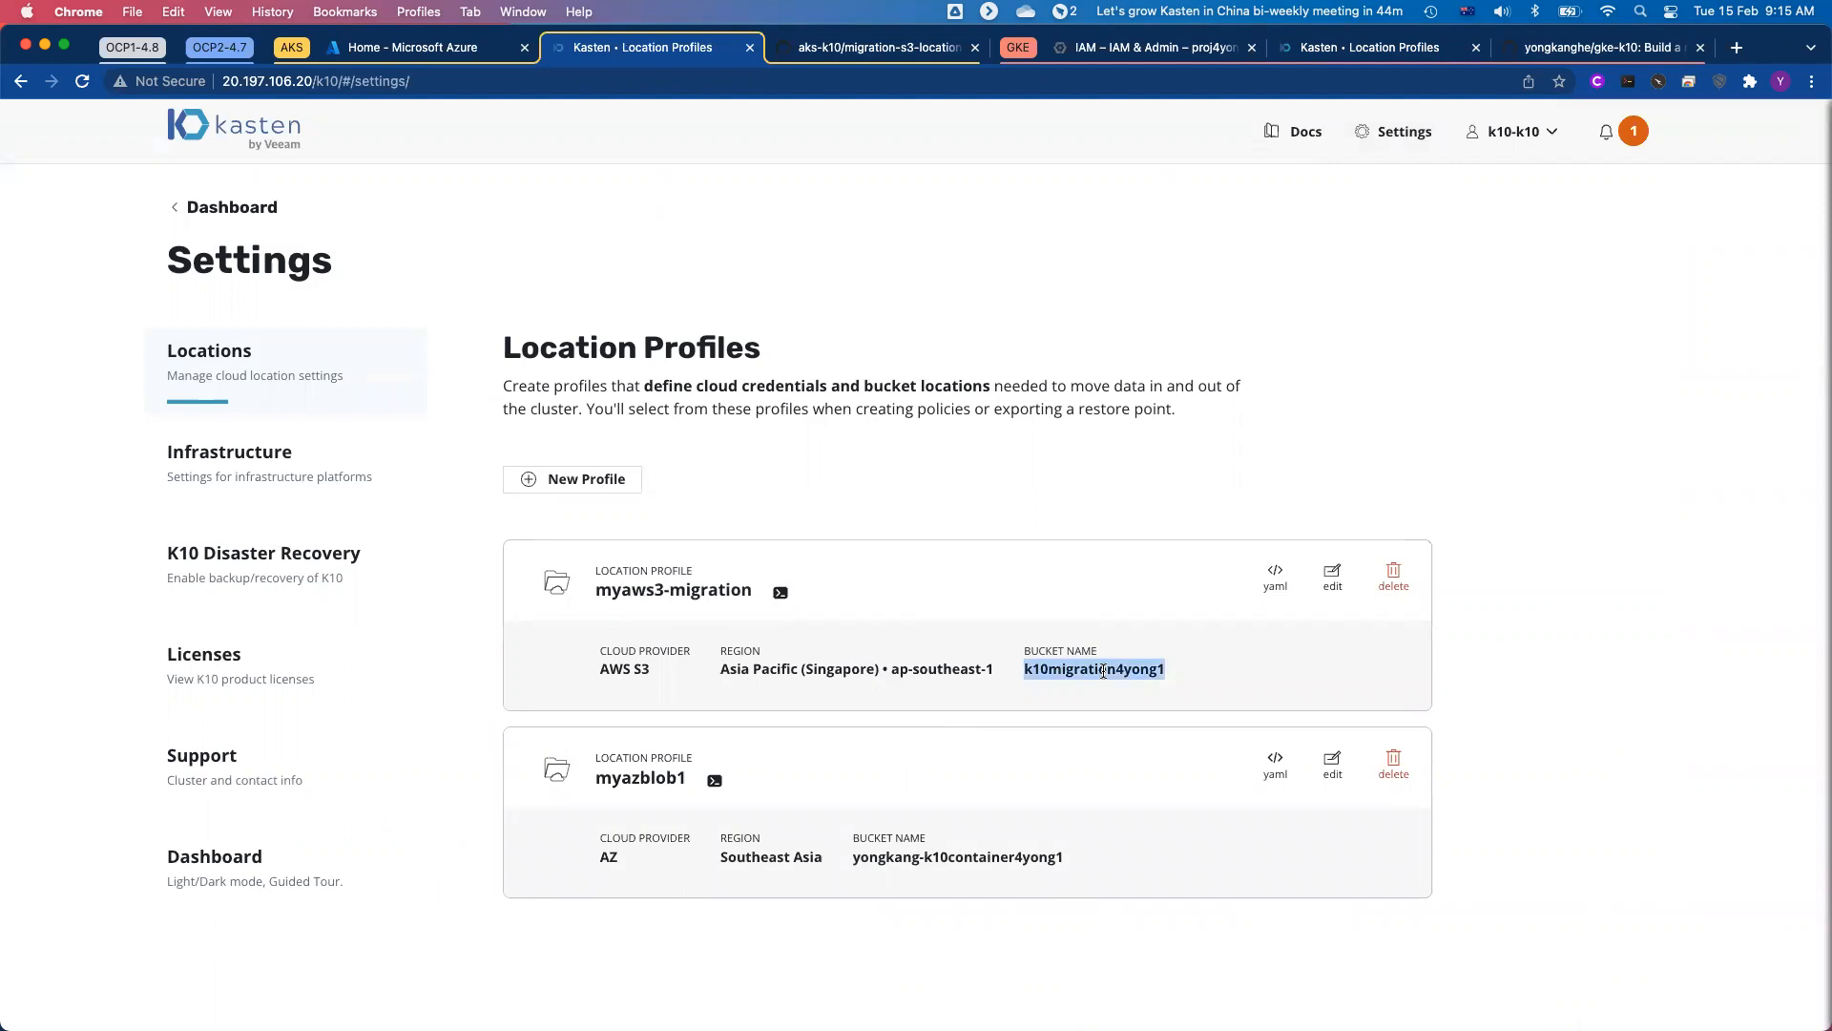
triple_click(935, 669)
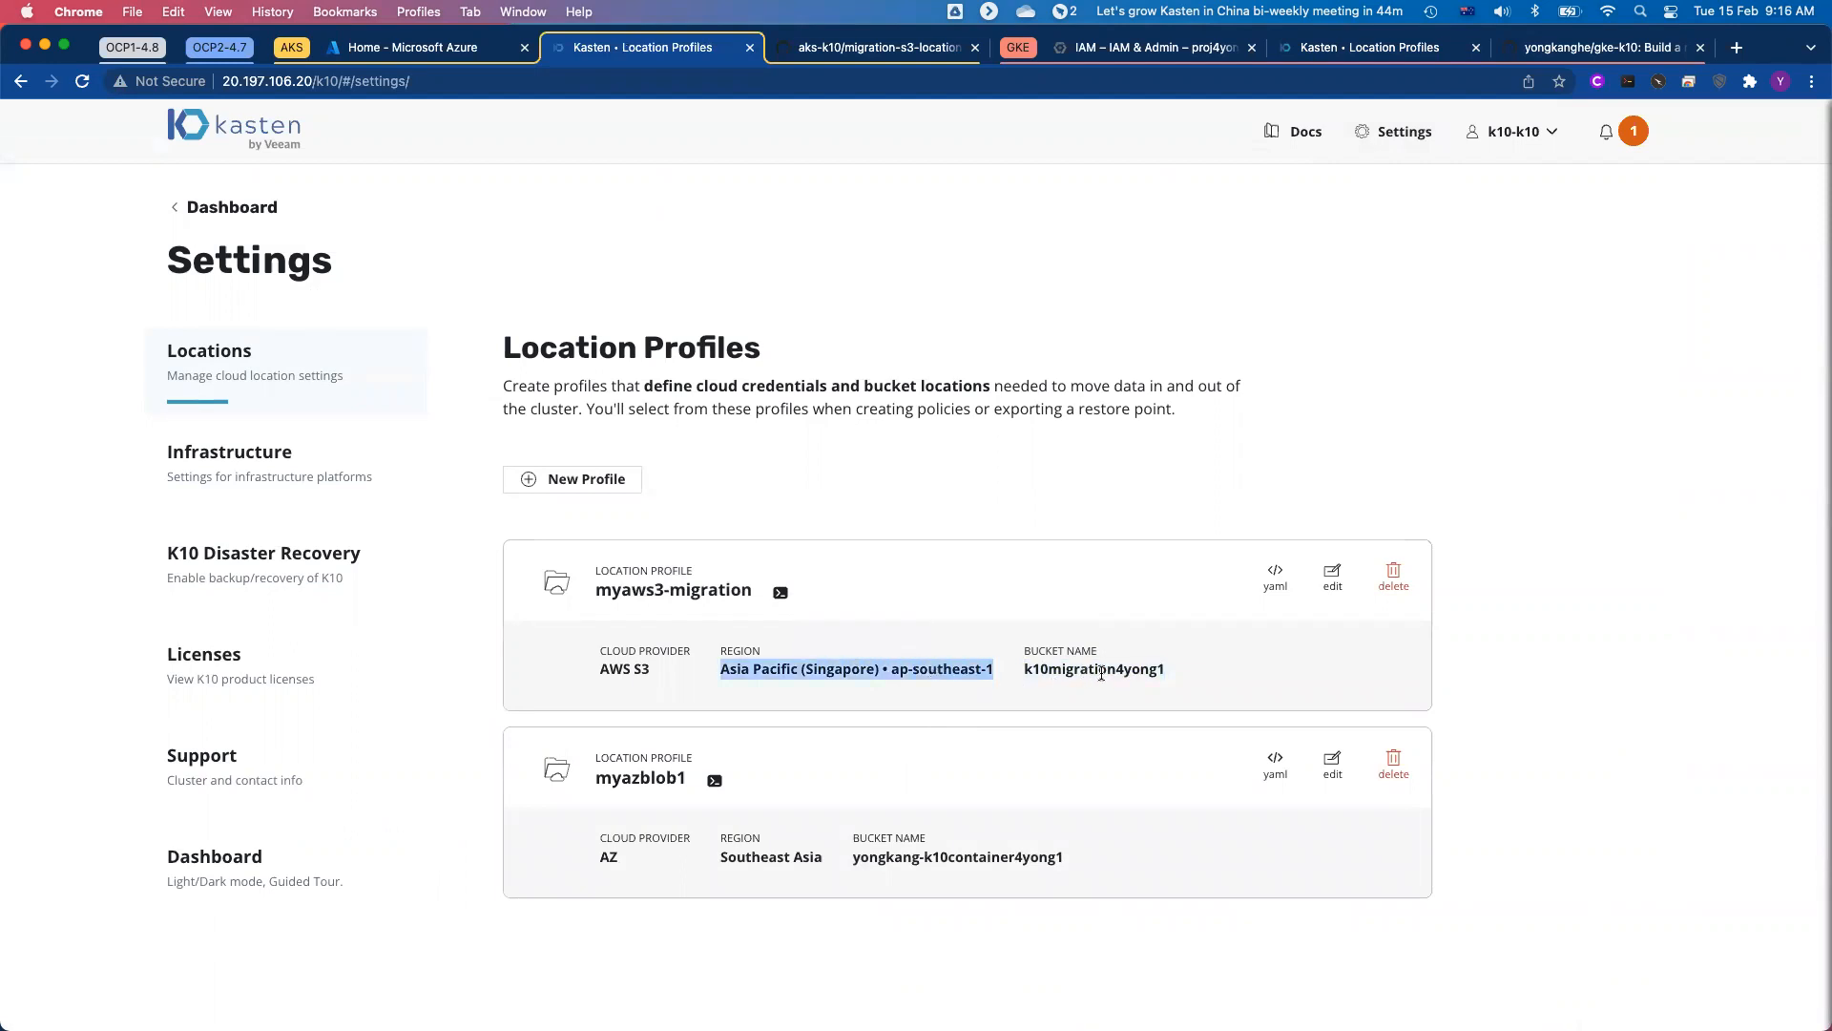
double_click(1100, 670)
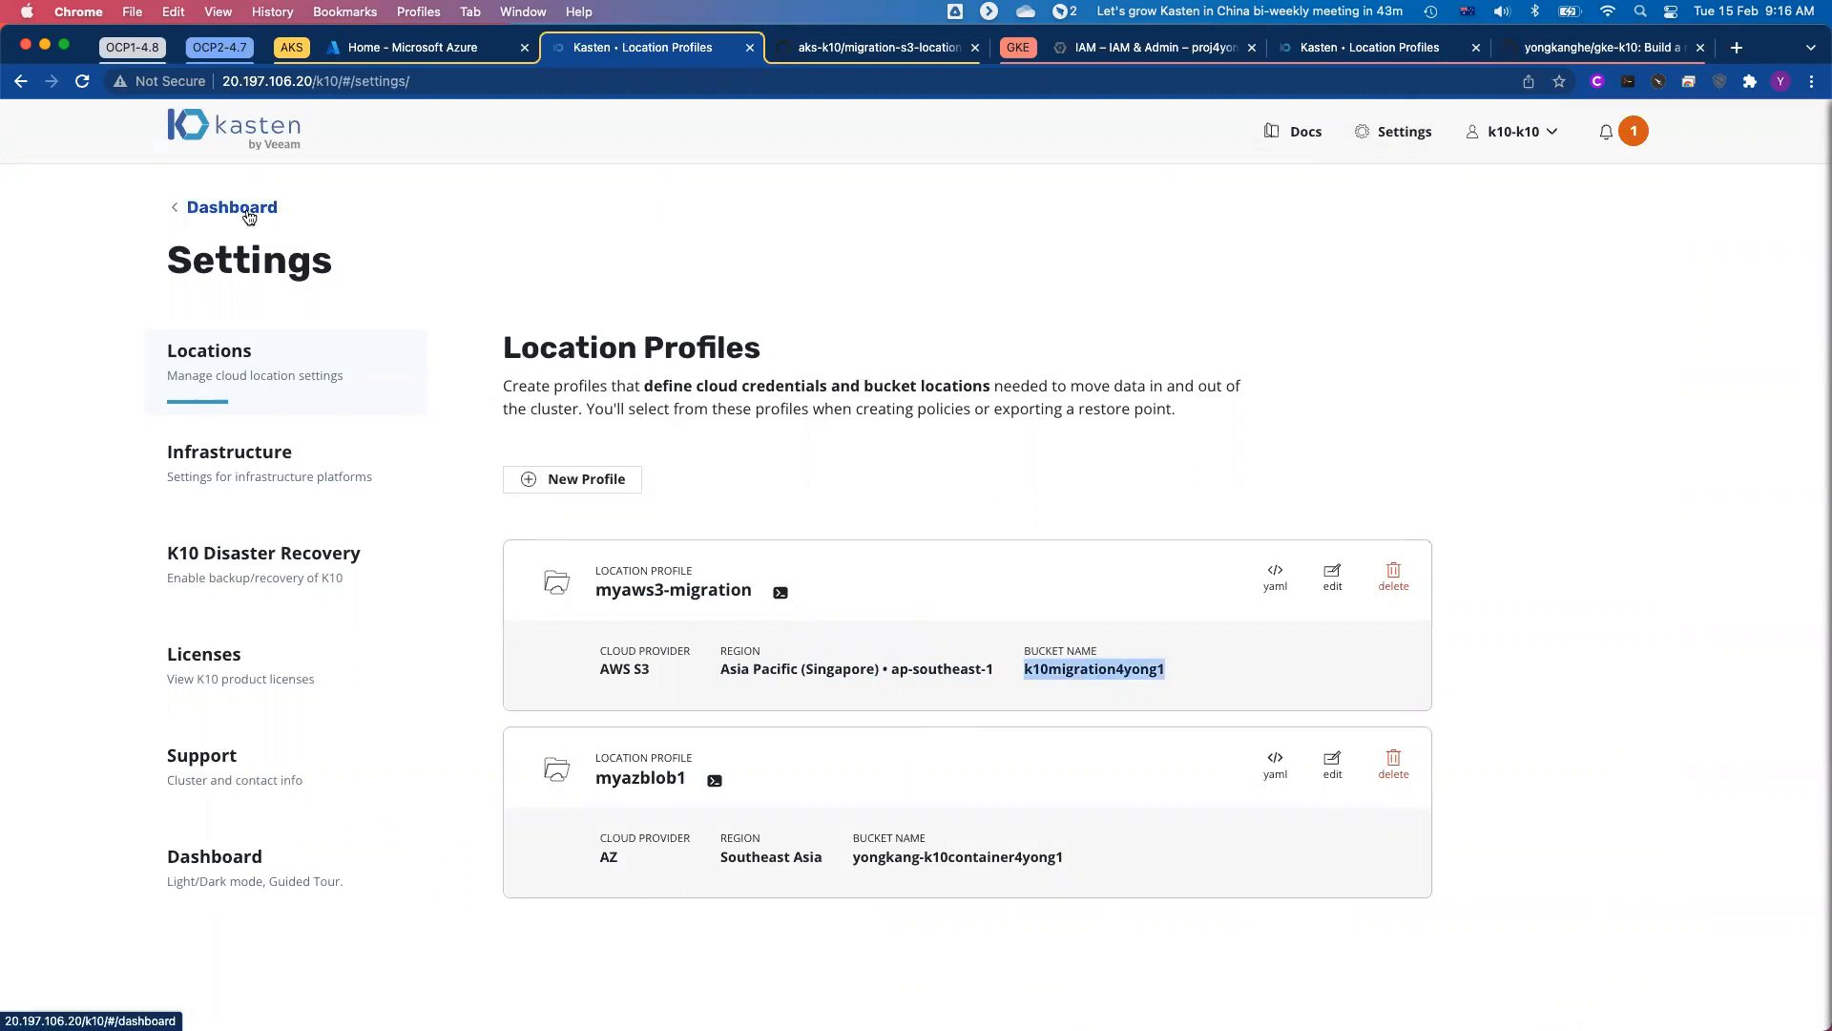
Step: Return to the dashboard, check the recent actions and open the aks2gke-mysql-backup policy run
left_click(250, 218)
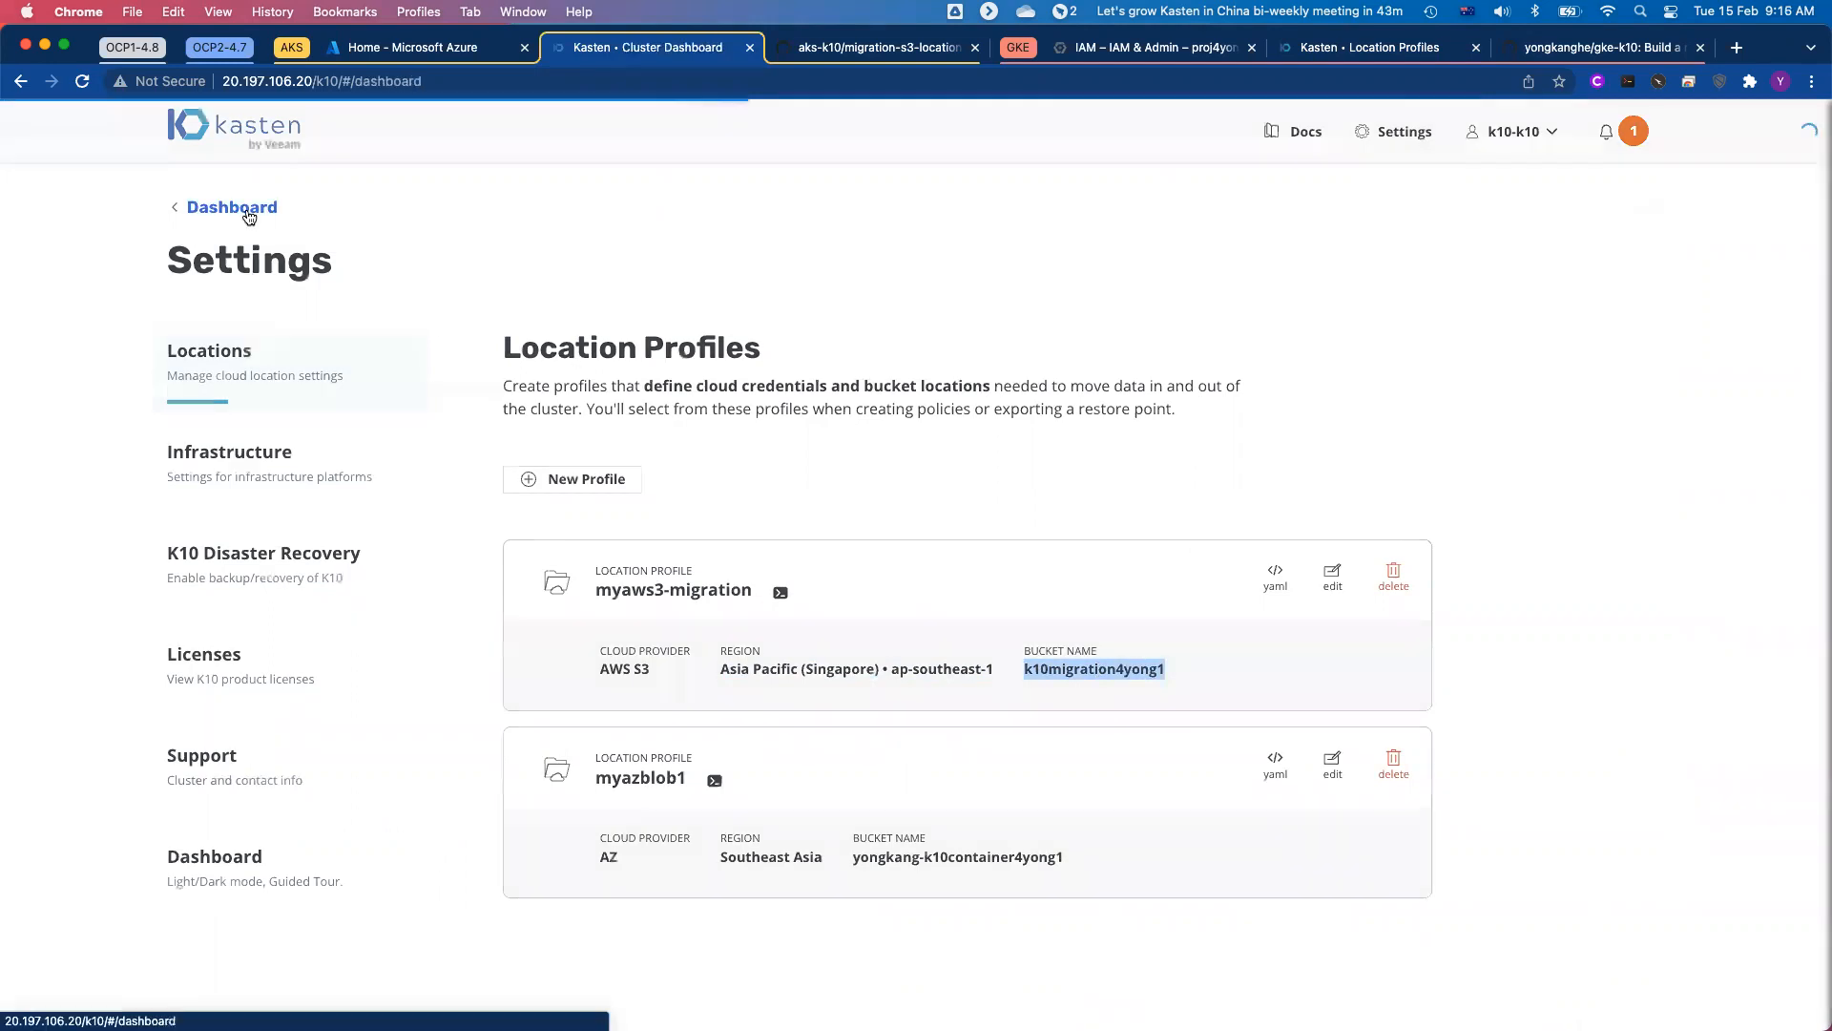
scroll(904, 704, "down", 3)
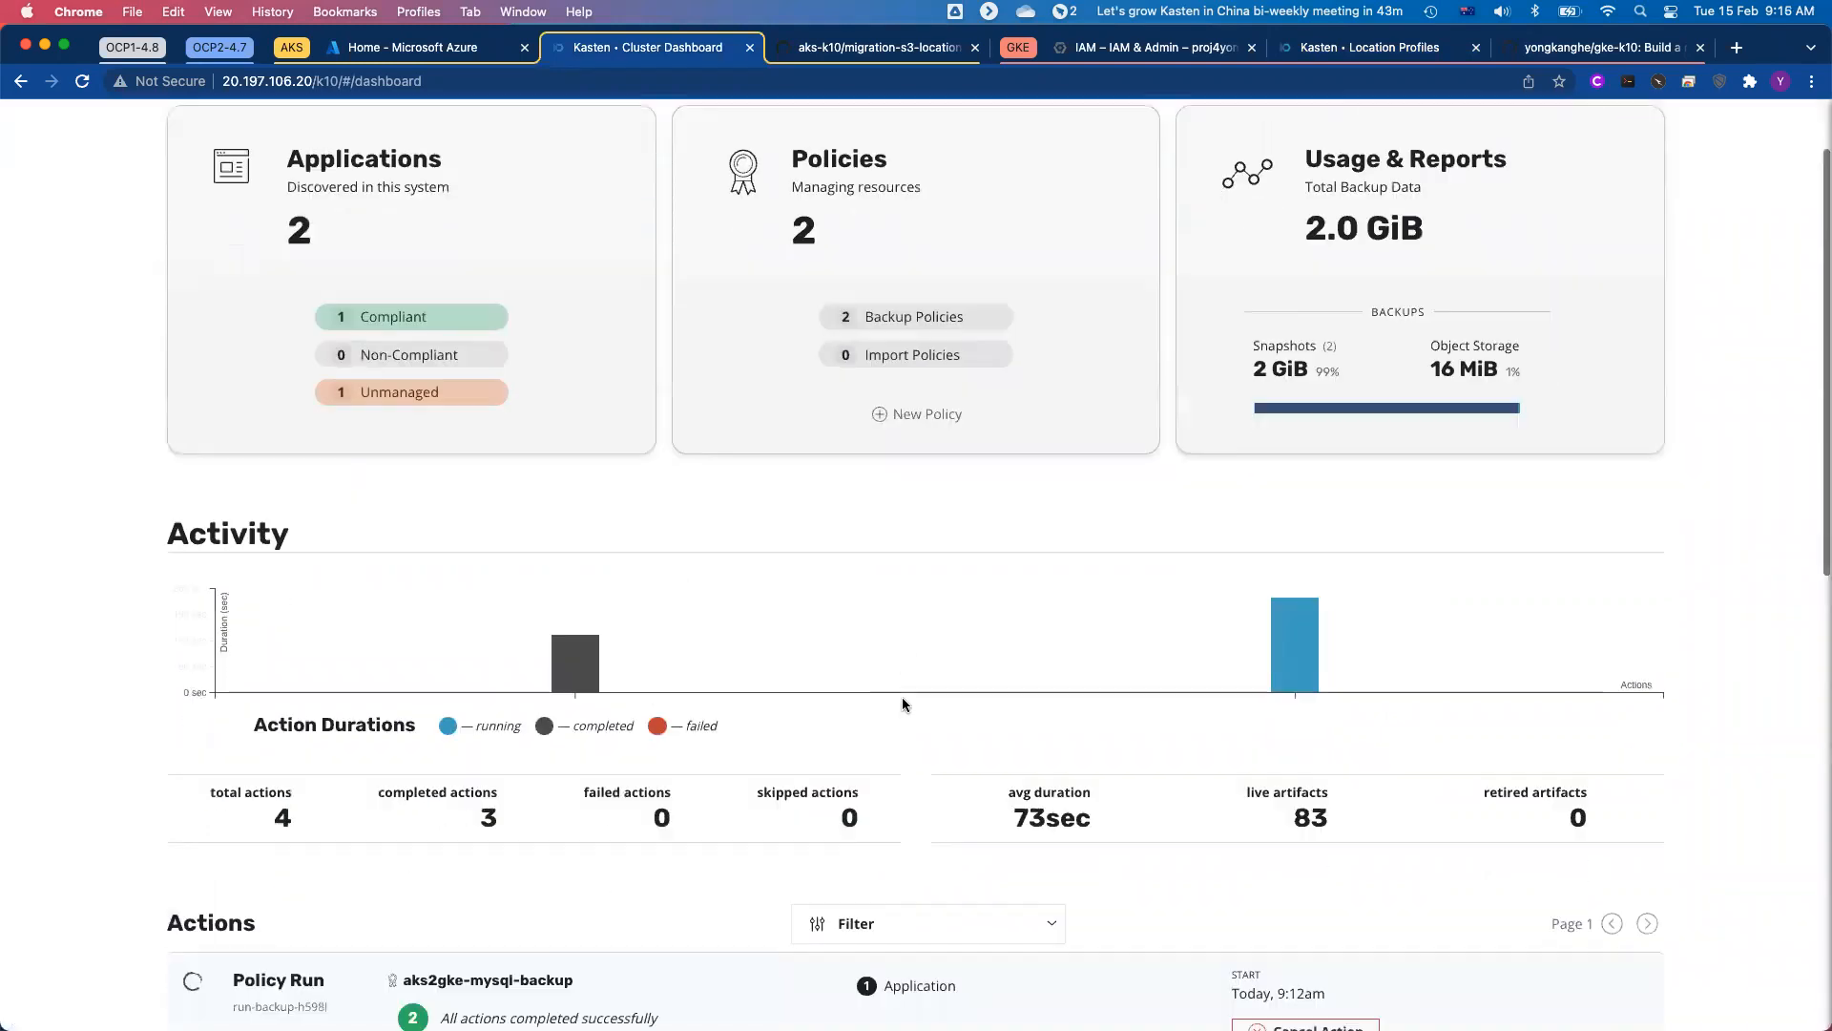
scroll(905, 704, "up", 2)
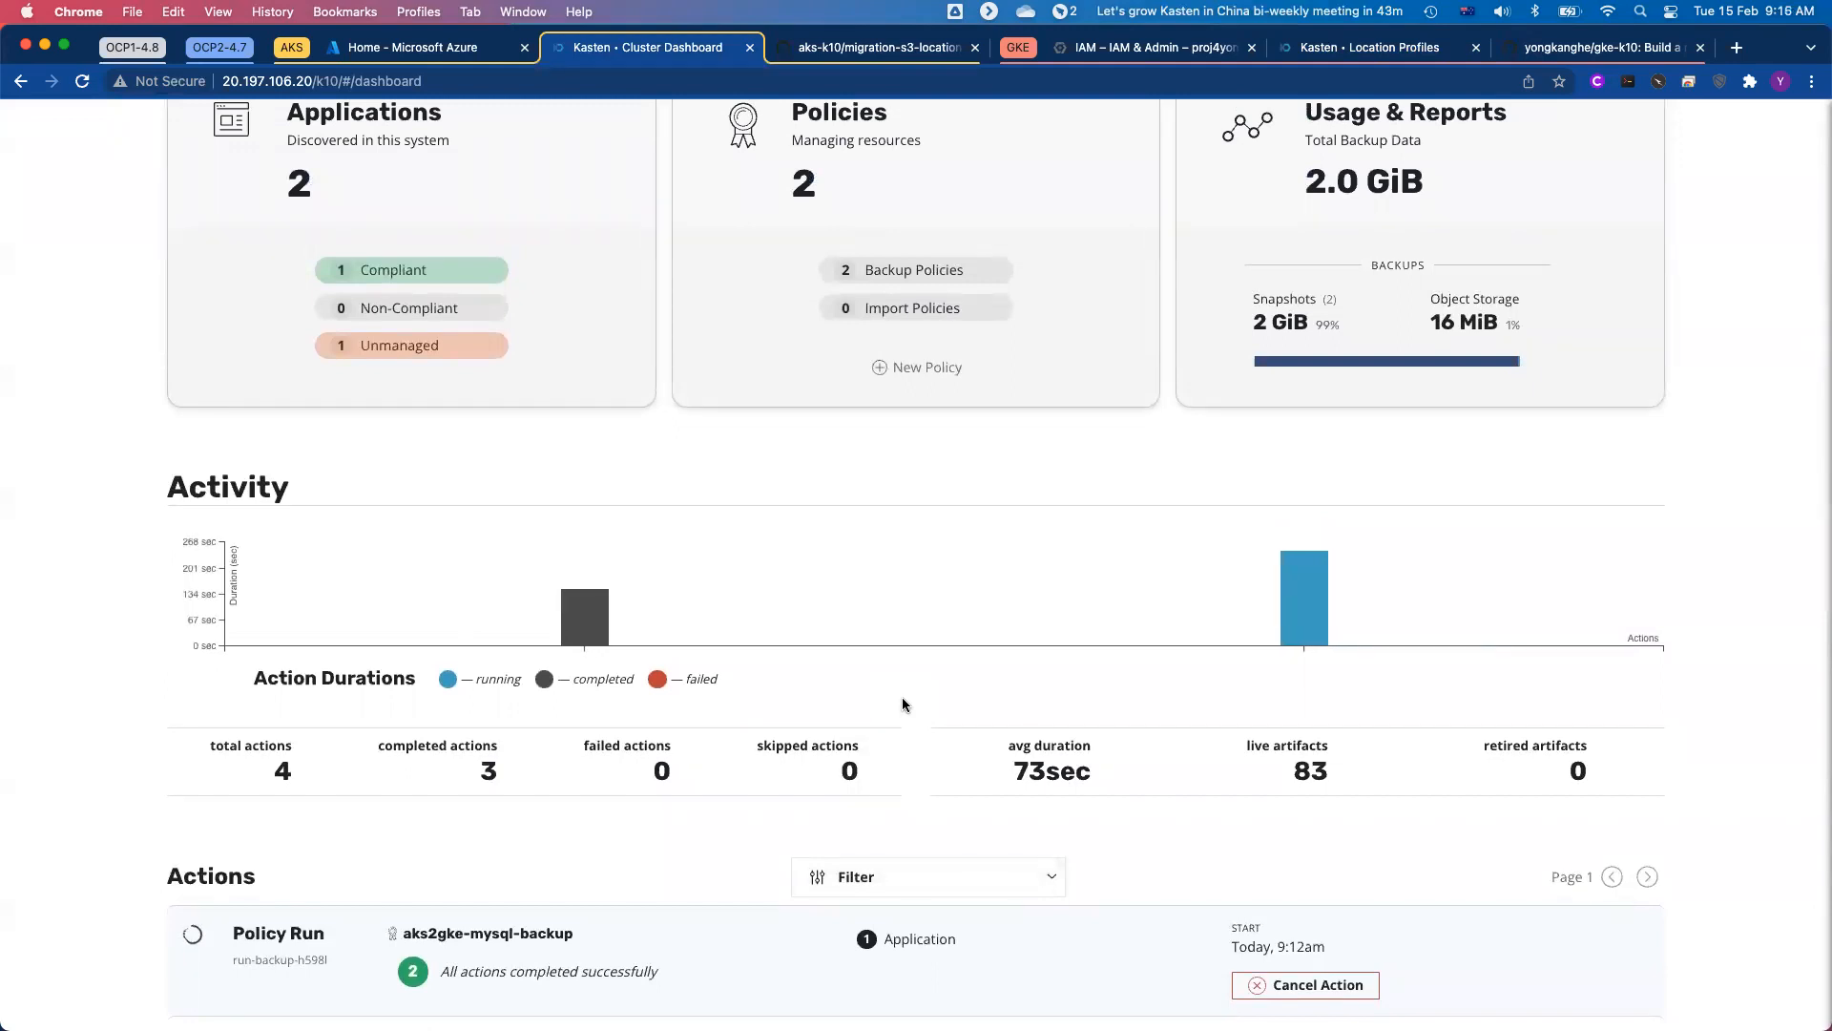
scroll(905, 705, "up", 2)
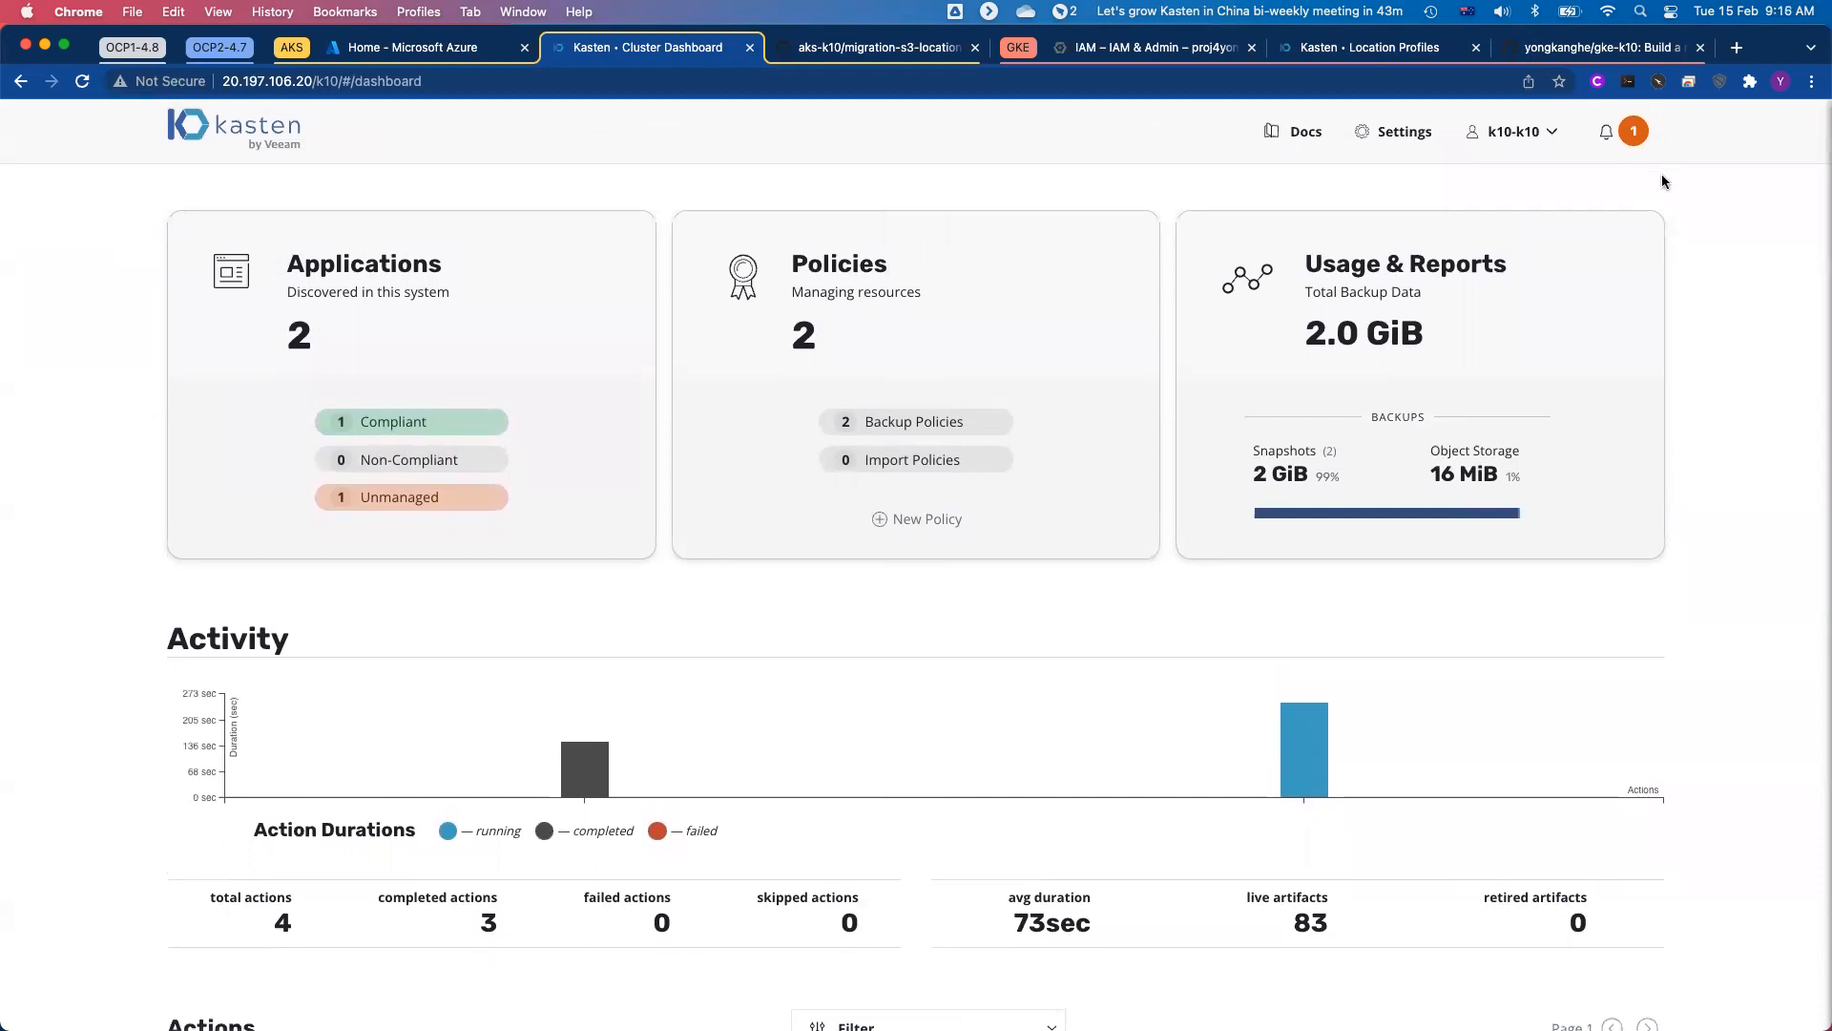
scroll(1057, 482, "down", 2)
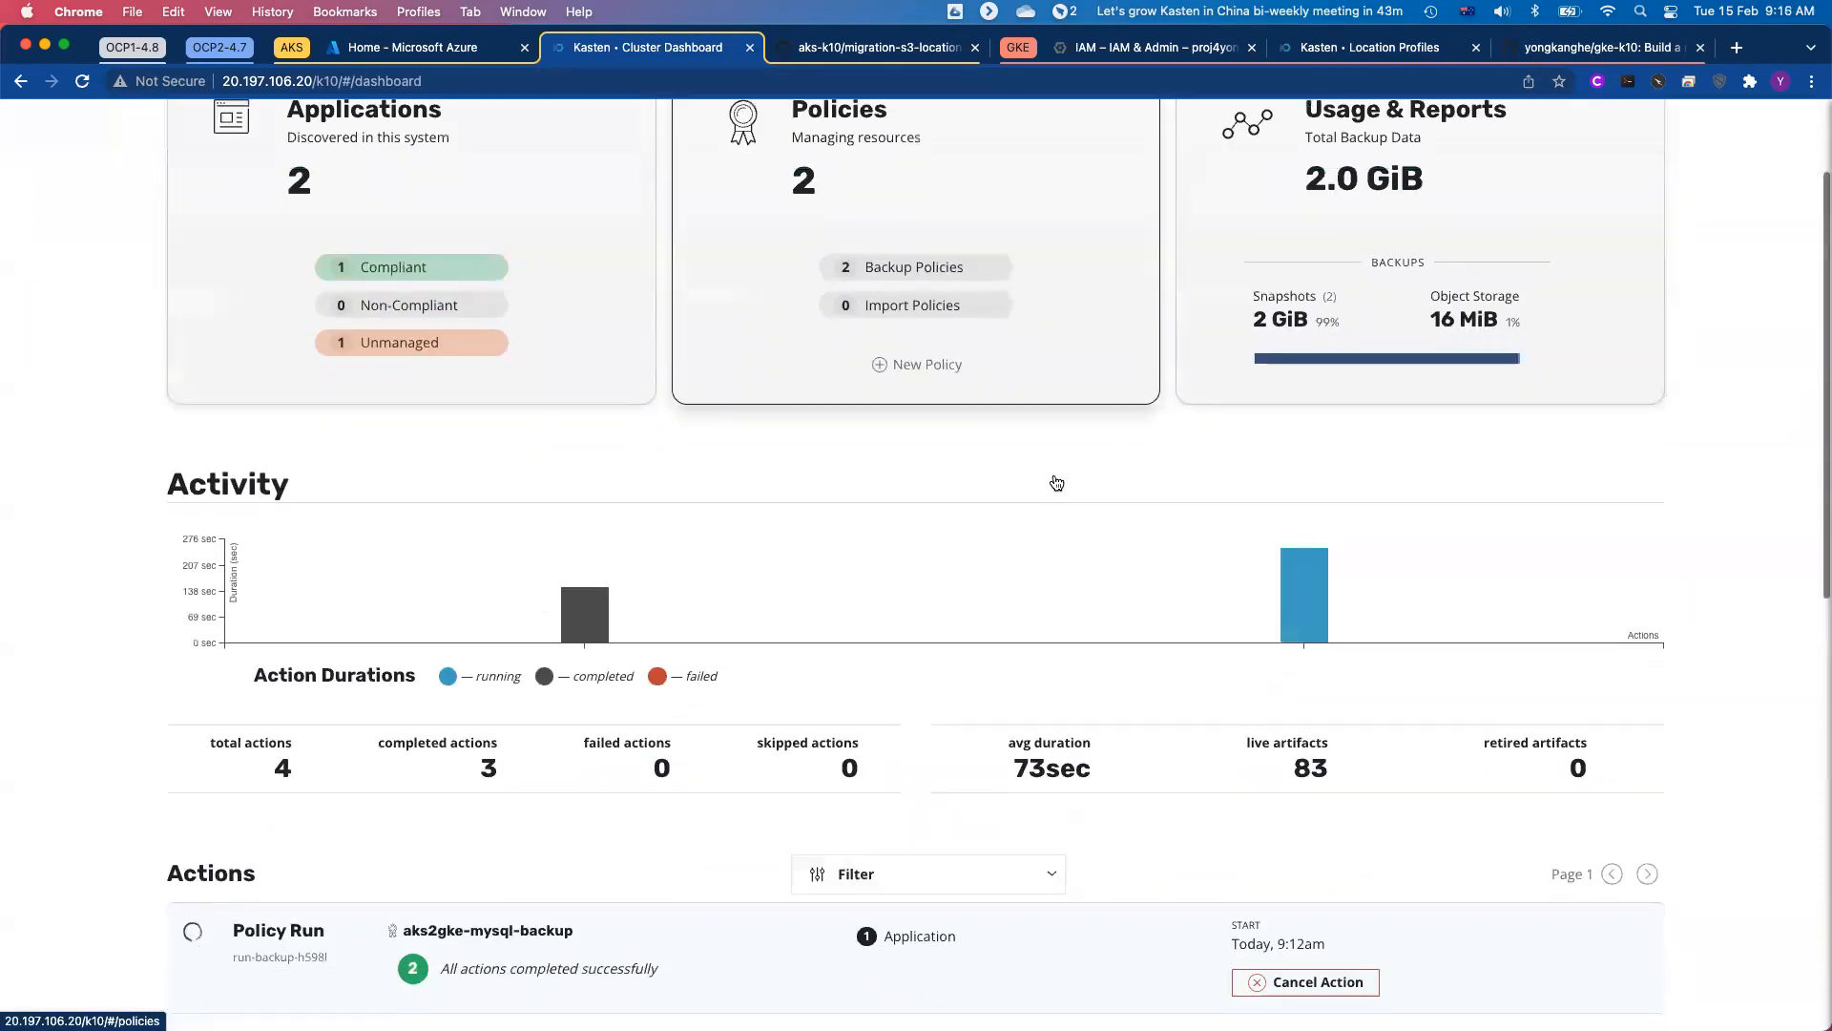
scroll(965, 586, "down", 4)
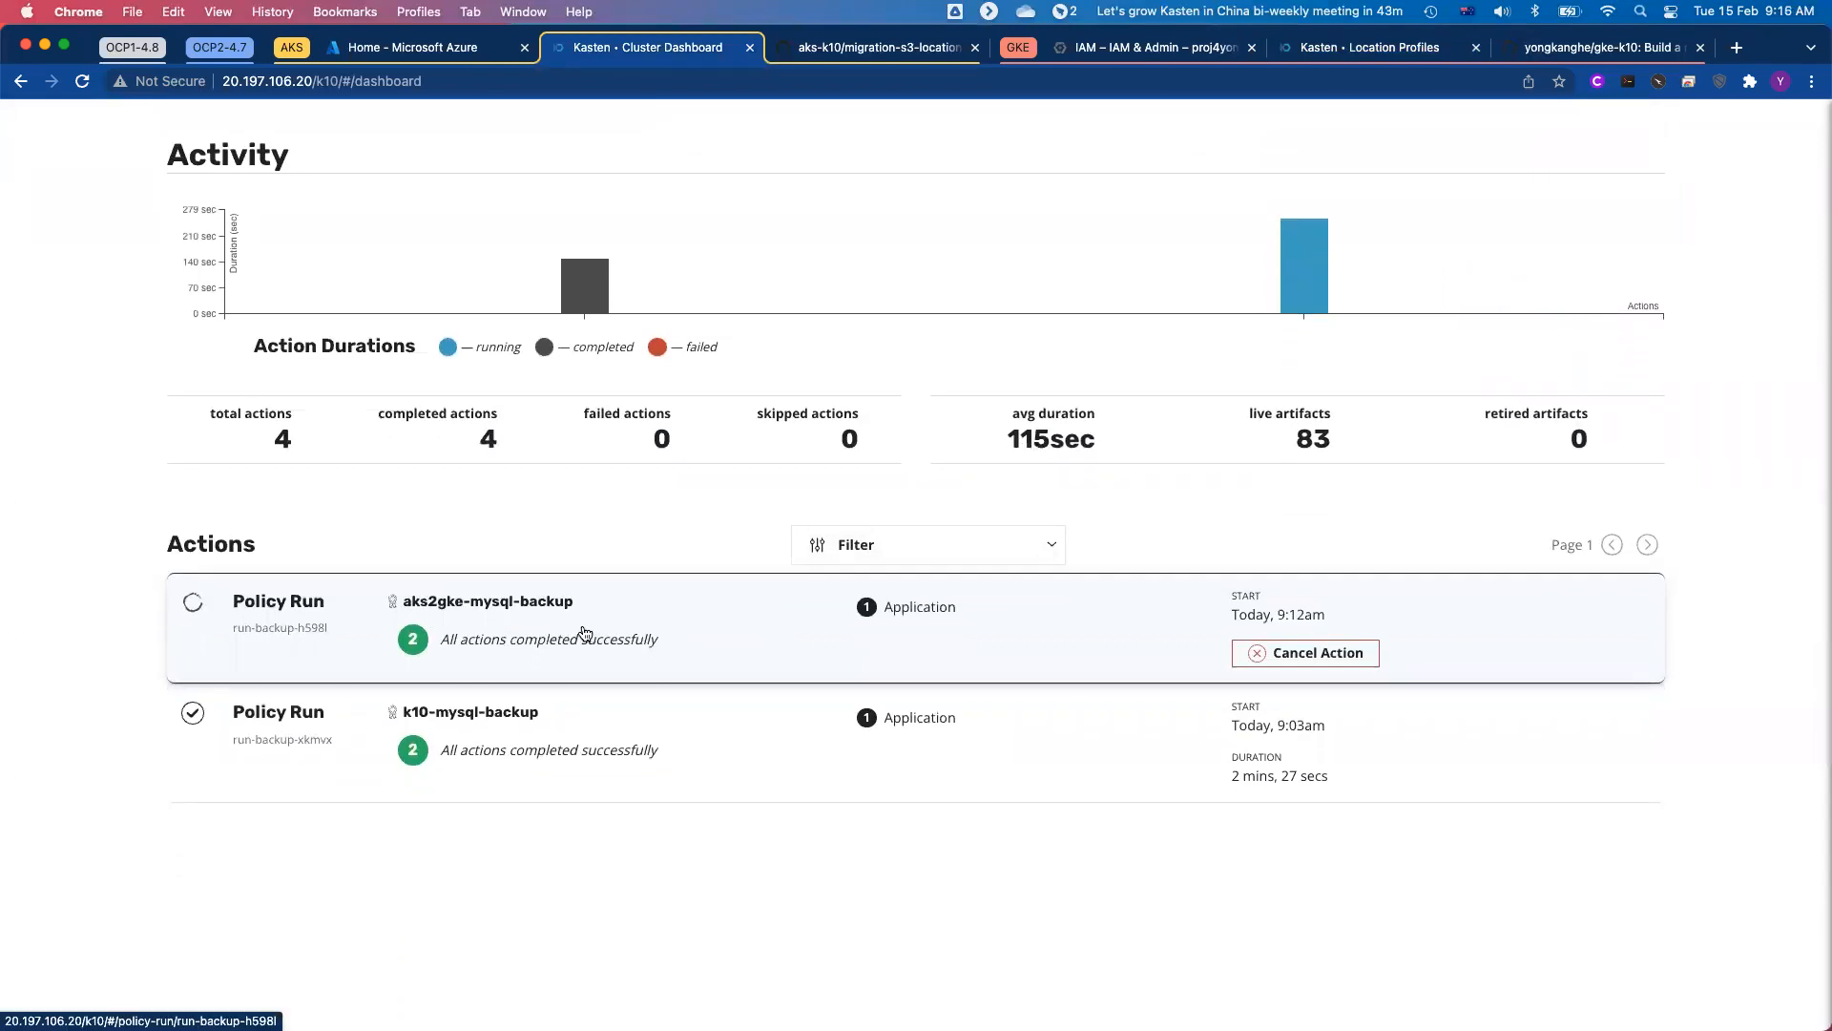
left_click(584, 632)
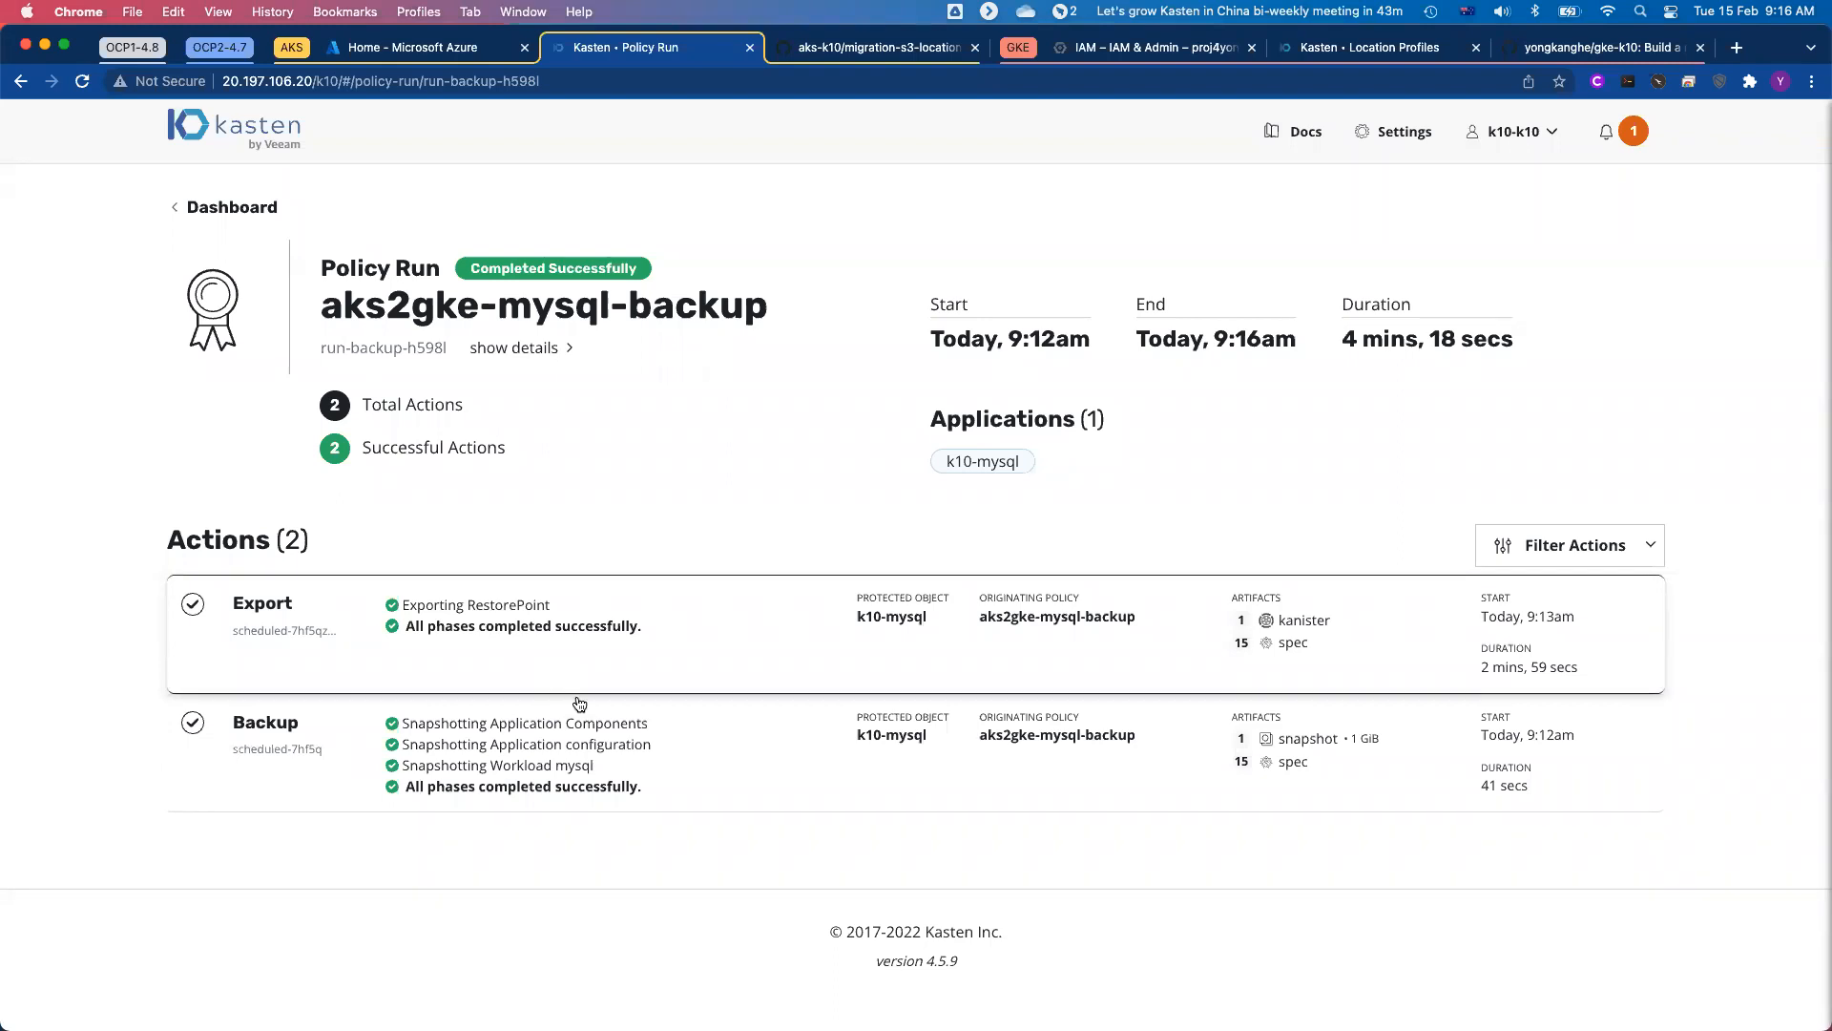
Step: Examine the snapshot and spec artifacts in the policy run's Backup action details, close them and return to the dashboard
left_click(621, 759)
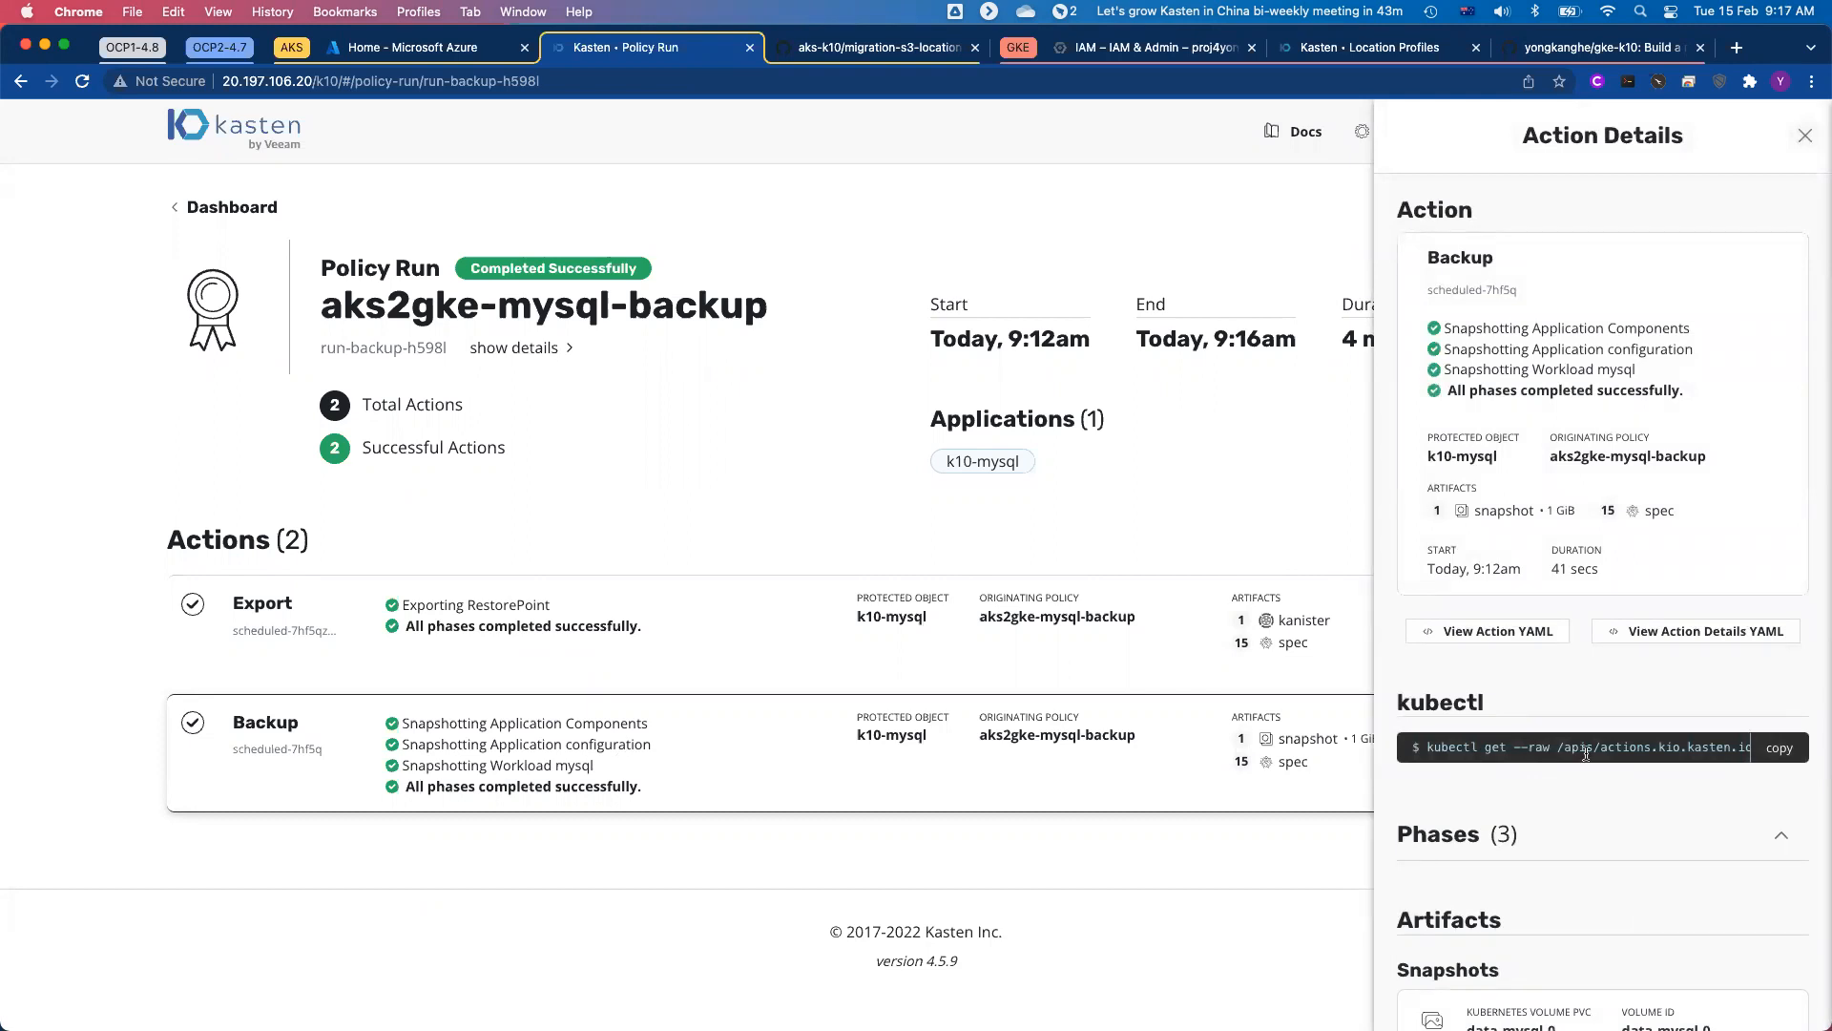
scroll(1587, 756, "down", 5)
scroll(1586, 757, "down", 5)
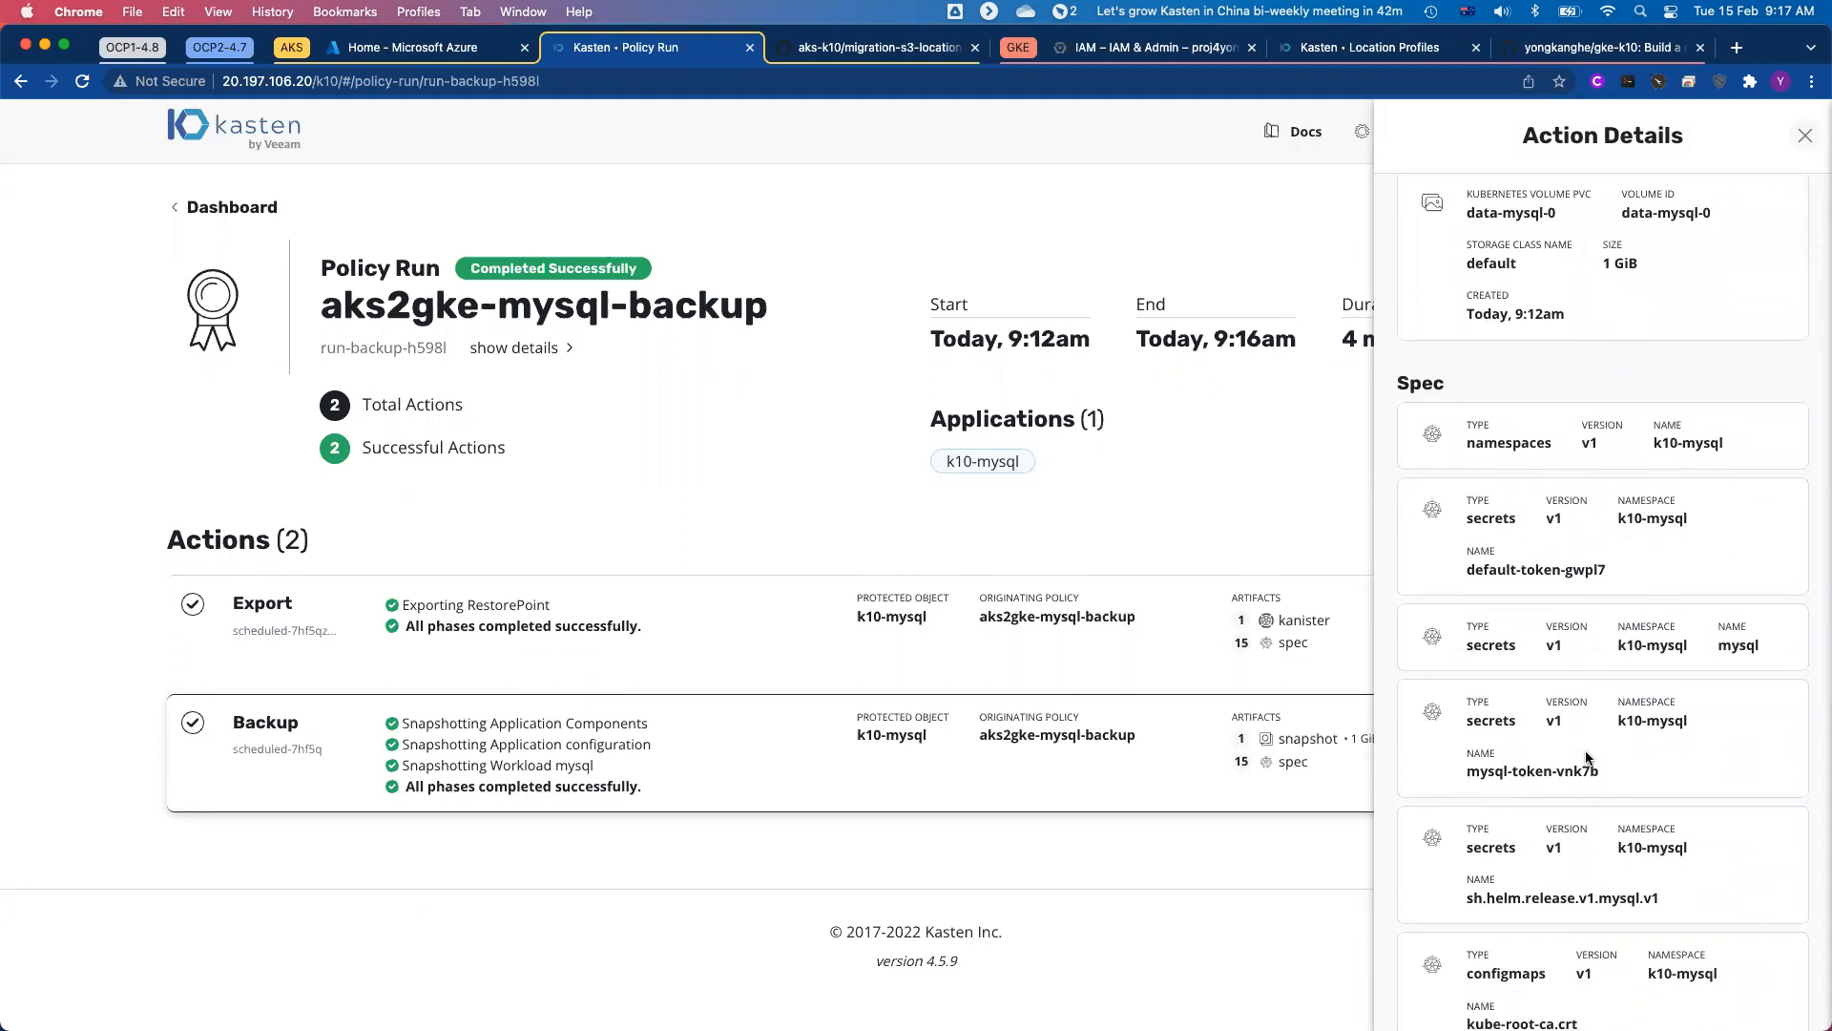
scroll(1586, 757, "down", 1)
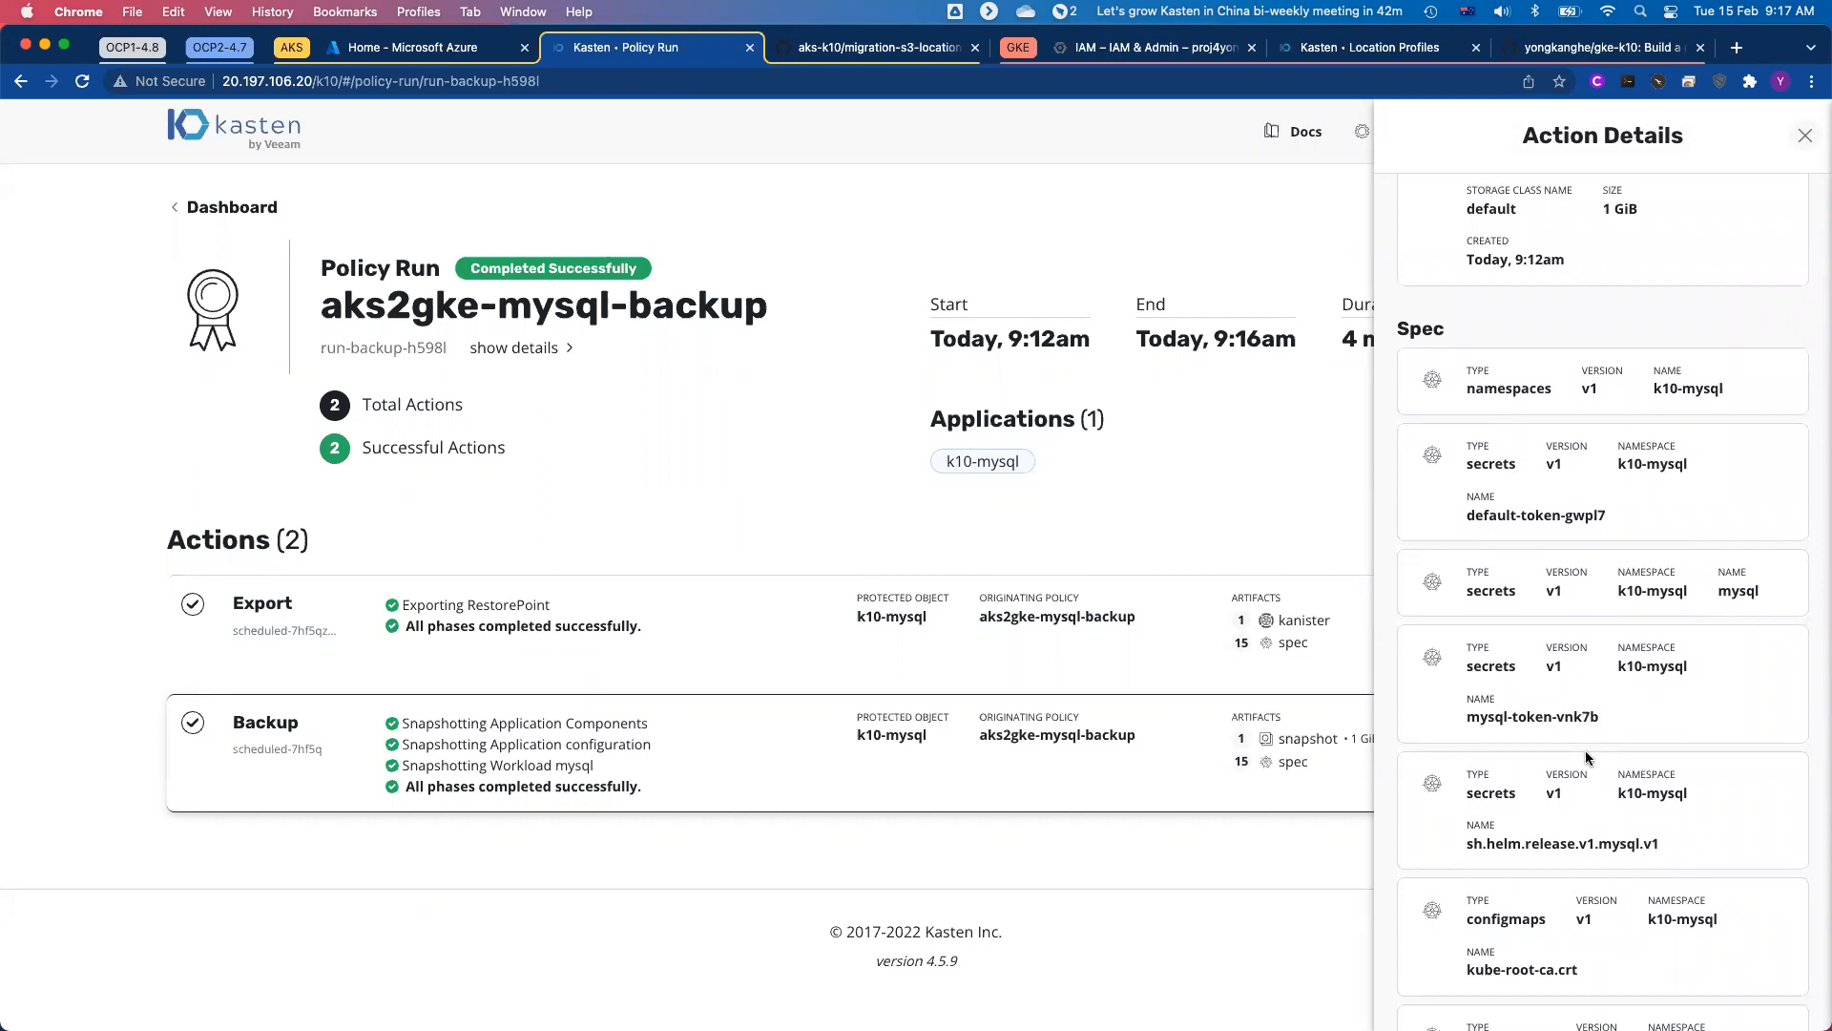
scroll(1586, 757, "down", 2)
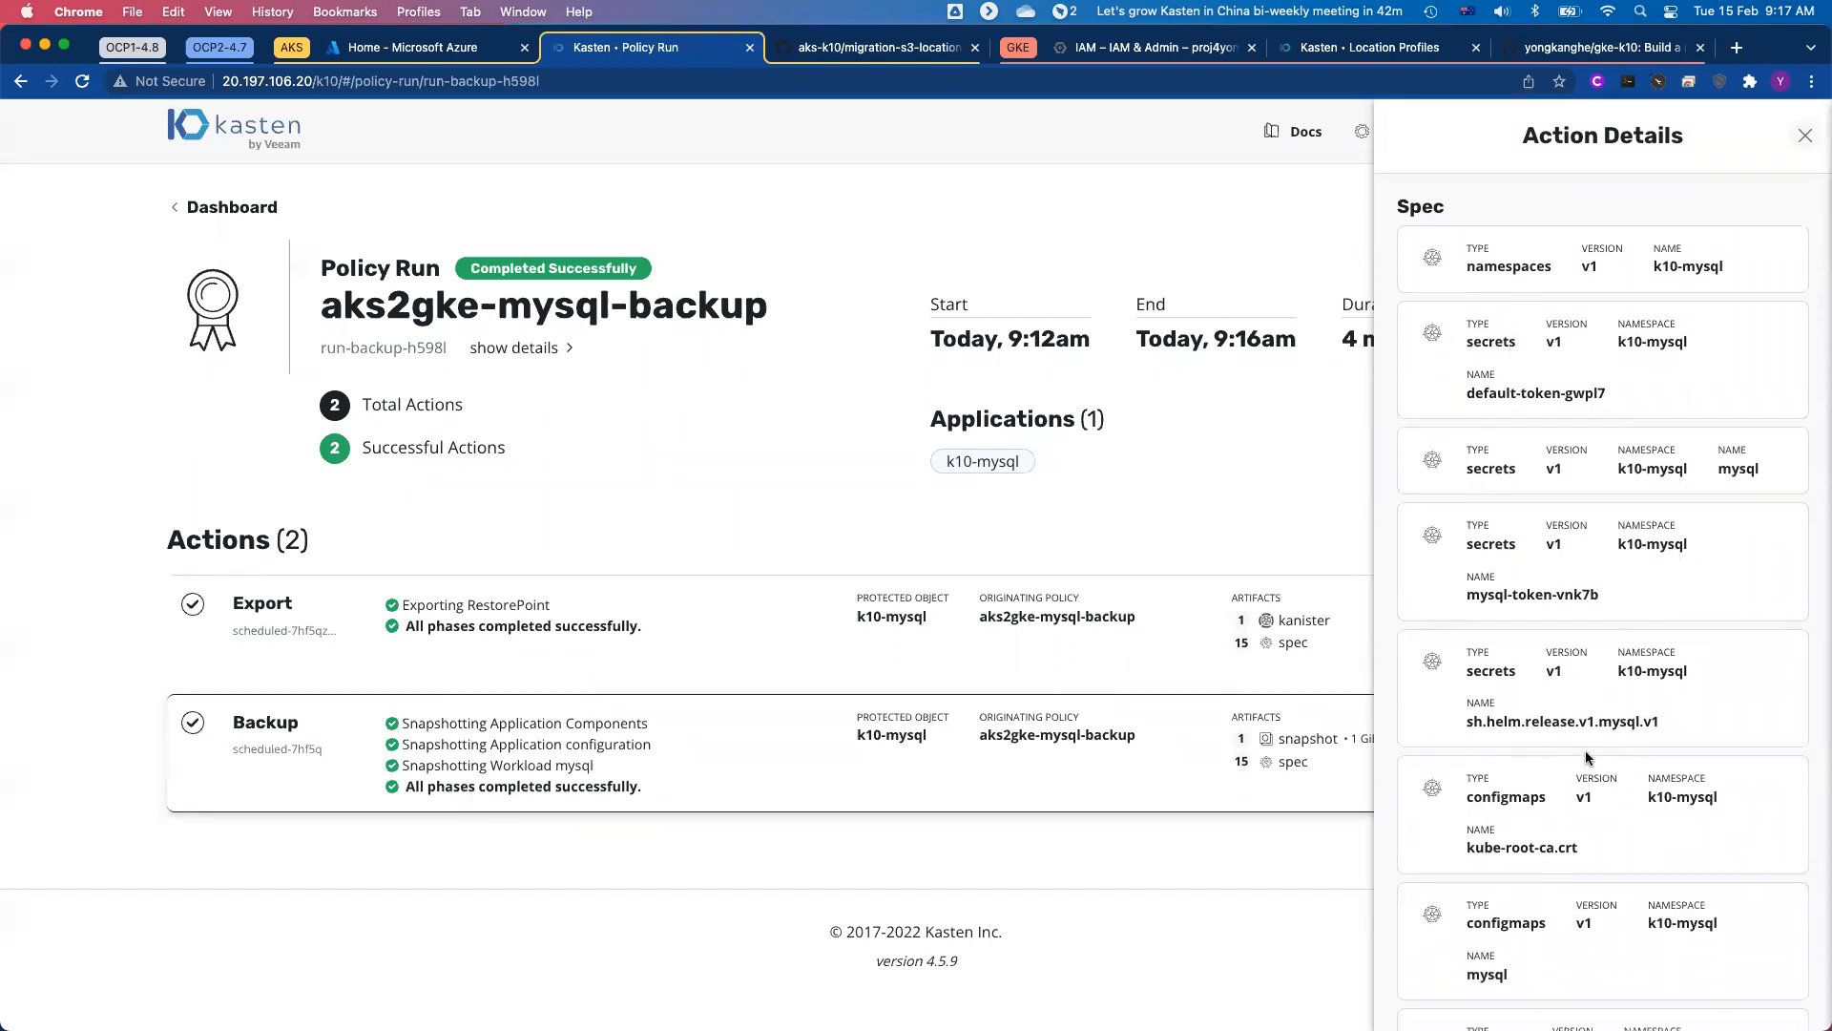
scroll(1587, 757, "down", 12)
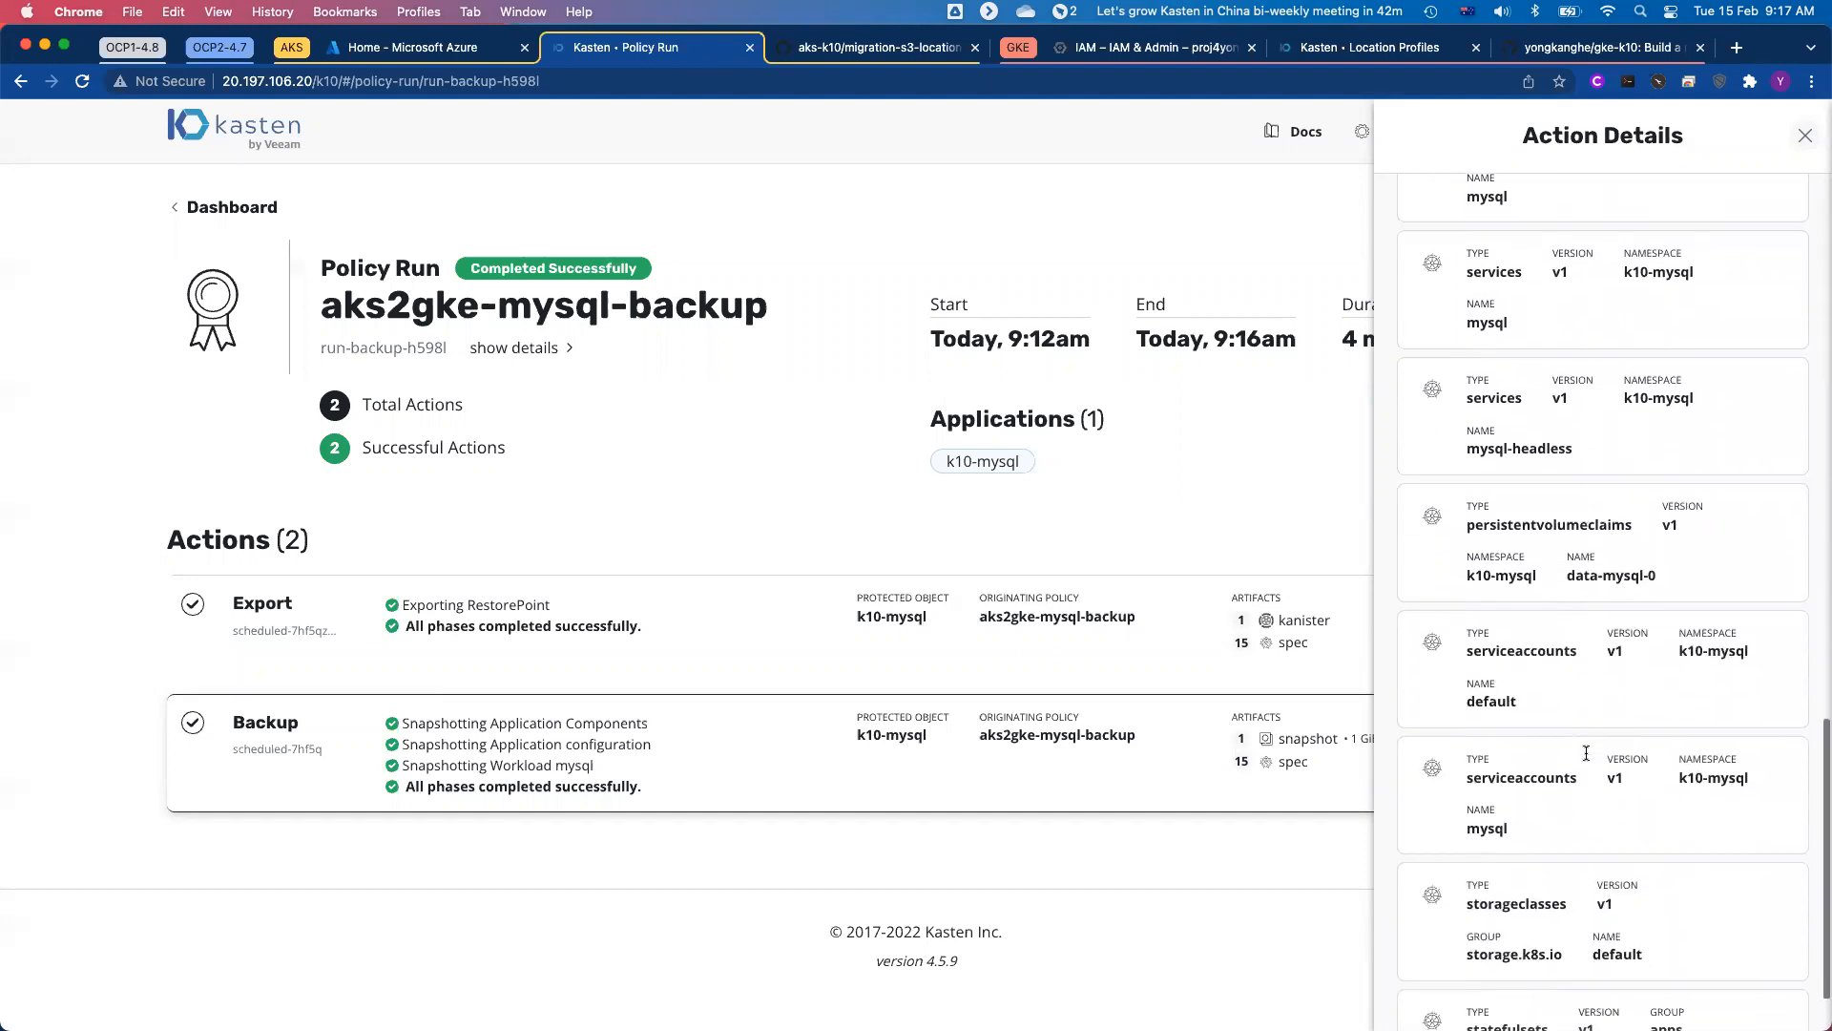
scroll(1586, 754, "down", 1)
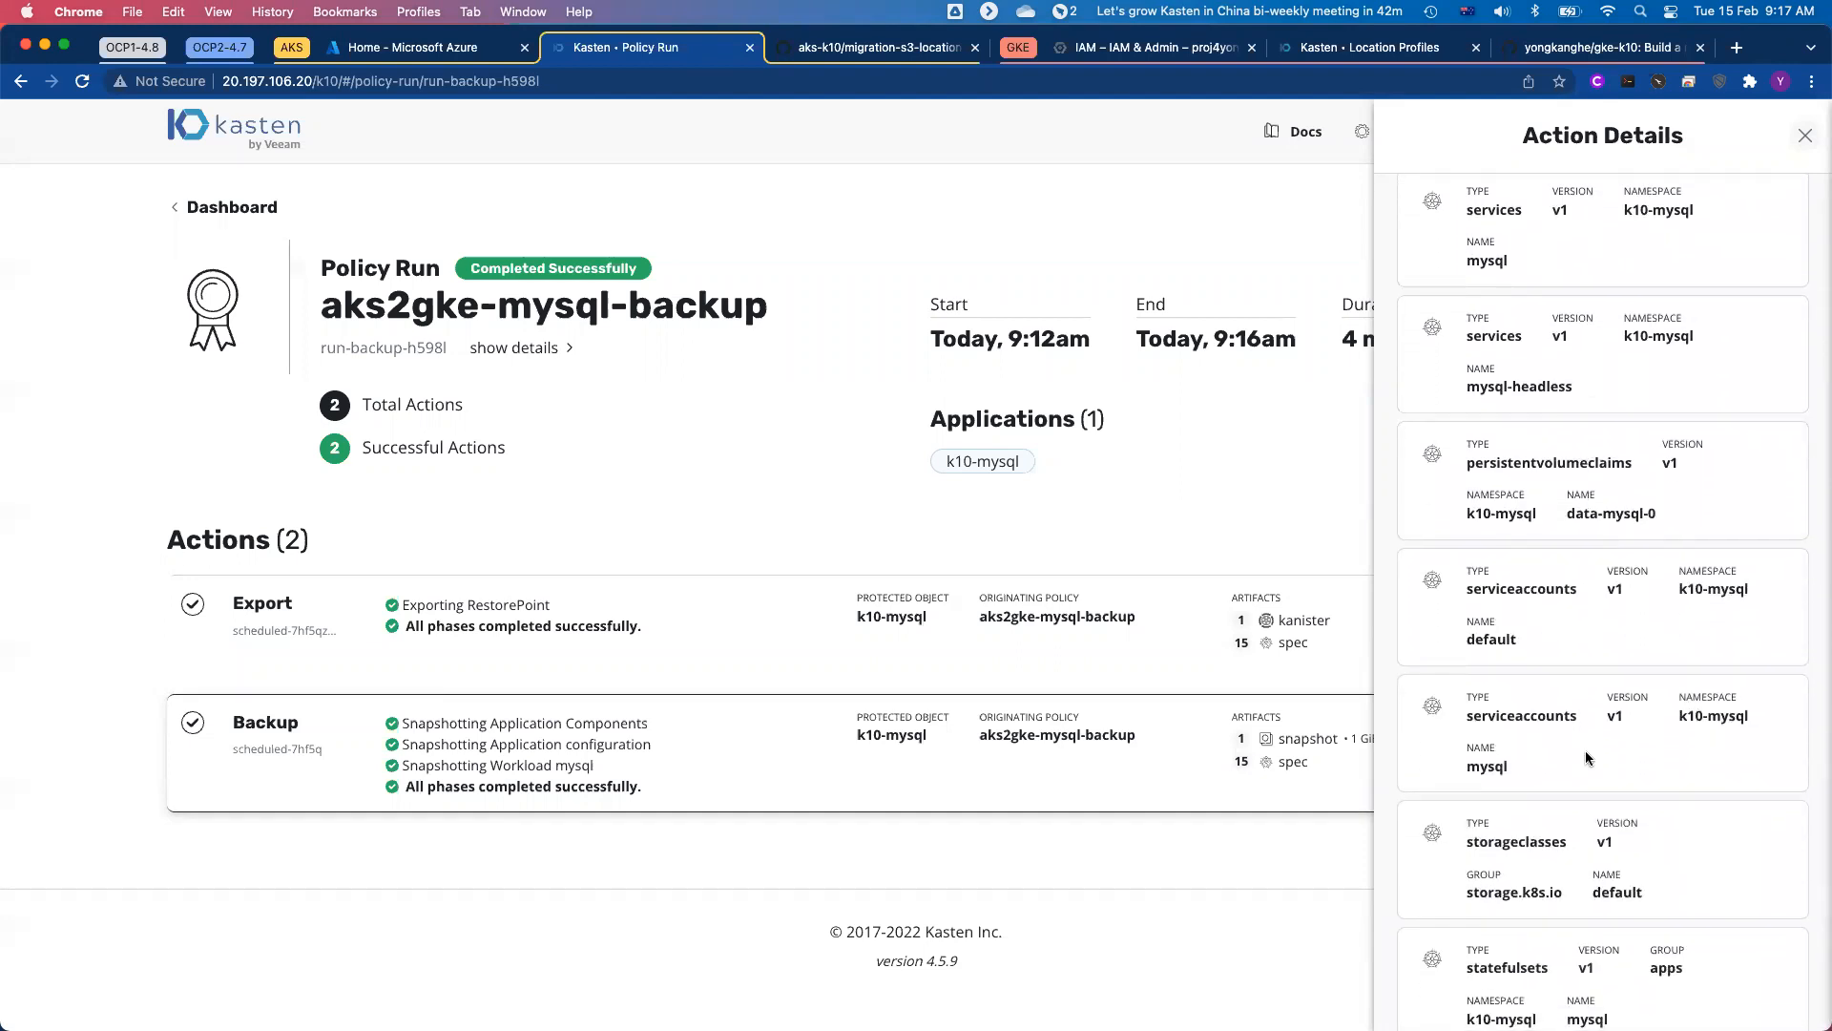
scroll(1586, 757, "down", 1)
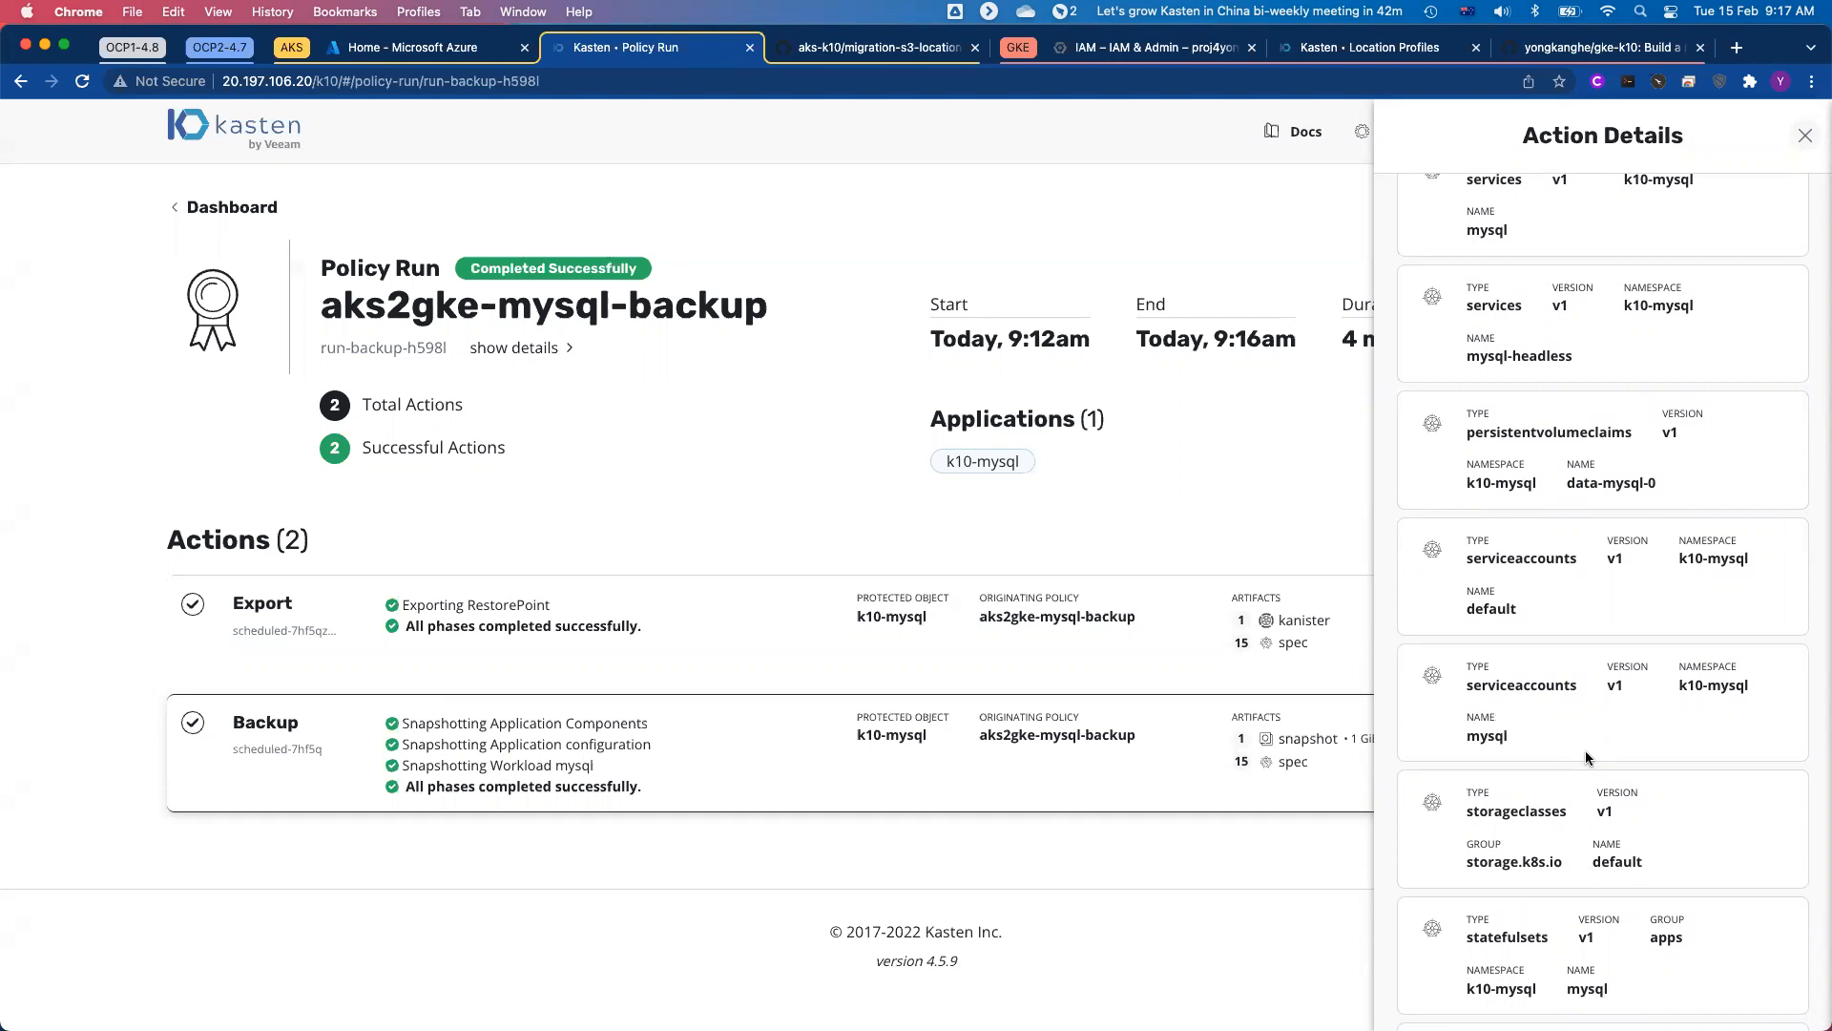
left_click(1805, 135)
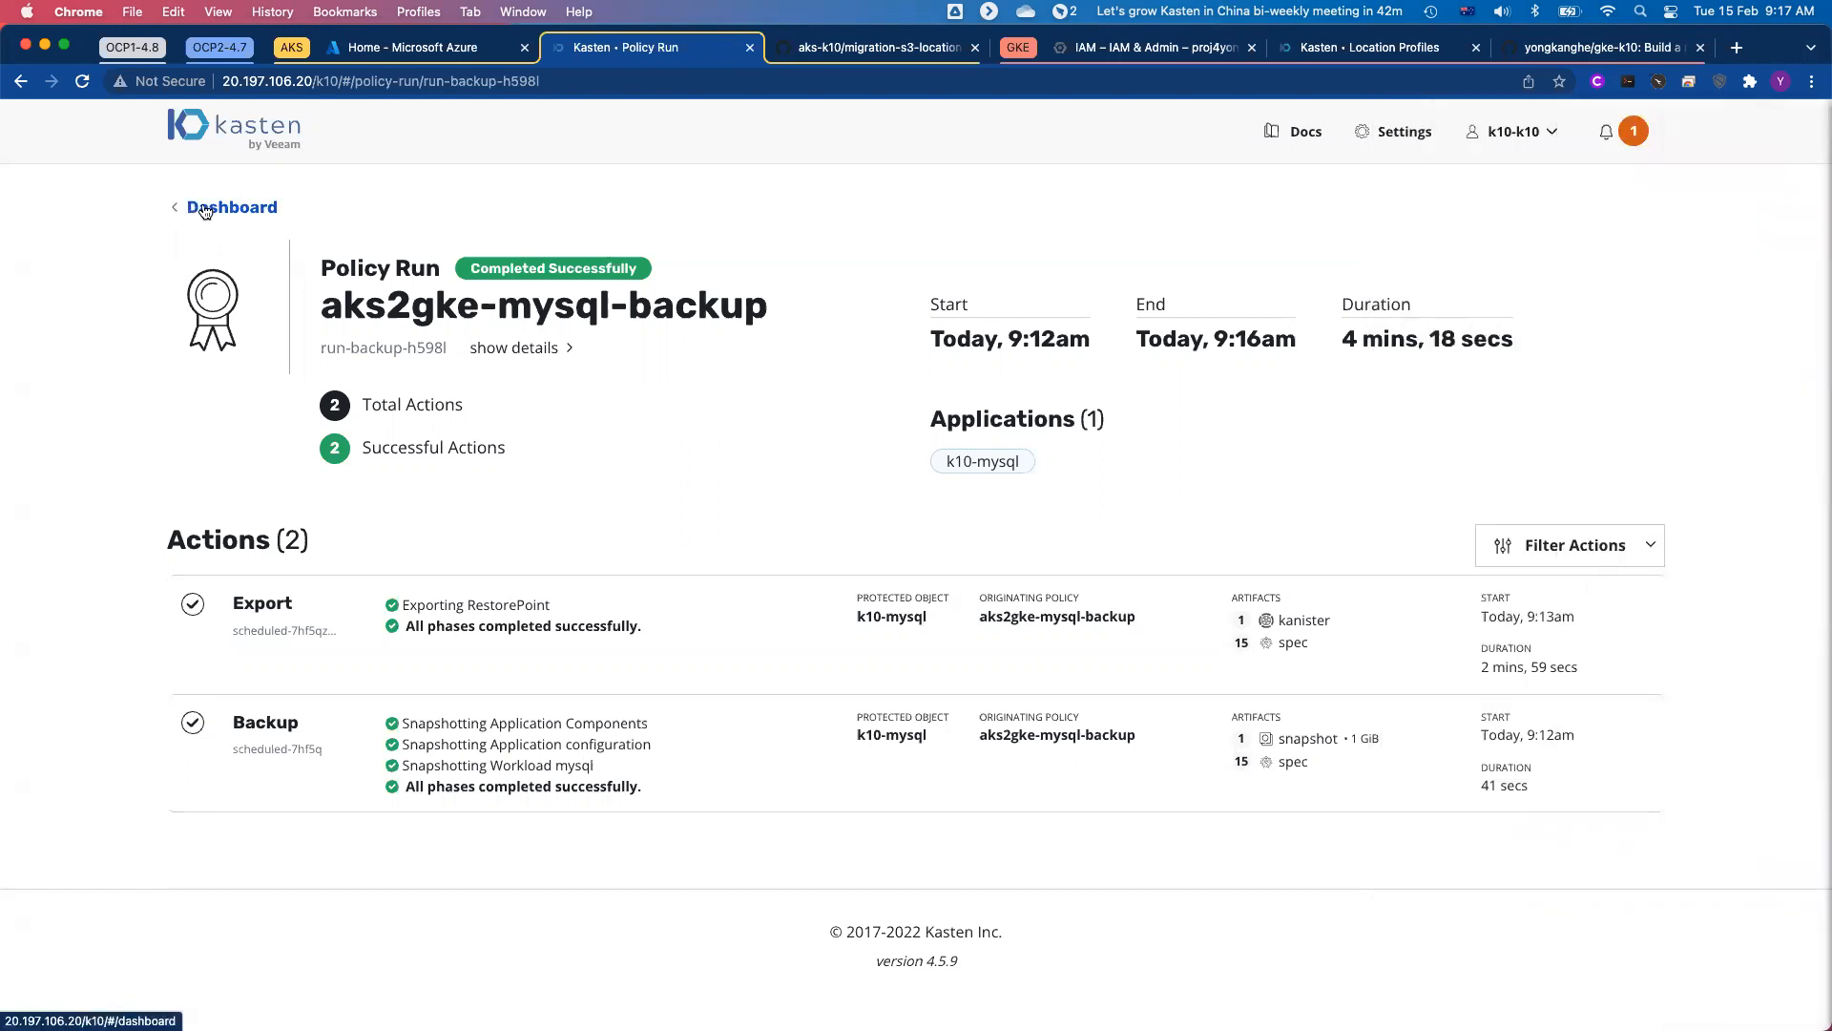
left_click(204, 209)
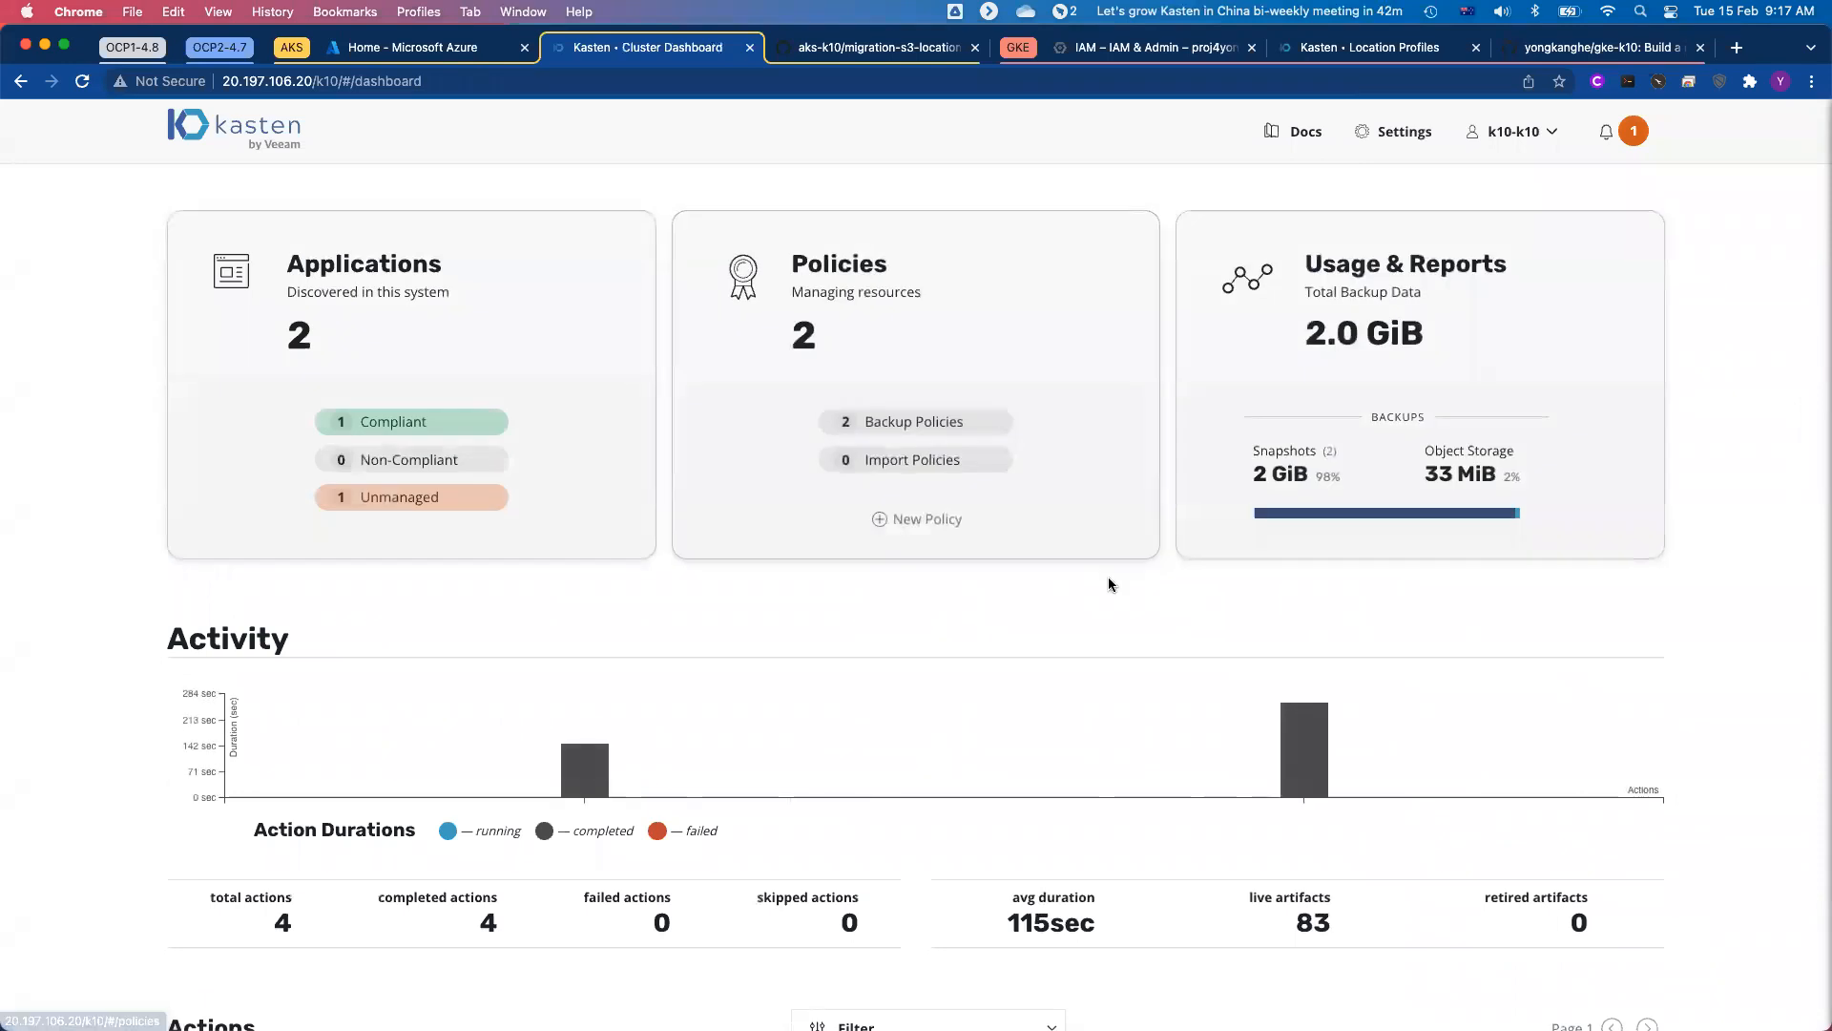